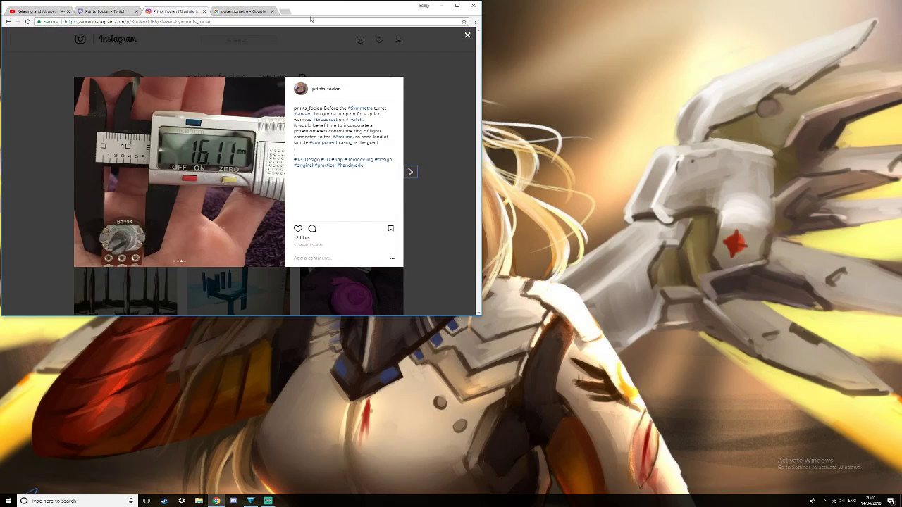
# Minimize the browser and open the 123D Design file "hori poten case" from the desktop folder 3D Printing > Original > 123 Files.
pyautogui.click(442, 5)
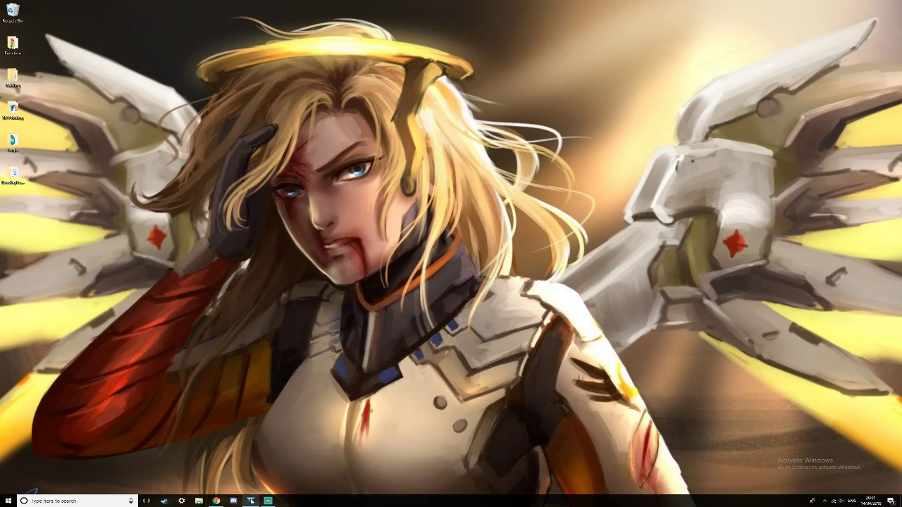
pyautogui.click(13, 108)
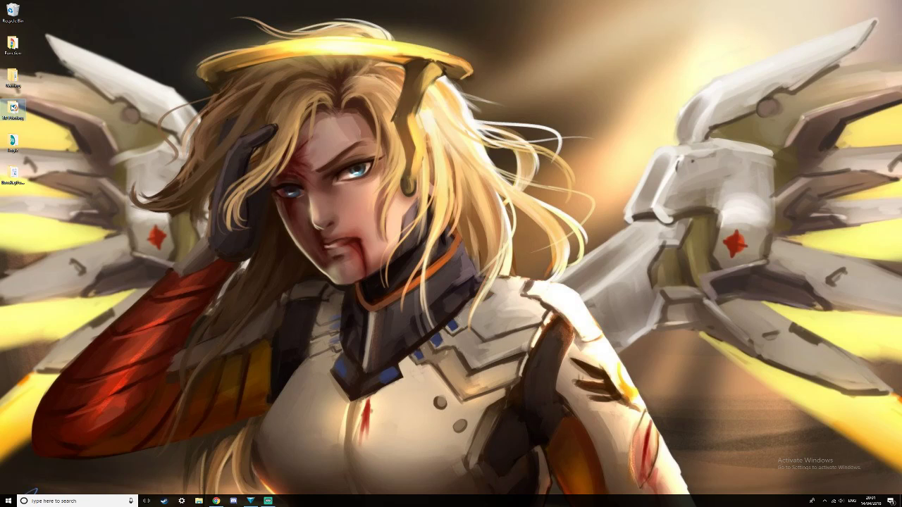
pyautogui.doubleClick(13, 106)
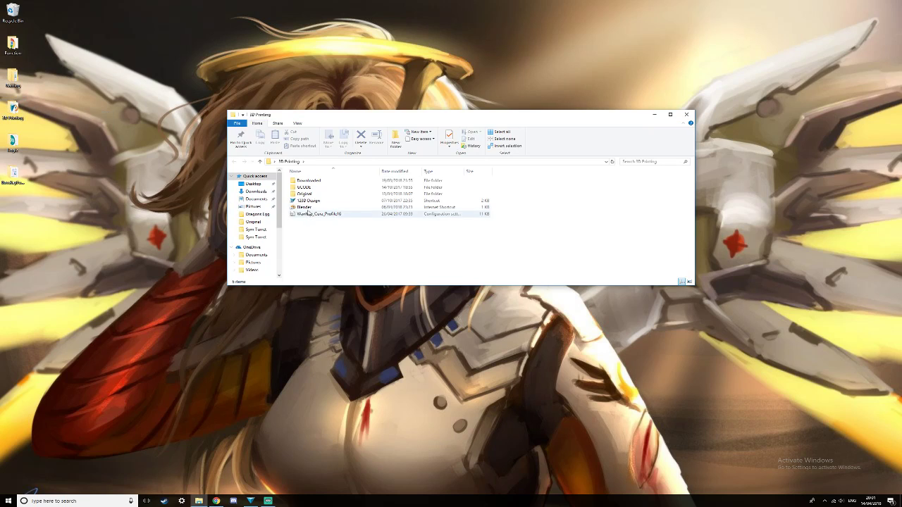
pyautogui.doubleClick(310, 194)
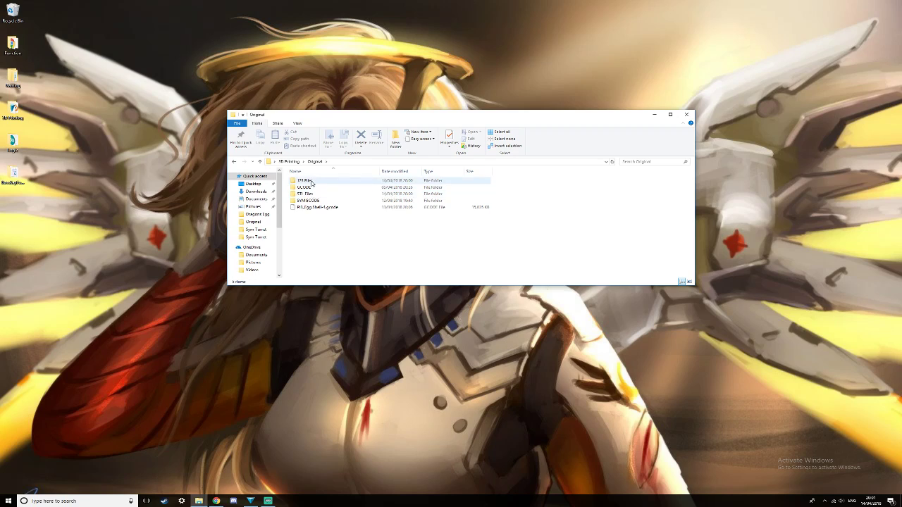
pyautogui.click(310, 182)
pyautogui.doubleClick(310, 182)
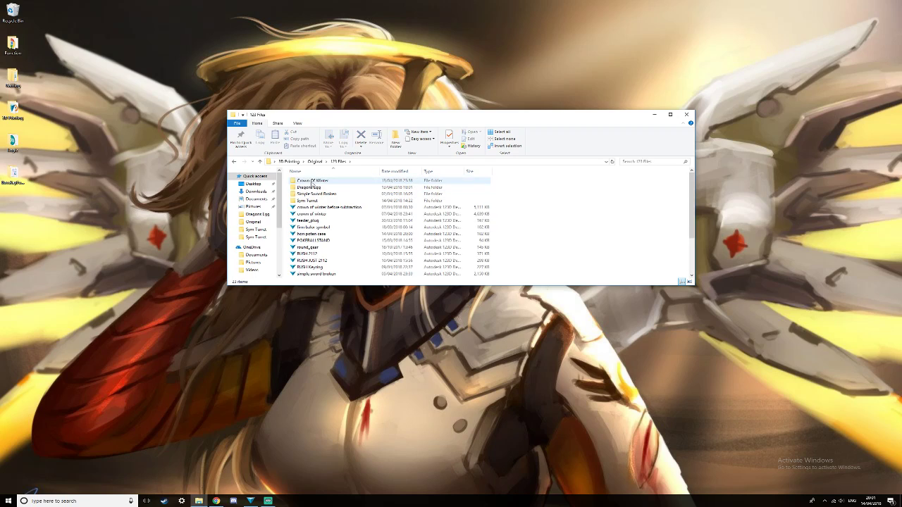
pyautogui.doubleClick(340, 236)
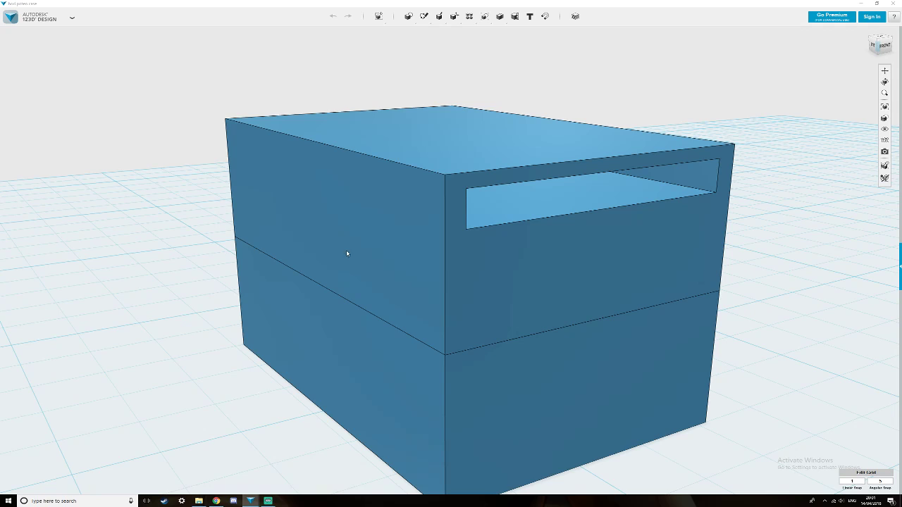
# Switch to the other 123D Design window holding all the case parts and save a copy to the computer as "poten case".
pyautogui.moveTo(250, 501)
pyautogui.click(167, 465)
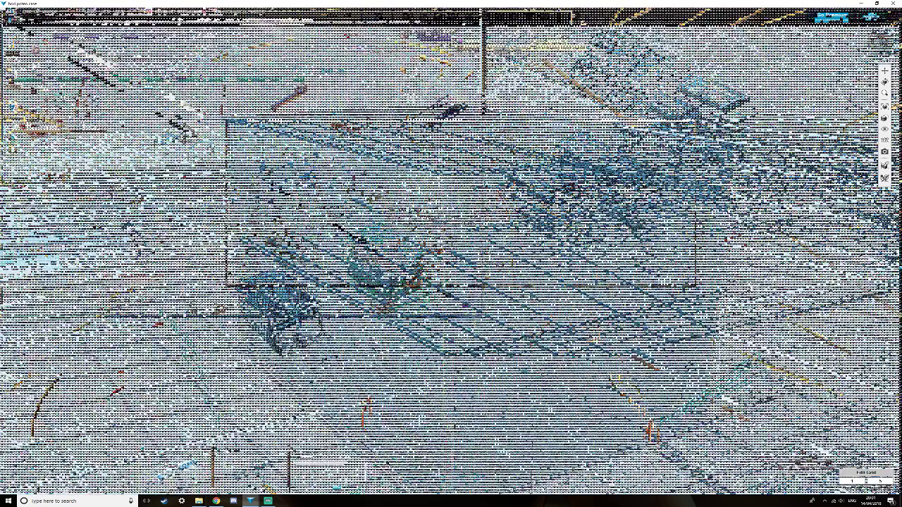
pyautogui.click(71, 19)
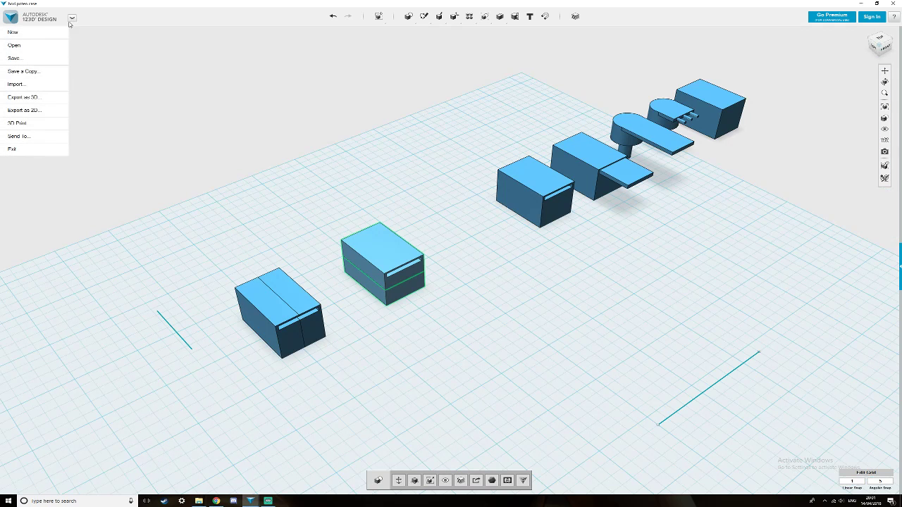
pyautogui.click(55, 57)
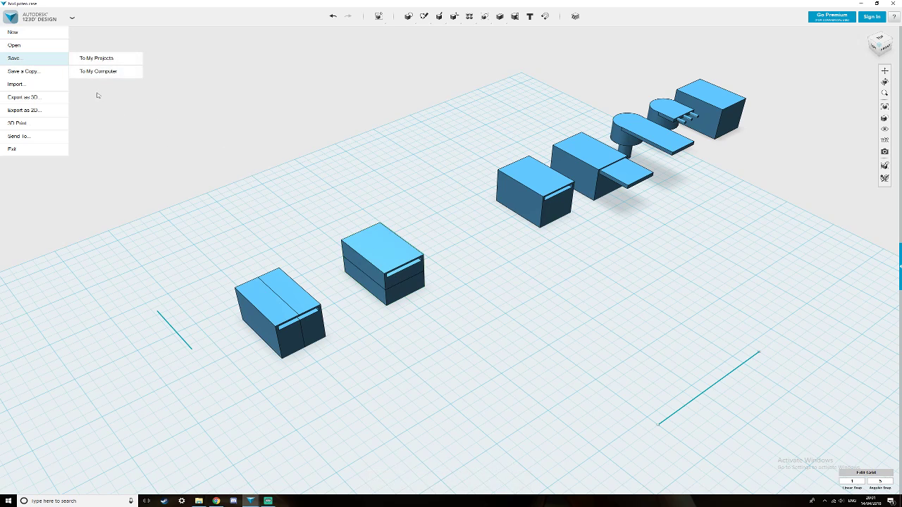
pyautogui.click(194, 269)
pyautogui.scroll(-3, 195, 270)
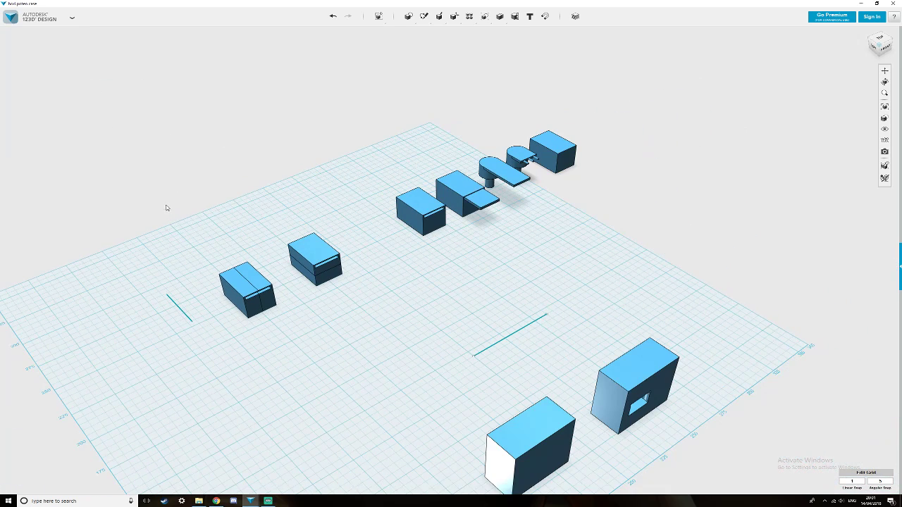
pyautogui.scroll(-2, 166, 208)
pyautogui.click(71, 20)
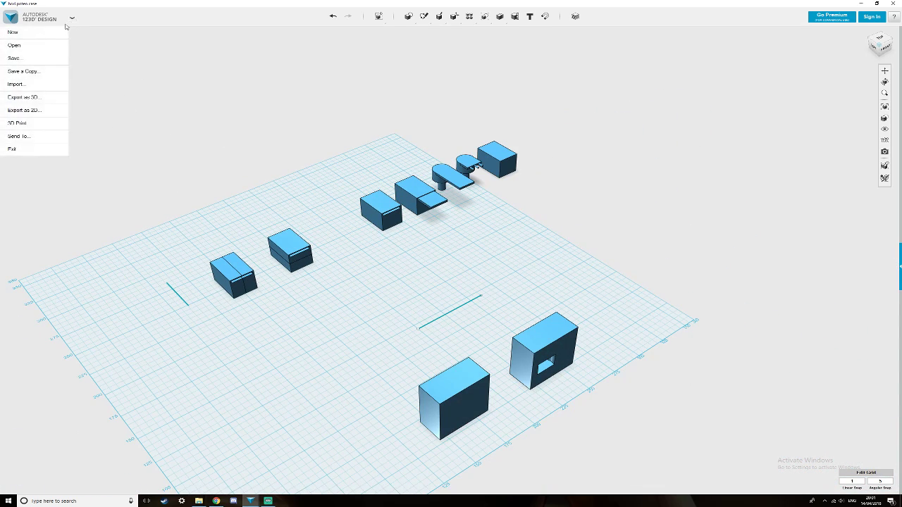
pyautogui.moveTo(41, 70)
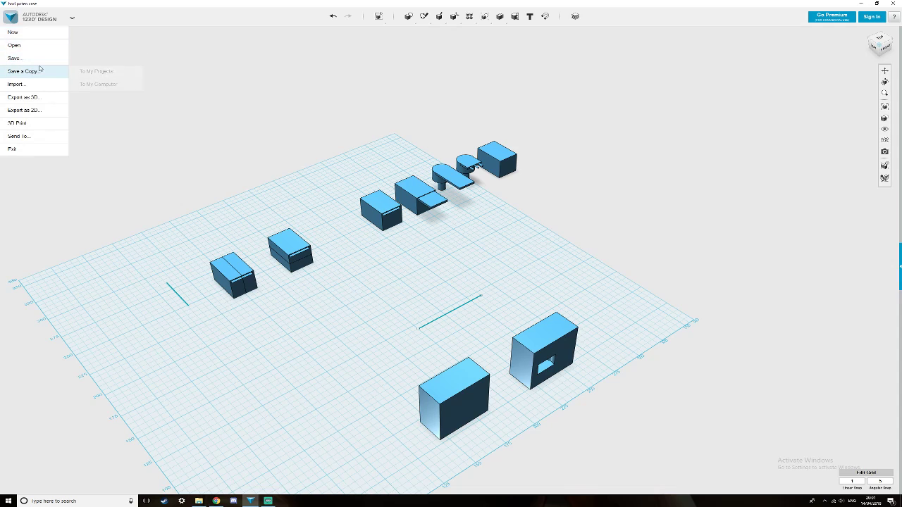
pyautogui.click(97, 85)
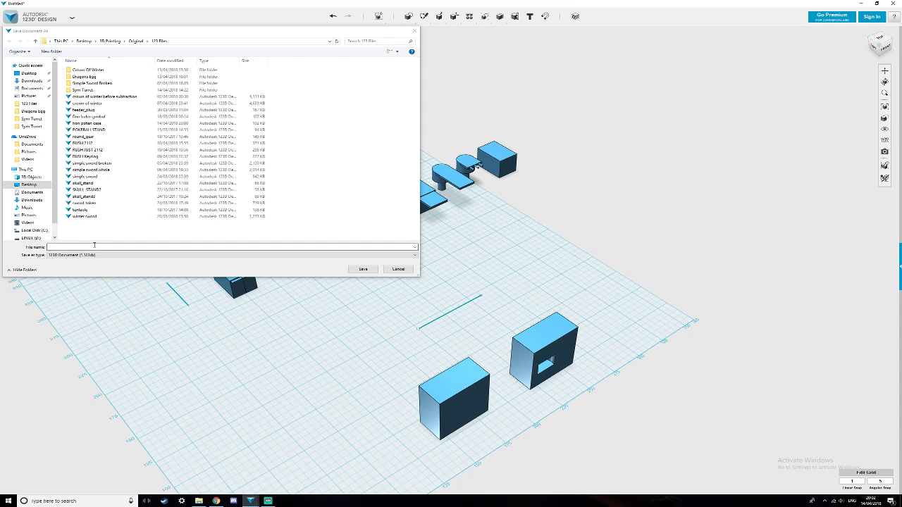
pyautogui.click(95, 246)
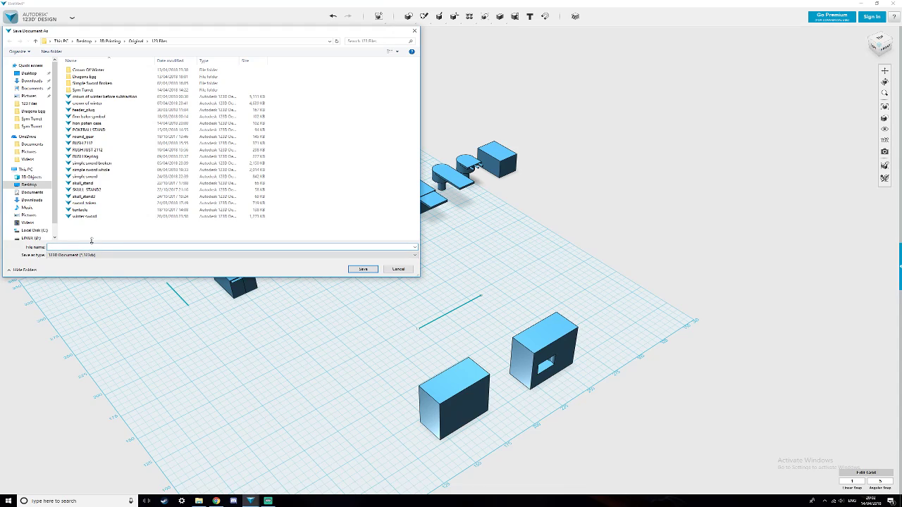
pyautogui.write('poten case')
pyautogui.press('Return')
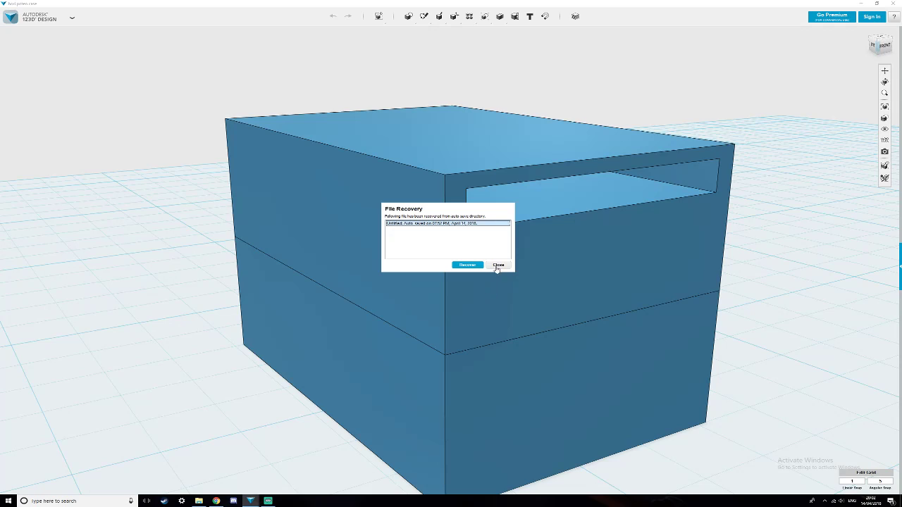
# Dismiss the file recovery in the hori poten case window, flip the case's upper half 180 degrees and move it beside the lower half.
pyautogui.click(498, 265)
pyautogui.scroll(-3, 564, 317)
pyautogui.moveTo(605, 350); pyautogui.dragTo(627, 342, button='right')
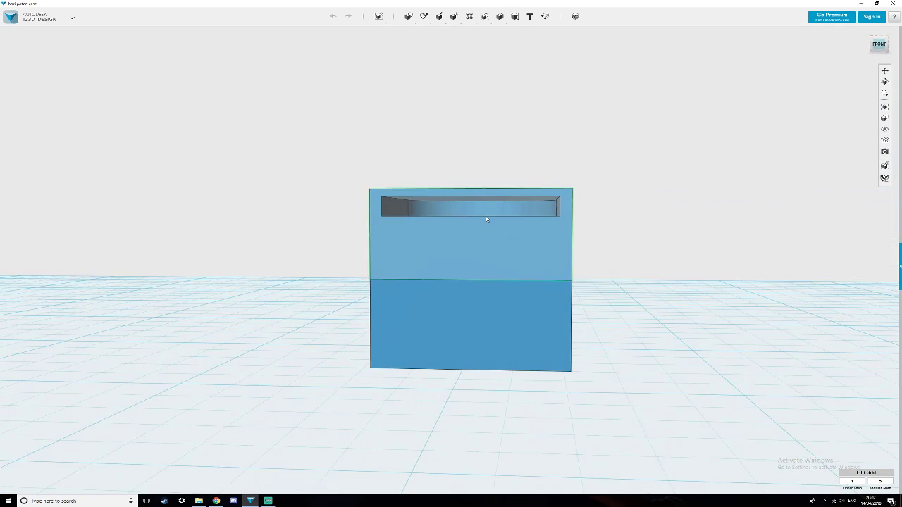
pyautogui.click(536, 259)
pyautogui.click(398, 481)
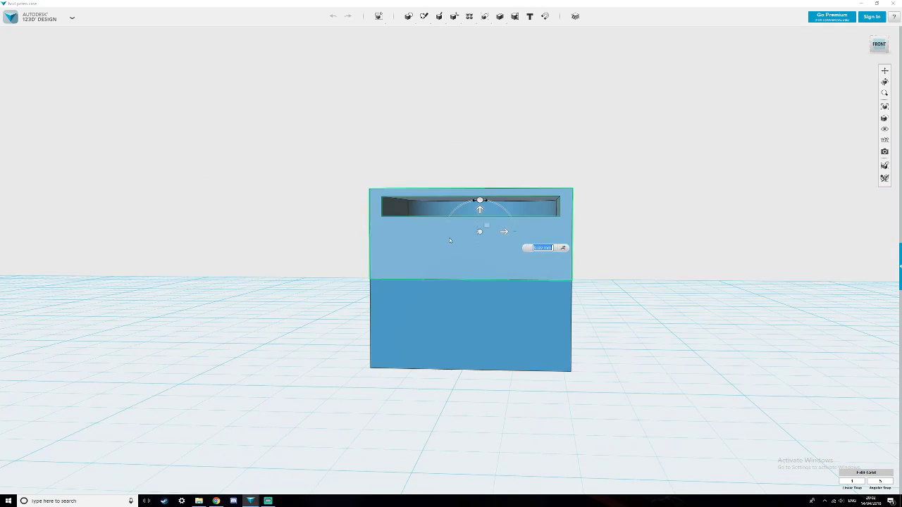
pyautogui.moveTo(480, 203); pyautogui.dragTo(478, 291)
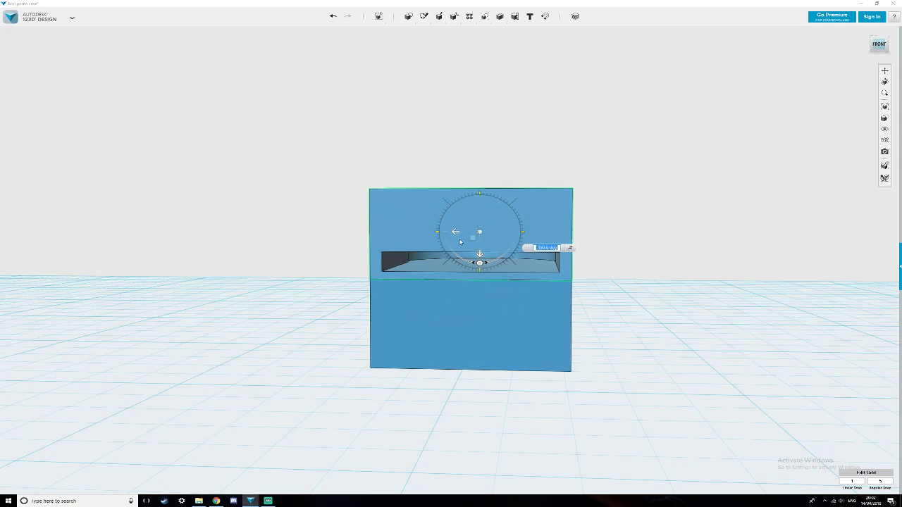
pyautogui.moveTo(455, 234); pyautogui.dragTo(693, 353)
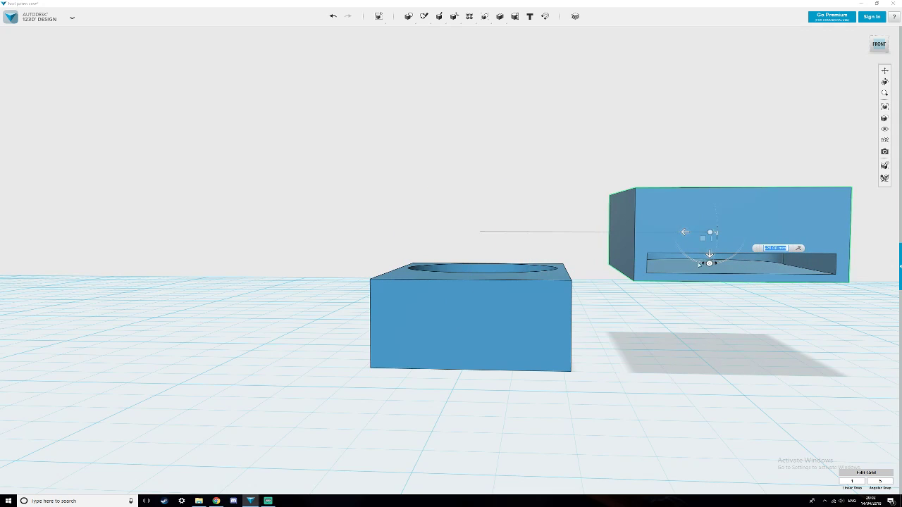
pyautogui.click(693, 353)
# Start exporting the lower case half with the stepped round recess, choosing the STL Files folder and the STL file type.
pyautogui.moveTo(684, 318); pyautogui.dragTo(678, 326, button='right')
pyautogui.scroll(-3, 678, 327)
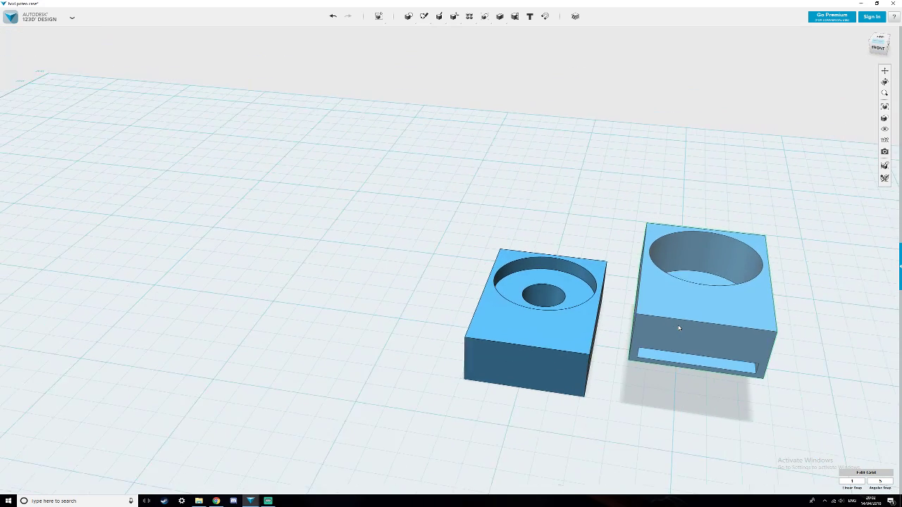
pyautogui.moveTo(660, 362); pyautogui.dragTo(654, 353, button='middle')
pyautogui.moveTo(654, 353); pyautogui.dragTo(559, 252, button='right')
pyautogui.click(527, 252)
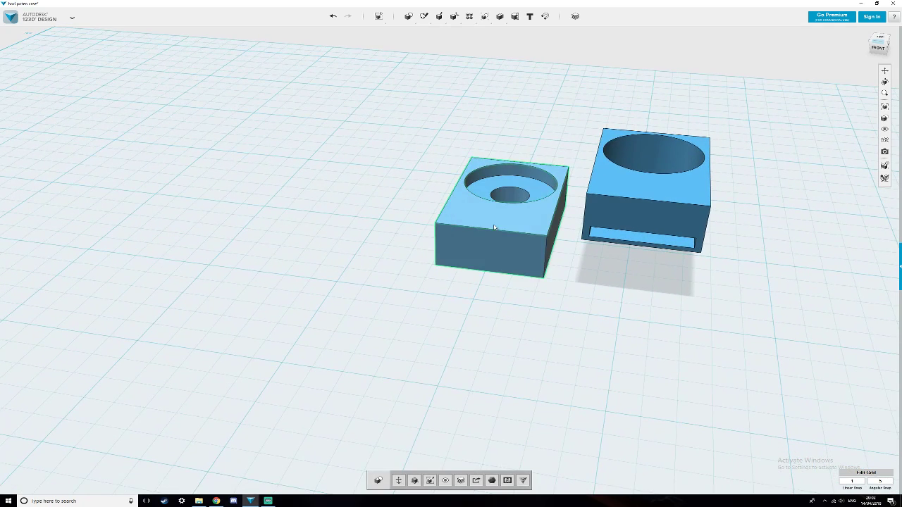
pyautogui.click(476, 480)
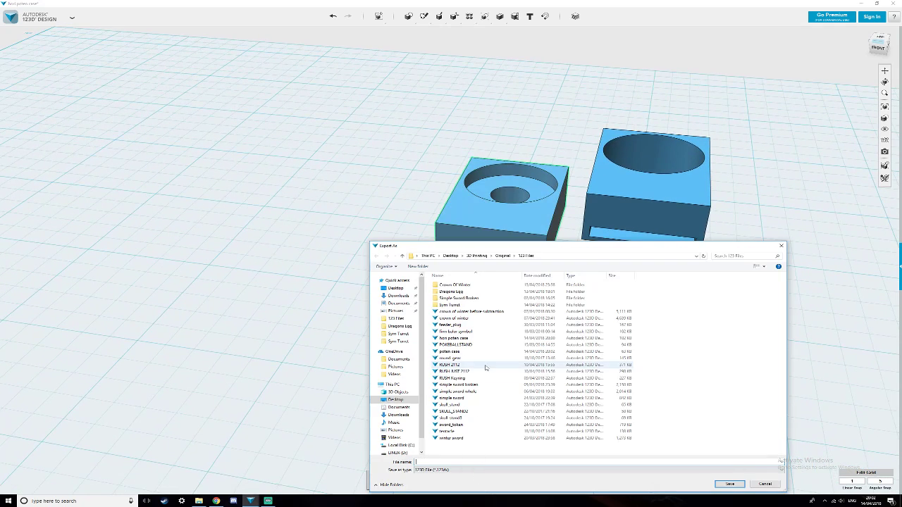
pyautogui.click(505, 256)
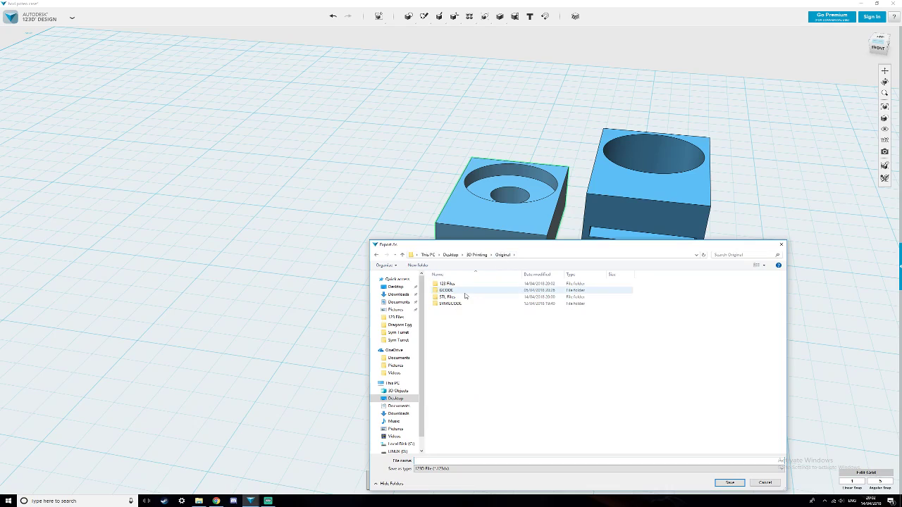
pyautogui.doubleClick(463, 297)
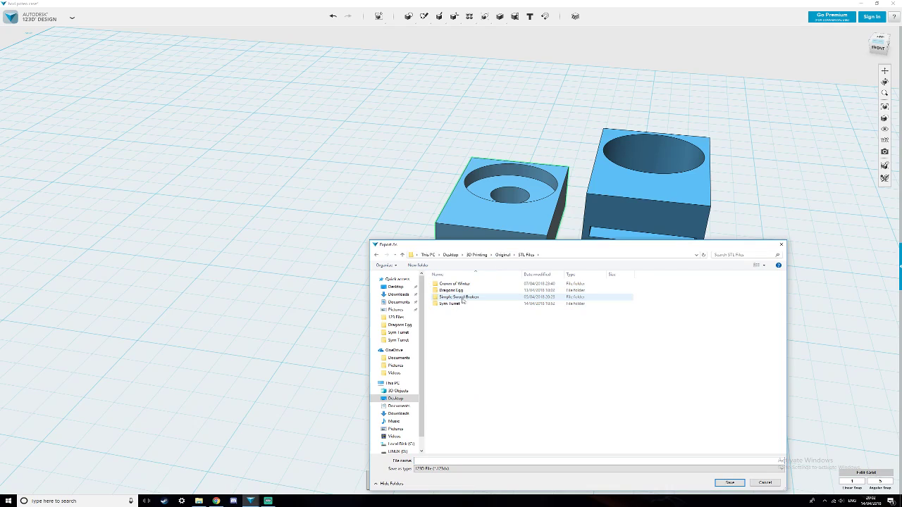
pyautogui.click(471, 469)
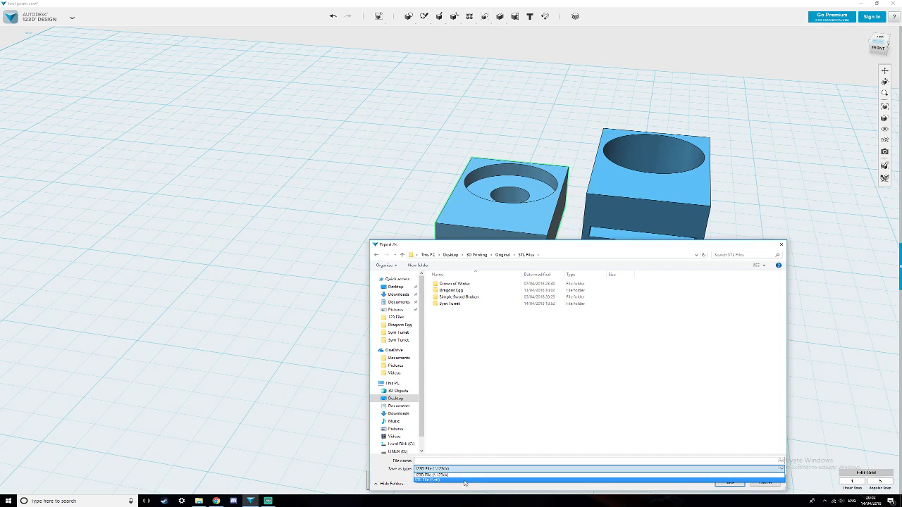
pyautogui.click(464, 483)
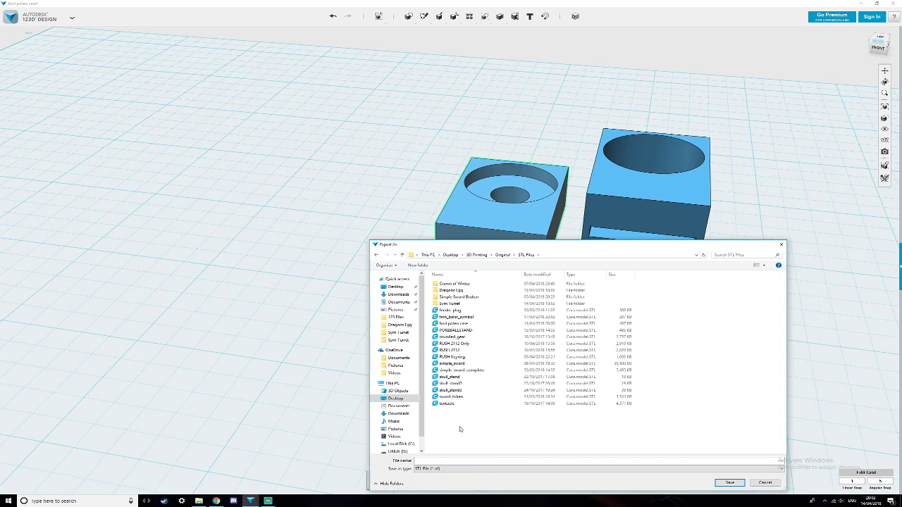
# Rename the existing hori poten case STL to "hori poten case1" and overwrite it with the lower half's export.
pyautogui.click(454, 324)
pyautogui.click(474, 324)
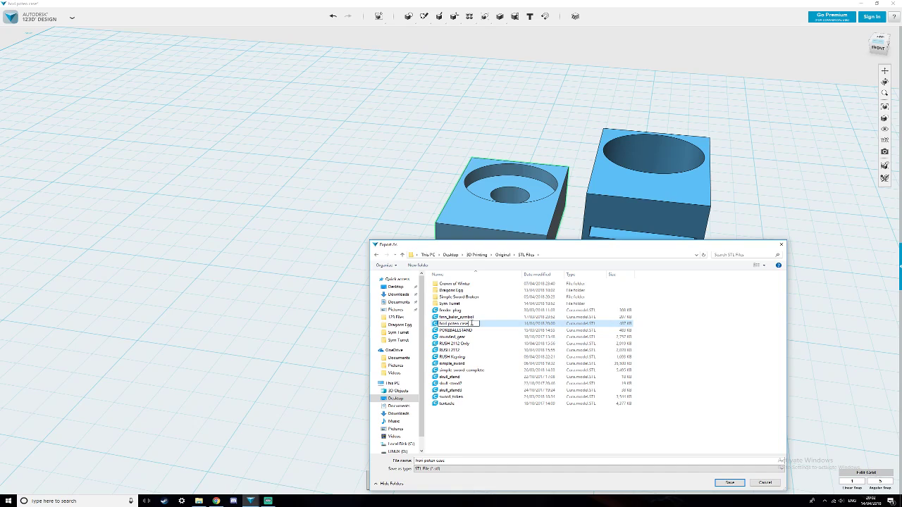
pyautogui.press('Escape')
pyautogui.click(729, 483)
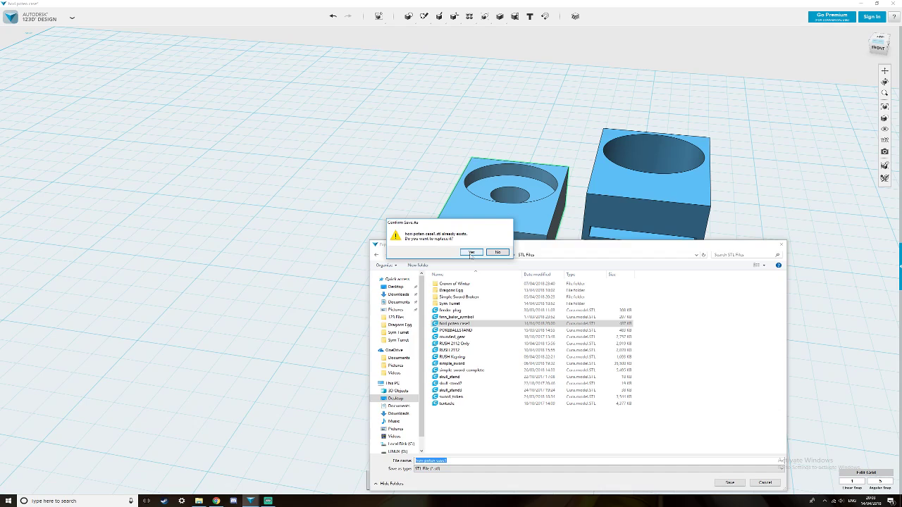
pyautogui.click(471, 252)
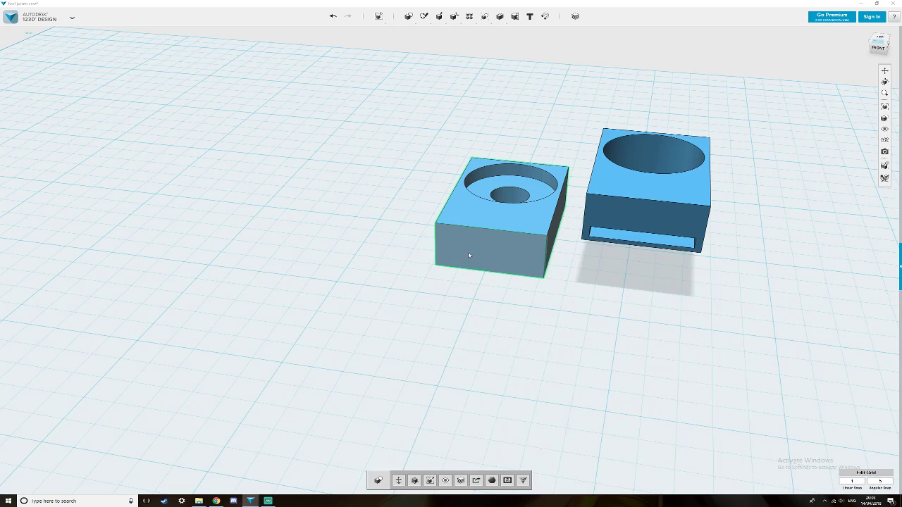
# Export the flipped case half with the rectangular slot as an STL file named "hori poten case2".
pyautogui.click(637, 186)
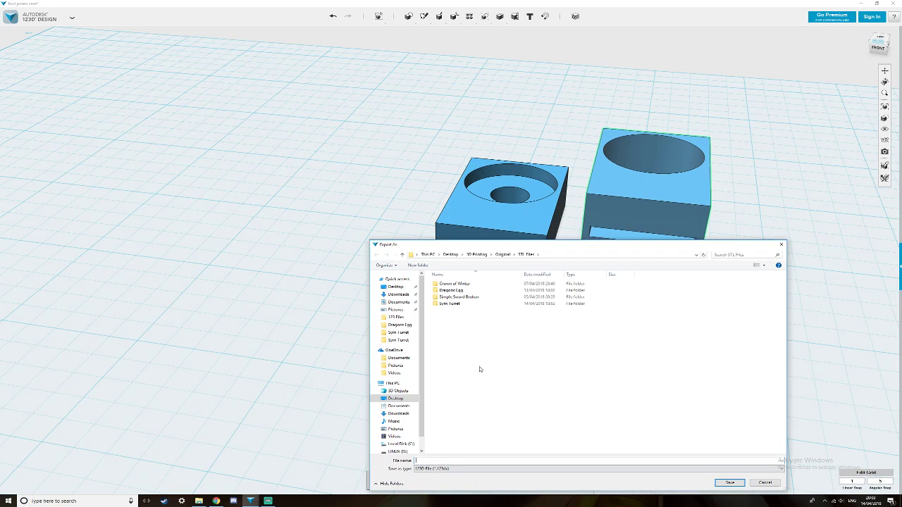
pyautogui.click(473, 470)
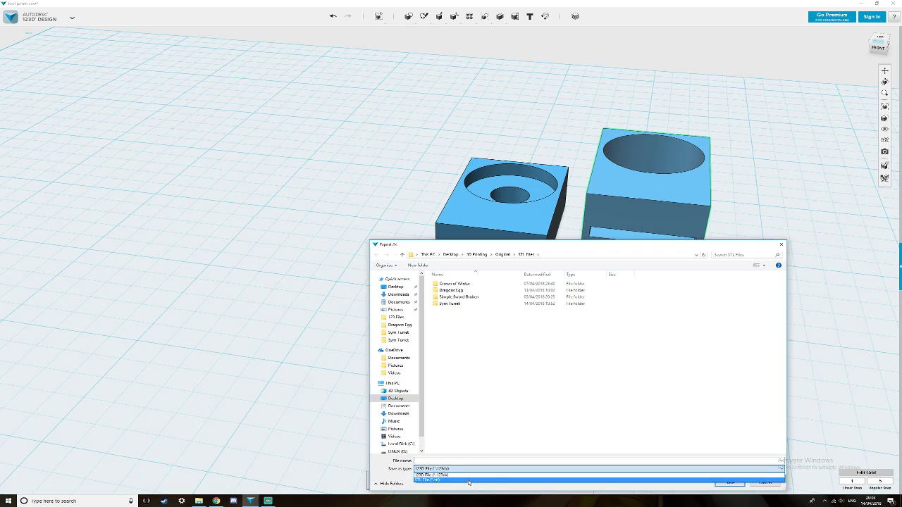
pyautogui.click(470, 480)
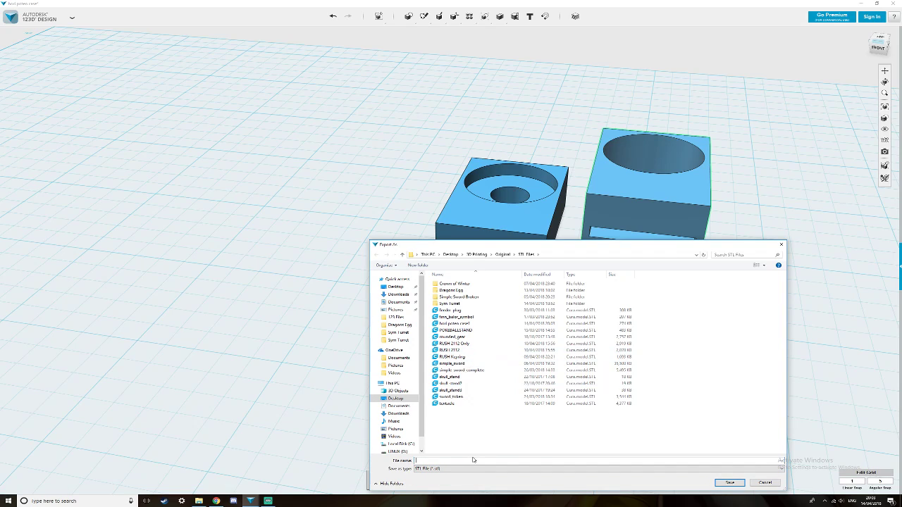
pyautogui.write('hot po')
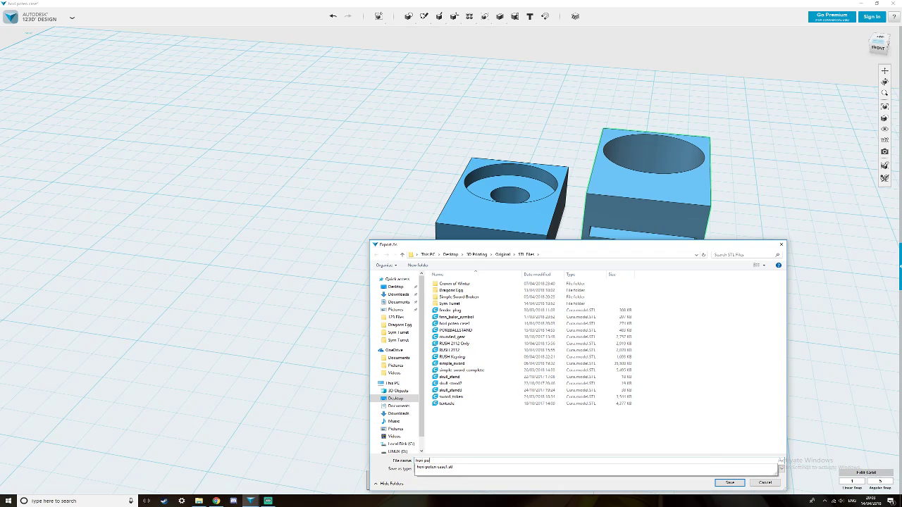
pyautogui.write('ten case2')
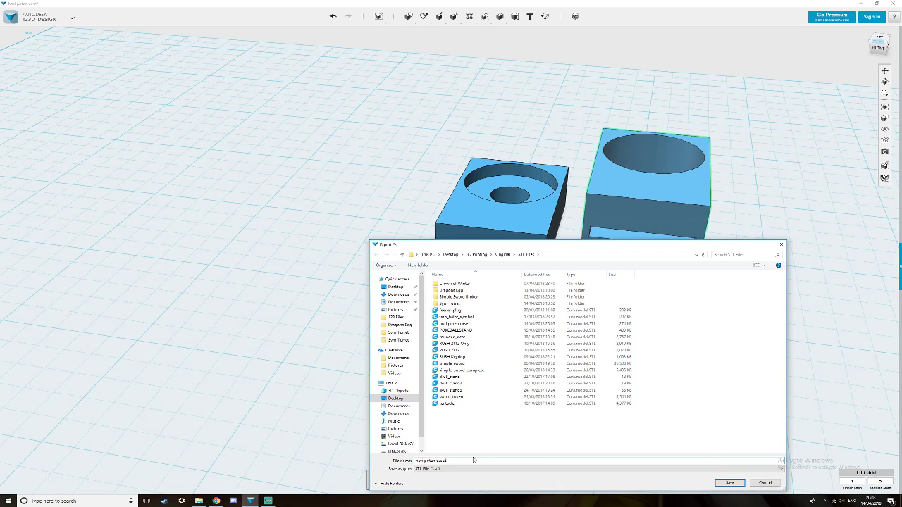
pyautogui.press('Return')
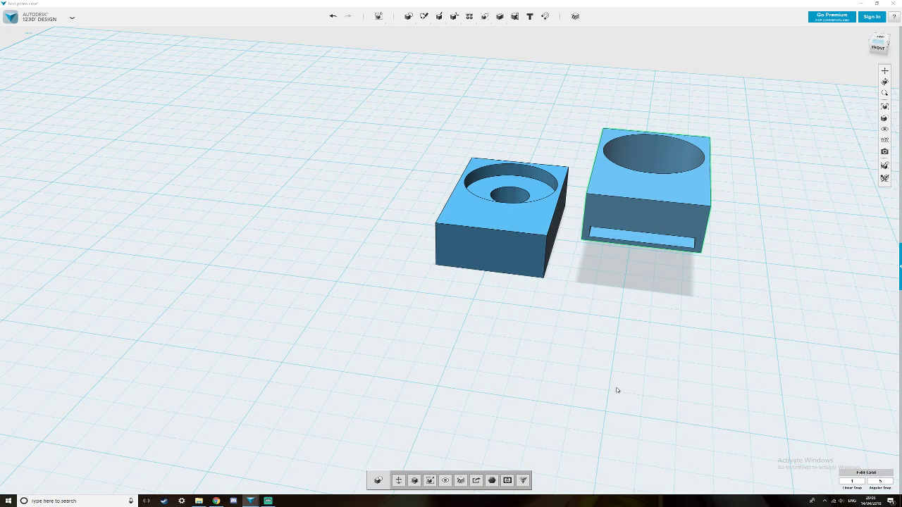
# Move the case half with the rectangular slot down to the grid, beside the half with the stepped round recess.
pyautogui.click(667, 340)
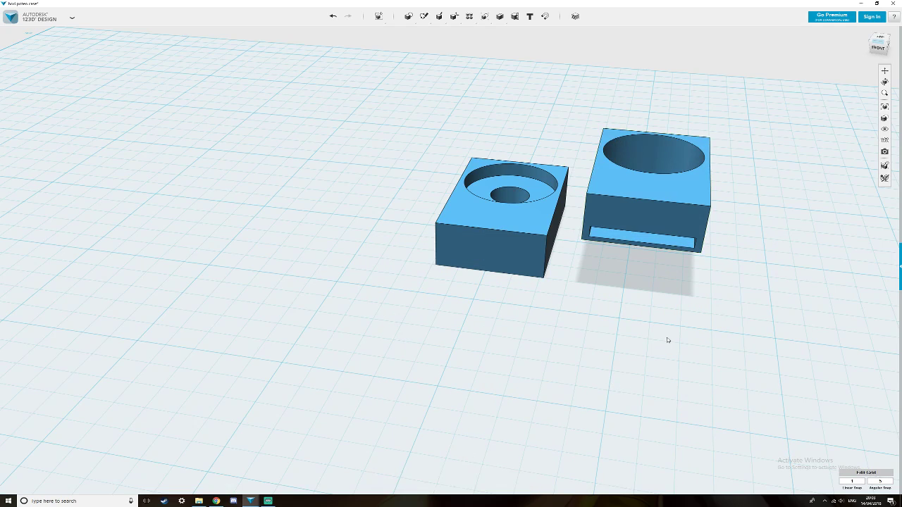
pyautogui.click(651, 202)
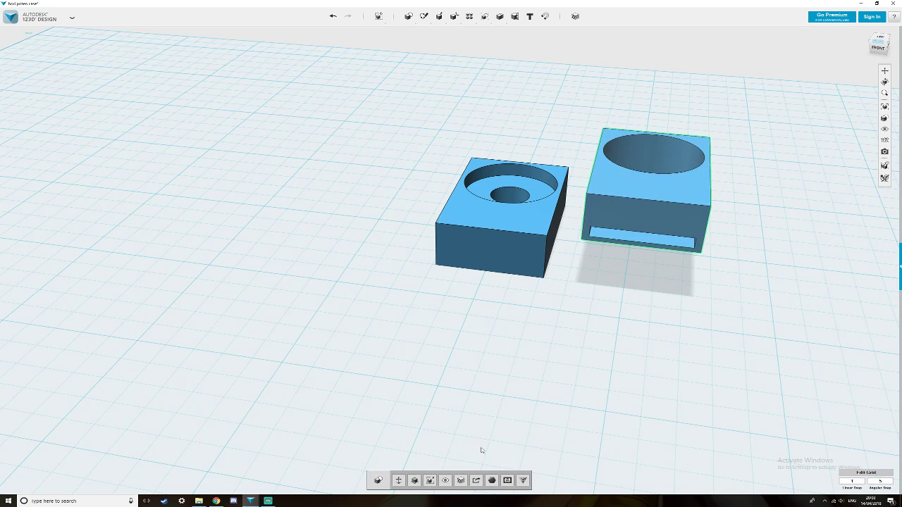
pyautogui.click(399, 482)
pyautogui.moveTo(599, 223)
pyautogui.mouseDown(button='right')
pyautogui.moveTo(604, 205)
pyautogui.moveTo(604, 213)
pyautogui.mouseUp(button='right')
pyautogui.moveTo(637, 153); pyautogui.dragTo(634, 198)
pyautogui.click(613, 326)
pyautogui.moveTo(628, 315); pyautogui.dragTo(610, 343, button='right')
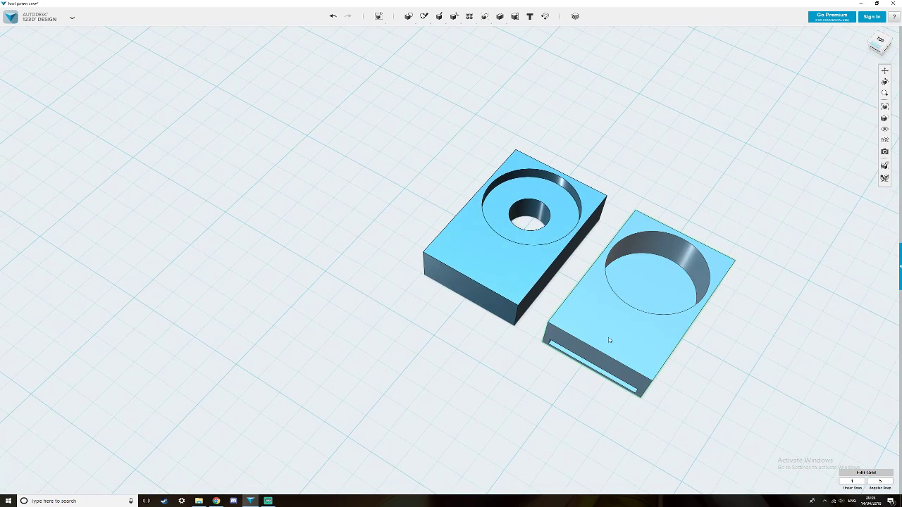
pyautogui.moveTo(387, 283); pyautogui.dragTo(411, 272, button='right')
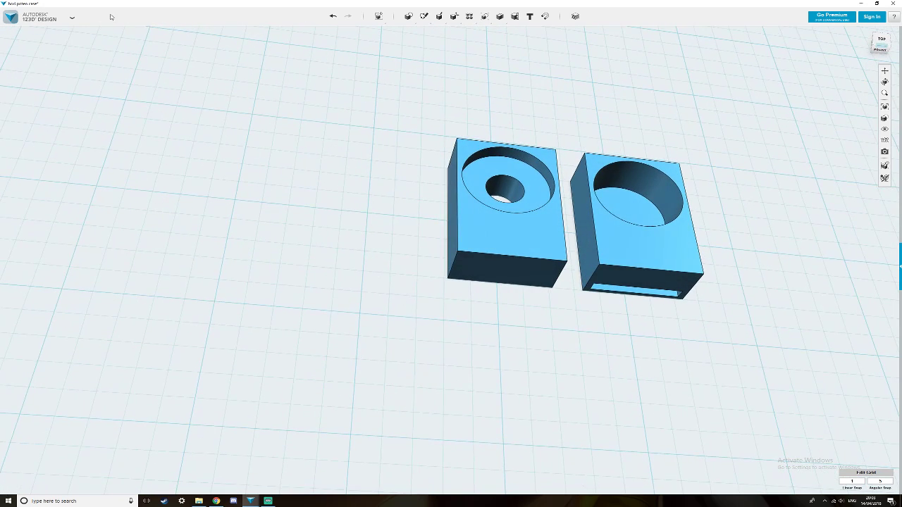
# Export both case halves as a fine-mesh STL without combining objects, naming the file "hori poten hori2" in the STL Files folder.
pyautogui.scroll(-3, 272, 185)
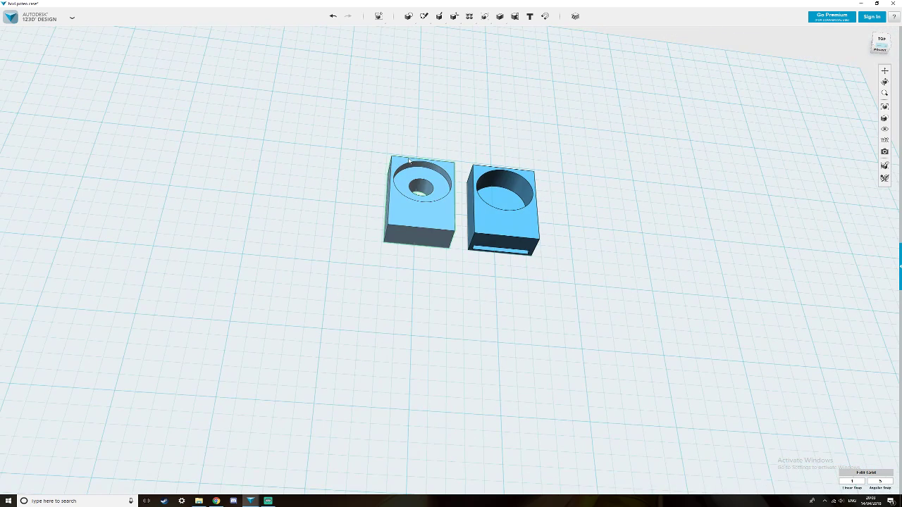
pyautogui.click(73, 19)
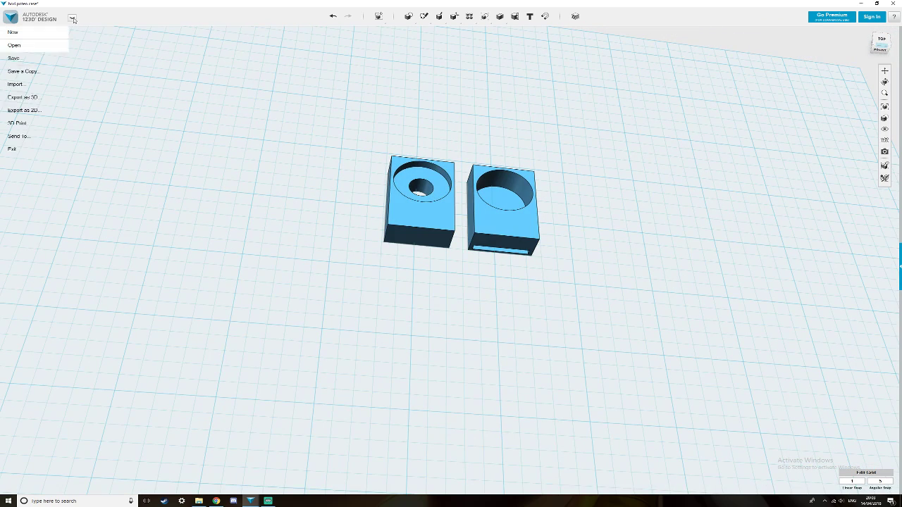
pyautogui.moveTo(43, 100)
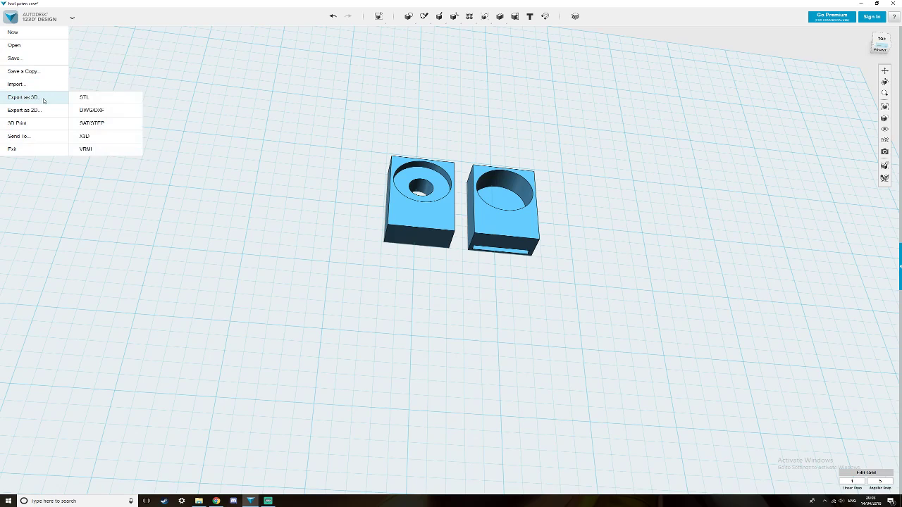
pyautogui.click(83, 98)
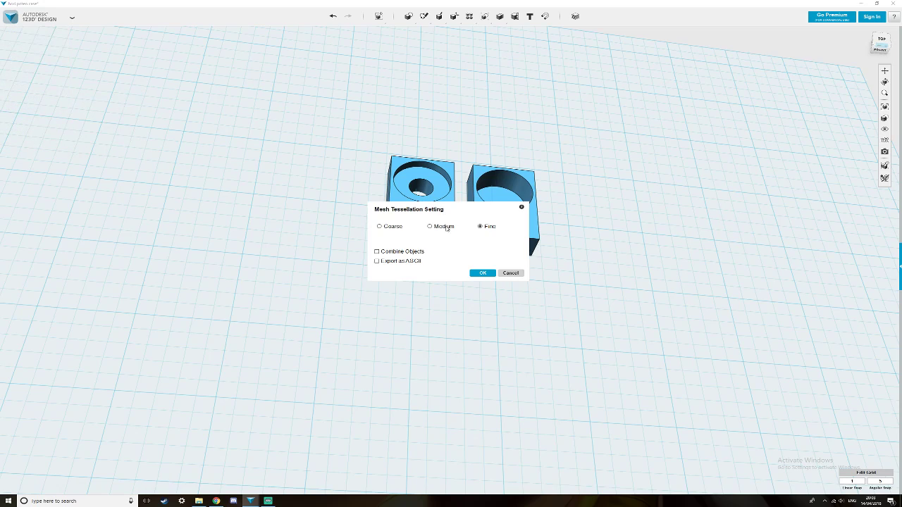
pyautogui.click(484, 275)
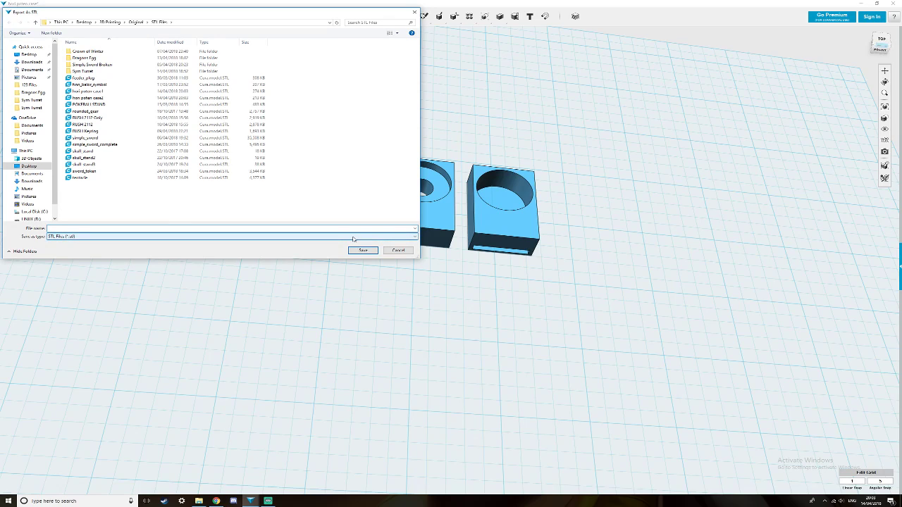
pyautogui.write('ho')
pyautogui.write('po')
pyautogui.press('BackSpace')
pyautogui.press('BackSpace')
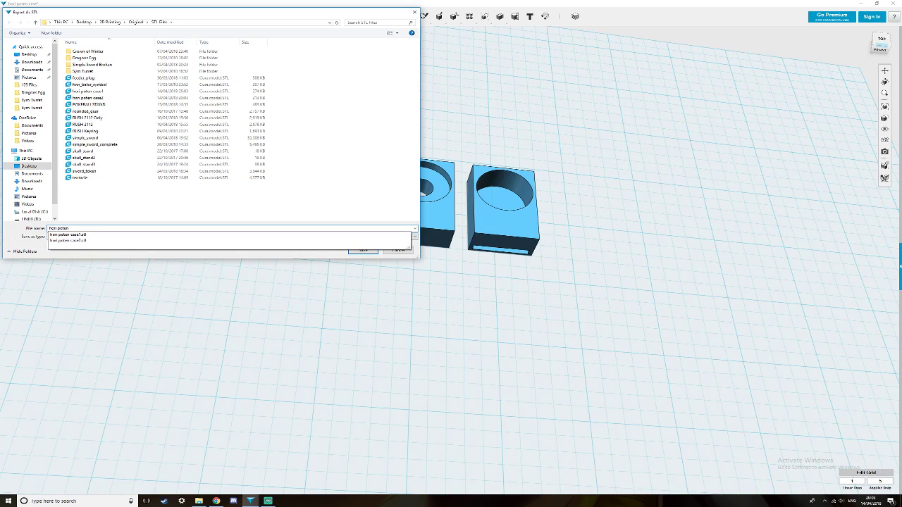
pyautogui.write('n poten hol')
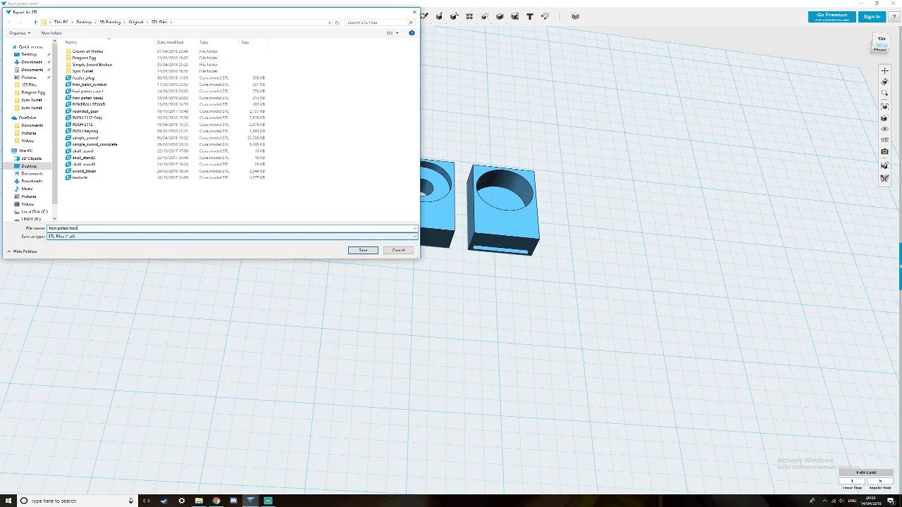
pyautogui.write('nd')
pyautogui.press('Return')
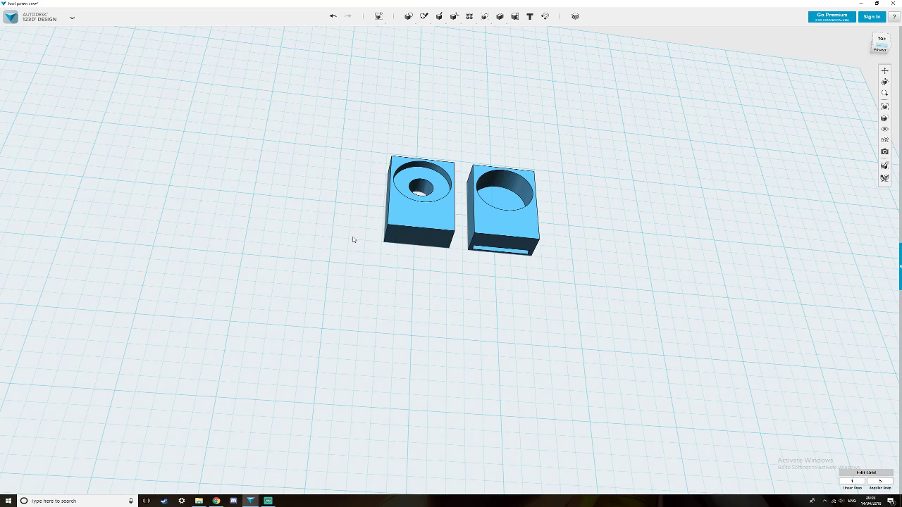
# Close the case design with its changes saved and open the STL Files folder in File Explorer.
pyautogui.click(893, 3)
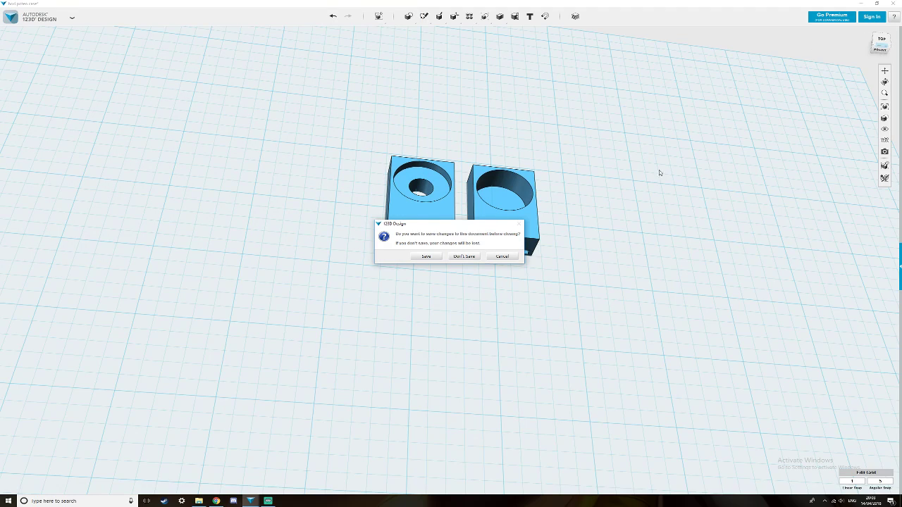
pyautogui.click(422, 257)
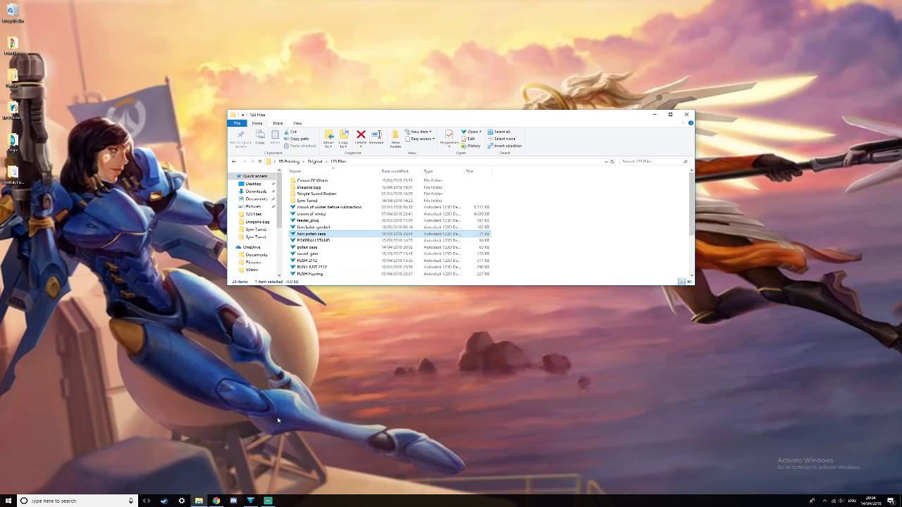
pyautogui.hotkey('alt', 'Left')
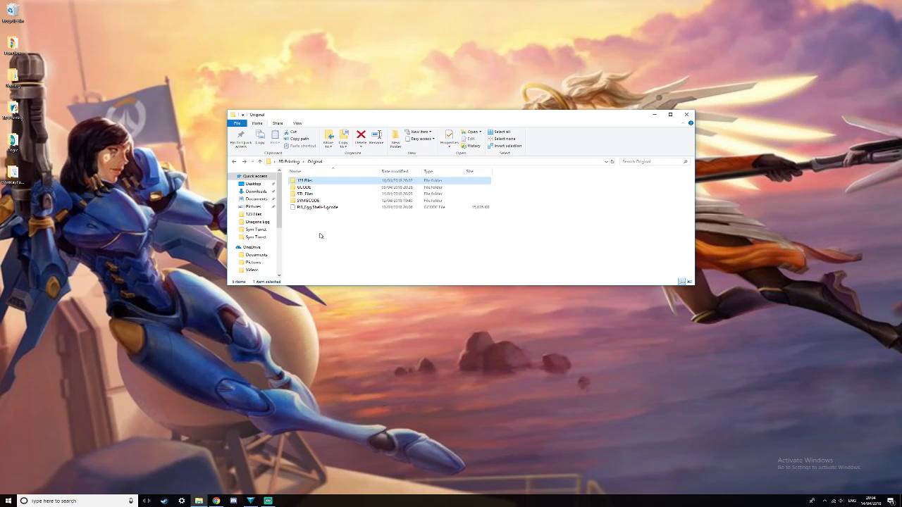
pyautogui.doubleClick(319, 195)
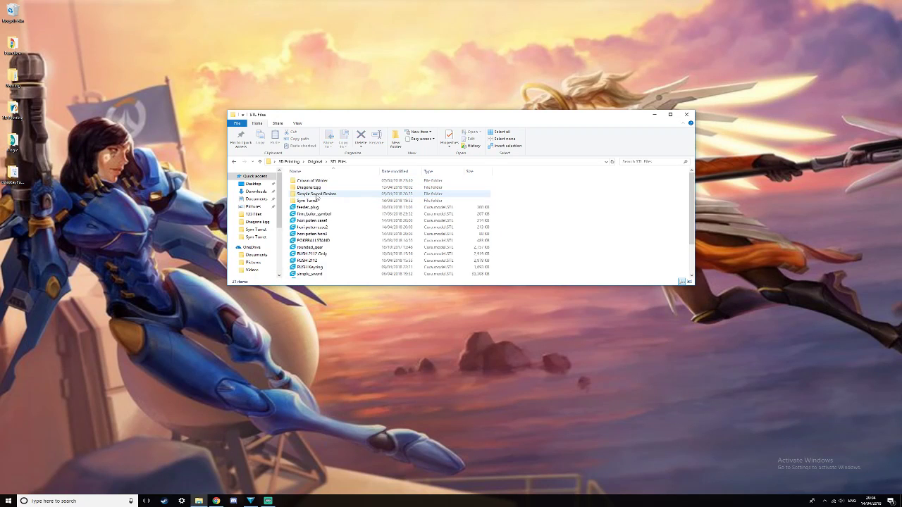
# Try twice to open the hori poten hori2 STL file in Cura, closing the crash report each time.
pyautogui.click(324, 233)
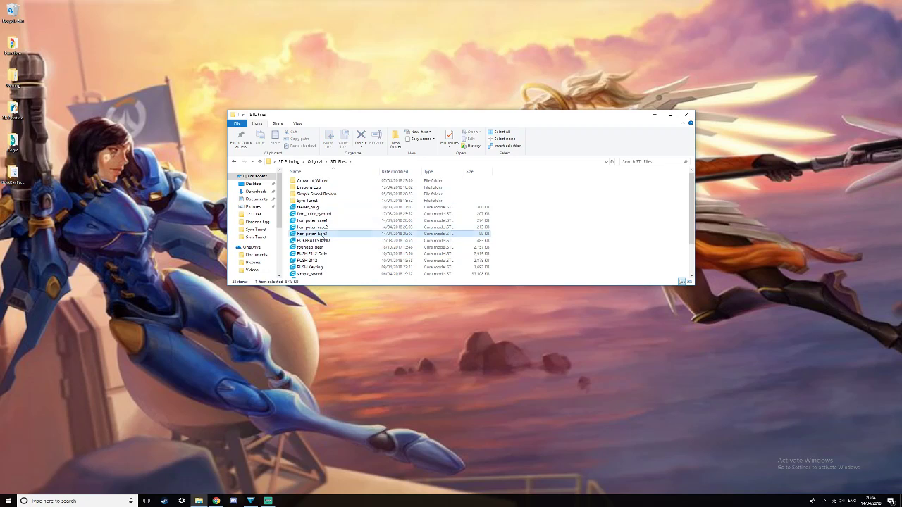
pyautogui.doubleClick(324, 234)
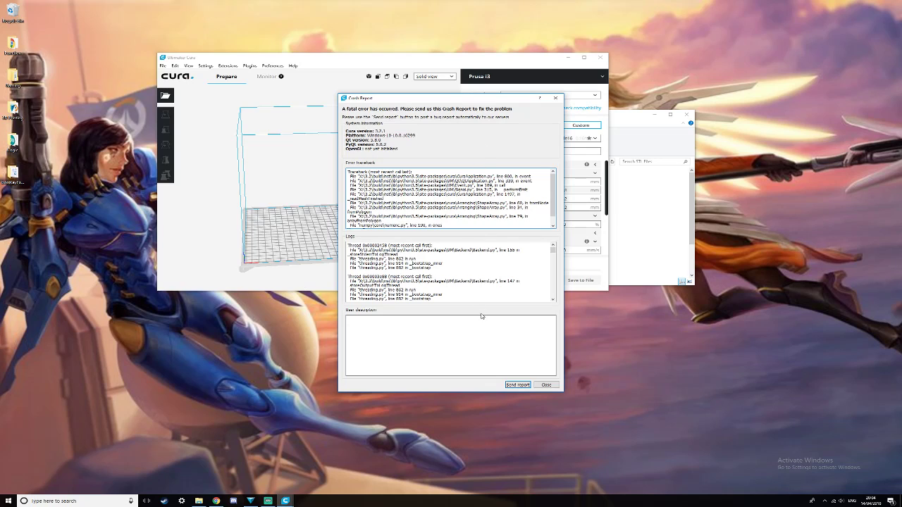
pyautogui.click(546, 385)
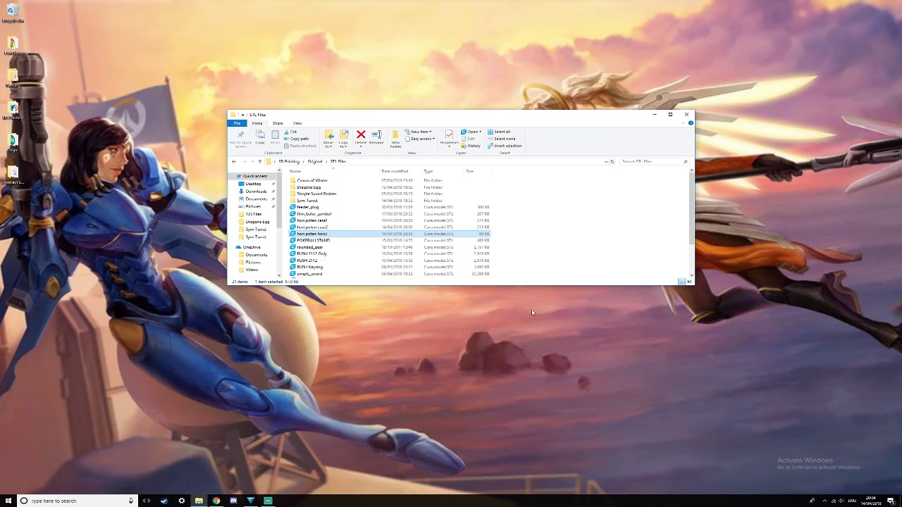
pyautogui.doubleClick(374, 236)
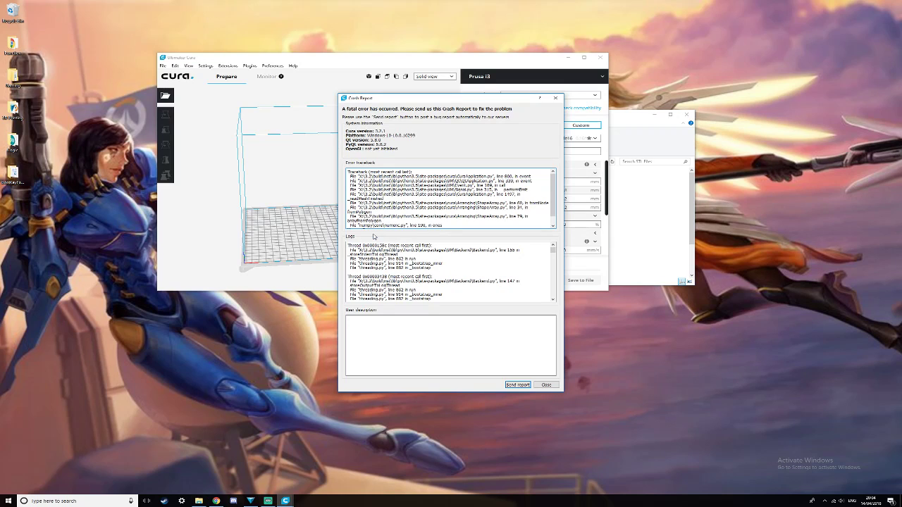
pyautogui.click(547, 386)
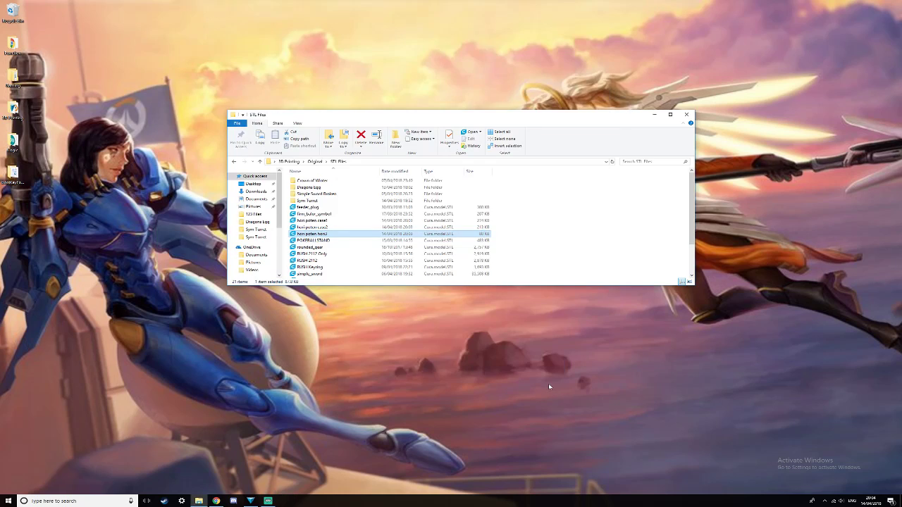
# Open the hori poten case1 STL in Cura, inspect the model on the build plate and close Cura.
pyautogui.doubleClick(336, 220)
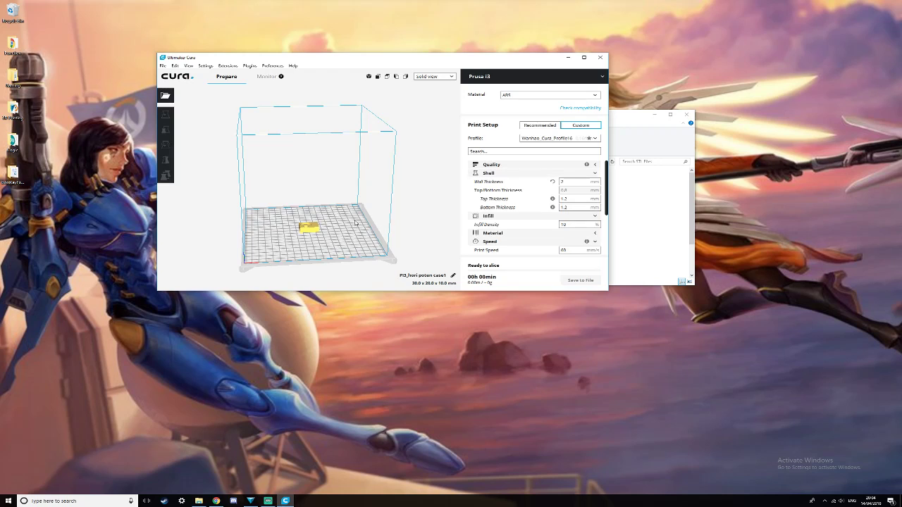
pyautogui.scroll(3, 347, 236)
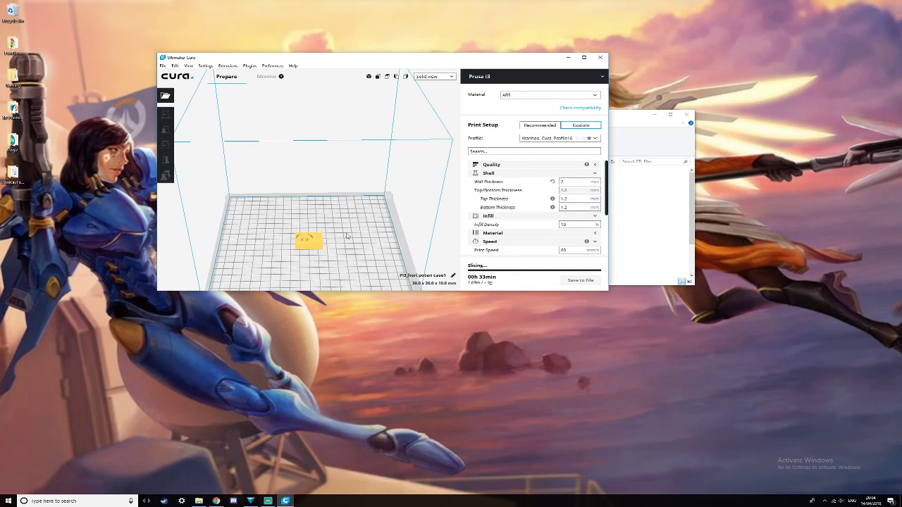
pyautogui.scroll(5, 344, 236)
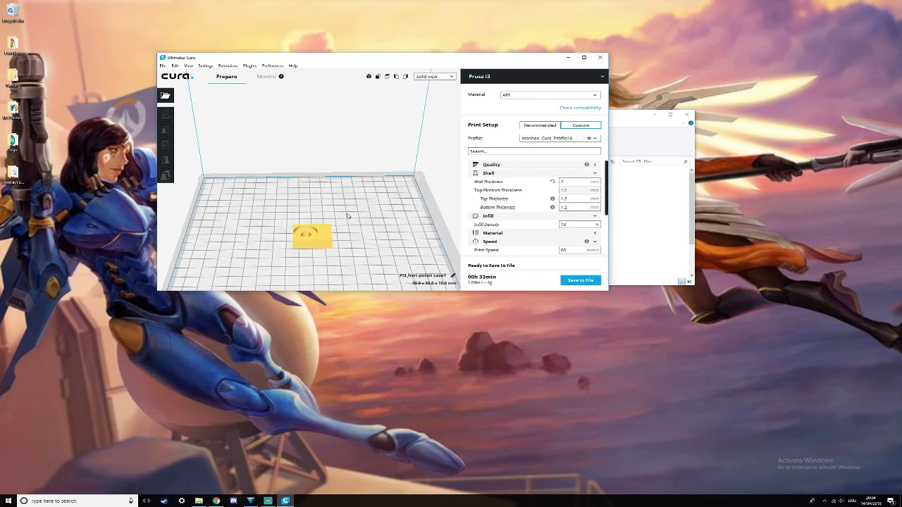
pyautogui.moveTo(339, 242); pyautogui.dragTo(337, 255, button='right')
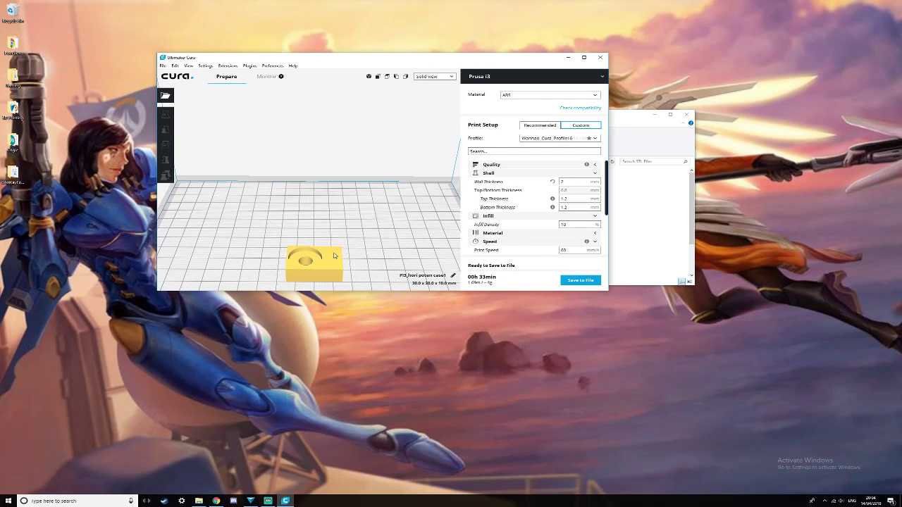
pyautogui.scroll(-3, 372, 245)
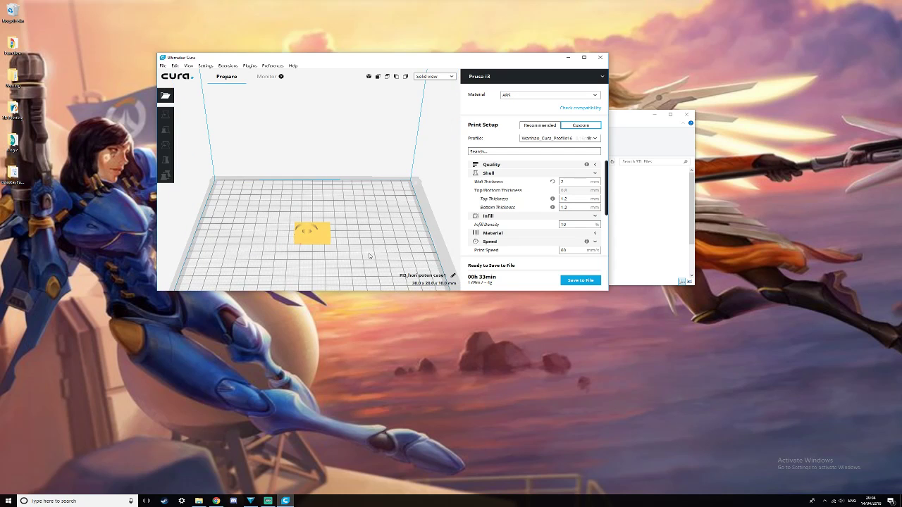
pyautogui.click(600, 59)
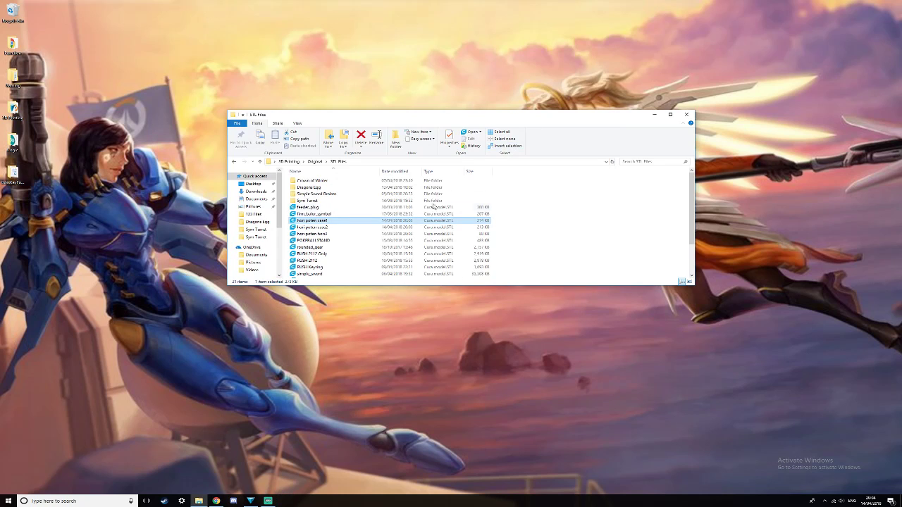
# Open the poten case design from the 123 Files folder in 123D Design.
pyautogui.hotkey('alt', 'Left')
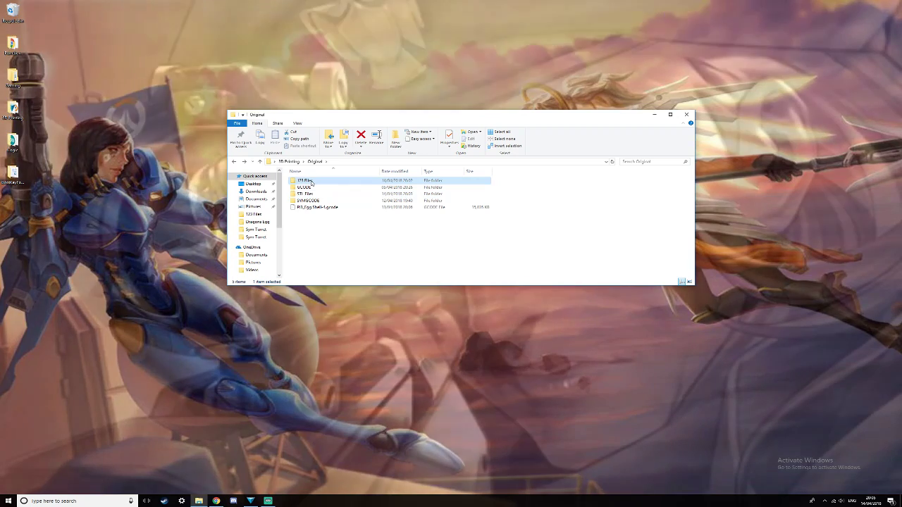
pyautogui.doubleClick(312, 182)
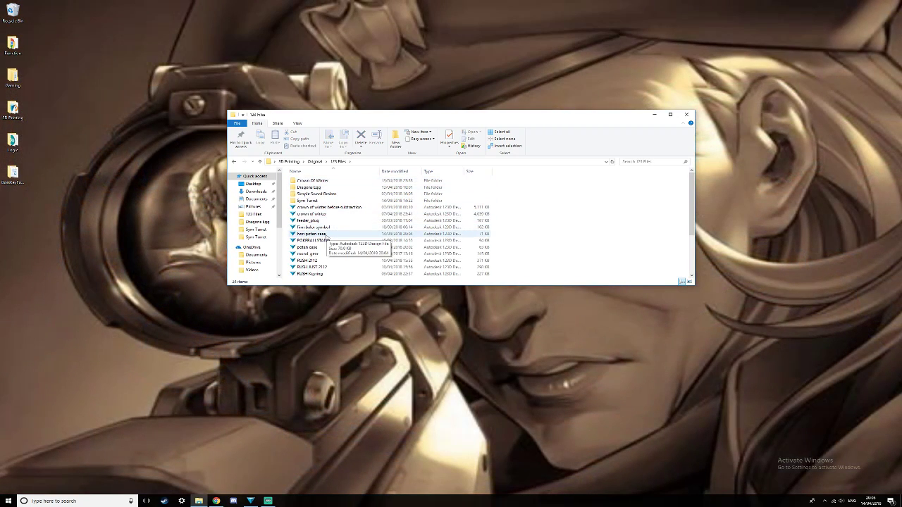
pyautogui.scroll(-3, 325, 238)
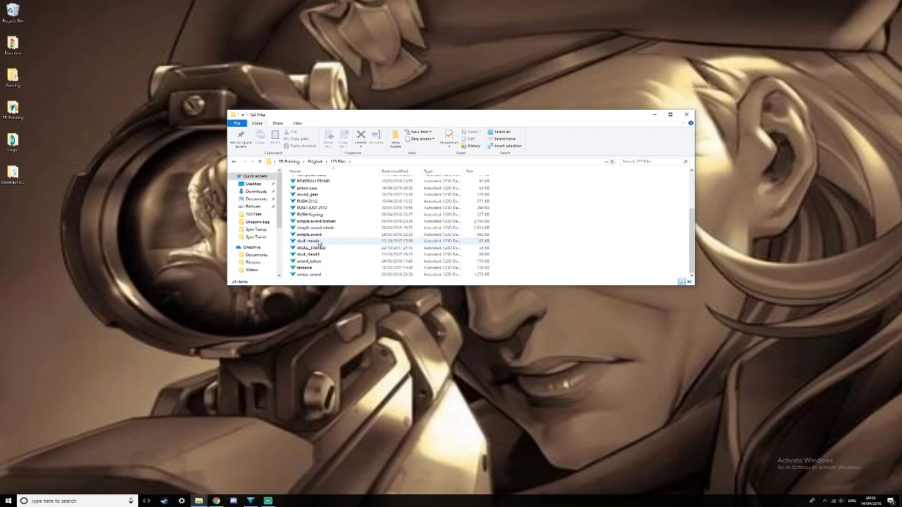
pyautogui.scroll(2, 313, 225)
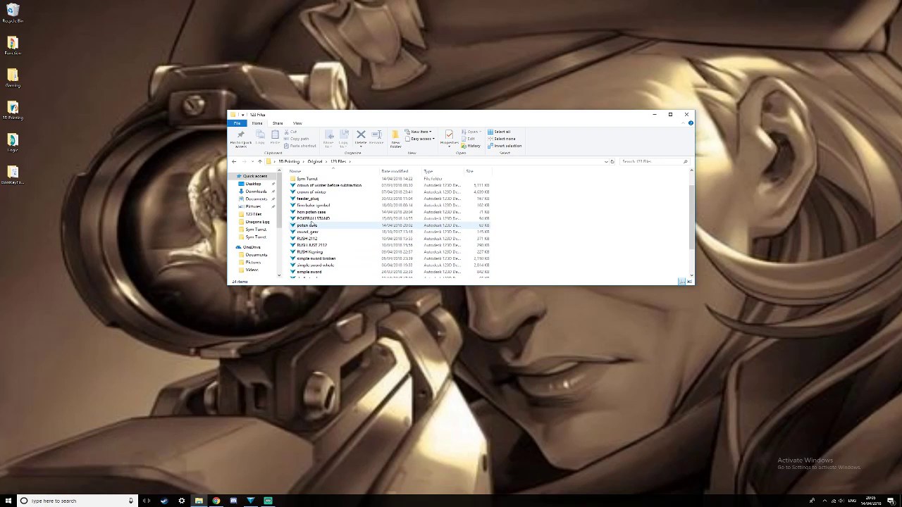
pyautogui.click(324, 226)
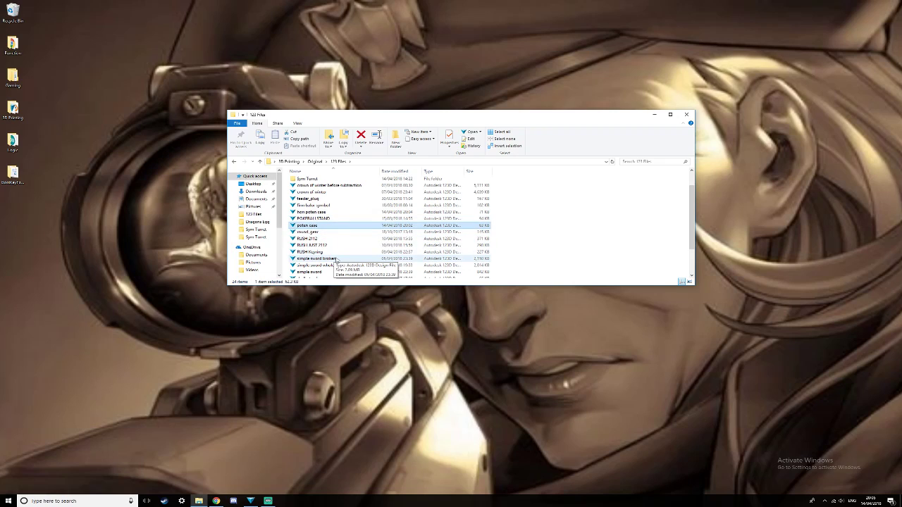
pyautogui.scroll(-2, 335, 259)
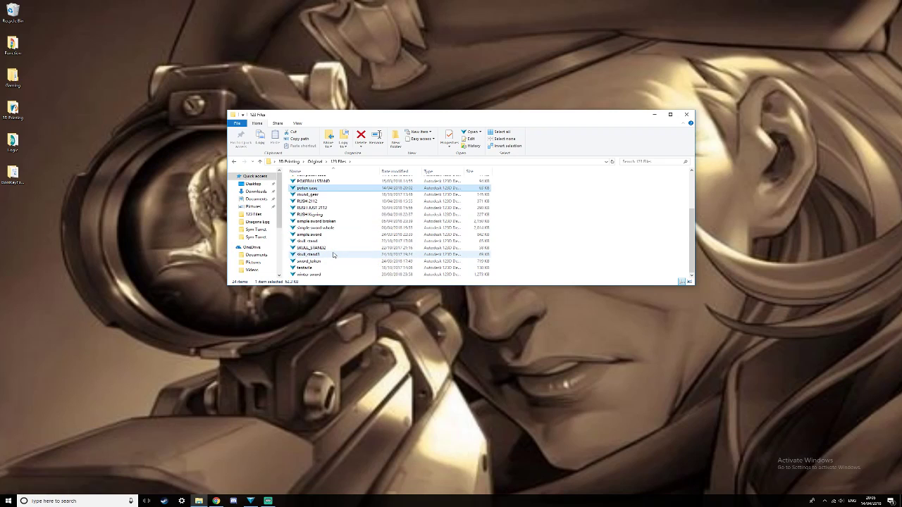
pyautogui.scroll(2, 333, 255)
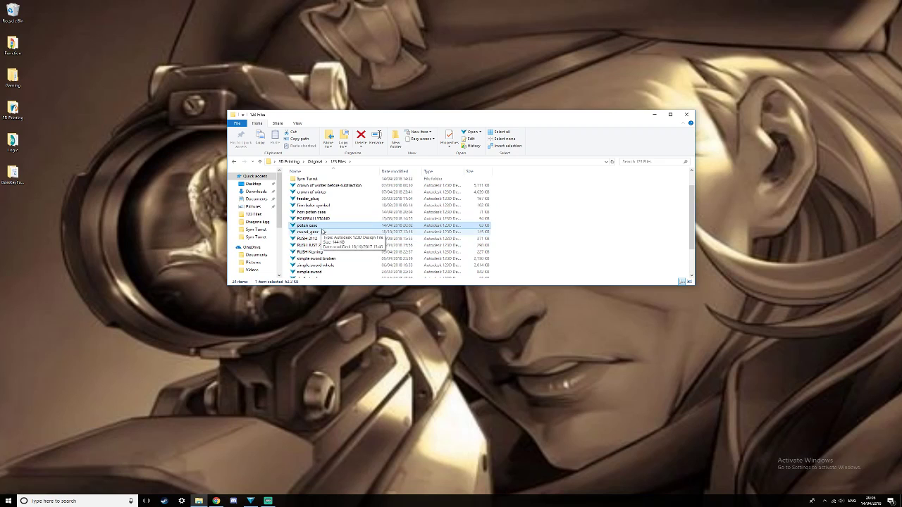
pyautogui.doubleClick(321, 226)
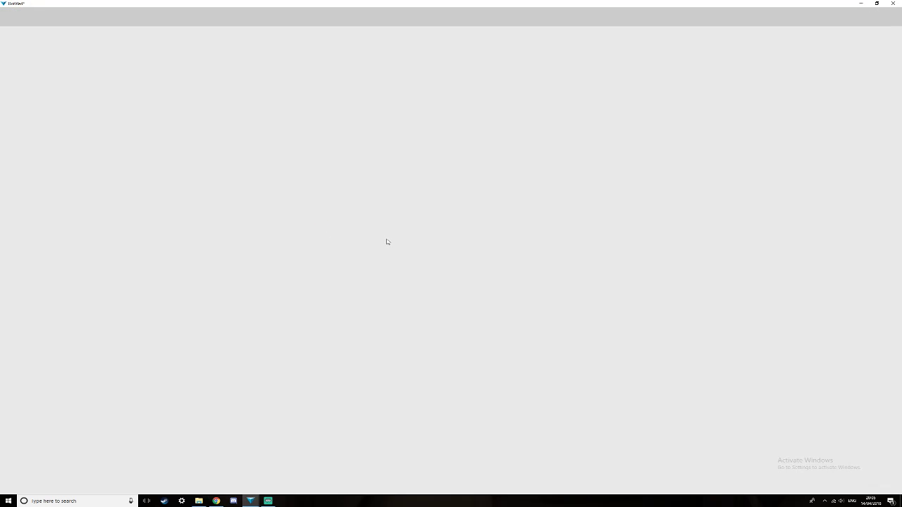
# Move the upper half of the horizontally split case off its lower half, setting it down beside it.
pyautogui.scroll(4, 371, 246)
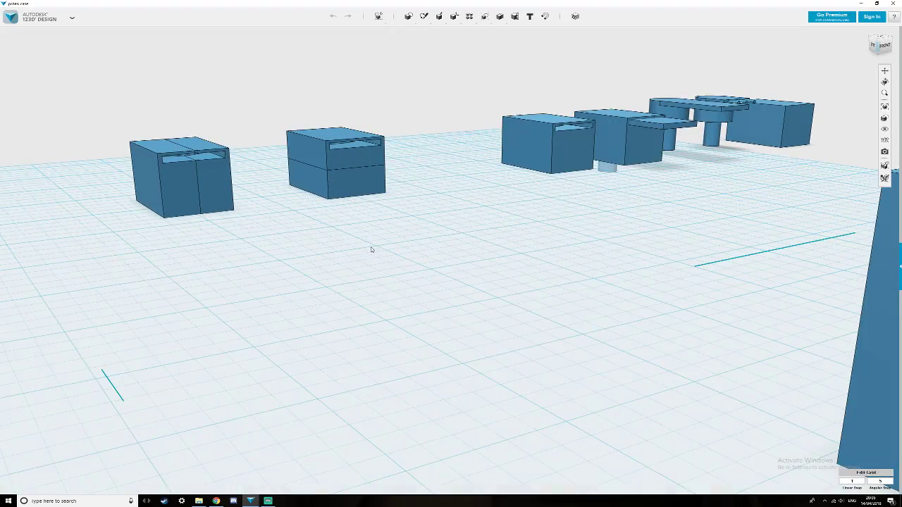
pyautogui.moveTo(348, 247); pyautogui.dragTo(356, 230, button='right')
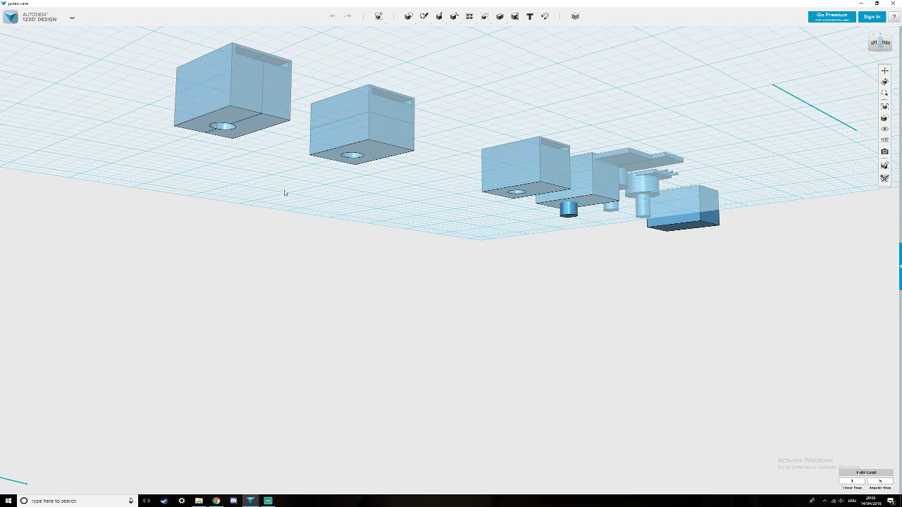
pyautogui.moveTo(243, 174); pyautogui.dragTo(221, 194, button='right')
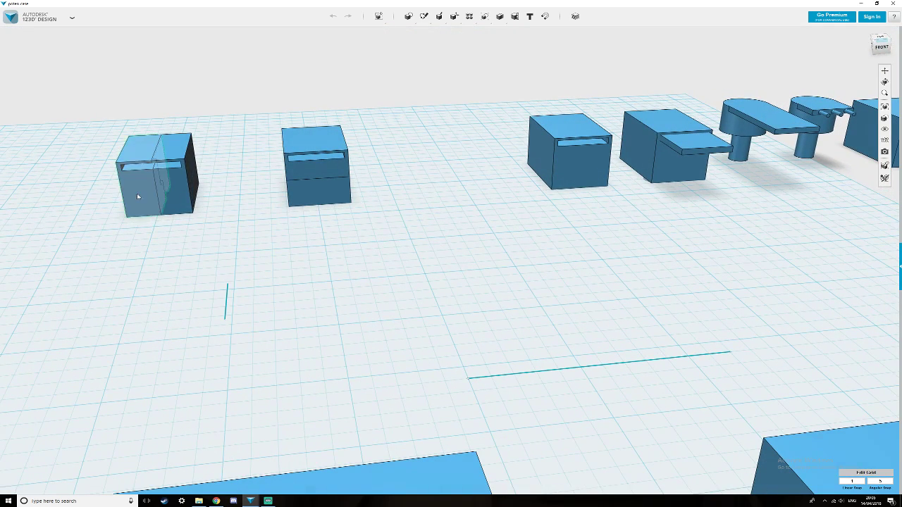
pyautogui.moveTo(345, 169); pyautogui.dragTo(408, 178)
# Shorten the lower half of the horizontally split case by 10 mm by tweaking its slot-side end face inward.
pyautogui.moveTo(385, 201); pyautogui.dragTo(374, 167, button='right')
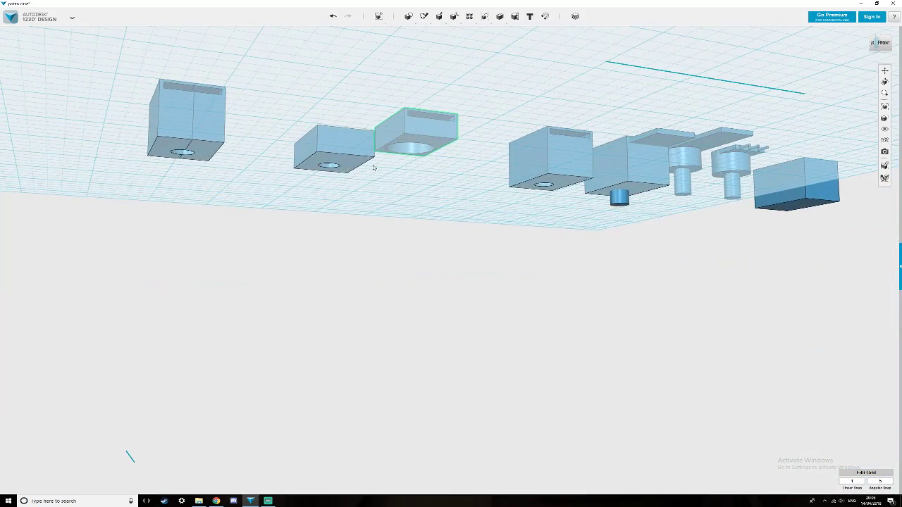
pyautogui.click(331, 144)
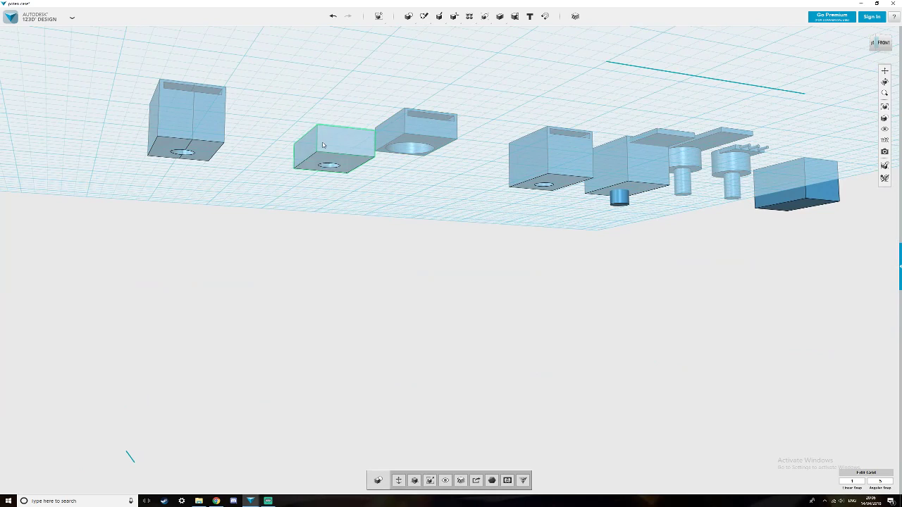
pyautogui.click(331, 158)
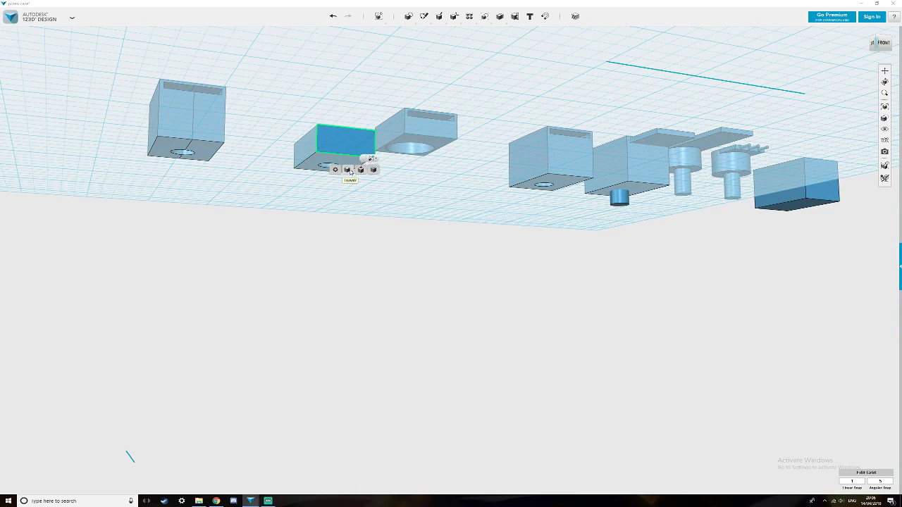
pyautogui.click(348, 170)
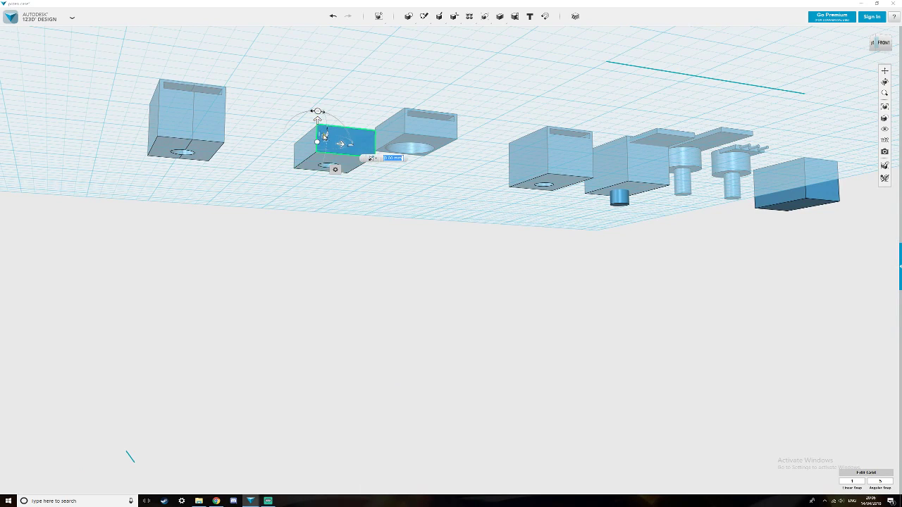
pyautogui.moveTo(323, 136); pyautogui.dragTo(319, 147)
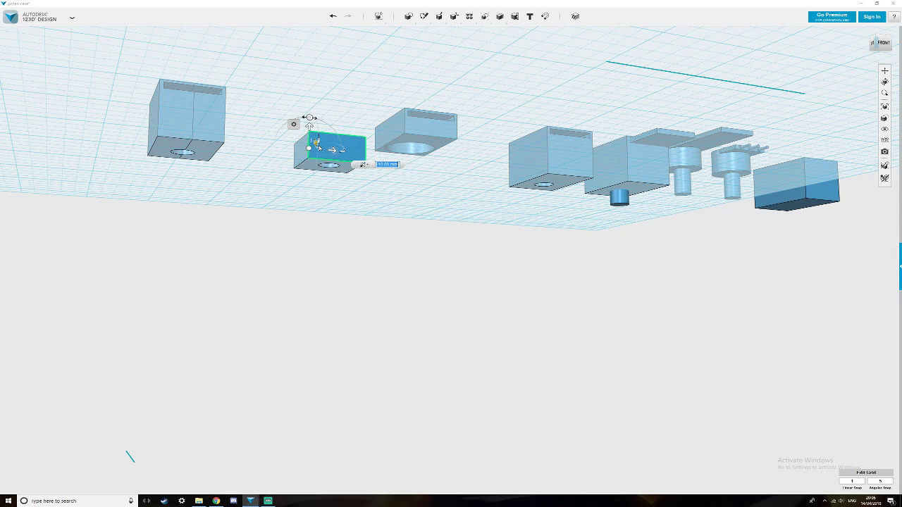
pyautogui.click(337, 218)
pyautogui.moveTo(344, 208); pyautogui.dragTo(366, 180, button='right')
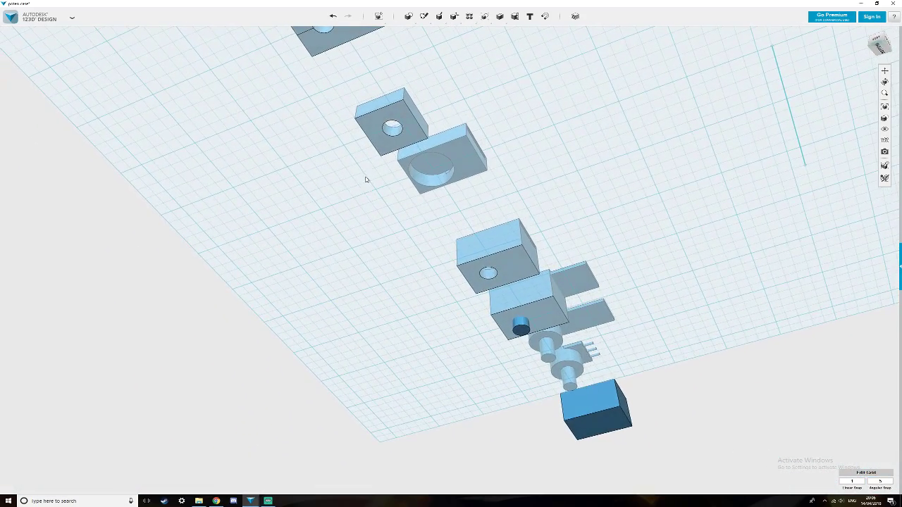
pyautogui.click(384, 110)
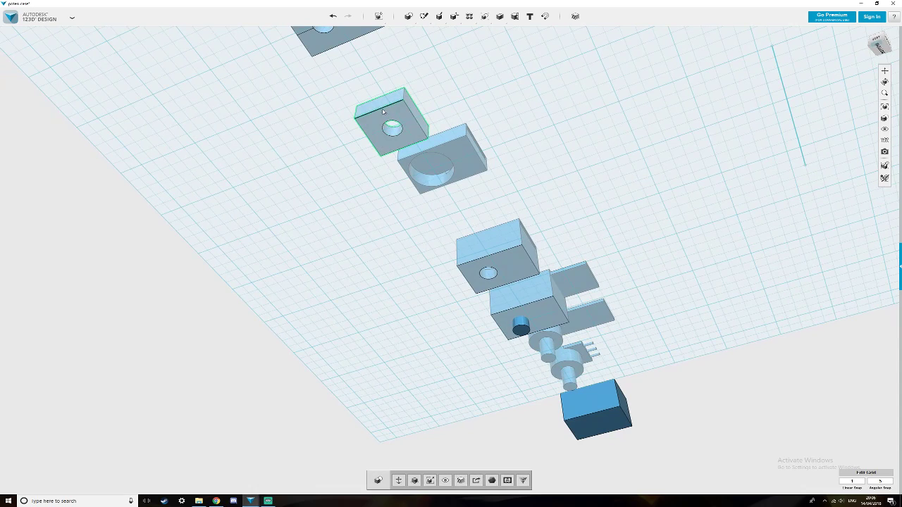
pyautogui.click(384, 109)
pyautogui.click(414, 119)
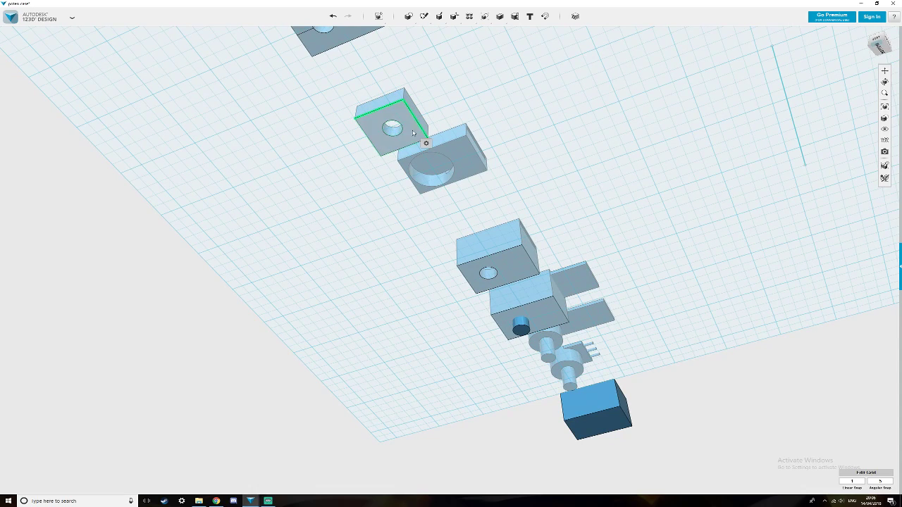
pyautogui.click(409, 145)
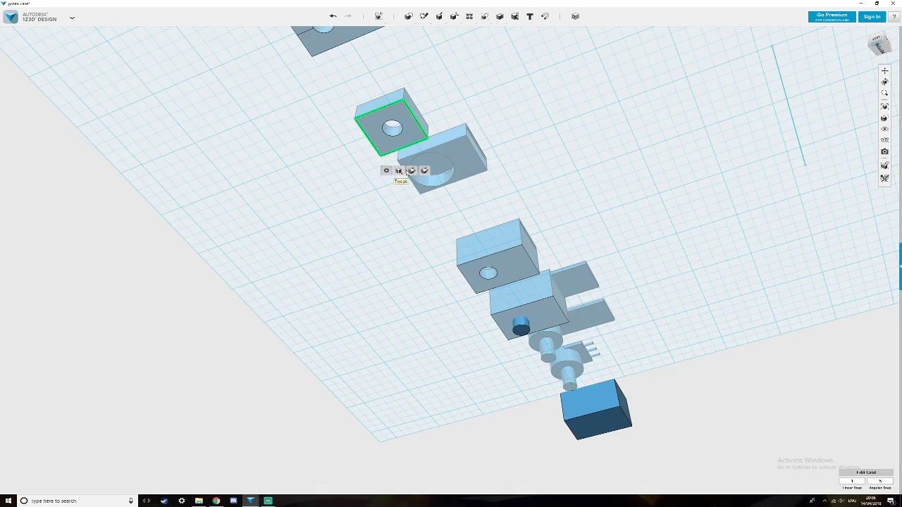
pyautogui.click(412, 171)
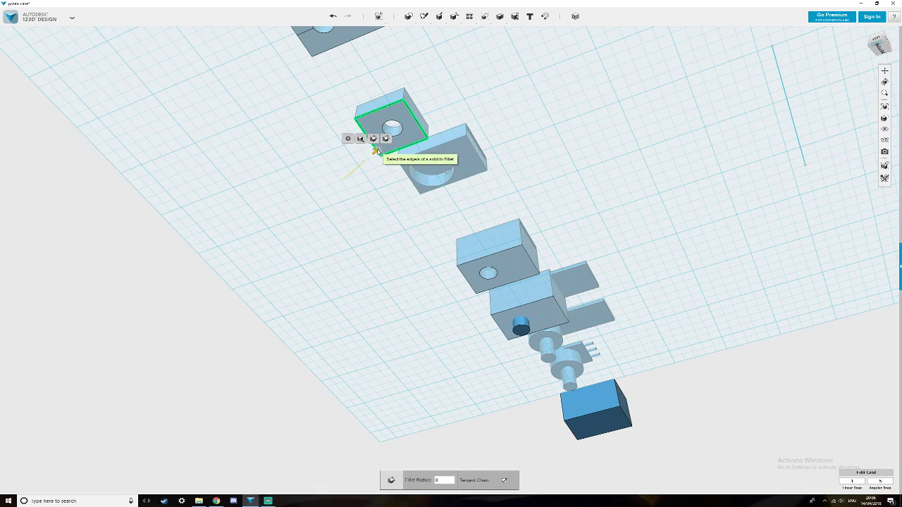
pyautogui.moveTo(378, 152); pyautogui.dragTo(376, 152)
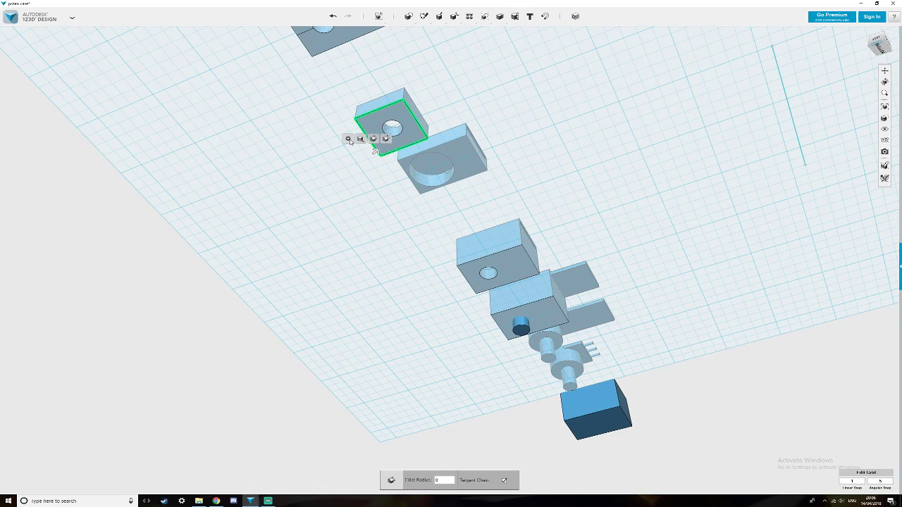
# Chamfer the four outer edges of the lower half's underside around the shaft hole with a distance of 4.
pyautogui.click(387, 139)
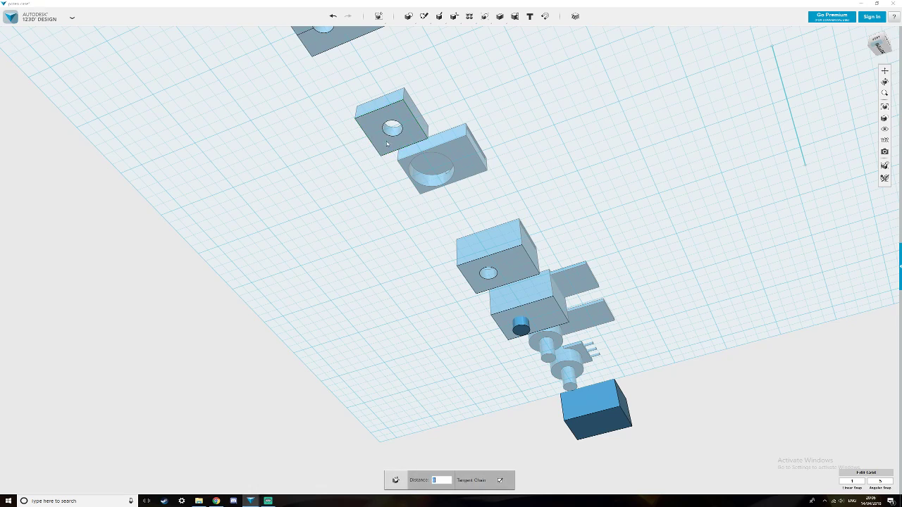
pyautogui.click(369, 141)
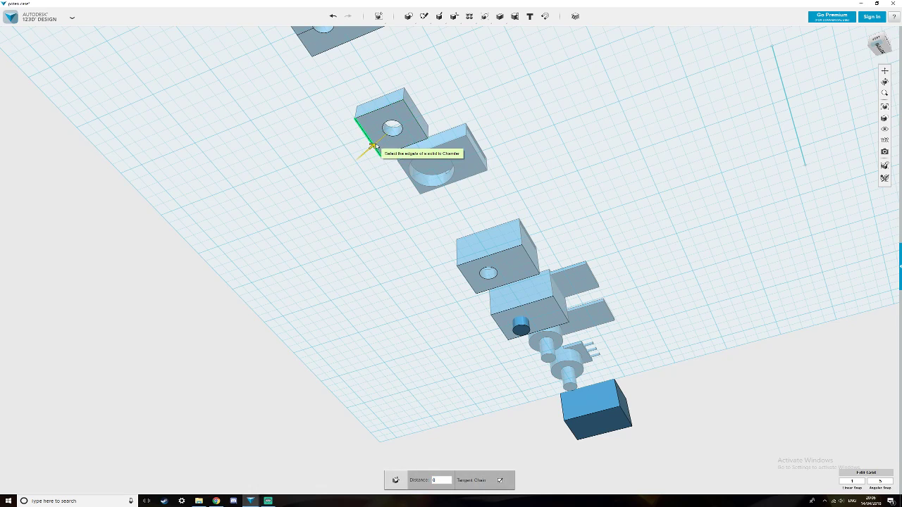
pyautogui.click(384, 108)
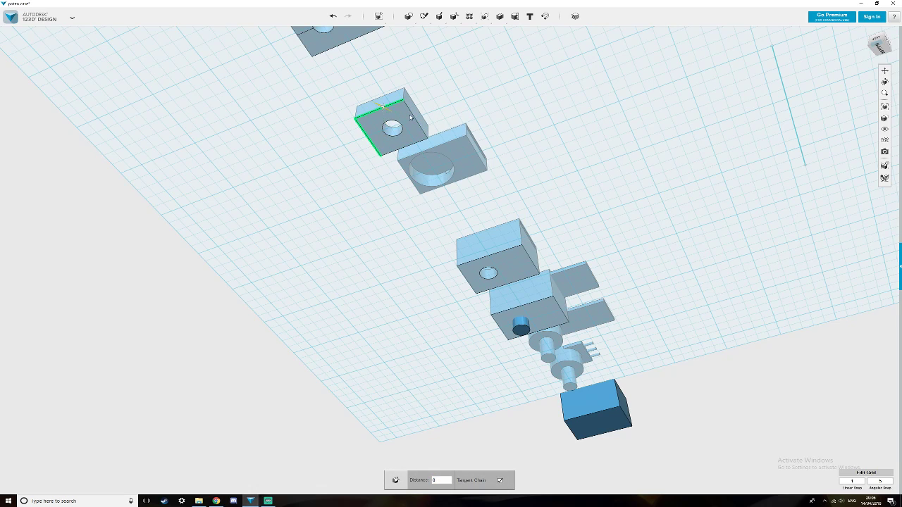
pyautogui.click(412, 118)
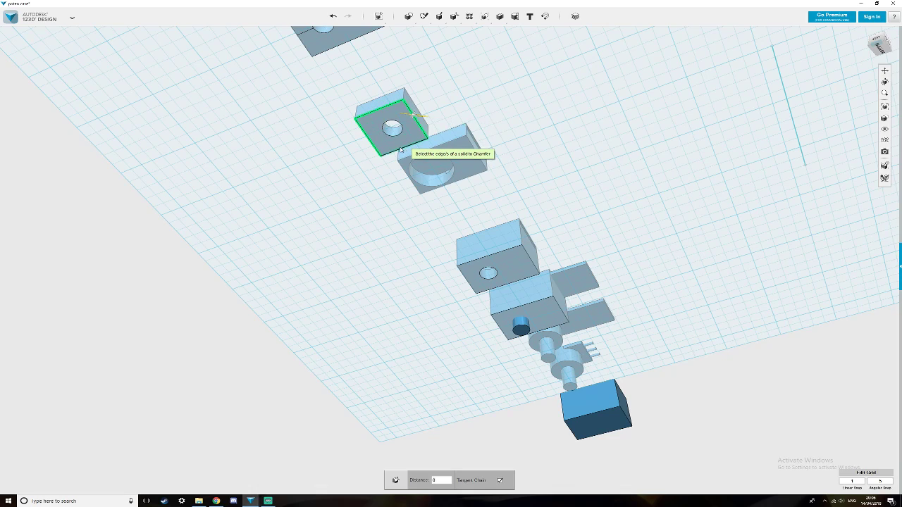
pyautogui.click(399, 150)
pyautogui.moveTo(399, 149); pyautogui.dragTo(398, 145)
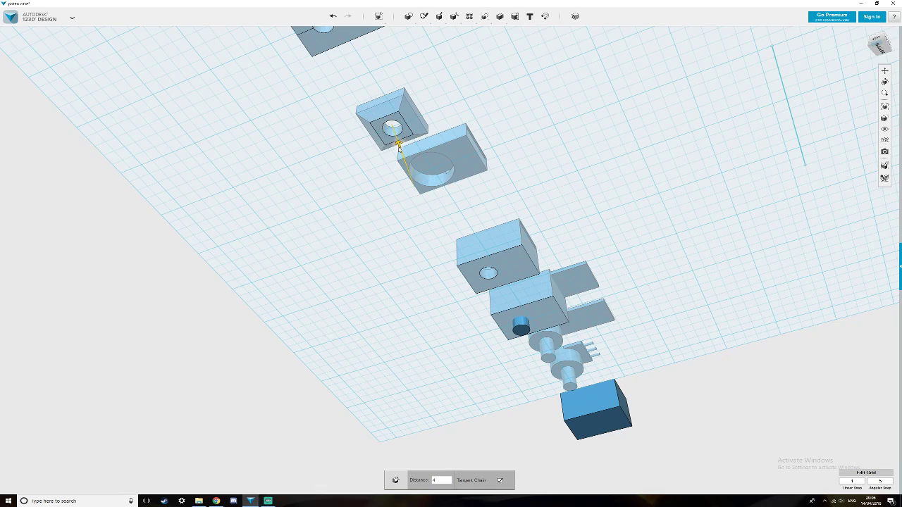
pyautogui.moveTo(398, 143); pyautogui.dragTo(398, 143)
# Chamfer the underside edge at the slotted end of the separated upper half with a distance of 4.
pyautogui.moveTo(425, 128); pyautogui.dragTo(466, 150, button='right')
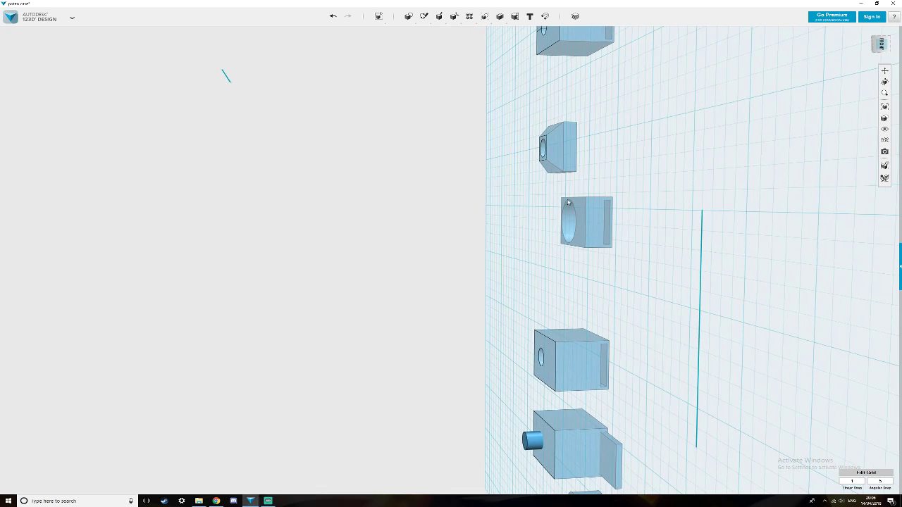
pyautogui.moveTo(568, 202); pyautogui.dragTo(613, 203, button='right')
pyautogui.click(570, 238)
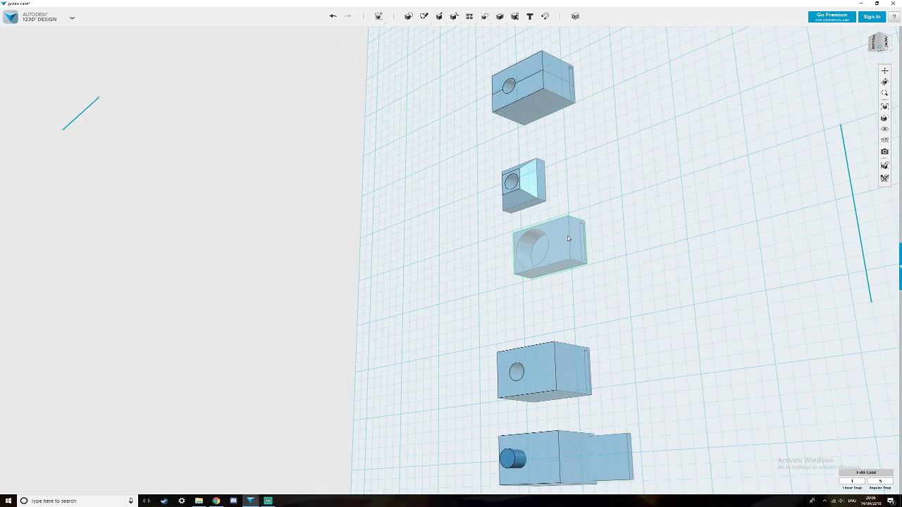
pyautogui.click(571, 244)
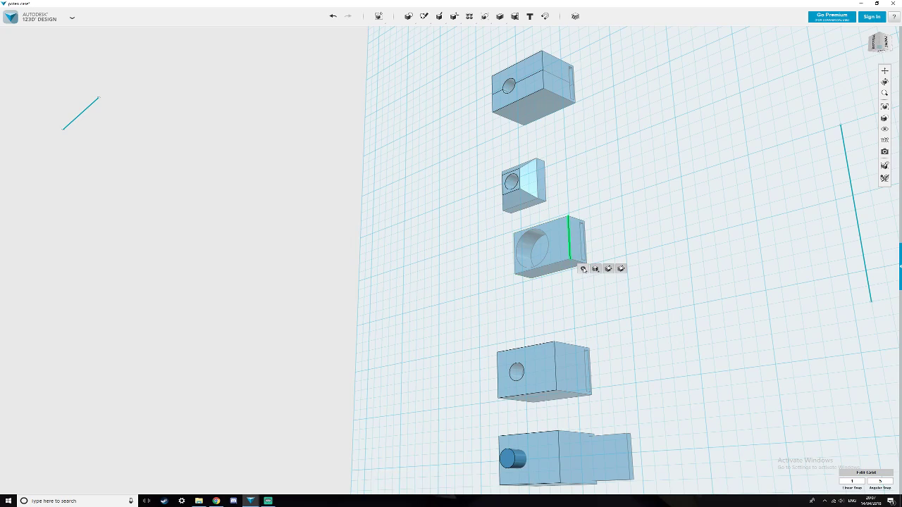
pyautogui.click(620, 269)
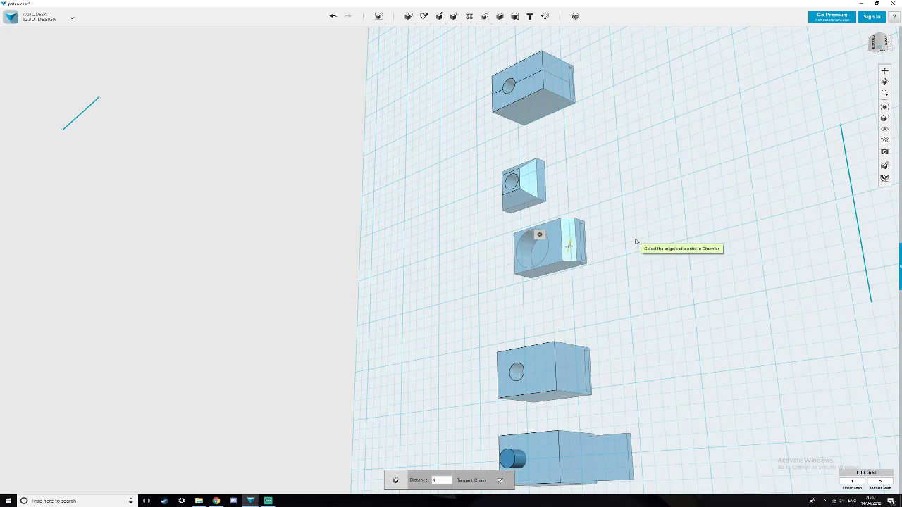
# Chamfer the two vertical corner edges at the upper half's end opposite the slot with a distance of 3.
pyautogui.moveTo(652, 249); pyautogui.dragTo(676, 233, button='right')
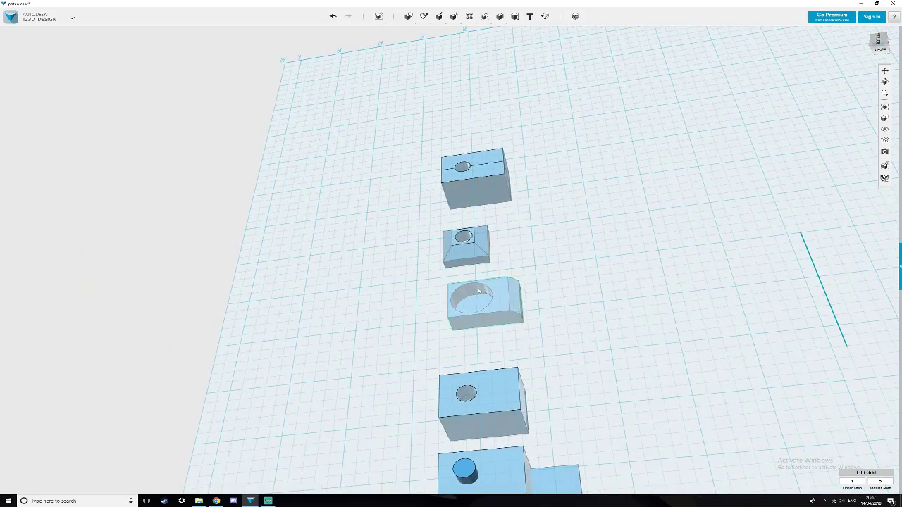
pyautogui.moveTo(464, 252); pyautogui.dragTo(503, 314, button='right')
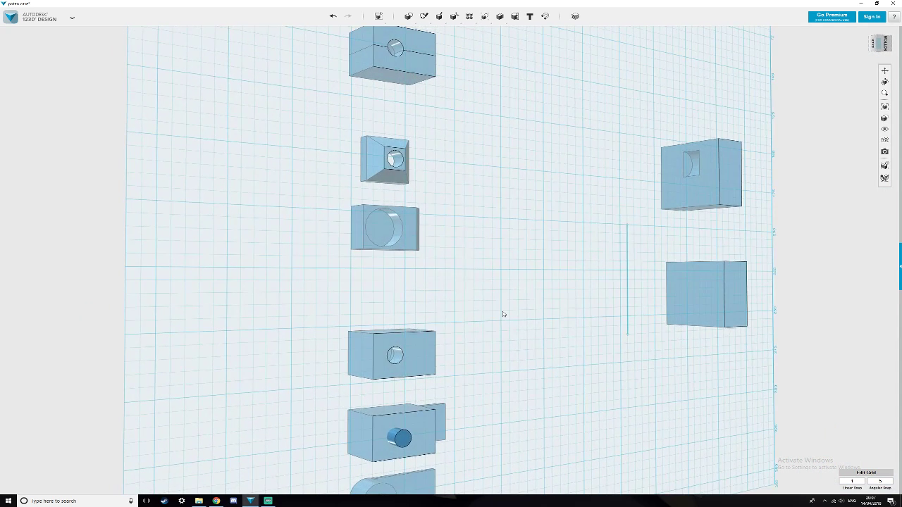
pyautogui.click(356, 210)
pyautogui.moveTo(356, 209); pyautogui.dragTo(356, 203, button='right')
pyautogui.click(341, 189)
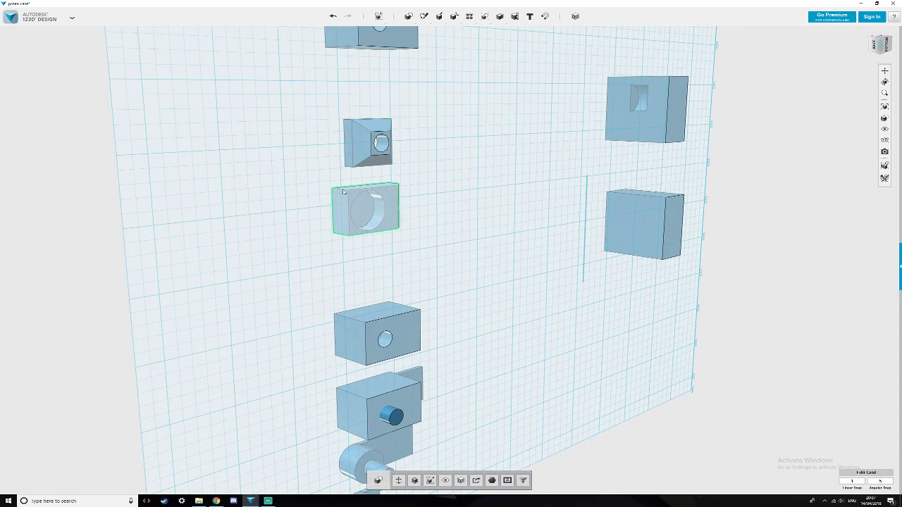
pyautogui.click(344, 190)
pyautogui.click(337, 189)
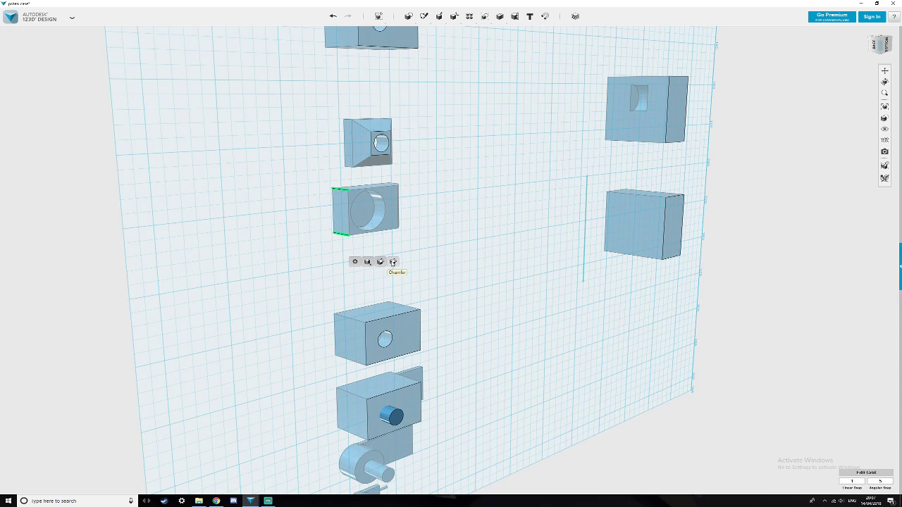
pyautogui.moveTo(345, 238); pyautogui.dragTo(344, 238)
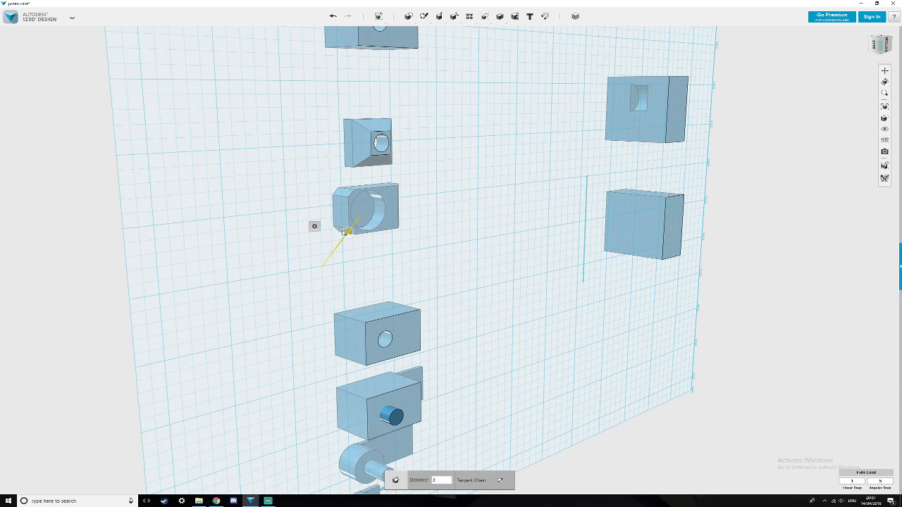
# Examine the two chamfered case halves from below and above, comparing them with the other case versions.
pyautogui.moveTo(432, 245); pyautogui.dragTo(596, 258, button='right')
pyautogui.moveTo(628, 235); pyautogui.dragTo(526, 361, button='middle')
pyautogui.moveTo(525, 361); pyautogui.dragTo(630, 336, button='right')
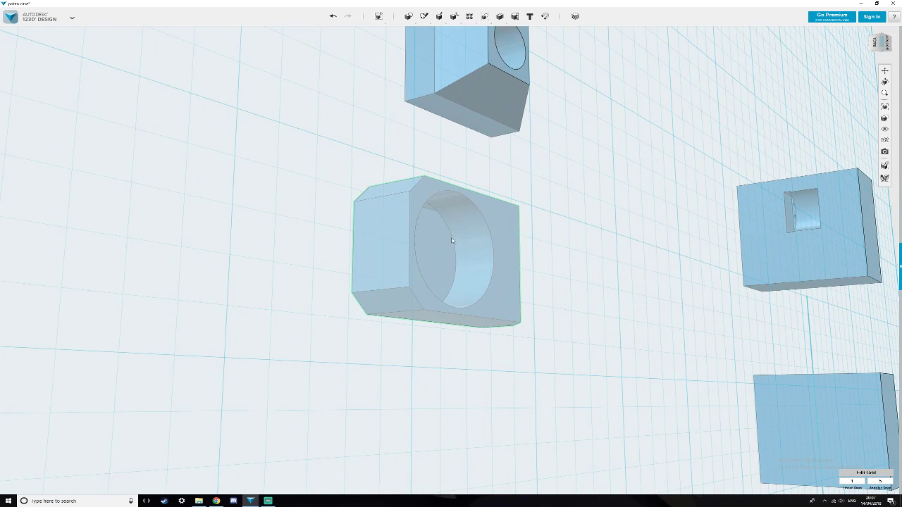
pyautogui.moveTo(452, 240); pyautogui.dragTo(597, 300, button='right')
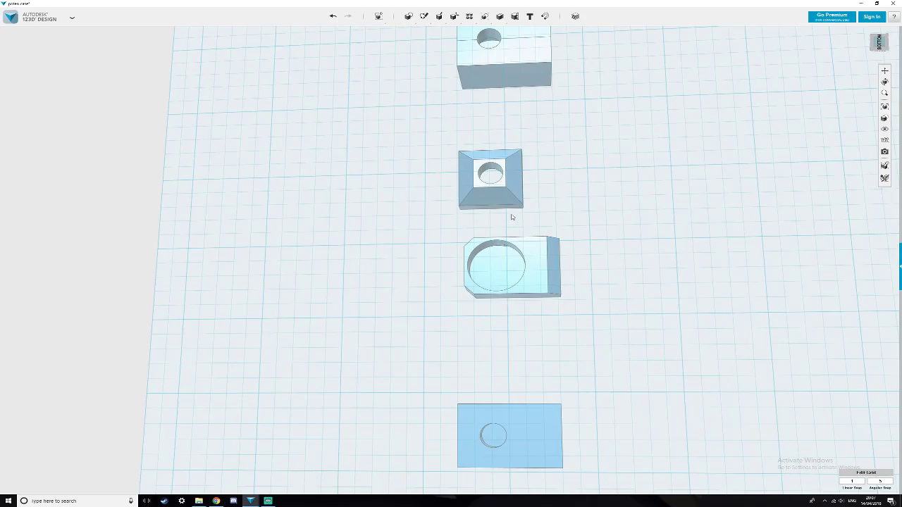
pyautogui.moveTo(573, 309); pyautogui.dragTo(636, 344, button='right')
pyautogui.moveTo(679, 274); pyautogui.dragTo(323, 448, button='middle')
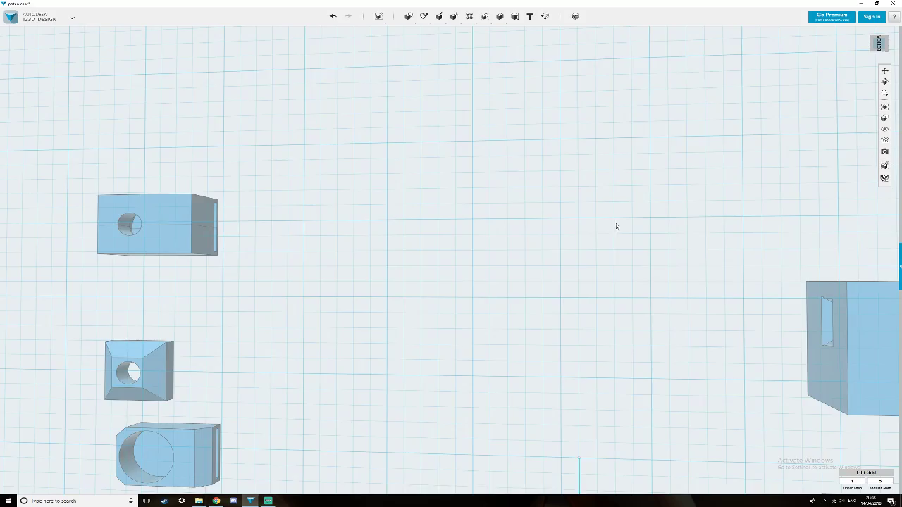
pyautogui.moveTo(616, 226); pyautogui.dragTo(590, 241, button='right')
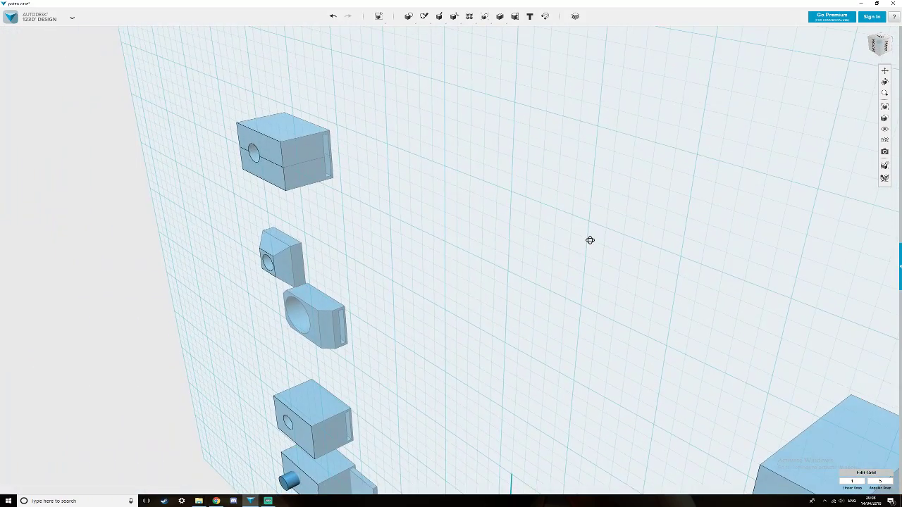
pyautogui.click(868, 33)
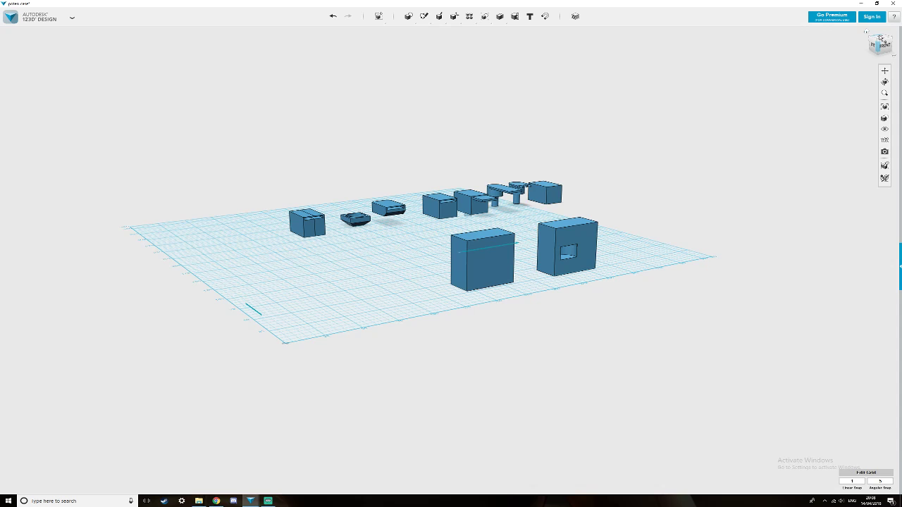
pyautogui.scroll(4, 677, 100)
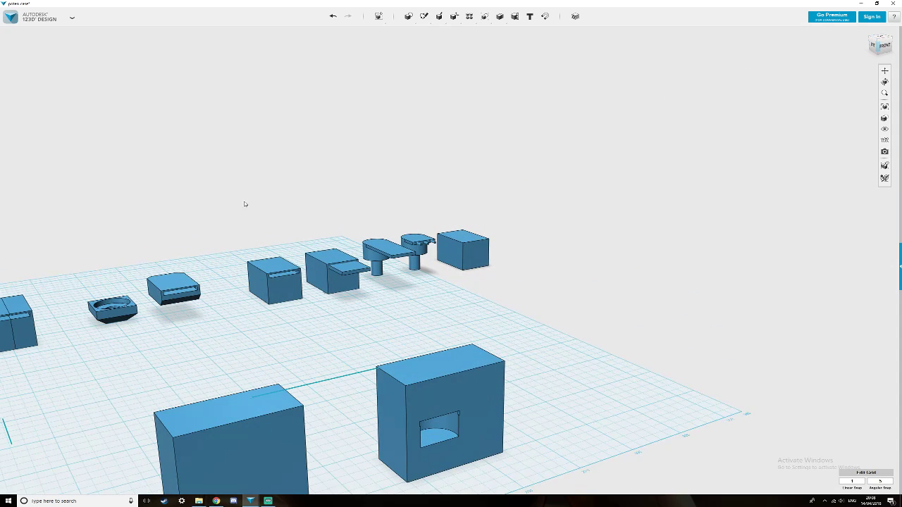
pyautogui.moveTo(190, 370); pyautogui.dragTo(405, 367, button='middle')
pyautogui.moveTo(405, 366); pyautogui.dragTo(395, 377, button='right')
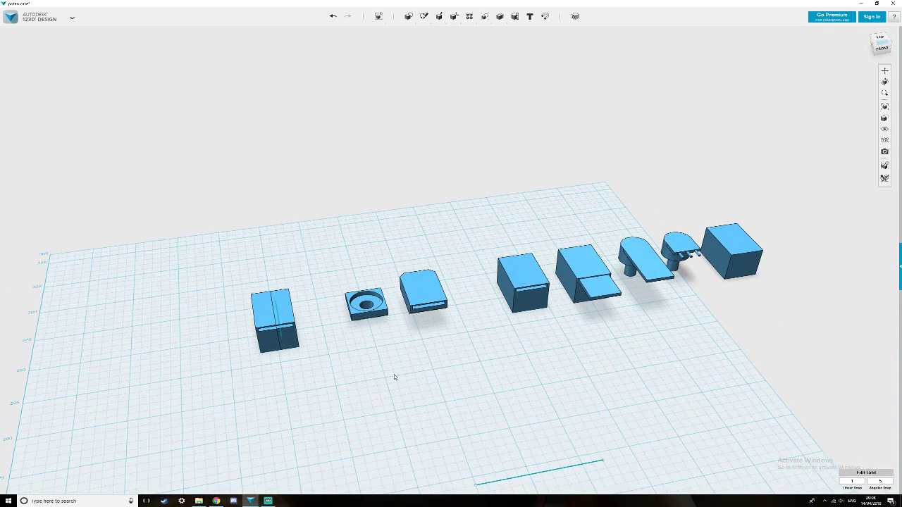
# Compare the separated case halves with the assembled case from below, the side and the front.
pyautogui.scroll(2, 312, 356)
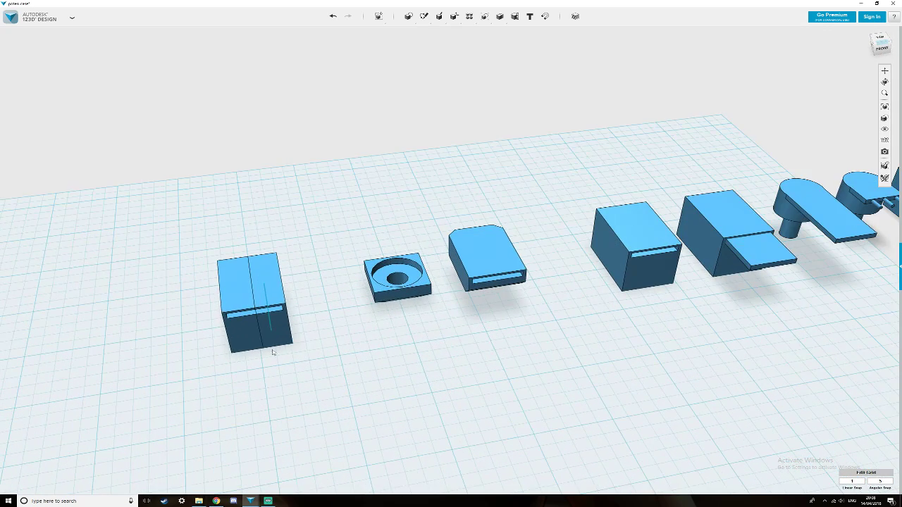
pyautogui.moveTo(300, 356); pyautogui.dragTo(314, 284, button='right')
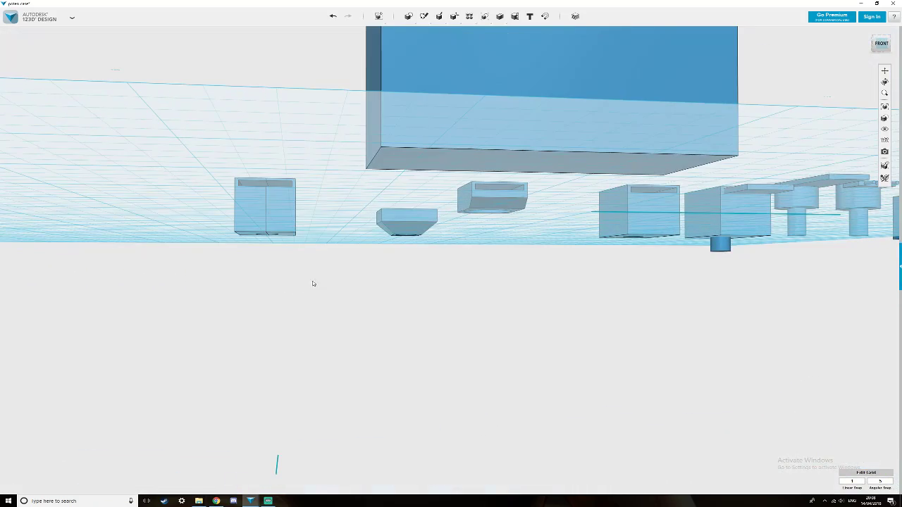
pyautogui.moveTo(305, 210); pyautogui.dragTo(331, 233, button='right')
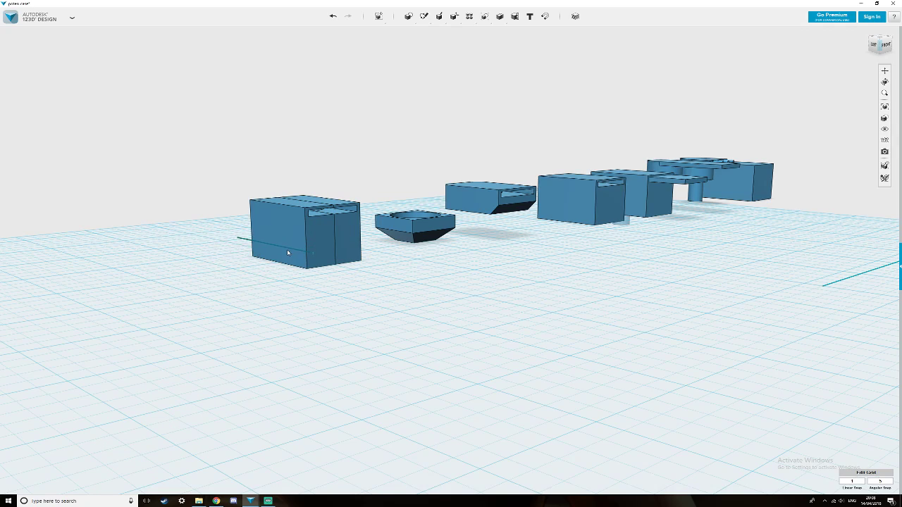
pyautogui.moveTo(287, 252); pyautogui.dragTo(262, 260, button='right')
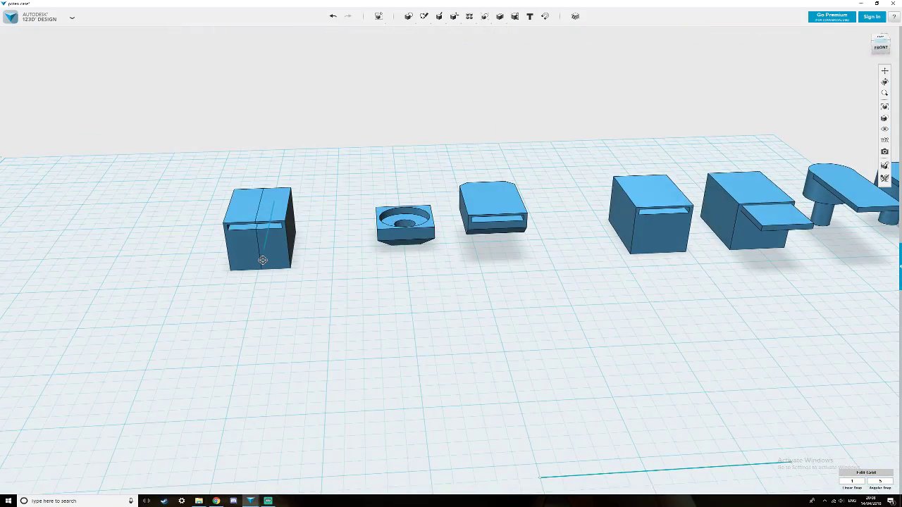
pyautogui.moveTo(350, 303); pyautogui.dragTo(352, 300, button='right')
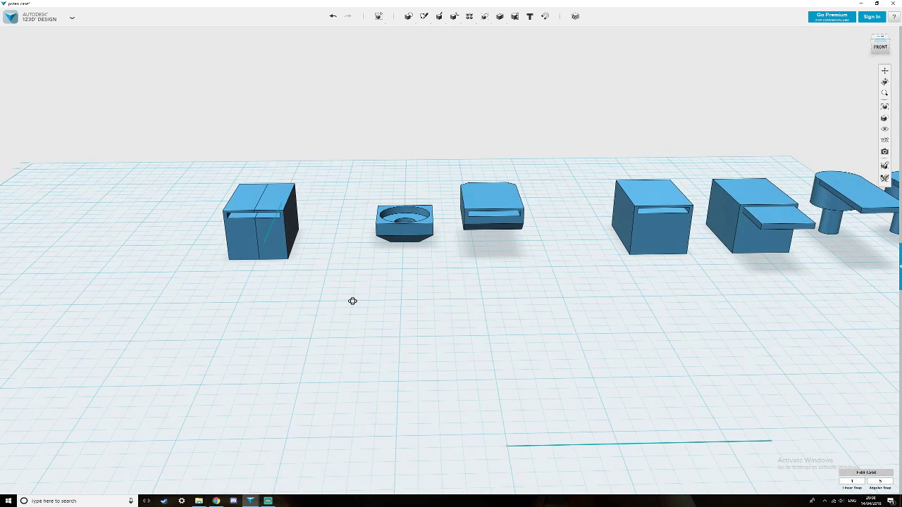
# Move the lower case half sideways until it sits directly beneath the upper half.
pyautogui.click(493, 215)
pyautogui.click(410, 220)
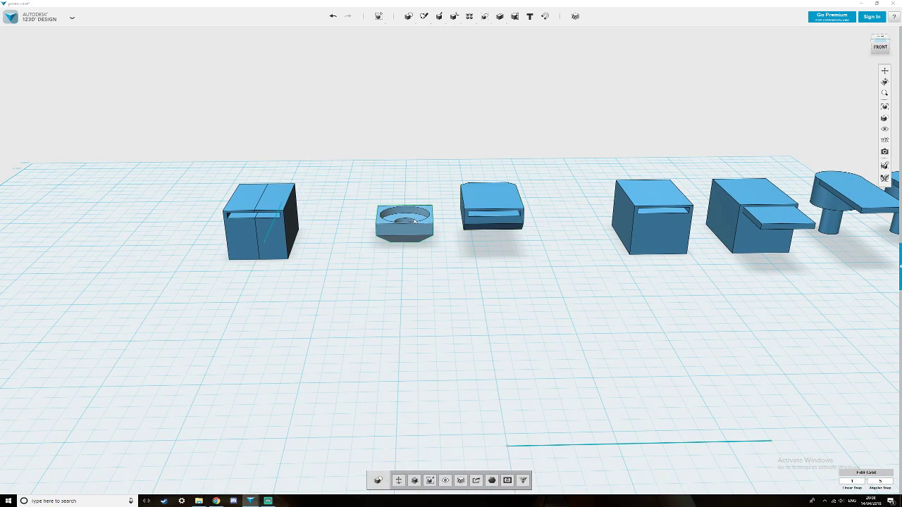
pyautogui.moveTo(482, 185); pyautogui.dragTo(598, 215, button='right')
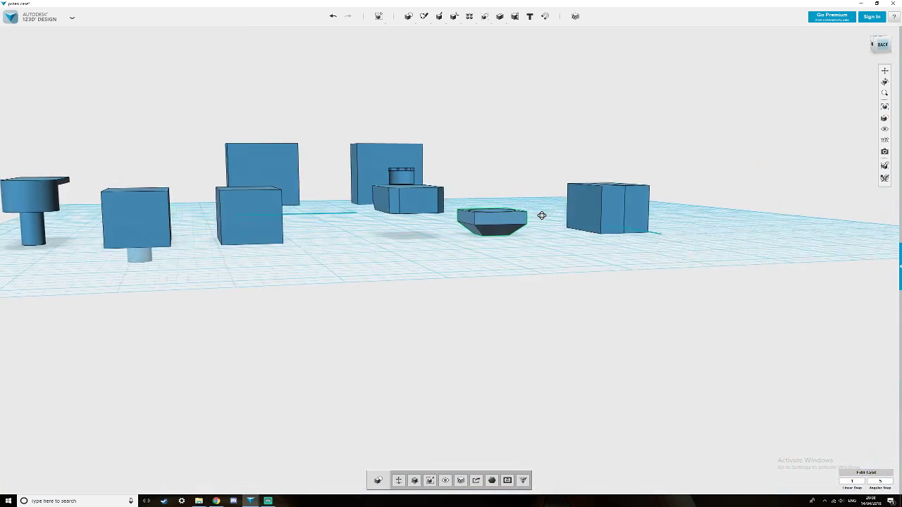
pyautogui.click(496, 224)
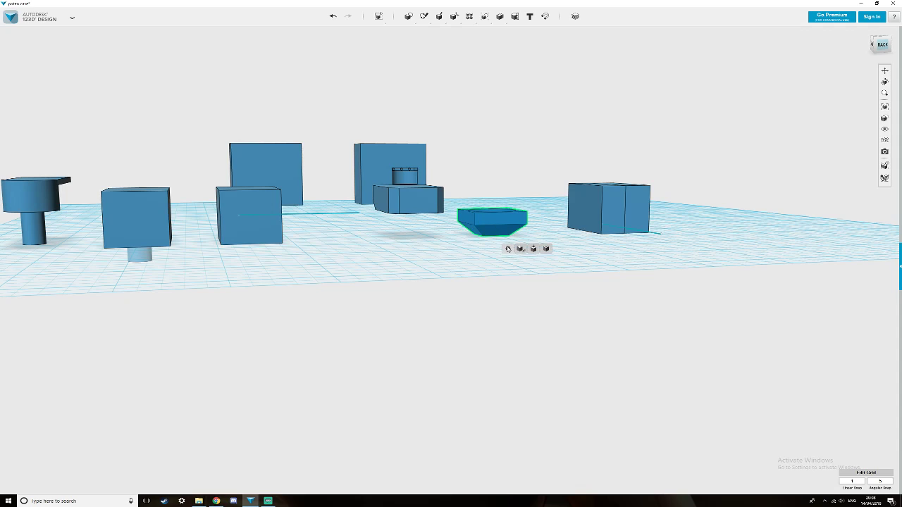
pyautogui.moveTo(381, 17)
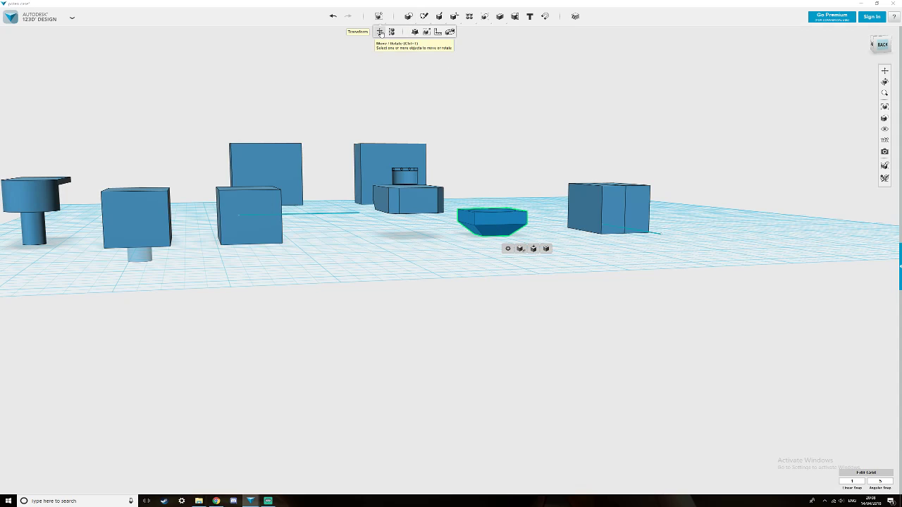
pyautogui.click(379, 33)
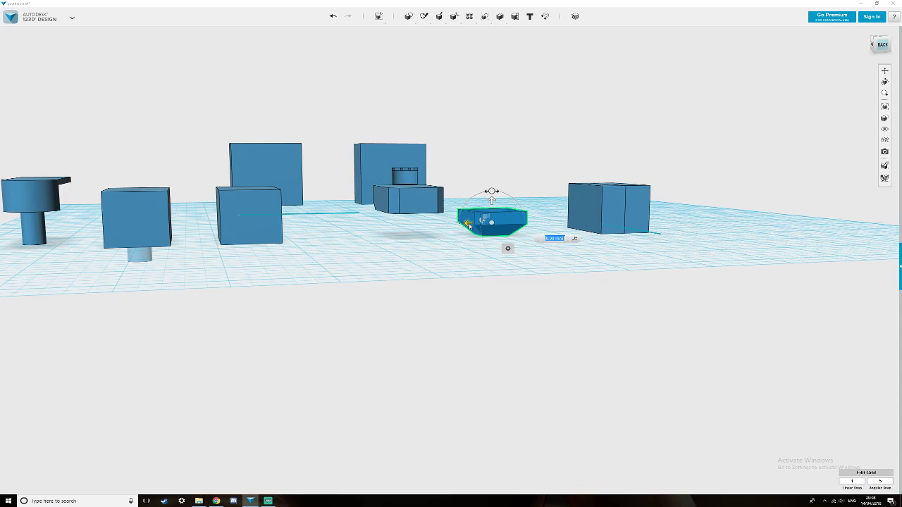
pyautogui.moveTo(468, 224); pyautogui.dragTo(399, 224)
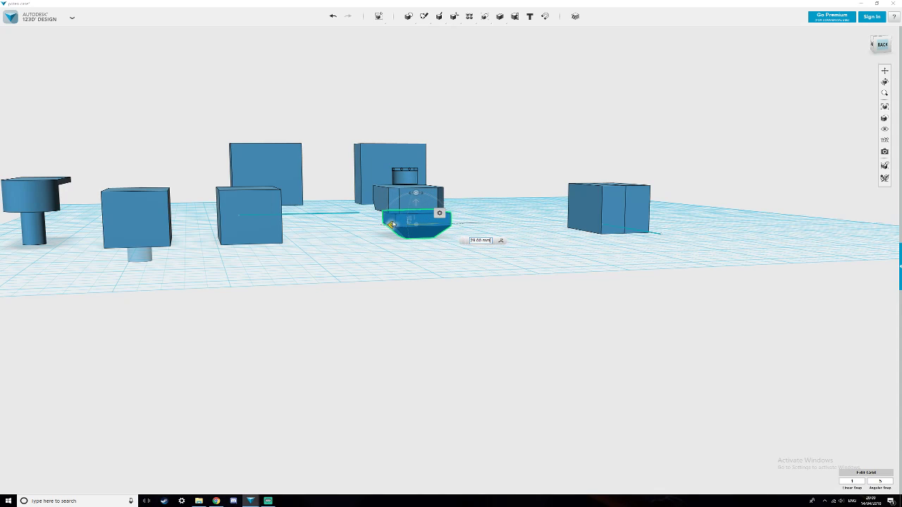
pyautogui.scroll(5, 398, 227)
pyautogui.moveTo(396, 238); pyautogui.dragTo(411, 256, button='right')
pyautogui.moveTo(422, 256); pyautogui.dragTo(432, 240)
pyautogui.moveTo(432, 240); pyautogui.dragTo(268, 297, button='right')
pyautogui.click(193, 326)
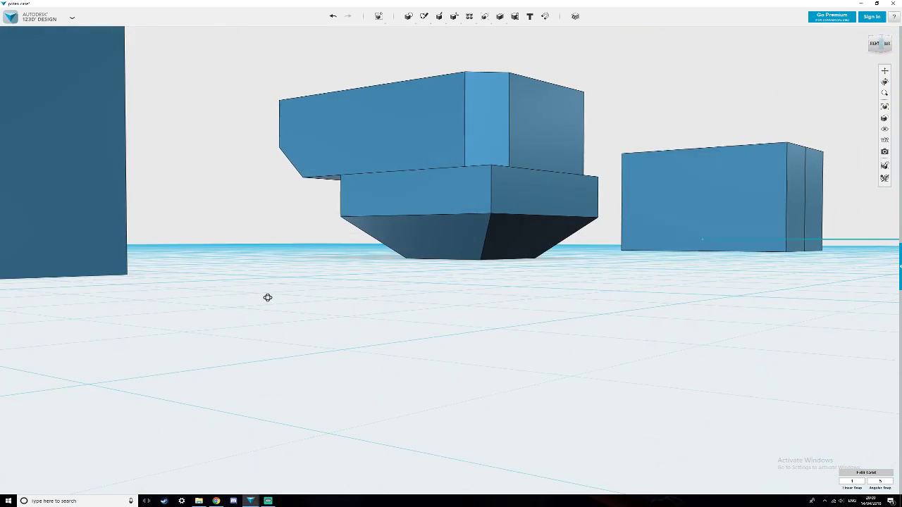
# Chamfer the lower half's two vertical corner edges beneath the upper half's chamfered corners with a distance of 3.5.
pyautogui.click(492, 199)
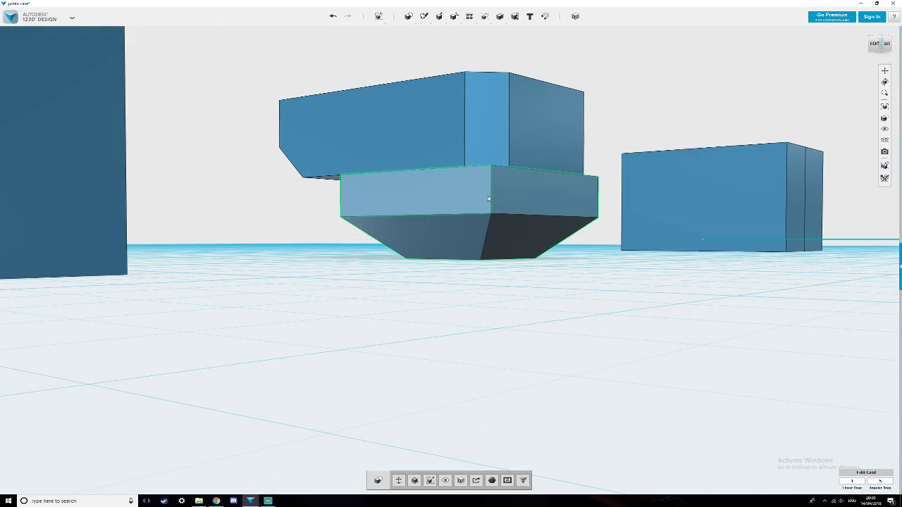
pyautogui.click(492, 200)
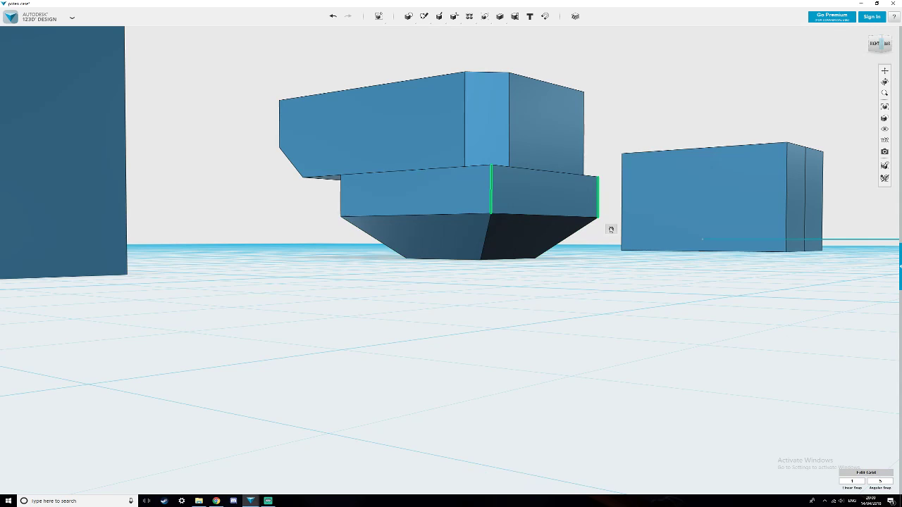
pyautogui.click(649, 229)
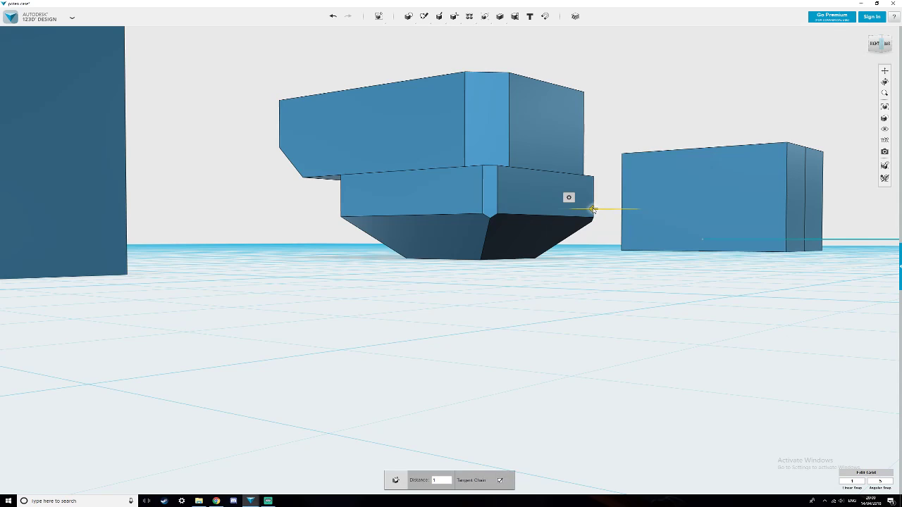
pyautogui.moveTo(591, 209); pyautogui.dragTo(584, 209)
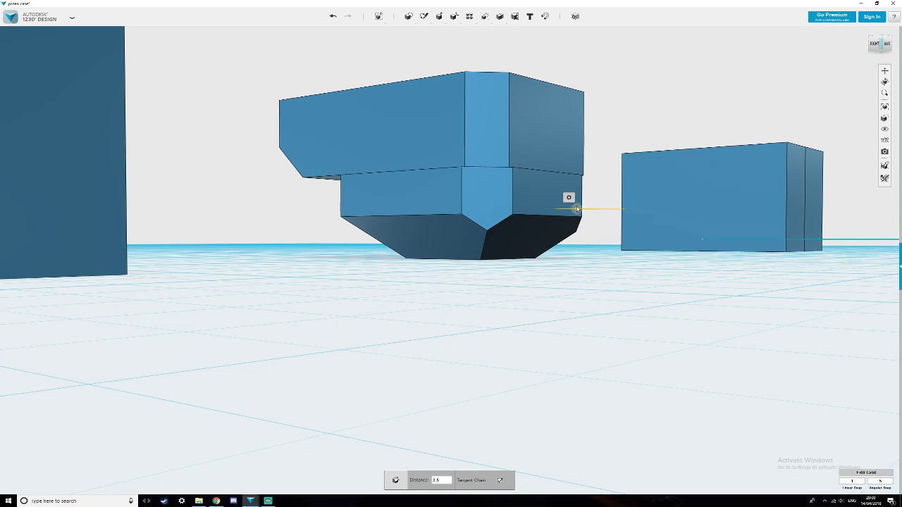
pyautogui.moveTo(618, 189); pyautogui.dragTo(574, 210, button='right')
pyautogui.click(594, 287)
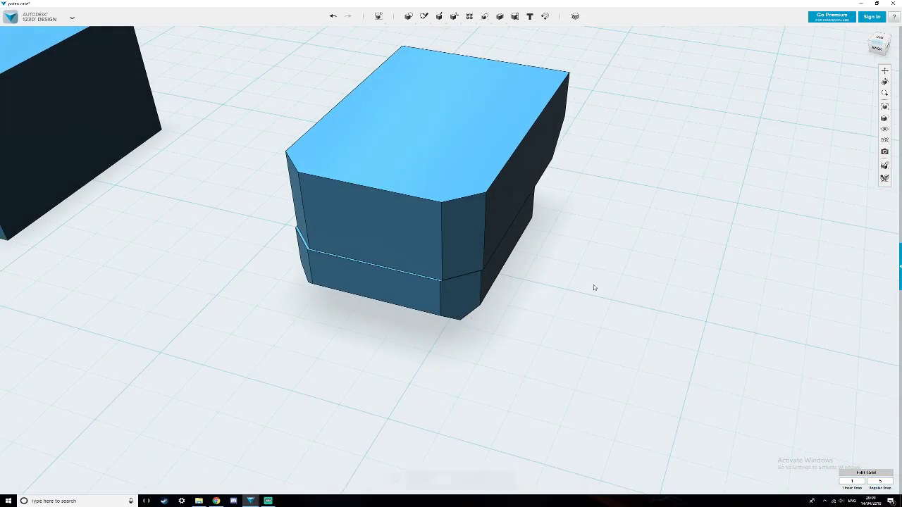
# Select both case halves and move them together off the grid, away from the other versions.
pyautogui.scroll(-10, 593, 286)
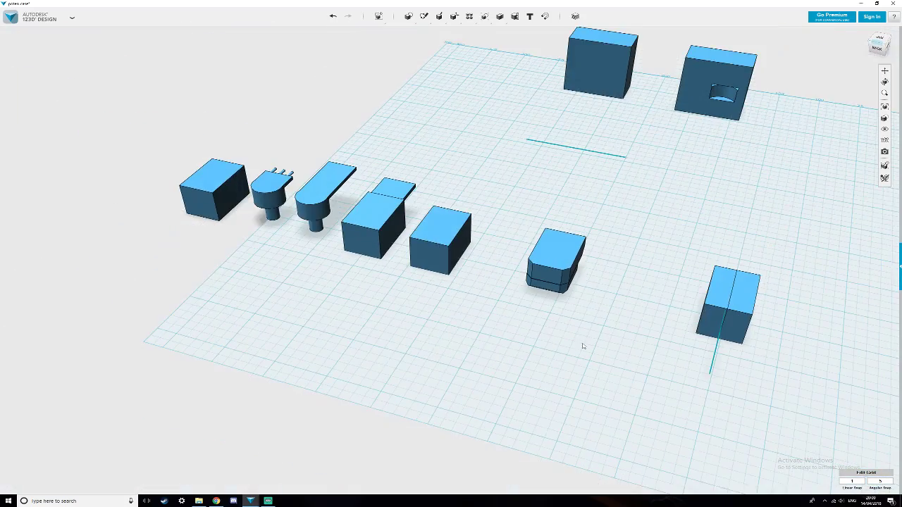
pyautogui.moveTo(584, 345); pyautogui.dragTo(317, 114, button='middle')
pyautogui.moveTo(317, 113); pyautogui.dragTo(319, 173, button='right')
pyautogui.scroll(-5, 319, 173)
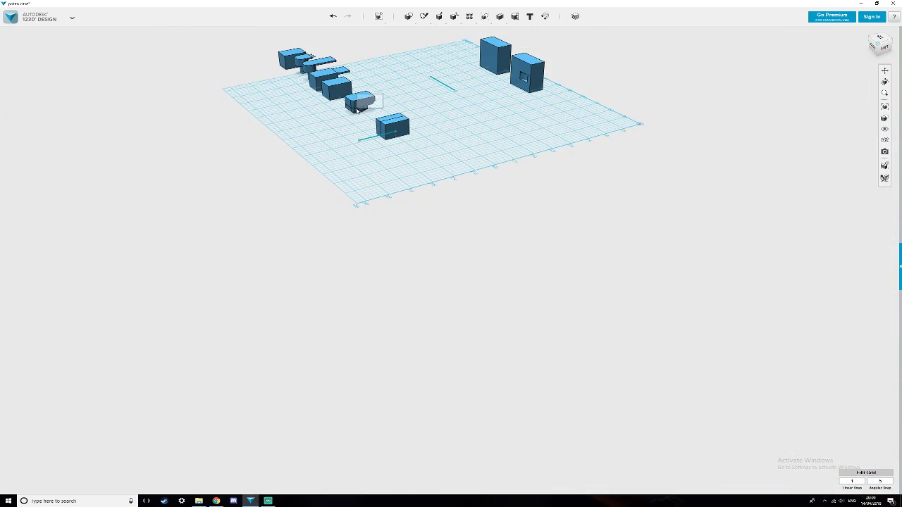
pyautogui.click(357, 106)
pyautogui.moveTo(357, 105); pyautogui.dragTo(189, 230)
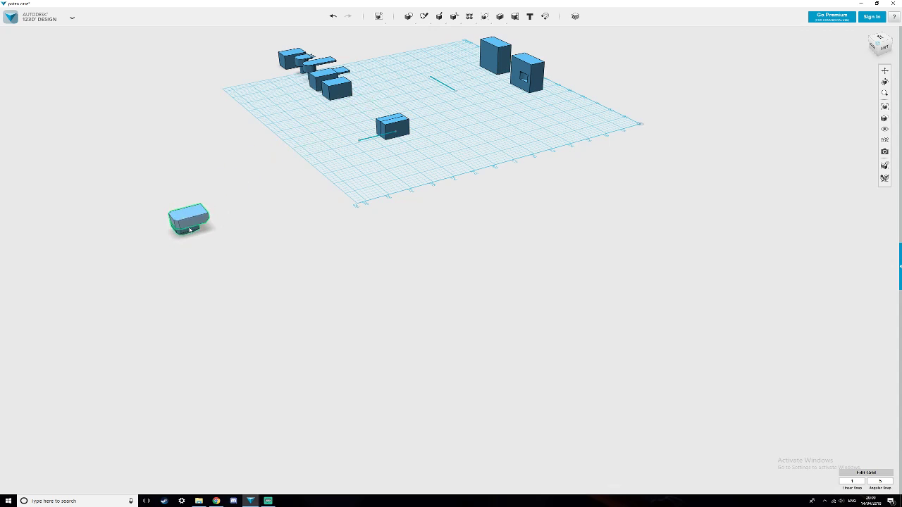
pyautogui.moveTo(120, 171); pyautogui.dragTo(254, 293)
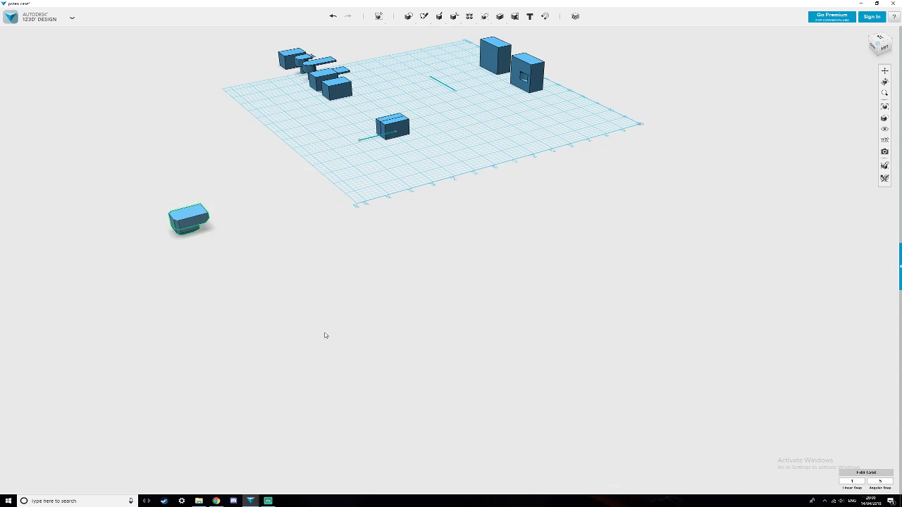
# Scale both case halves up uniformly to many times their size for precise positioning.
pyautogui.click(430, 480)
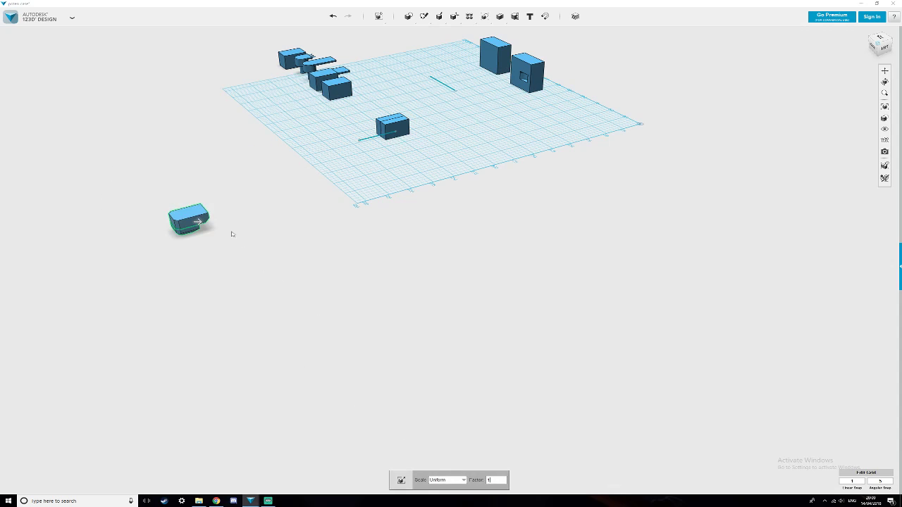
pyautogui.moveTo(199, 223); pyautogui.dragTo(310, 345)
pyautogui.moveTo(310, 346); pyautogui.dragTo(275, 361, button='right')
pyautogui.click(279, 371)
pyautogui.scroll(6, 275, 361)
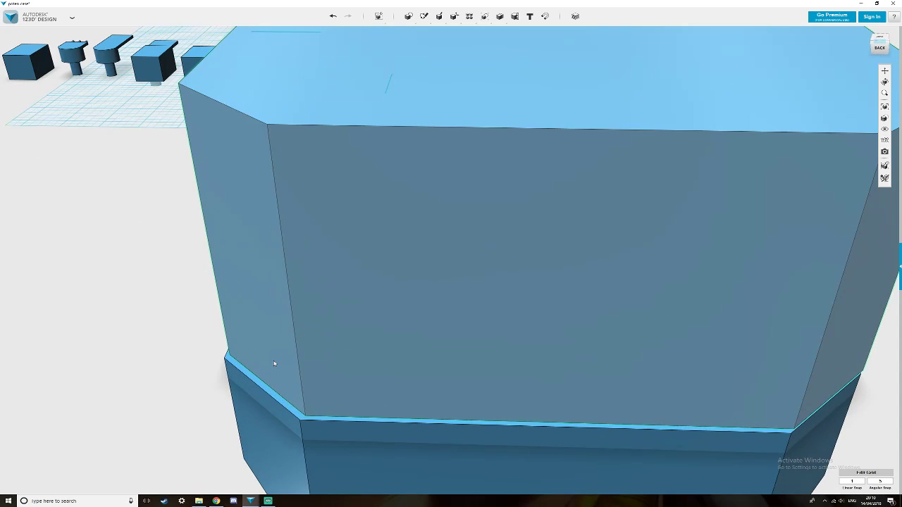
# Shift the enlarged lower half sideways to line its sides up with the upper half.
pyautogui.scroll(-1, 173, 338)
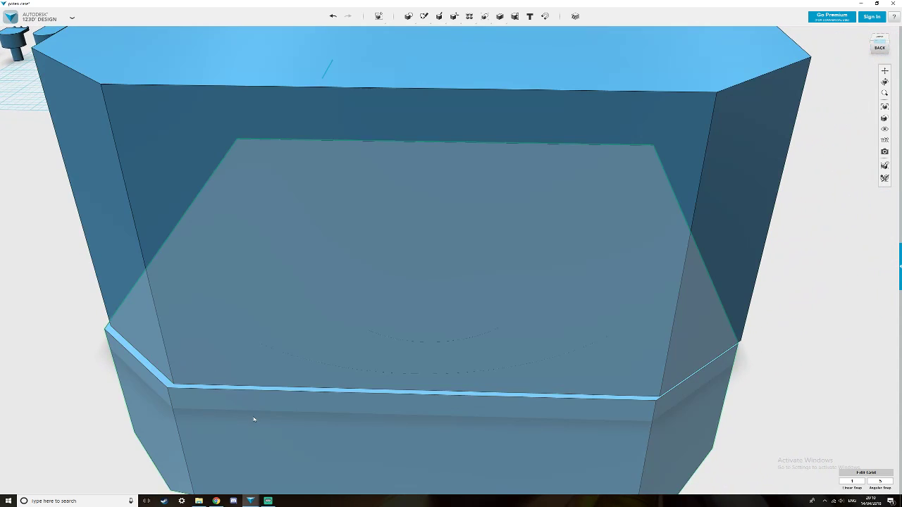
pyautogui.click(248, 412)
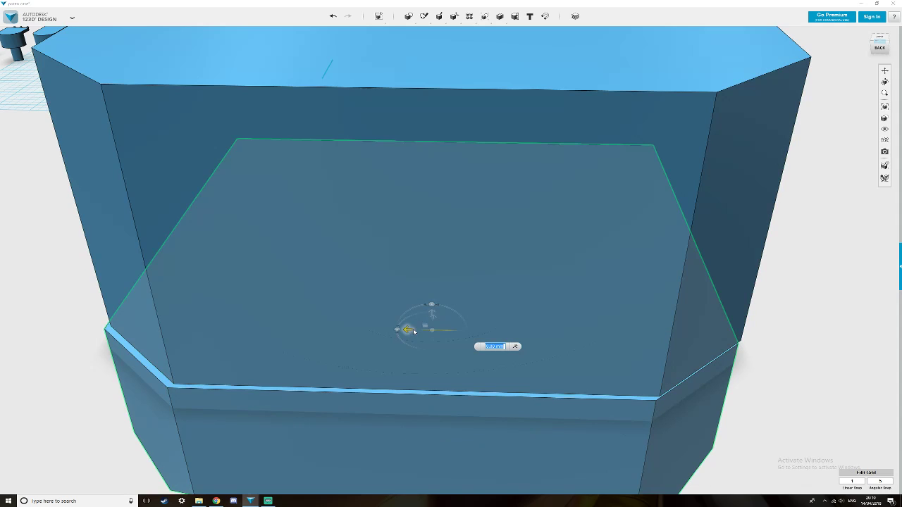
pyautogui.moveTo(414, 331); pyautogui.dragTo(404, 332)
pyautogui.moveTo(413, 354); pyautogui.dragTo(433, 408, button='right')
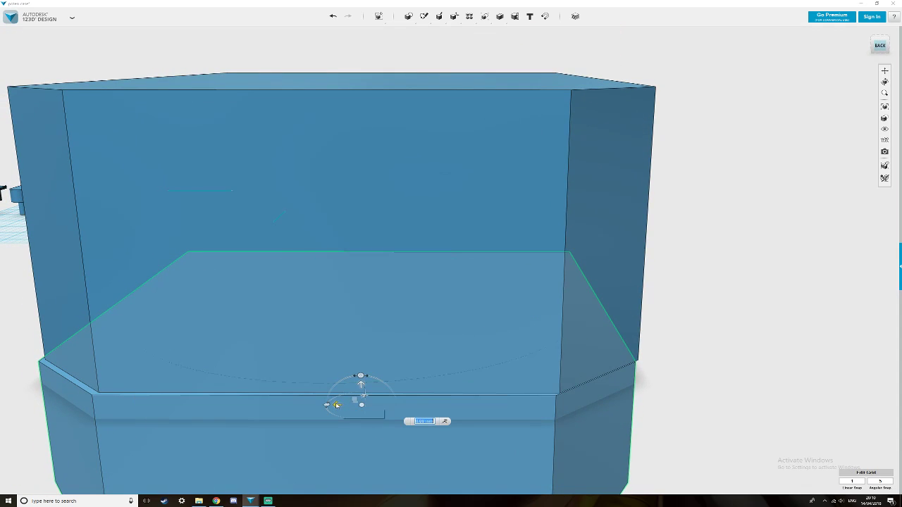
pyautogui.moveTo(338, 407); pyautogui.dragTo(345, 407)
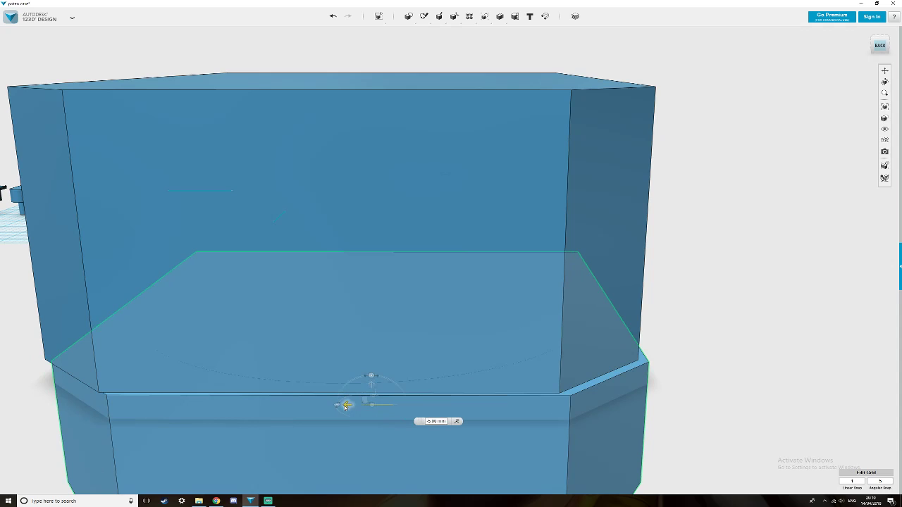
pyautogui.moveTo(344, 407); pyautogui.dragTo(356, 359, button='right')
pyautogui.click(356, 359)
# Align the two enlarged halves flush at their chamfered corner end and centre them across their width.
pyautogui.scroll(-3, 356, 359)
pyautogui.moveTo(215, 340); pyautogui.dragTo(307, 374, button='right')
pyautogui.moveTo(315, 385); pyautogui.dragTo(245, 302)
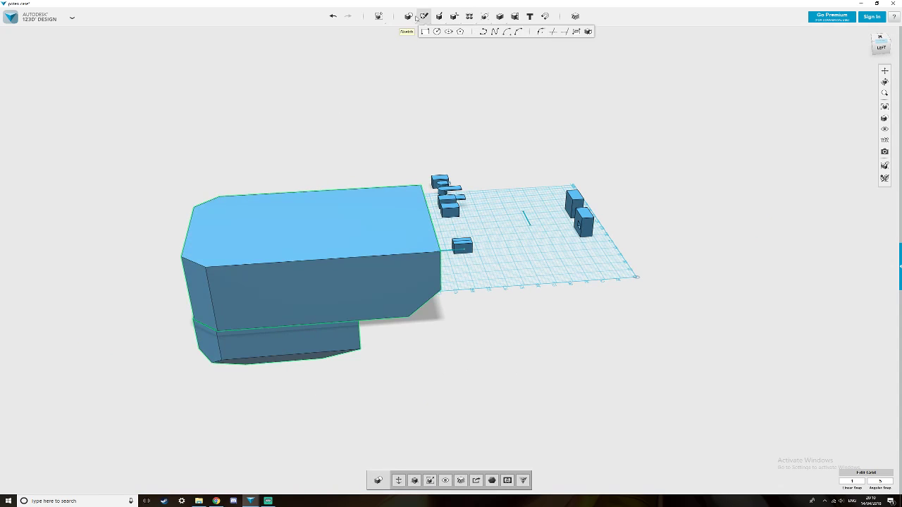
pyautogui.click(389, 32)
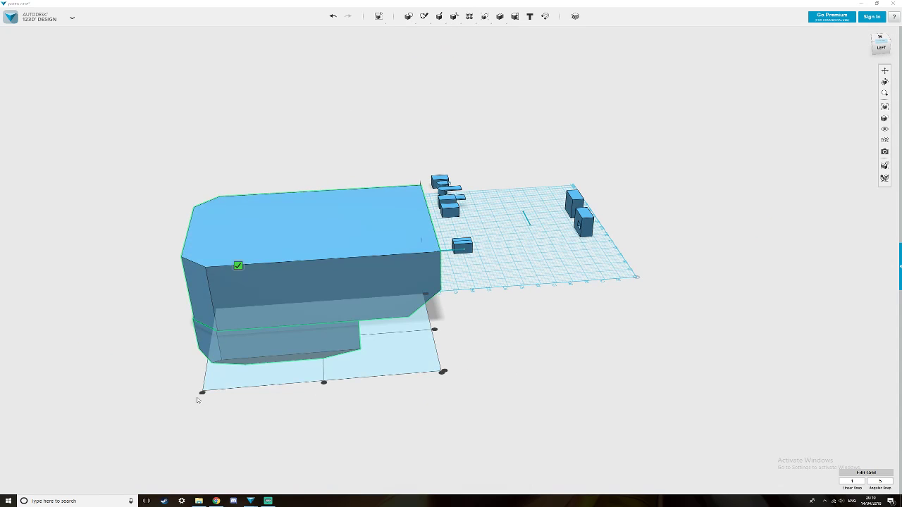
pyautogui.click(202, 393)
pyautogui.moveTo(204, 395); pyautogui.dragTo(256, 390, button='right')
pyautogui.click(388, 467)
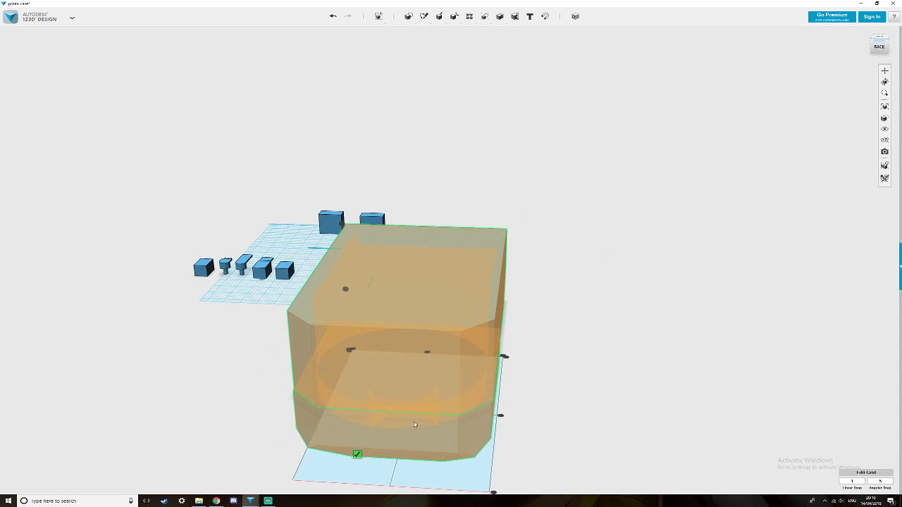
pyautogui.click(427, 354)
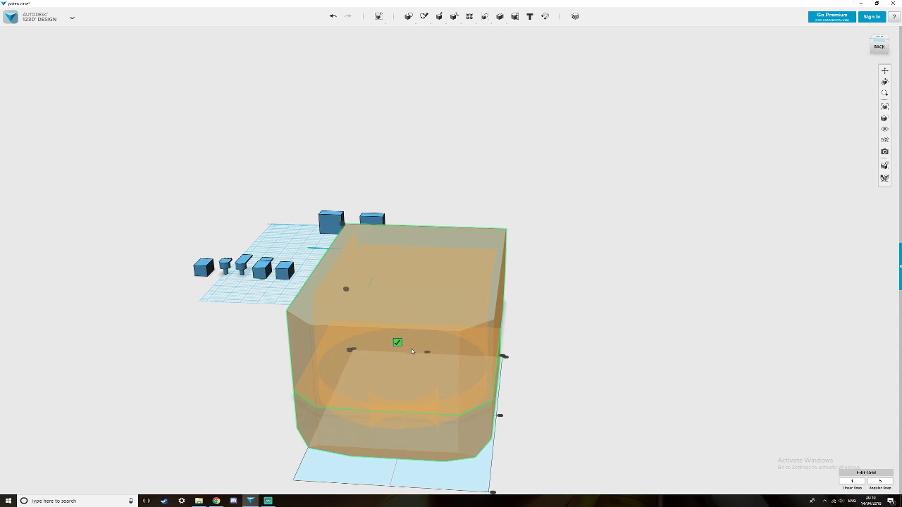
pyautogui.click(399, 344)
# Merge the enlarged upper and lower case halves into a single body with the upper half as target.
pyautogui.moveTo(570, 429); pyautogui.dragTo(380, 406, button='right')
pyautogui.moveTo(277, 385); pyautogui.dragTo(272, 390, button='right')
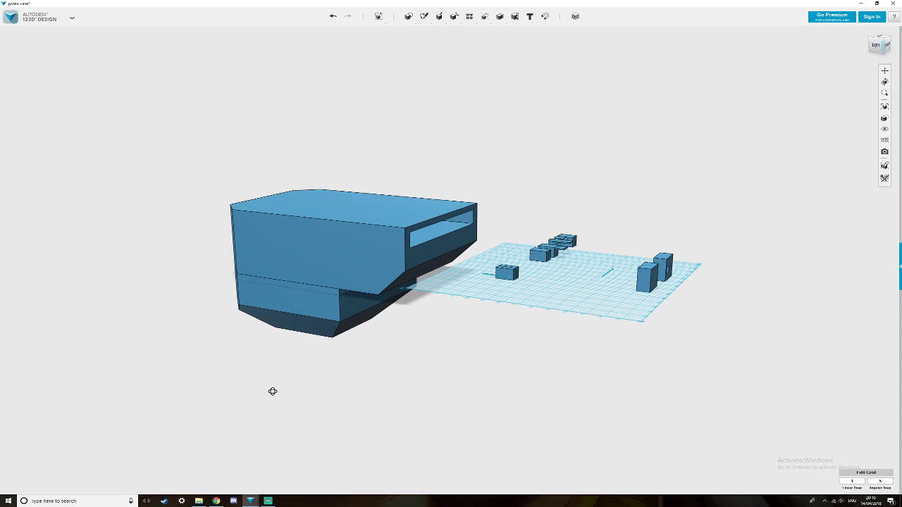
pyautogui.moveTo(302, 338); pyautogui.dragTo(276, 338, button='right')
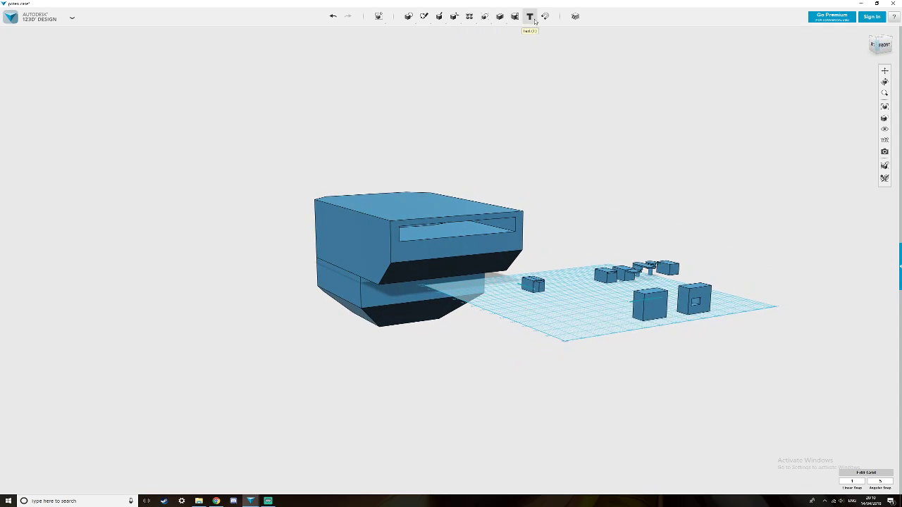
pyautogui.click(500, 32)
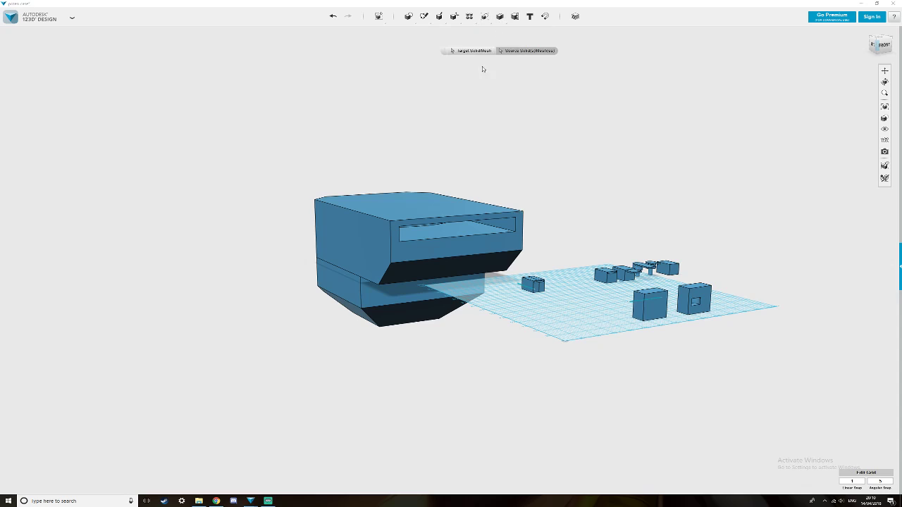
pyautogui.click(372, 249)
pyautogui.click(363, 299)
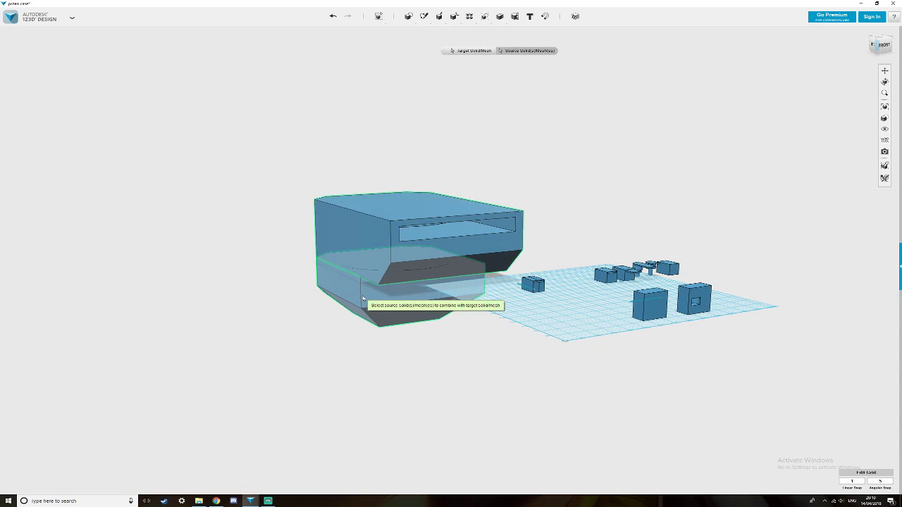
pyautogui.press('Return')
# Rotate the splitting line 90° and move it sideways into line with the middle of the enlarged case.
pyautogui.moveTo(368, 305); pyautogui.dragTo(413, 364, button='right')
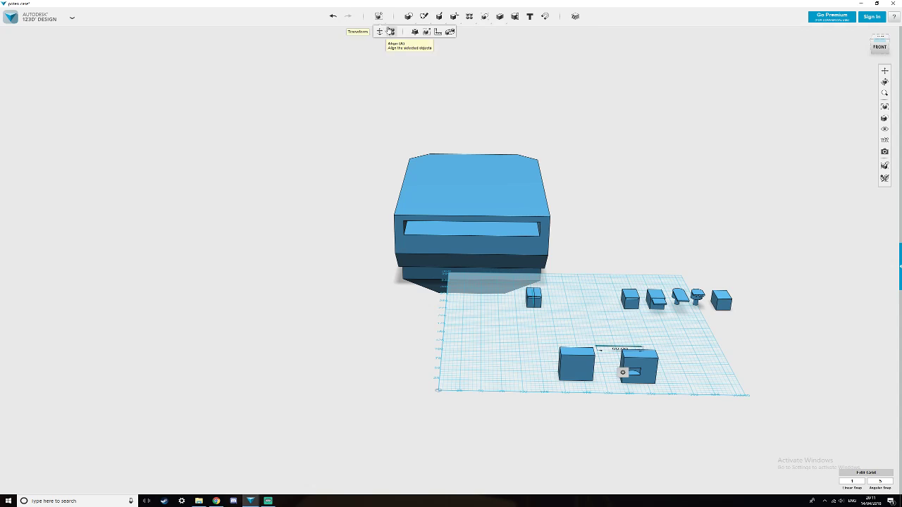
pyautogui.click(380, 31)
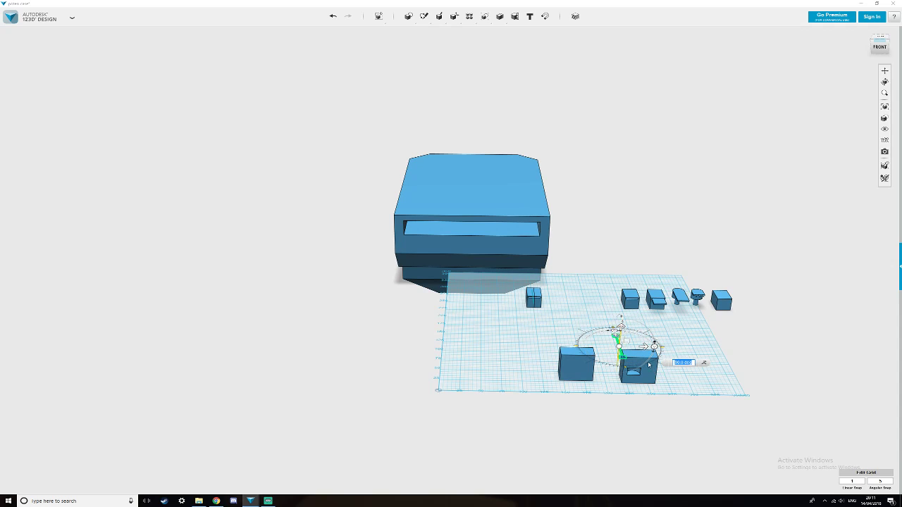
pyautogui.moveTo(646, 347); pyautogui.dragTo(499, 343)
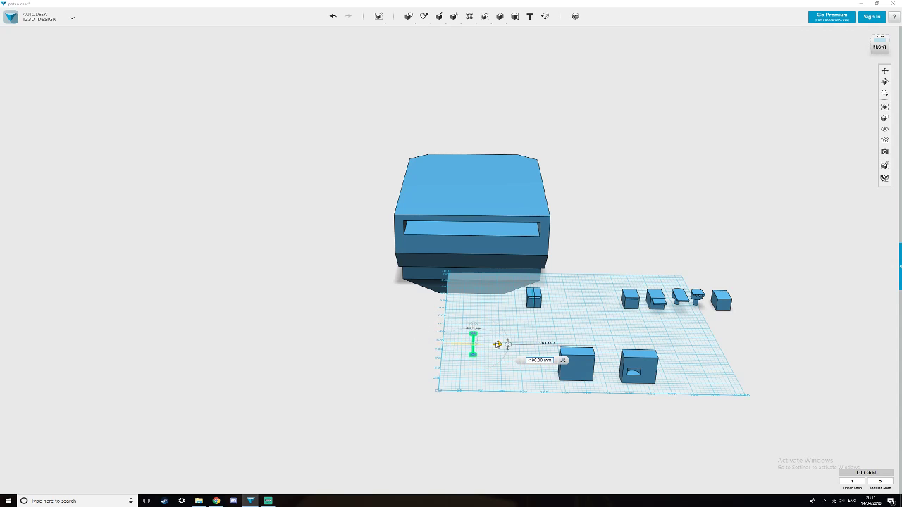
pyautogui.click(496, 374)
# Split the enlarged merged case lengthwise, using the line in front of it as the splitting entity.
pyautogui.moveTo(411, 26)
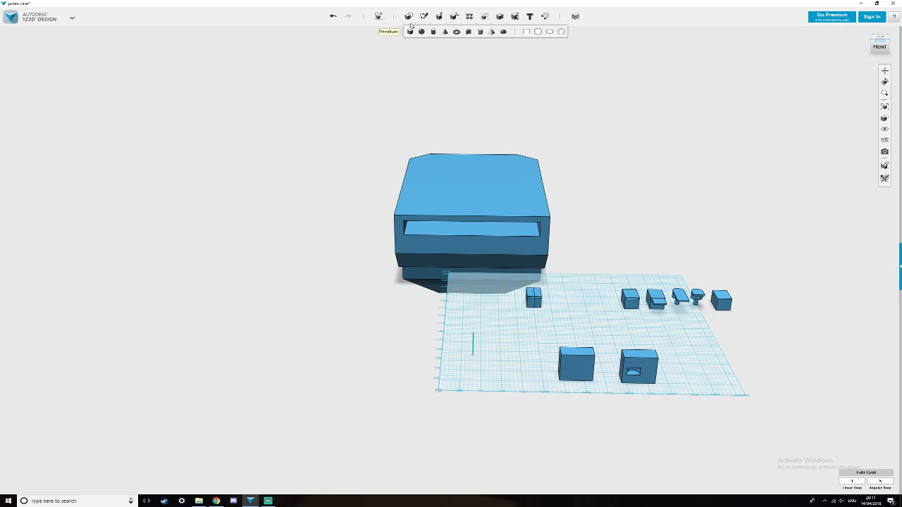
pyautogui.moveTo(456, 19)
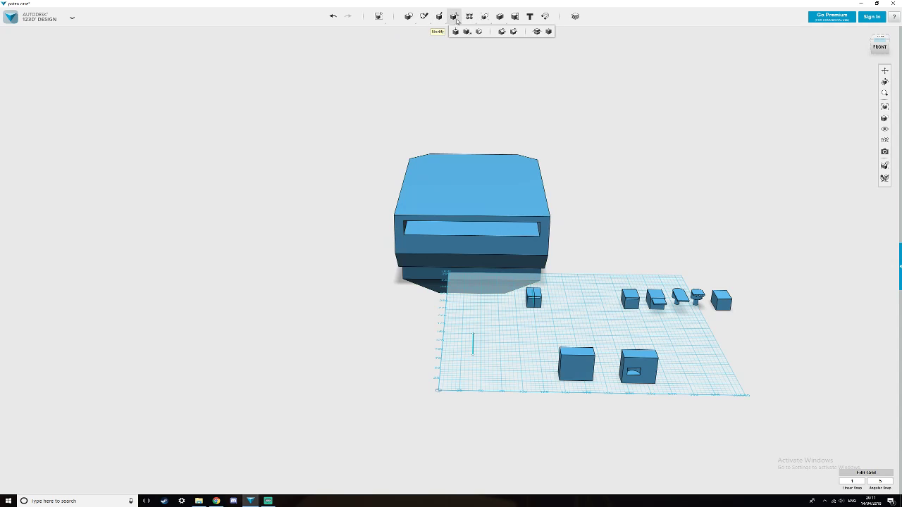
pyautogui.click(548, 31)
pyautogui.click(472, 230)
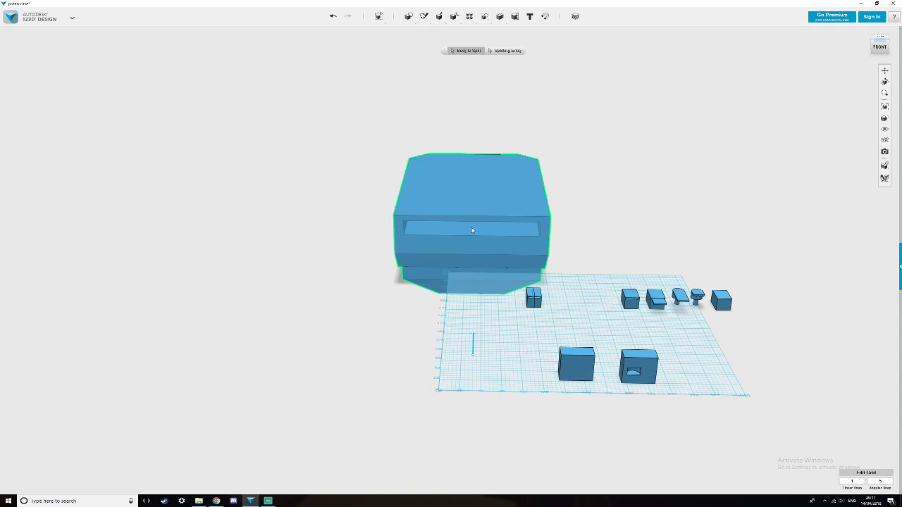
pyautogui.click(506, 50)
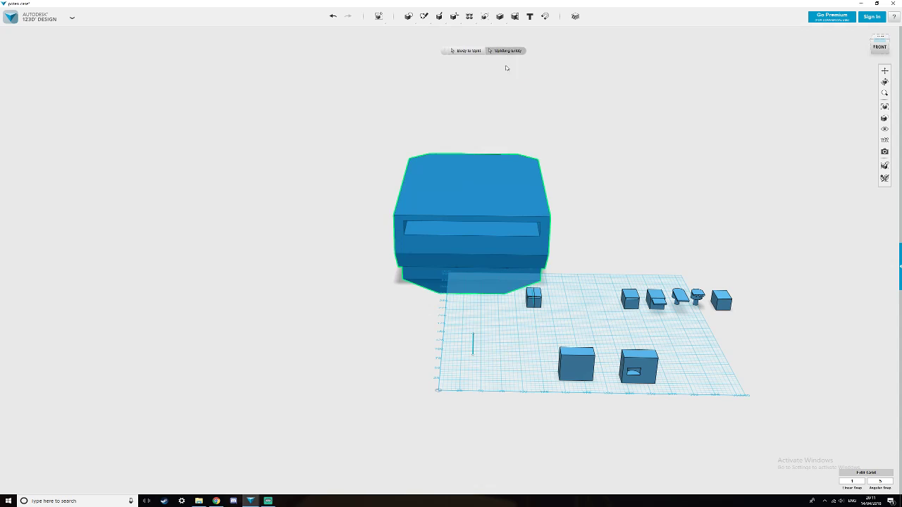
pyautogui.click(472, 346)
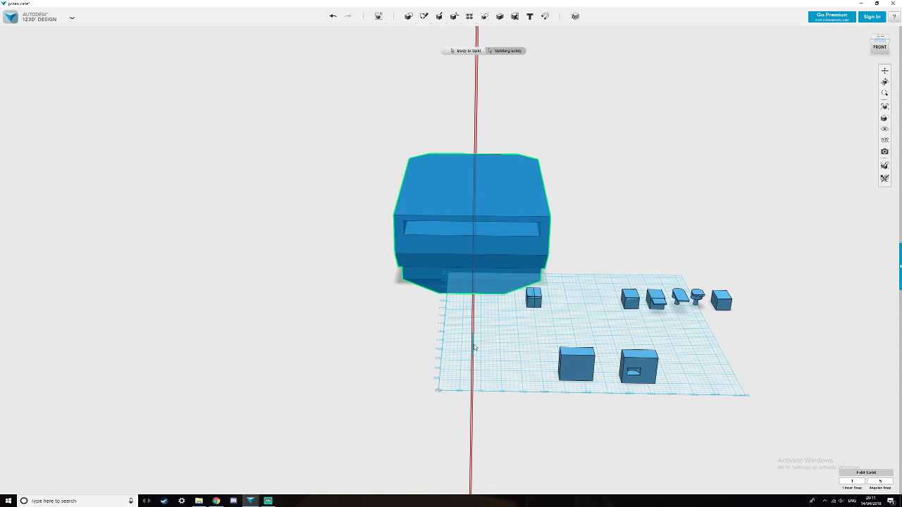
pyautogui.press('Return')
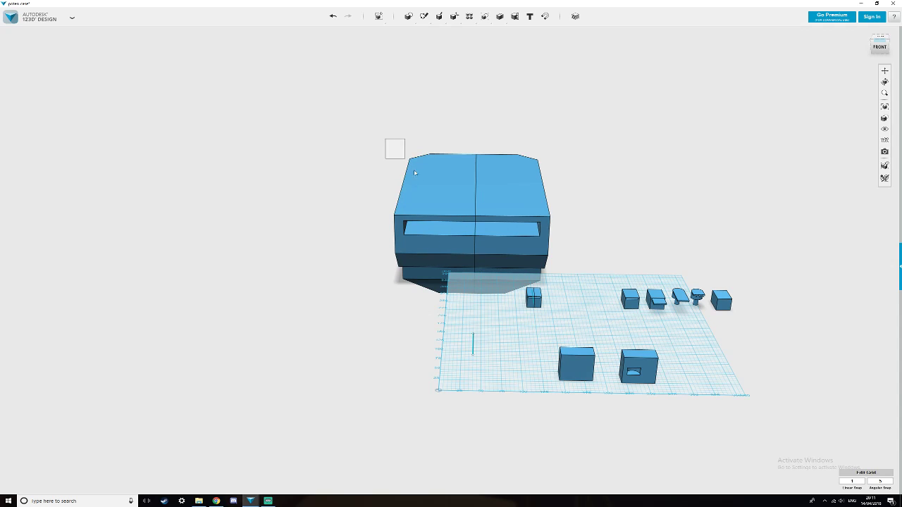
# Select both split pieces of the case and scale them down uniformly to a small size again.
pyautogui.moveTo(414, 172); pyautogui.dragTo(535, 248)
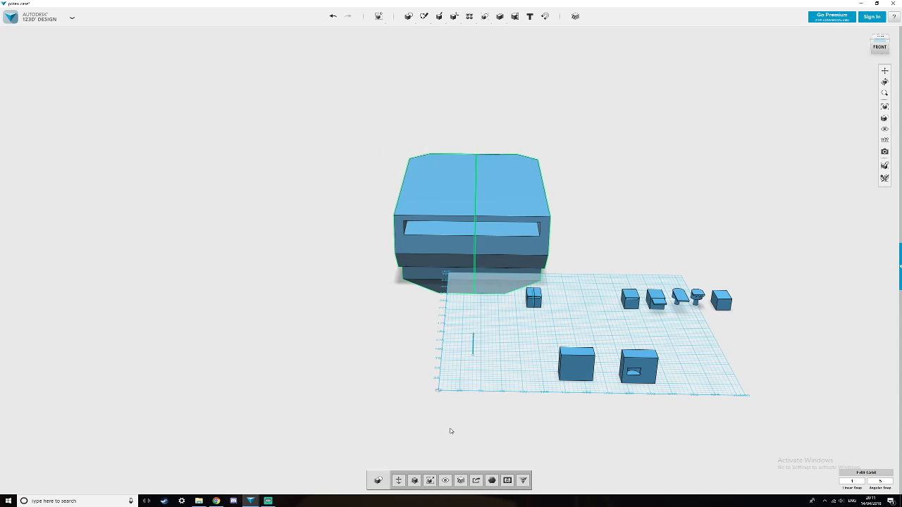
pyautogui.click(435, 480)
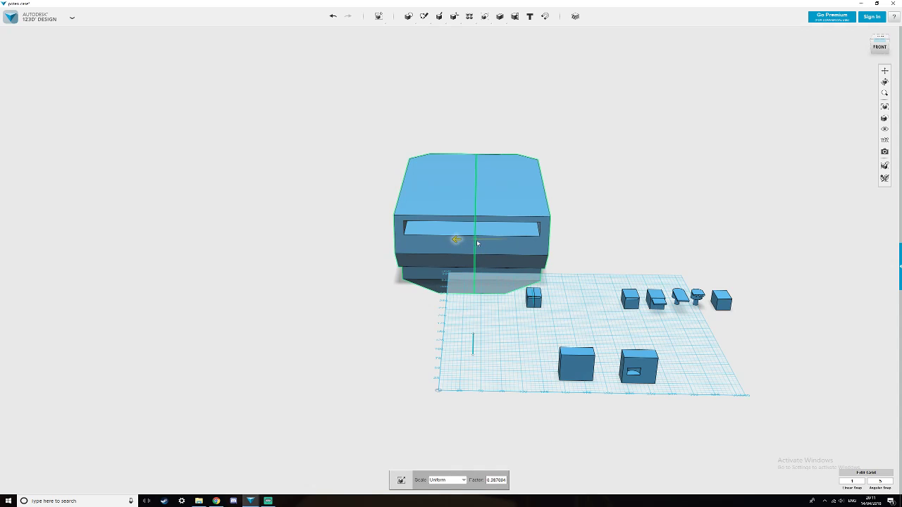
pyautogui.moveTo(479, 243); pyautogui.dragTo(478, 243)
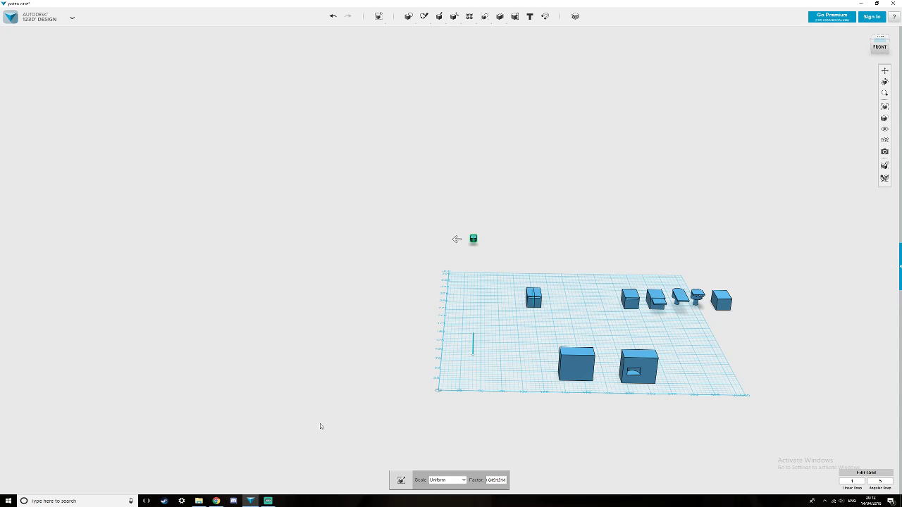
# Switch to the browser, review the potentiometer caliper photo, stream page and potentiometer image results, and return to 123D Design.
pyautogui.click(213, 485)
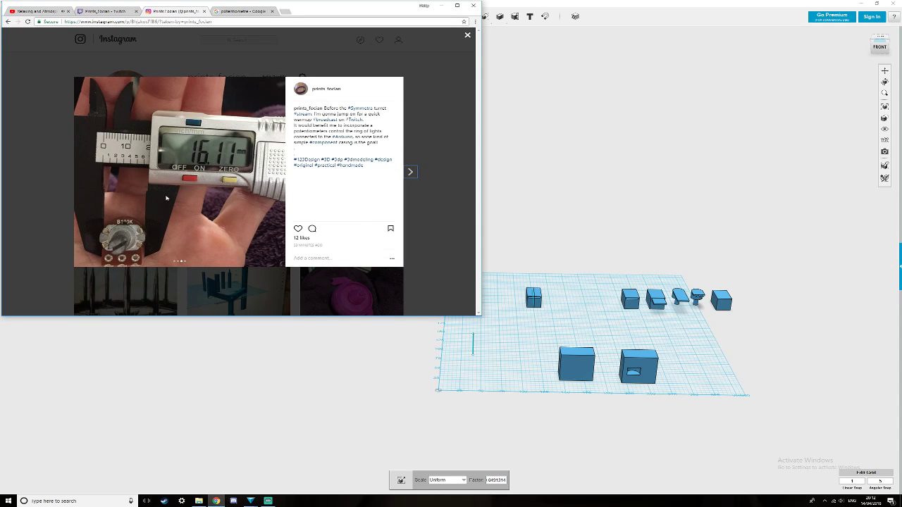
pyautogui.click(104, 12)
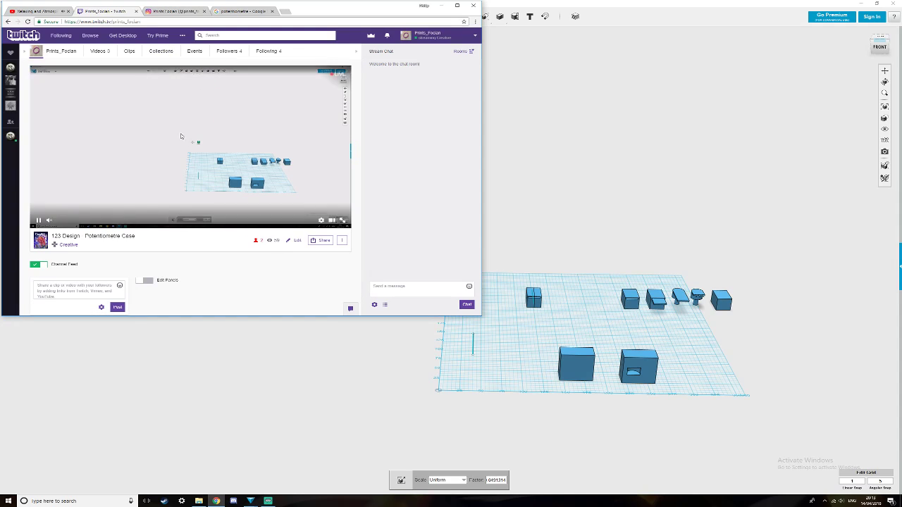
pyautogui.click(176, 11)
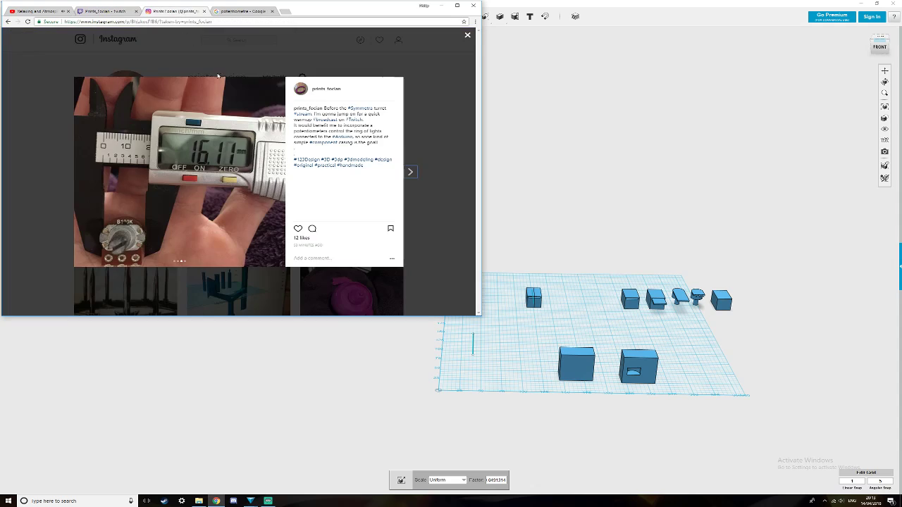
pyautogui.click(313, 62)
pyautogui.click(258, 12)
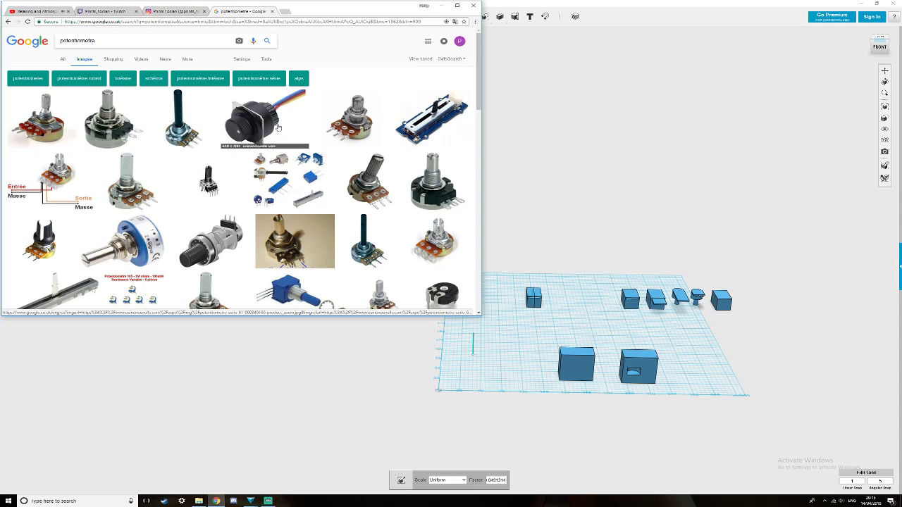
pyautogui.click(629, 153)
# Undo the recent split, merge, scaling and move edits back to the small case halves on the grid.
pyautogui.scroll(3, 534, 327)
pyautogui.scroll(2, 534, 327)
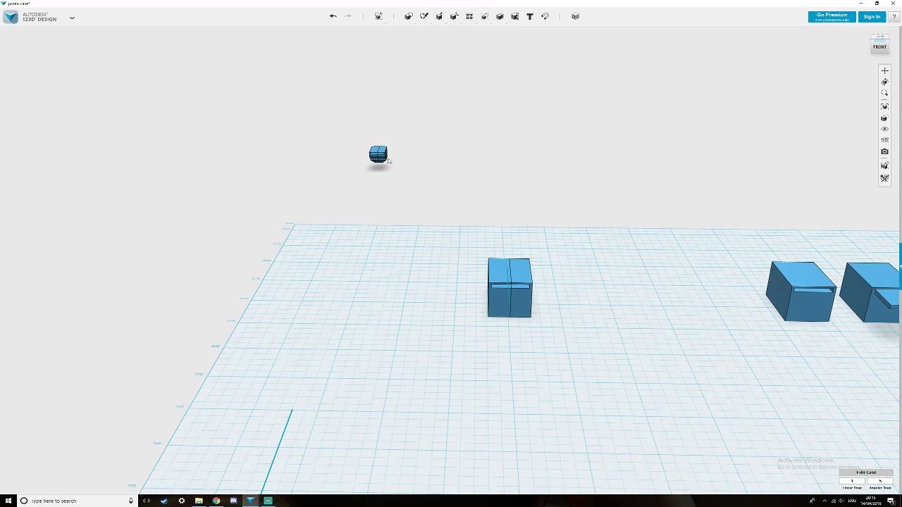
pyautogui.scroll(-4, 406, 193)
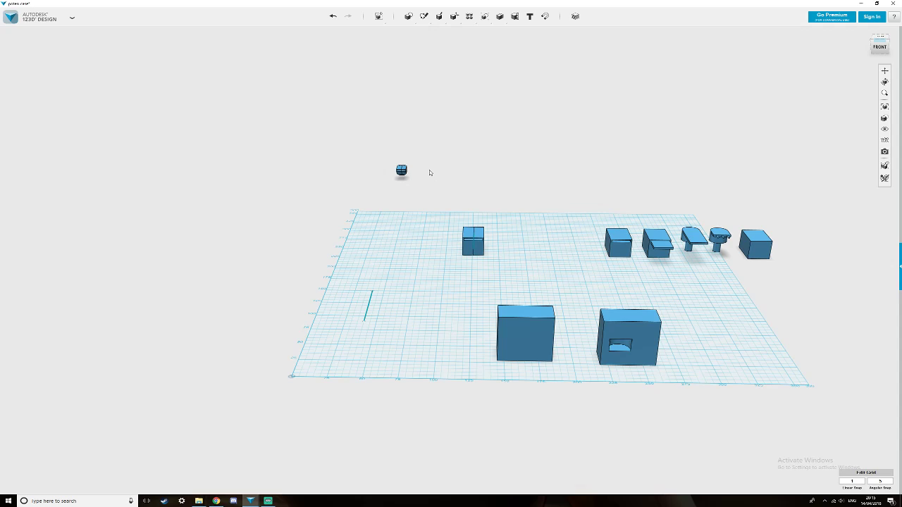
pyautogui.hotkey('ctrl', 'z')
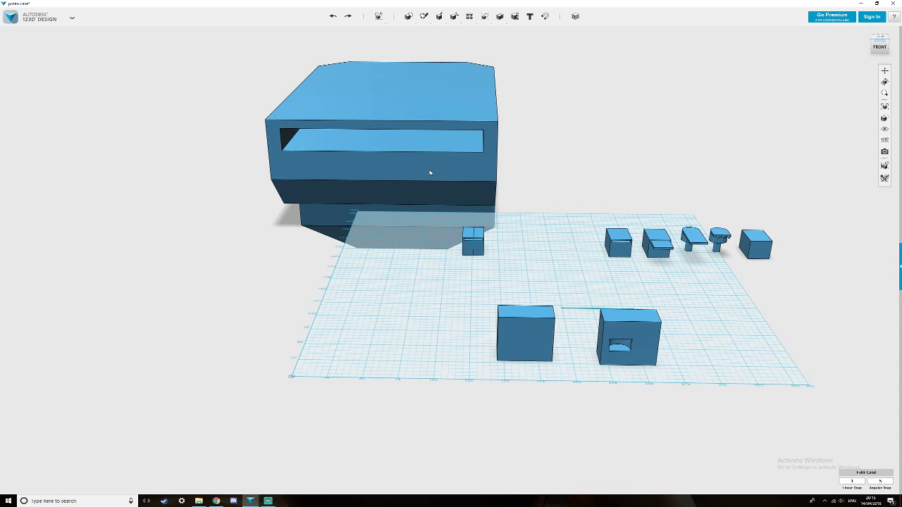
pyautogui.hotkey('ctrl', 'y')
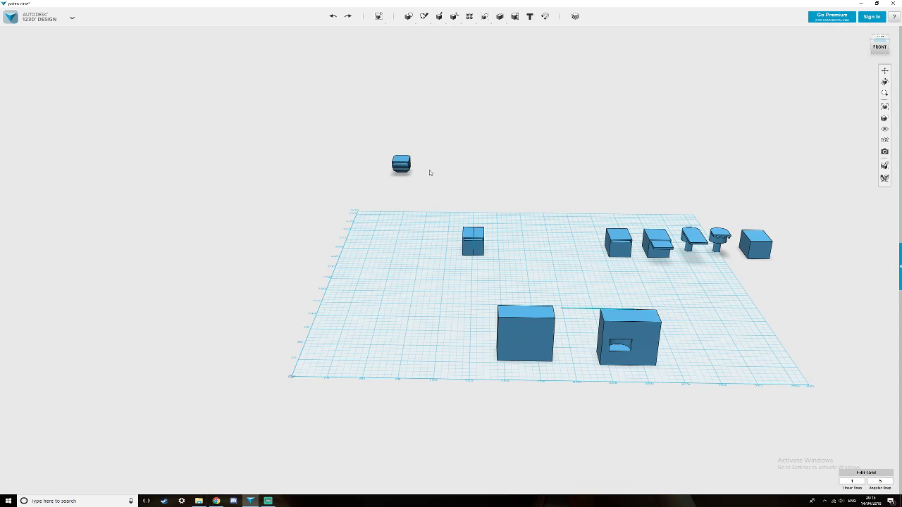
pyautogui.hotkey('ctrl', 'y')
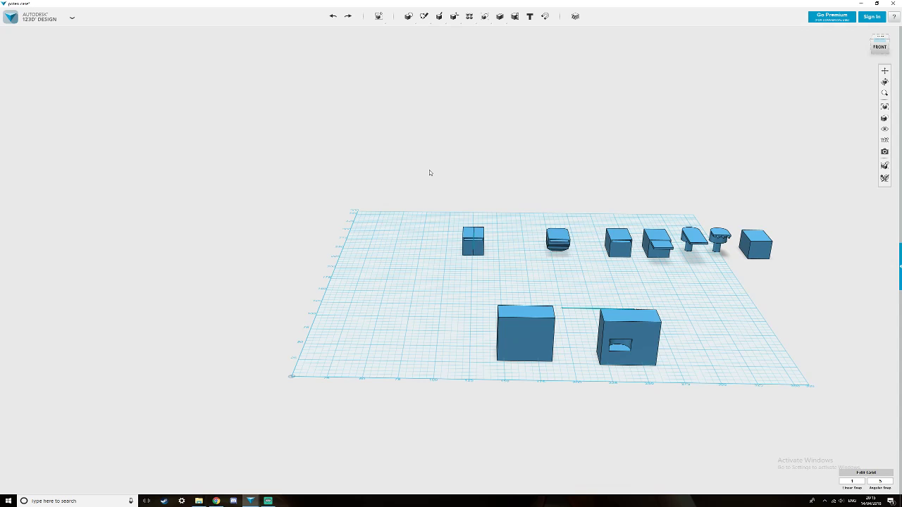
pyautogui.moveTo(417, 183); pyautogui.dragTo(332, 276, button='right')
pyautogui.scroll(10, 434, 257)
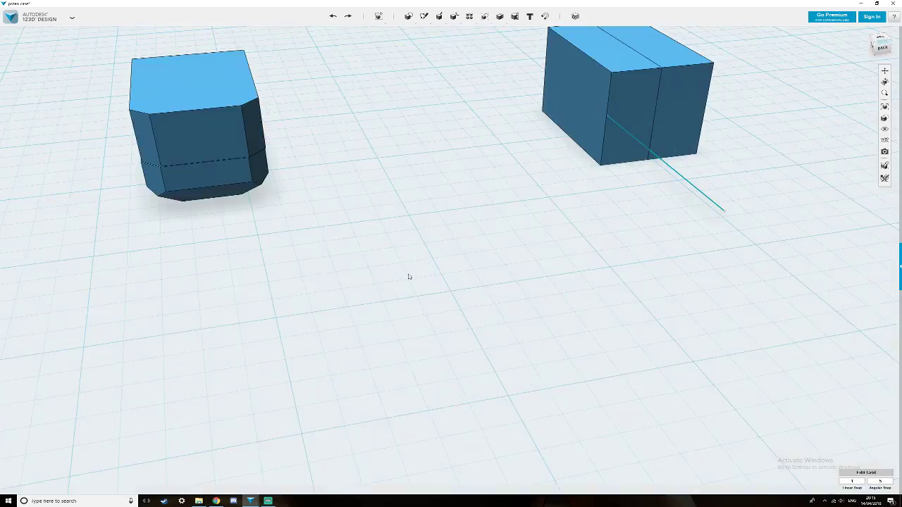
pyautogui.scroll(-5, 328, 243)
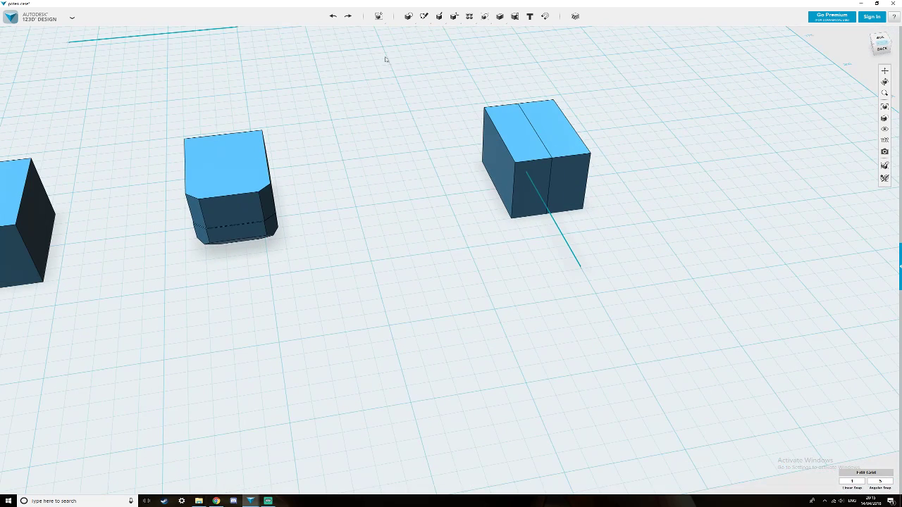
pyautogui.moveTo(378, 18)
pyautogui.click(384, 33)
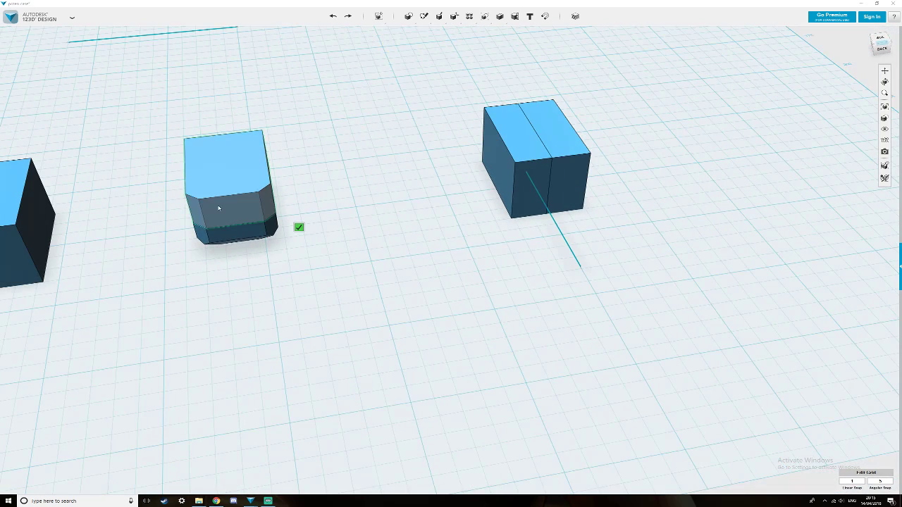
pyautogui.click(226, 228)
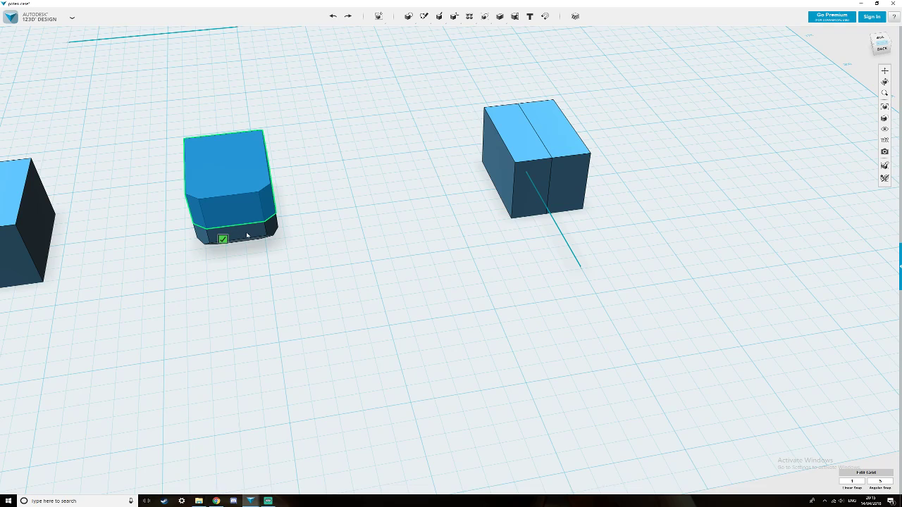
pyautogui.click(276, 265)
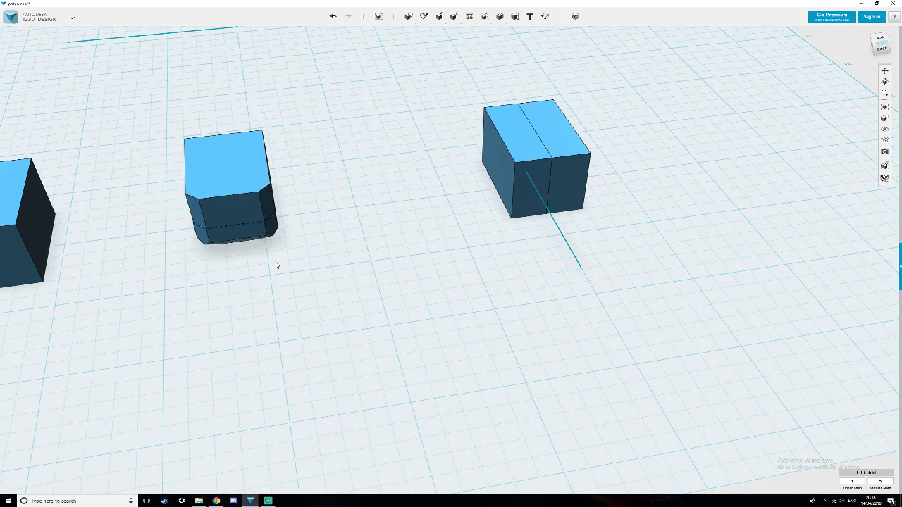
# Select both small case halves on the grid and align them flush at their chamfered corner end.
pyautogui.moveTo(276, 265); pyautogui.dragTo(196, 131)
pyautogui.moveTo(379, 16)
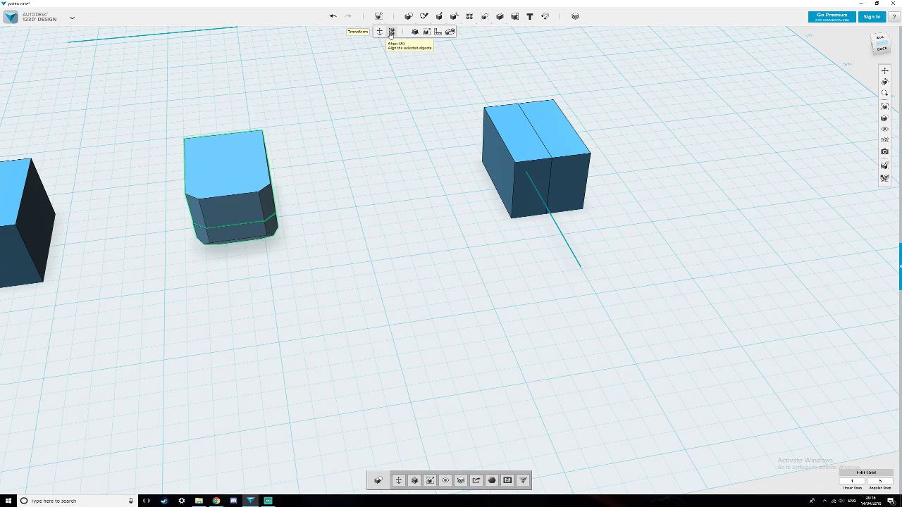
pyautogui.click(391, 33)
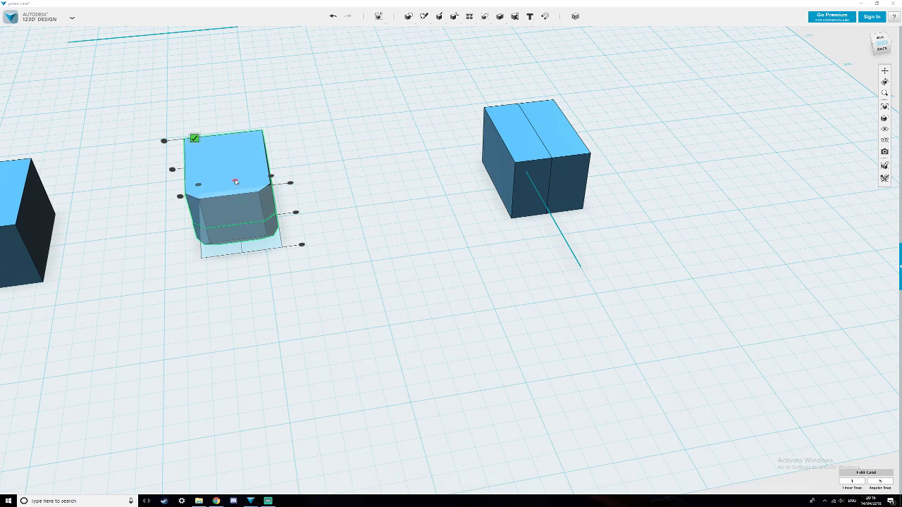
pyautogui.click(305, 246)
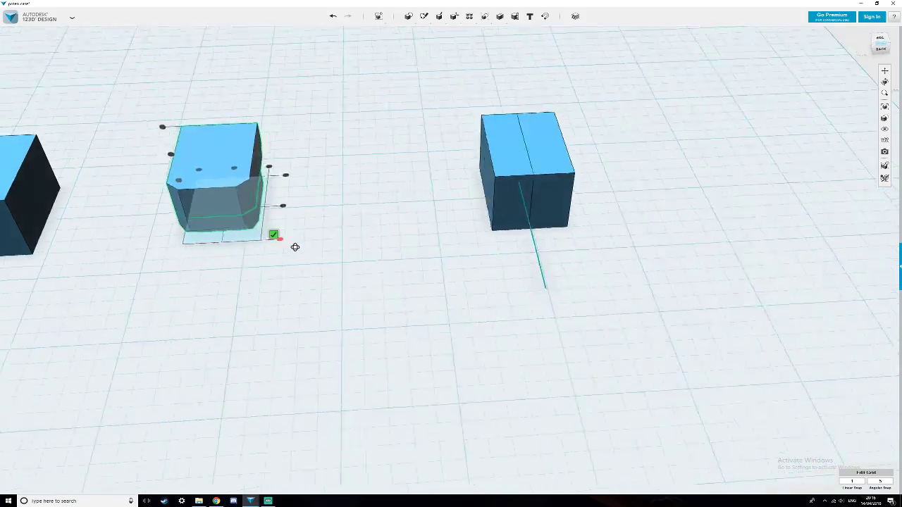
pyautogui.moveTo(294, 246); pyautogui.dragTo(314, 233, button='right')
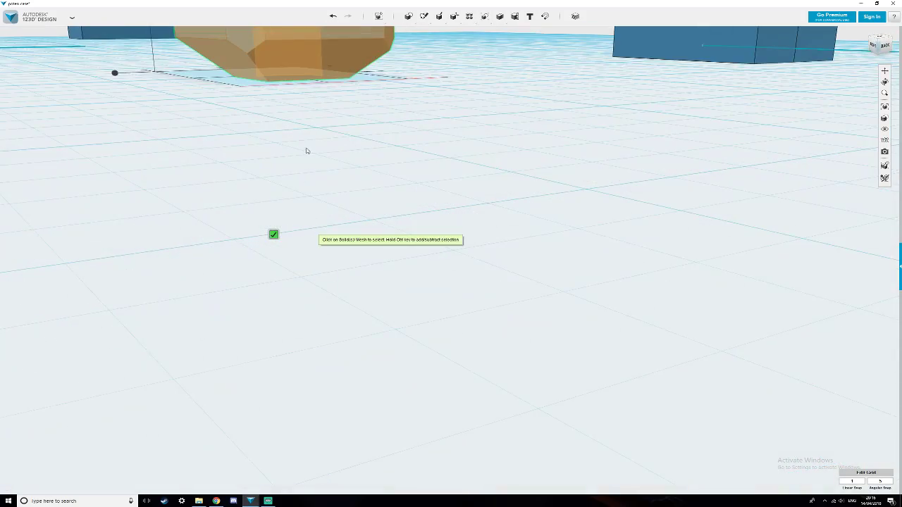
pyautogui.moveTo(306, 151); pyautogui.dragTo(346, 211, button='right')
pyautogui.click(316, 178)
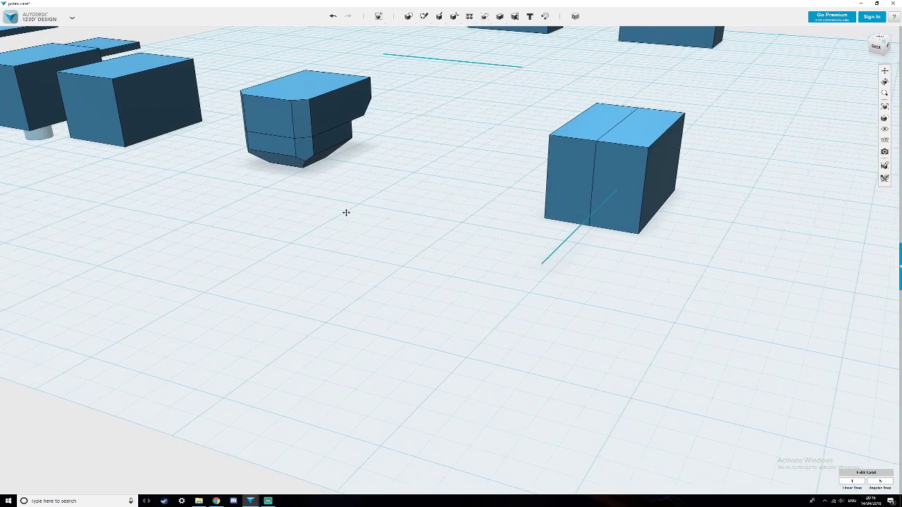
# Merge the upper and lower halves of the chamfered case into one solid.
pyautogui.hotkey('shift', 'm')
pyautogui.click(311, 162)
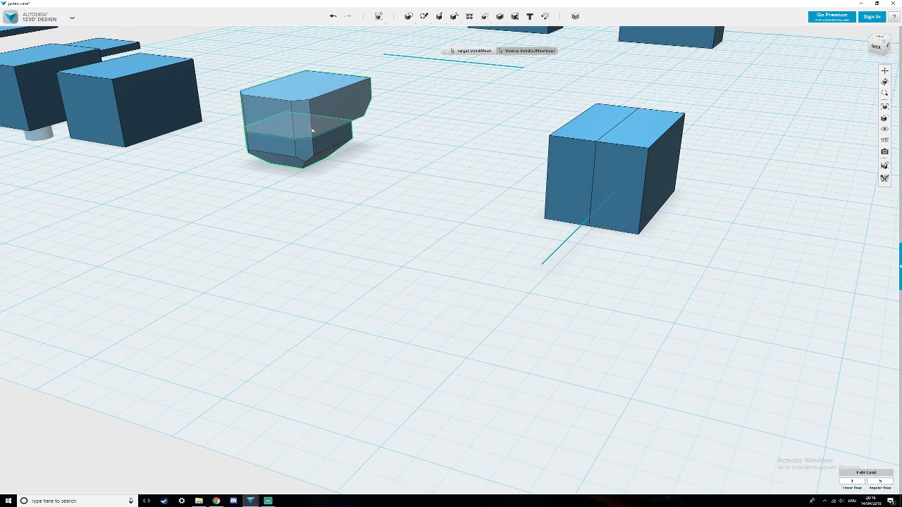
pyautogui.click(312, 130)
pyautogui.click(312, 131)
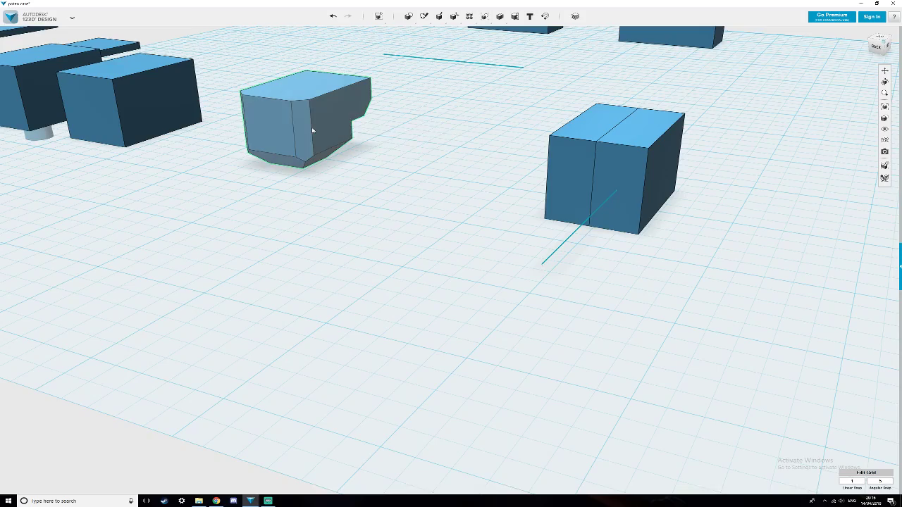
# Move the split box between the merged case and the uncut slotted box, and drag its sketch line after it.
pyautogui.moveTo(467, 205); pyautogui.dragTo(365, 222, button='right')
pyautogui.scroll(-4, 365, 222)
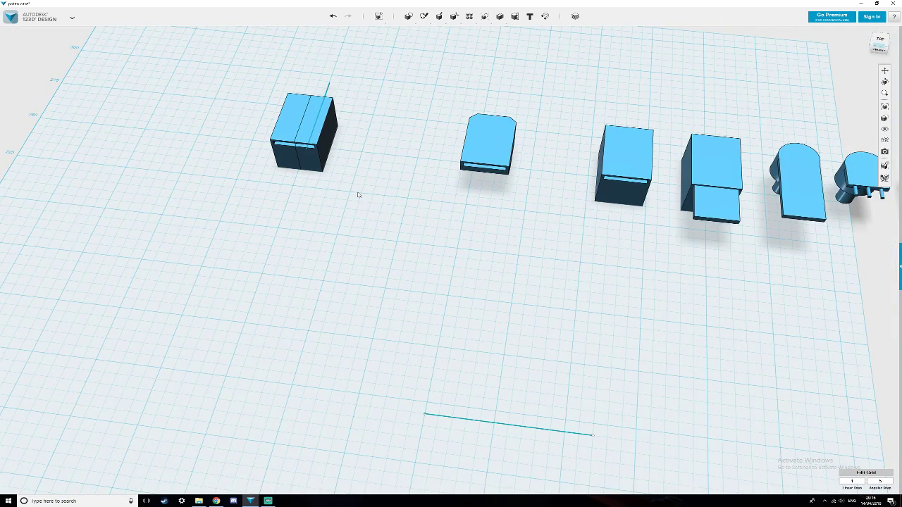
pyautogui.moveTo(258, 115); pyautogui.dragTo(393, 204)
pyautogui.moveTo(305, 132)
pyautogui.mouseDown()
pyautogui.moveTo(486, 159)
pyautogui.moveTo(539, 194)
pyautogui.moveTo(560, 188)
pyautogui.mouseUp()
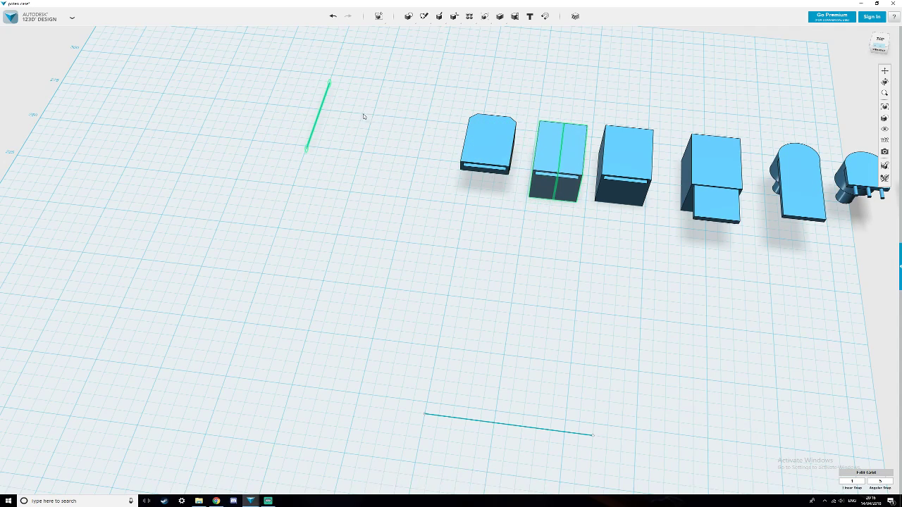
pyautogui.moveTo(317, 114)
pyautogui.mouseDown()
pyautogui.moveTo(435, 99)
pyautogui.moveTo(548, 109)
pyautogui.moveTo(563, 119)
pyautogui.mouseUp()
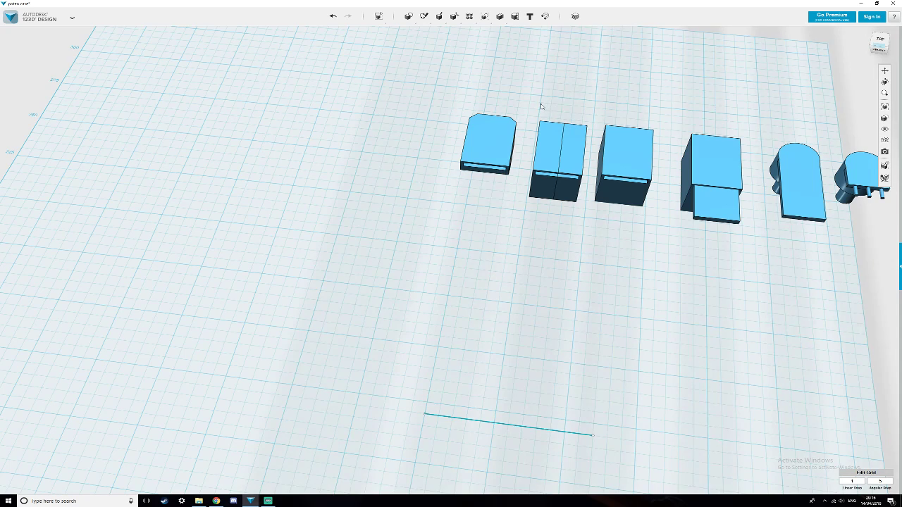
# Locate and select the stray sketch line lying far outside the grid.
pyautogui.scroll(-5, 591, 205)
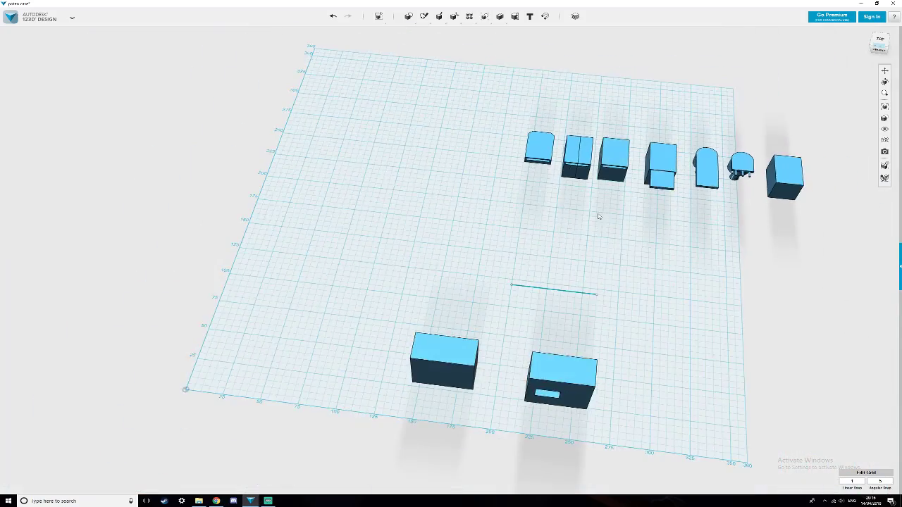
pyautogui.moveTo(633, 226); pyautogui.dragTo(491, 207, button='middle')
pyautogui.scroll(5, 492, 207)
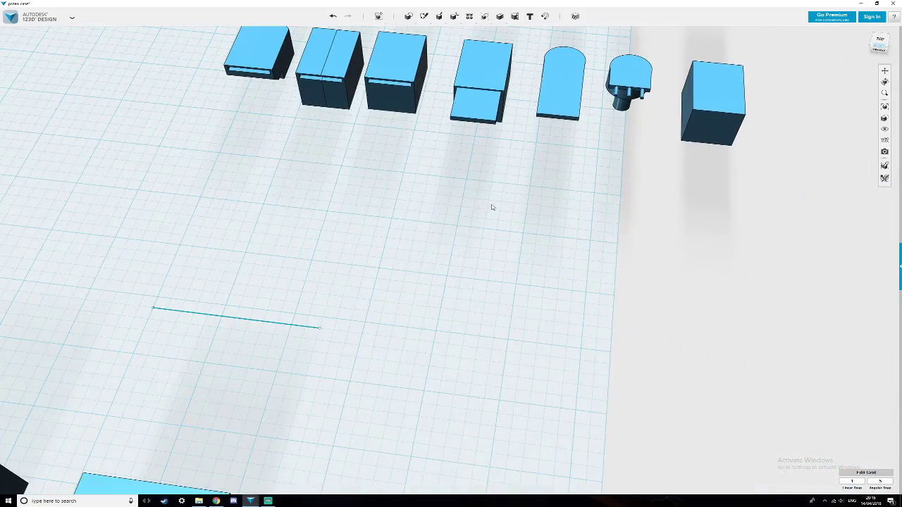
pyautogui.moveTo(400, 191)
pyautogui.mouseDown(button='right')
pyautogui.moveTo(386, 185)
pyautogui.moveTo(411, 189)
pyautogui.moveTo(403, 260)
pyautogui.moveTo(362, 312)
pyautogui.moveTo(317, 265)
pyautogui.moveTo(321, 211)
pyautogui.moveTo(324, 195)
pyautogui.moveTo(388, 182)
pyautogui.mouseUp(button='right')
pyautogui.moveTo(517, 114); pyautogui.dragTo(436, 253, button='right')
pyautogui.scroll(-10, 434, 251)
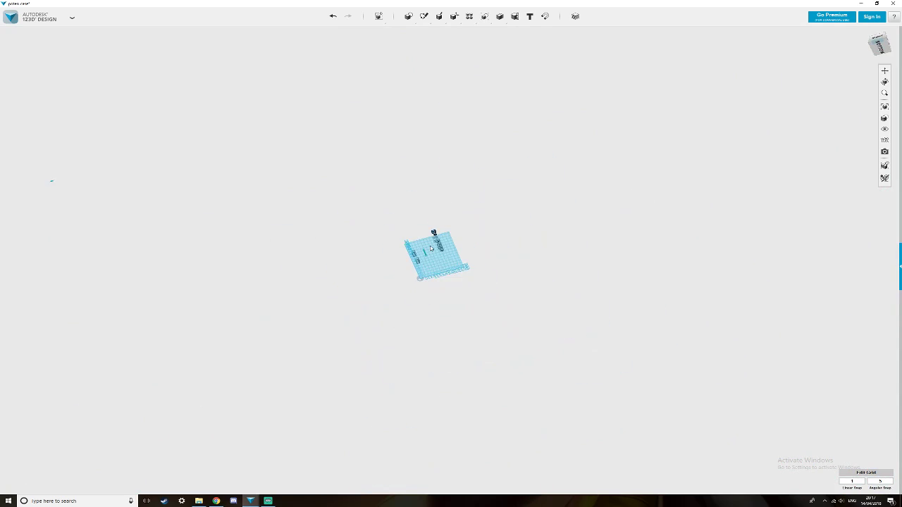
pyautogui.moveTo(93, 152); pyautogui.dragTo(195, 228)
pyautogui.scroll(5, 171, 210)
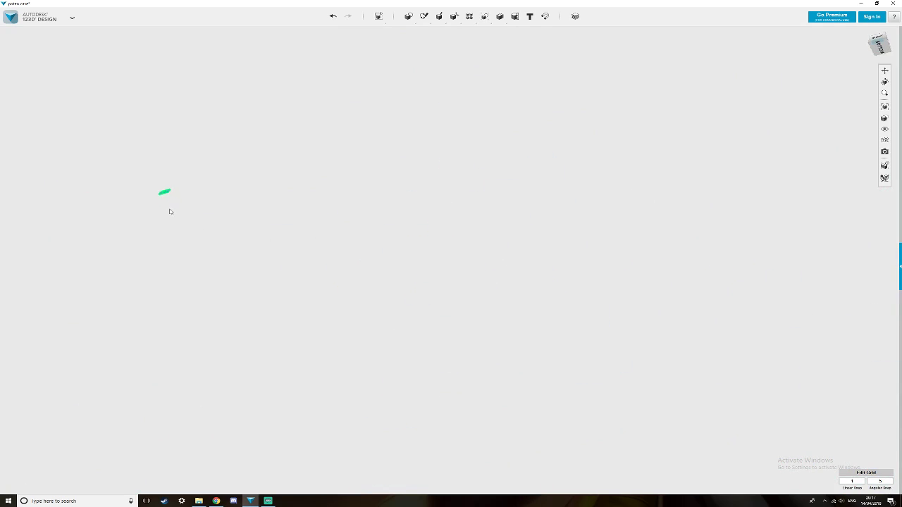
pyautogui.moveTo(169, 211); pyautogui.dragTo(170, 210, button='middle')
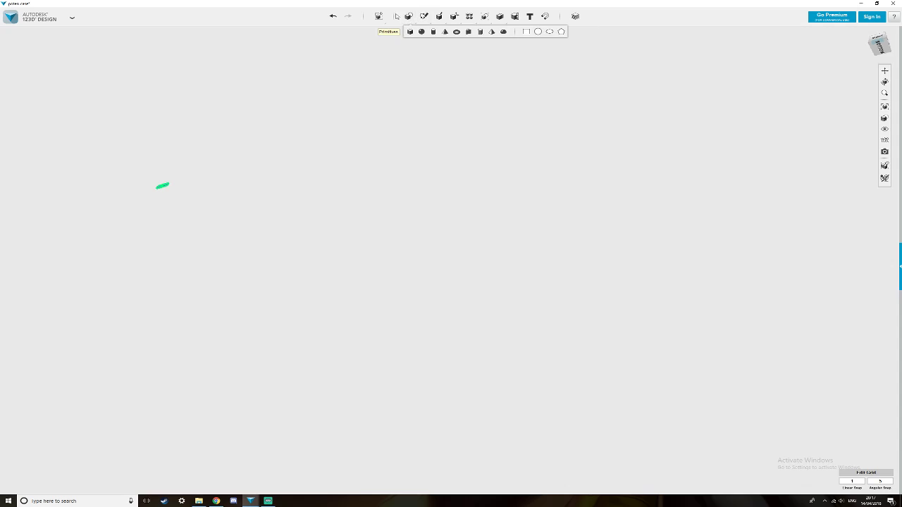
pyautogui.moveTo(380, 21)
pyautogui.click(426, 32)
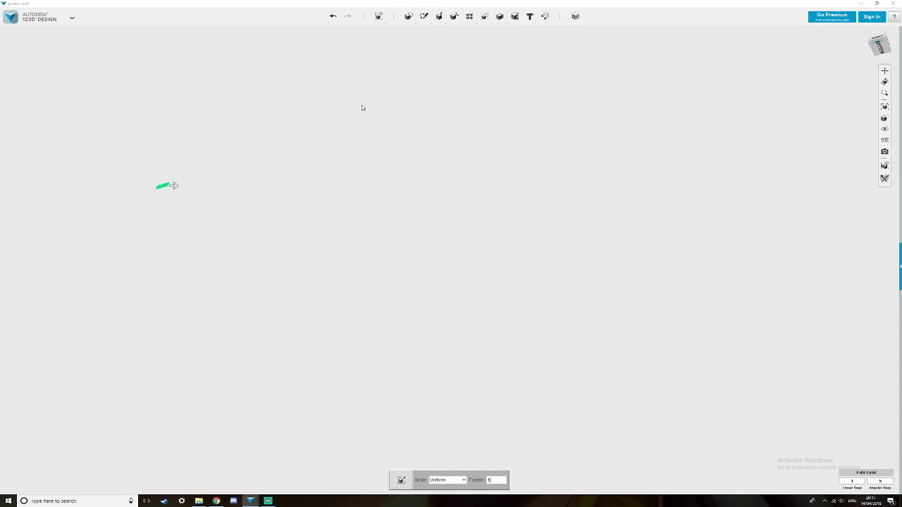
pyautogui.moveTo(175, 186); pyautogui.dragTo(200, 205)
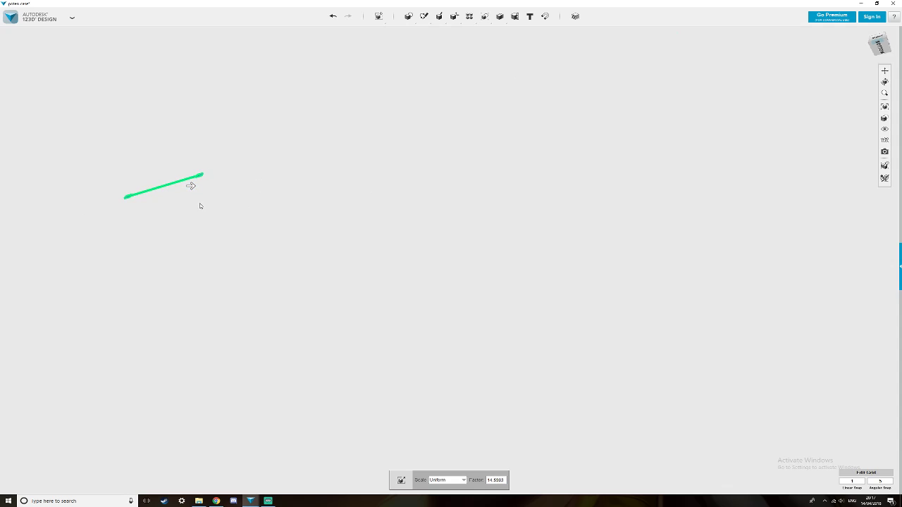
pyautogui.click(199, 205)
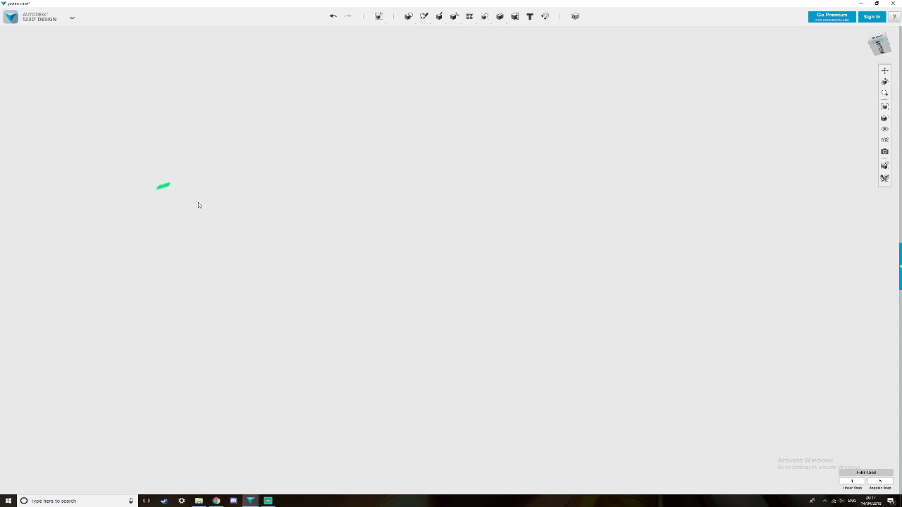
# Delete the stray sketch line outside the grid and bring the parts on the grid back into view.
pyautogui.moveTo(187, 167); pyautogui.dragTo(118, 224)
pyautogui.press('Delete')
pyautogui.click(860, 43)
pyautogui.scroll(3, 489, 322)
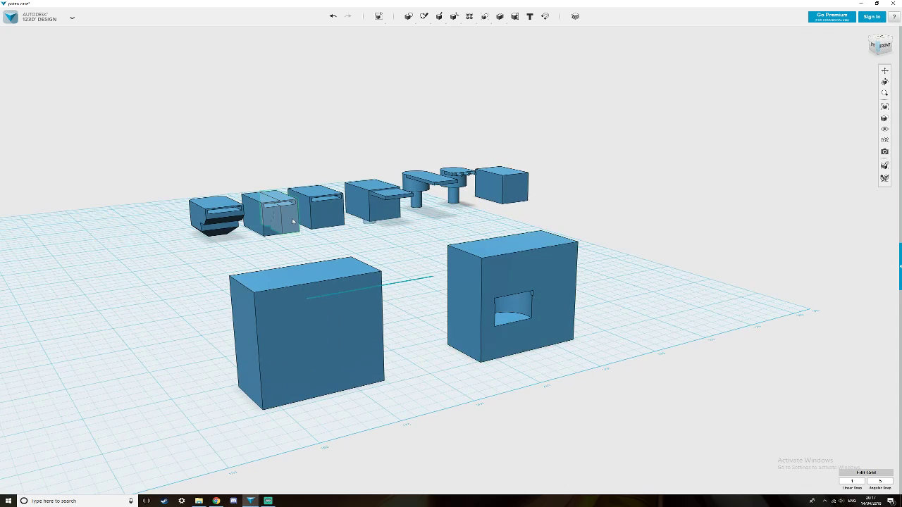
# Move the remaining sketch line closer, in front of the merged chamfered case.
pyautogui.moveTo(294, 218); pyautogui.dragTo(210, 289, button='middle')
pyautogui.moveTo(210, 289)
pyautogui.mouseDown(button='right')
pyautogui.moveTo(207, 324)
pyautogui.moveTo(230, 334)
pyautogui.mouseUp(button='right')
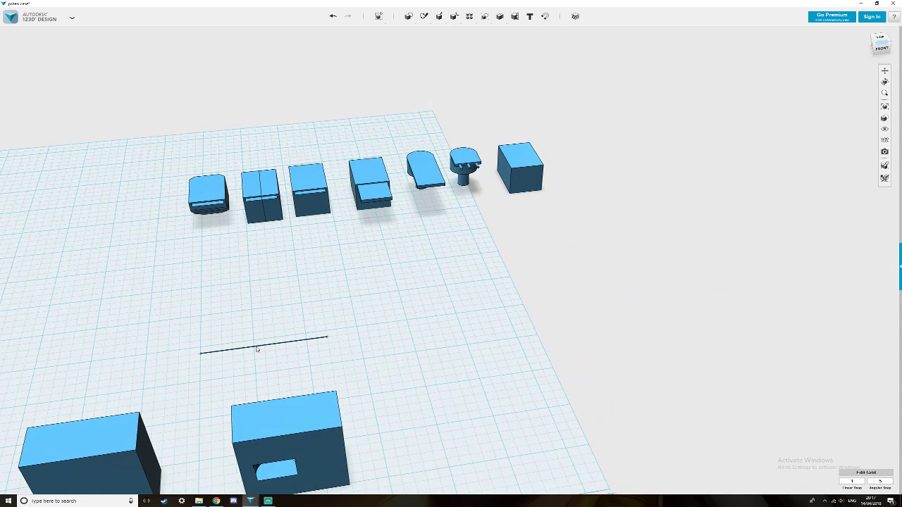
pyautogui.moveTo(257, 349)
pyautogui.mouseDown()
pyautogui.moveTo(199, 280)
pyautogui.moveTo(201, 262)
pyautogui.mouseUp()
pyautogui.click(226, 262)
# Try to rotate the sketch line 90 degrees in the grid plane.
pyautogui.moveTo(378, 15)
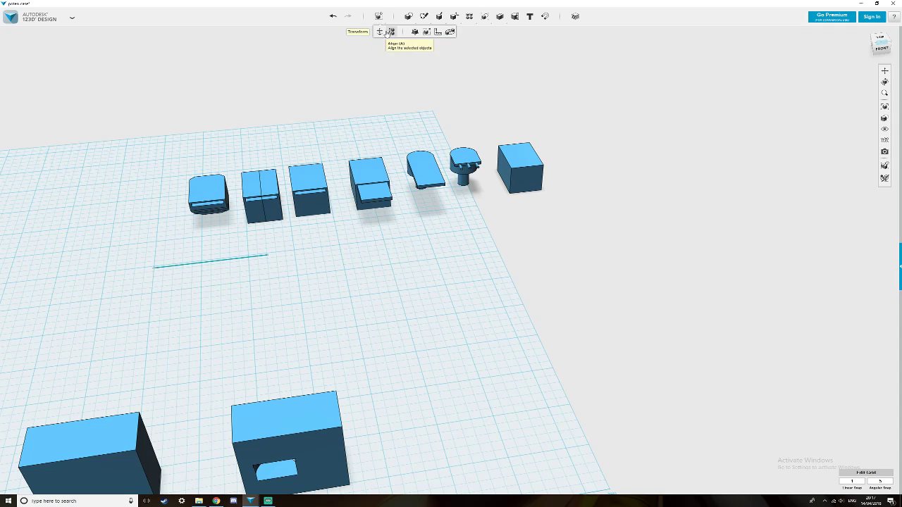
pyautogui.click(384, 32)
pyautogui.click(243, 257)
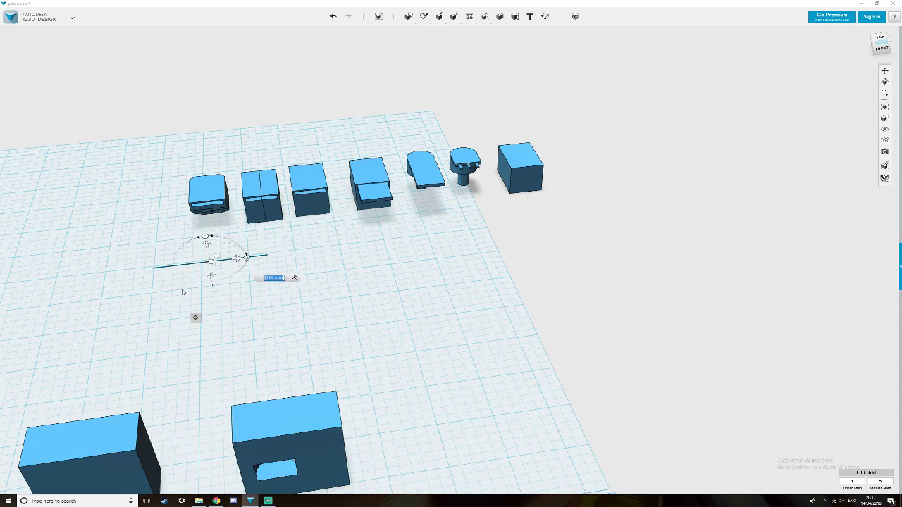
pyautogui.moveTo(245, 256); pyautogui.dragTo(211, 223)
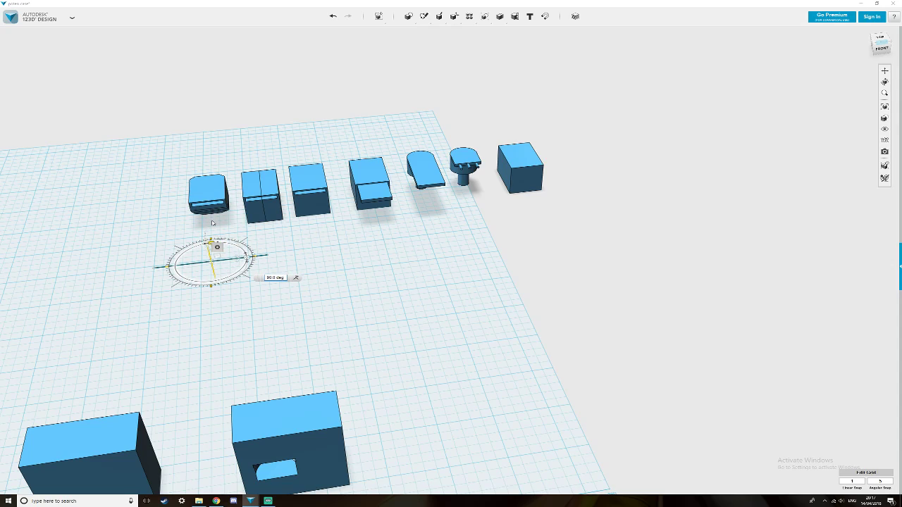
pyautogui.click(355, 284)
pyautogui.moveTo(352, 282)
pyautogui.mouseDown(button='right')
pyautogui.moveTo(361, 286)
pyautogui.moveTo(352, 284)
pyautogui.mouseUp(button='right')
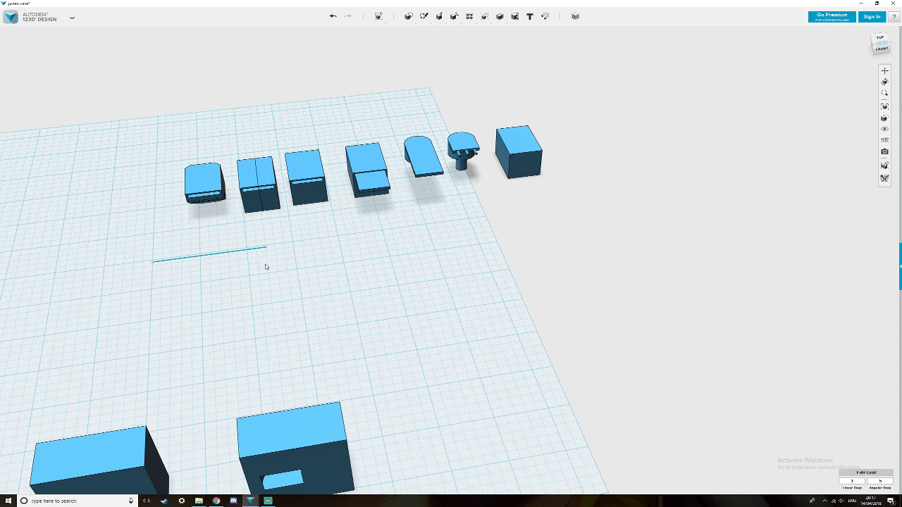
# Rotate the whole line sketch 90 degrees so it runs lengthwise toward the merged case.
pyautogui.click(243, 252)
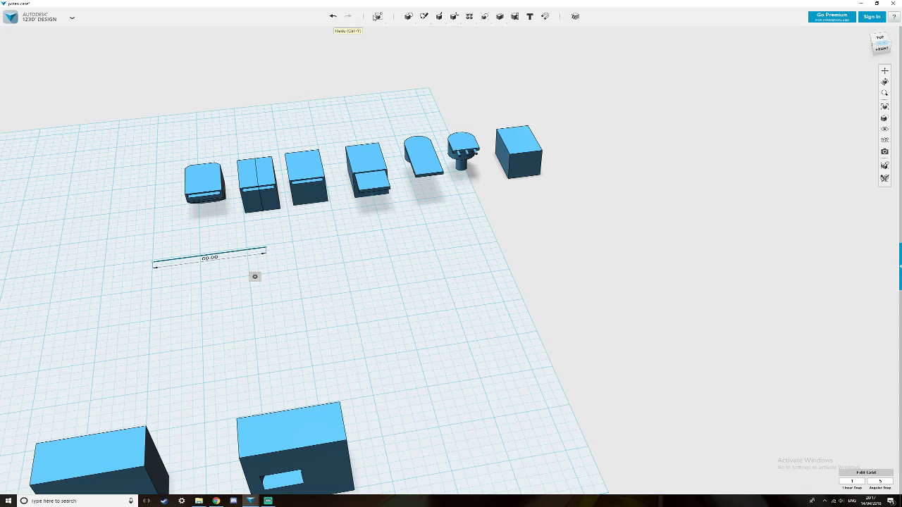
pyautogui.click(379, 31)
pyautogui.moveTo(246, 251); pyautogui.dragTo(205, 219)
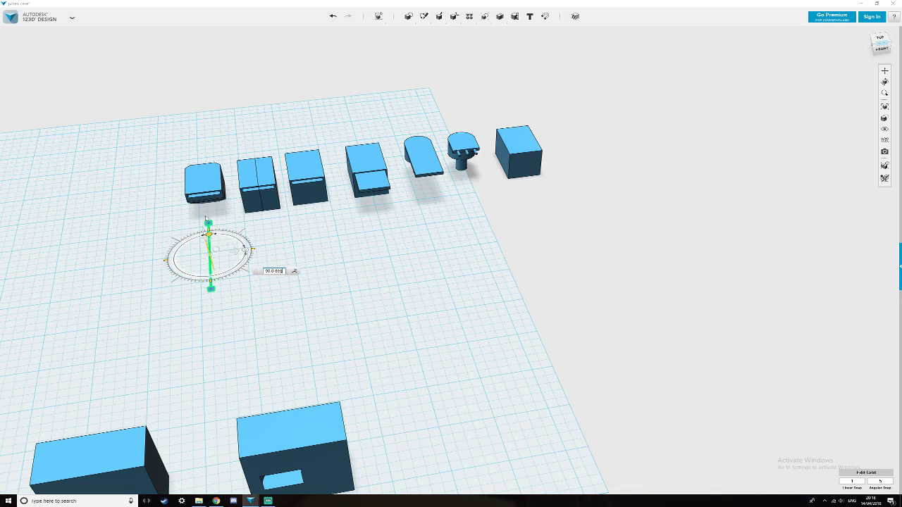
pyautogui.click(394, 221)
# Try to split the merged case, using the rotated sketch line as the splitting entity.
pyautogui.moveTo(378, 16)
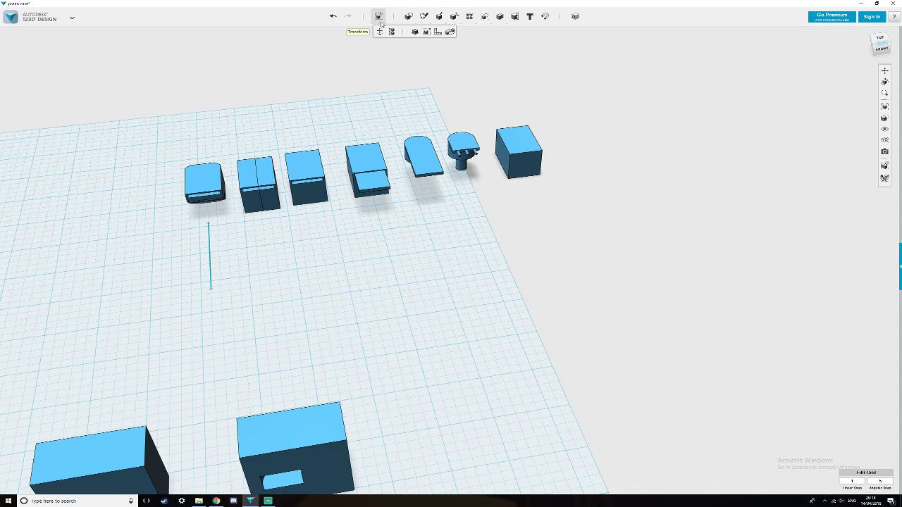
pyautogui.moveTo(453, 21)
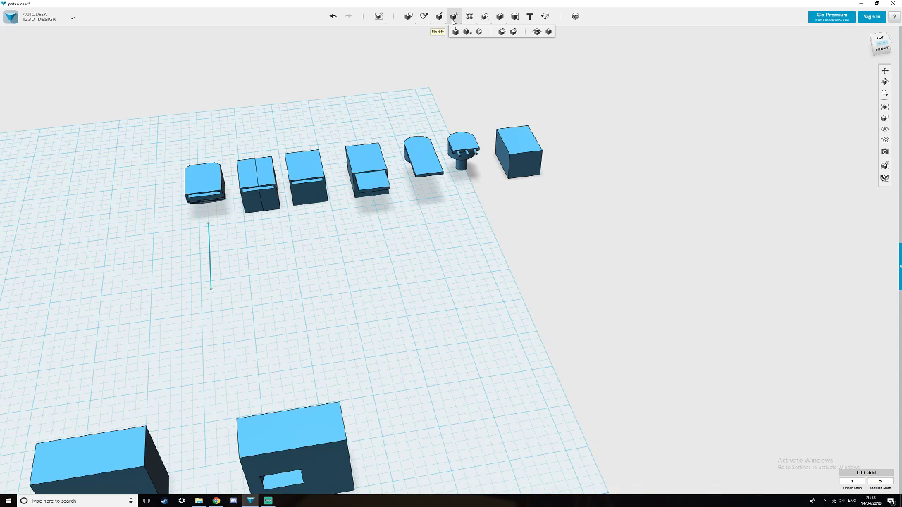
pyautogui.click(536, 32)
pyautogui.click(209, 172)
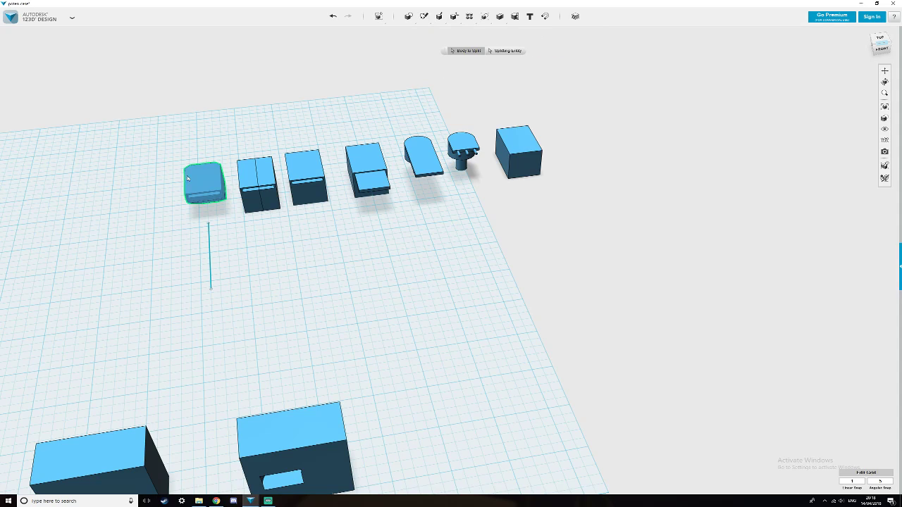
pyautogui.click(503, 51)
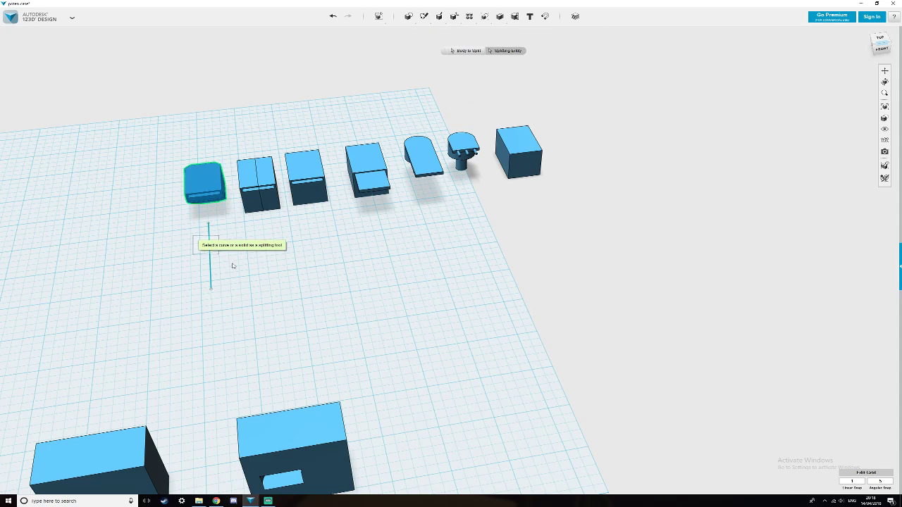
pyautogui.click(211, 255)
# Examine where the splitting plane passes through the merged case, and leave the split.
pyautogui.moveTo(258, 249); pyautogui.dragTo(267, 257, button='right')
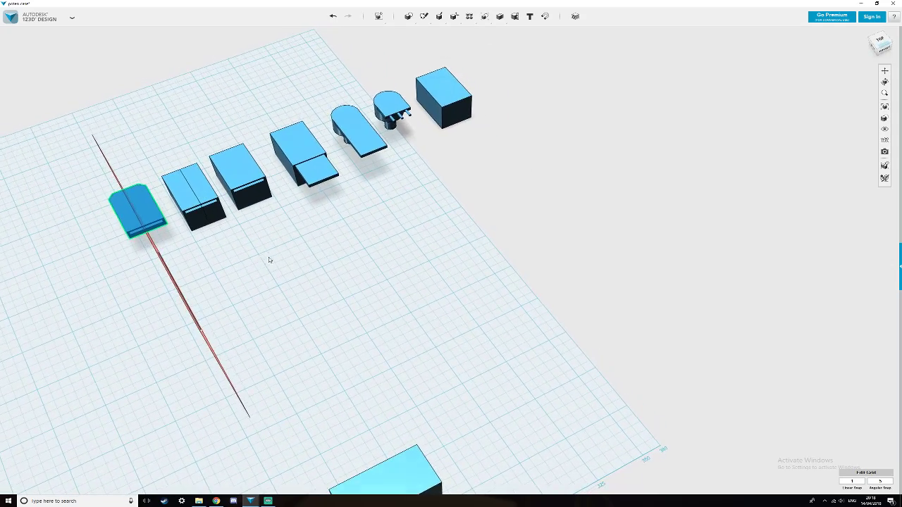
pyautogui.scroll(3, 258, 256)
pyautogui.scroll(1, 209, 269)
pyautogui.moveTo(210, 270); pyautogui.dragTo(196, 245, button='right')
pyautogui.scroll(-4, 198, 234)
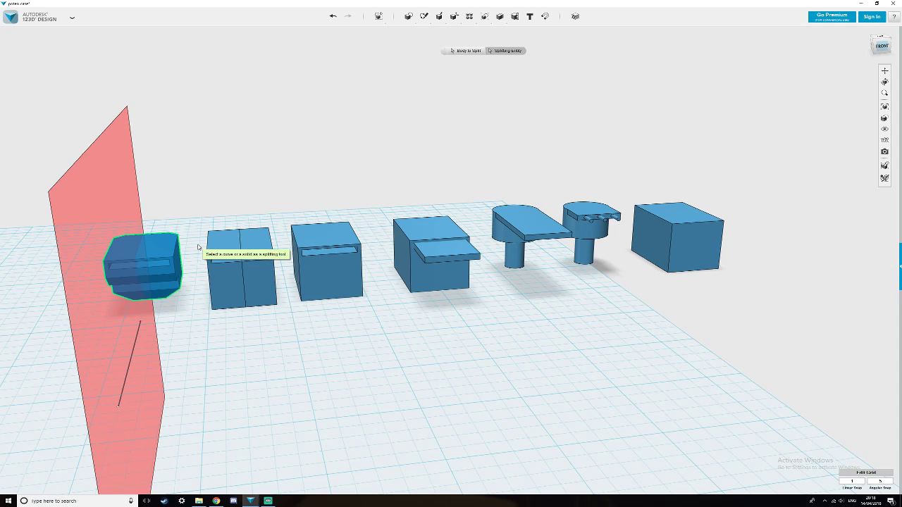
pyautogui.scroll(-2, 198, 279)
pyautogui.scroll(-4, 211, 310)
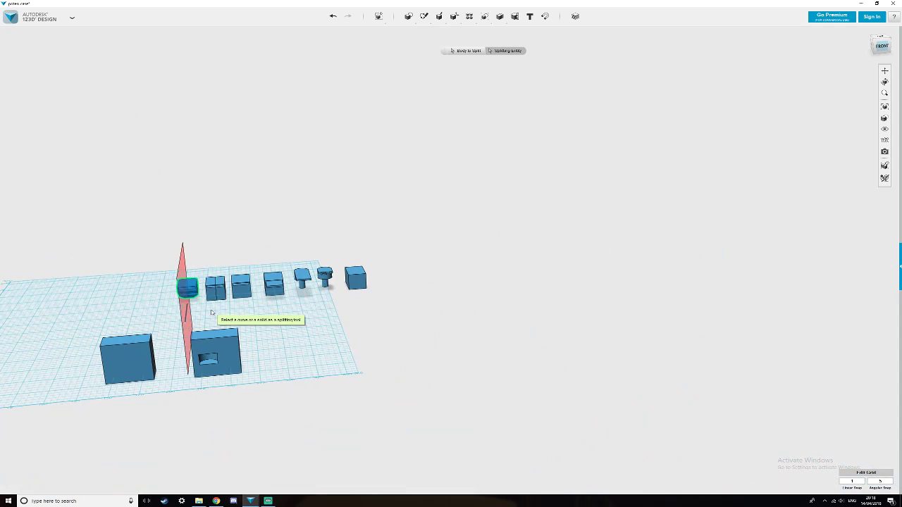
pyautogui.scroll(3, 233, 317)
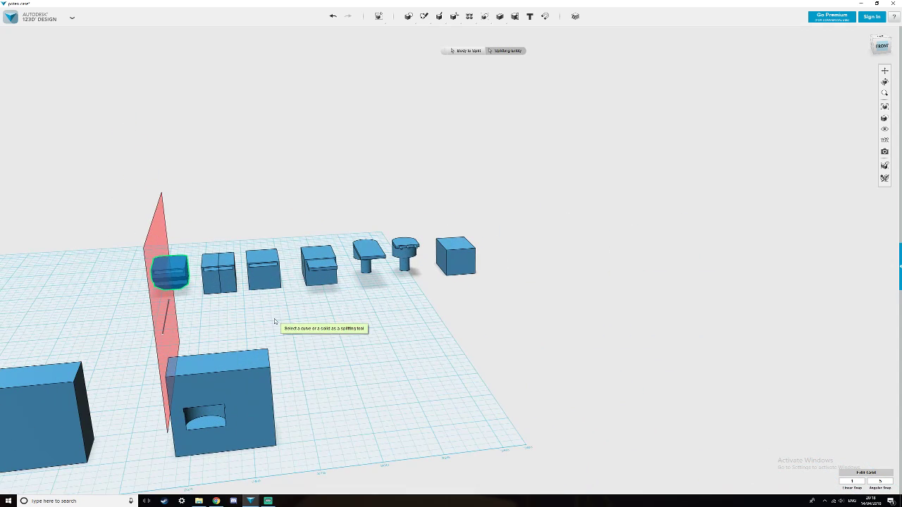
pyautogui.click(269, 320)
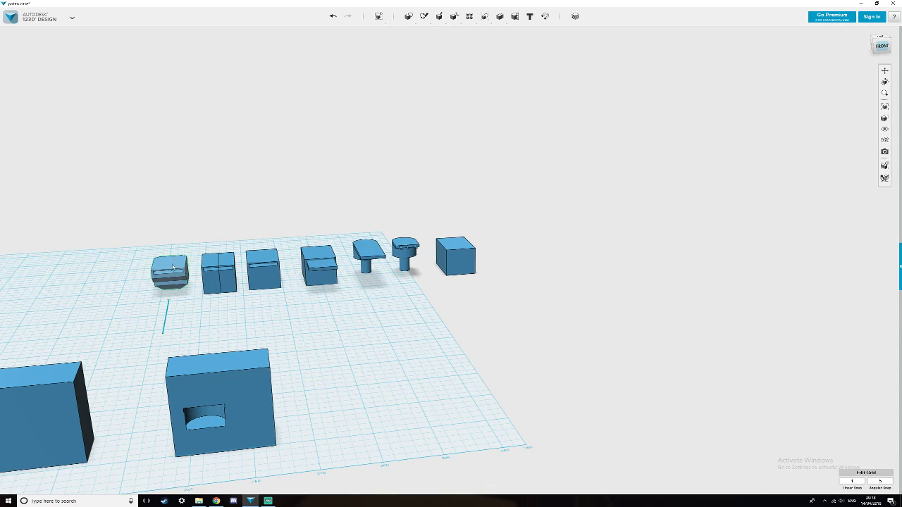
# Duplicate the merged case together with its sketch line and place the copies on the empty part of the grid.
pyautogui.moveTo(134, 261); pyautogui.dragTo(187, 337)
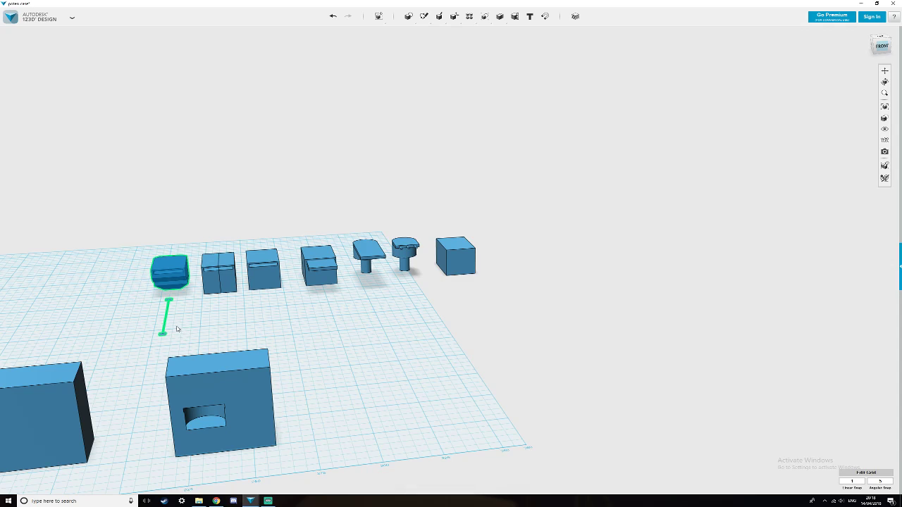
pyautogui.hotkey('ctrl', 't')
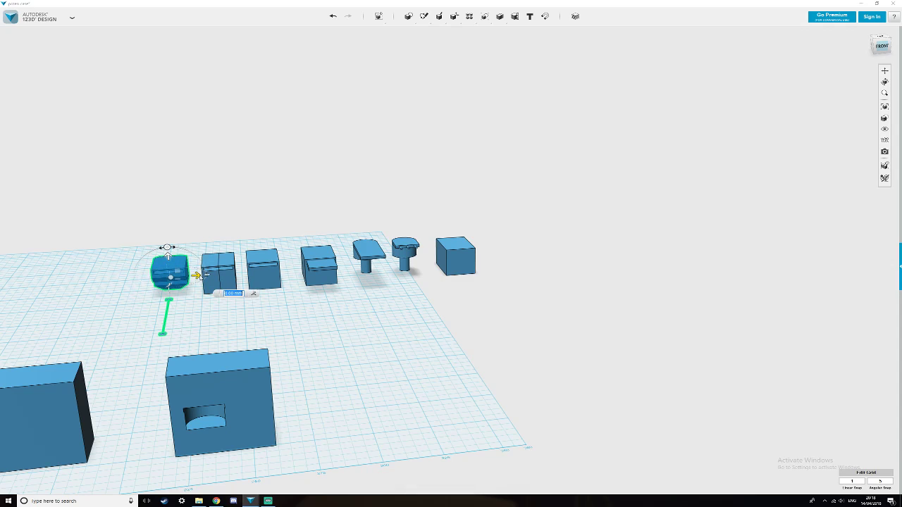
pyautogui.moveTo(191, 276); pyautogui.dragTo(33, 285)
pyautogui.click(103, 267)
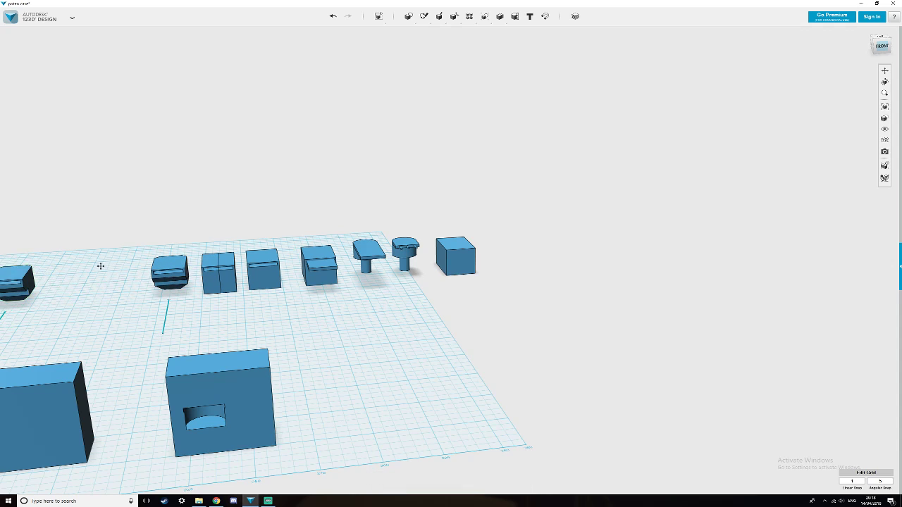
# Shift the copied case slightly sideways relative to its sketch line.
pyautogui.moveTo(100, 265); pyautogui.dragTo(275, 283, button='middle')
pyautogui.scroll(2, 238, 298)
pyautogui.scroll(1, 227, 300)
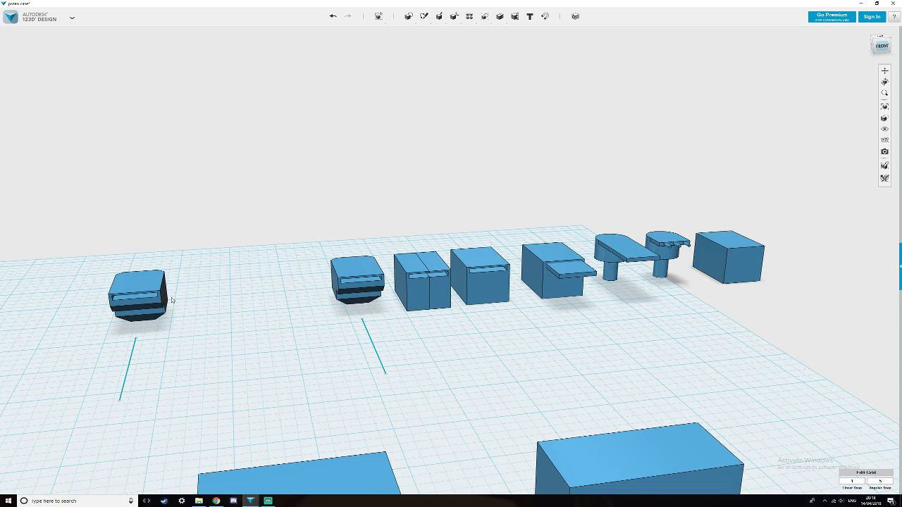
pyautogui.moveTo(172, 299); pyautogui.dragTo(259, 305, button='middle')
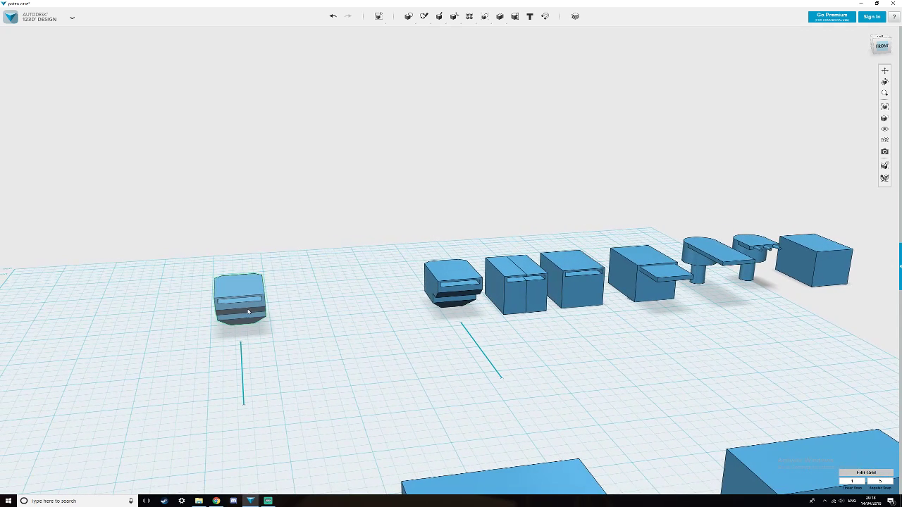
pyautogui.click(245, 317)
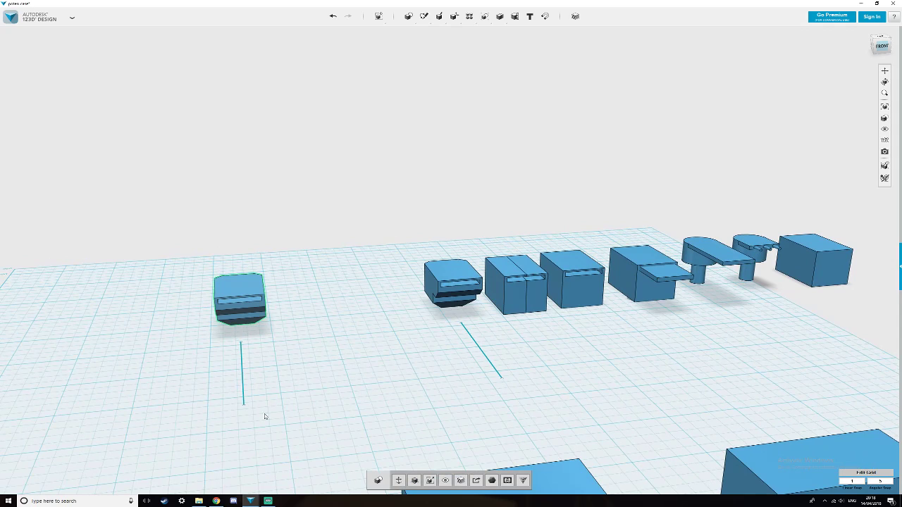
pyautogui.click(399, 479)
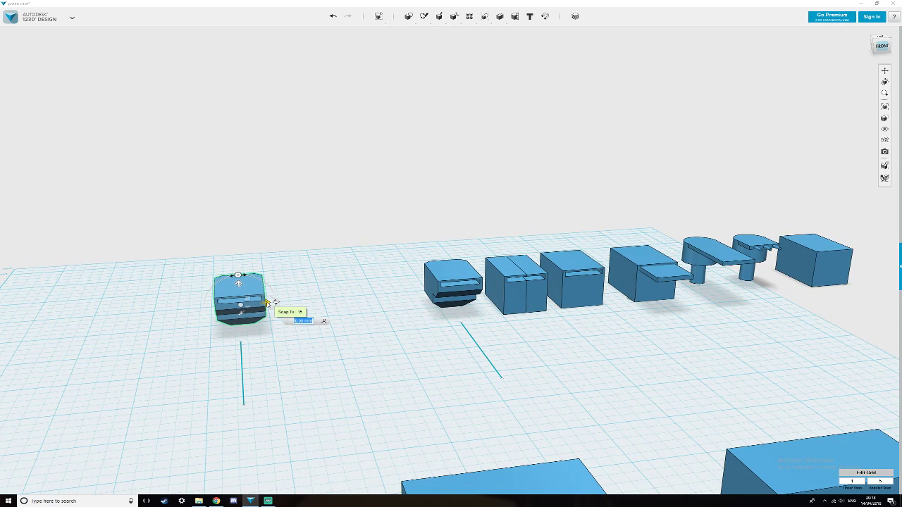
pyautogui.moveTo(270, 304); pyautogui.dragTo(264, 303)
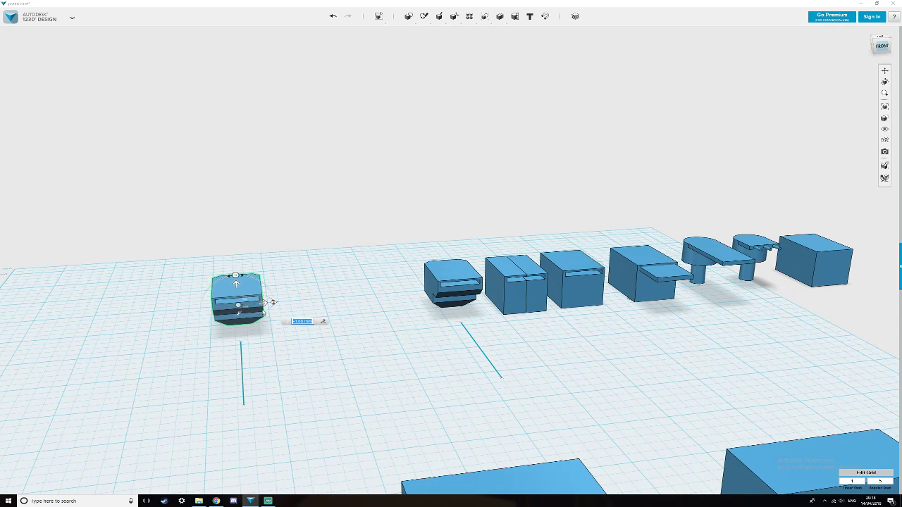
# Split the isolated chamfered case body into two halves, using the sketched line in front of it as the splitting entity.
pyautogui.click(261, 360)
pyautogui.moveTo(262, 360)
pyautogui.mouseDown(button='right')
pyautogui.moveTo(268, 357)
pyautogui.moveTo(260, 362)
pyautogui.moveTo(270, 382)
pyautogui.moveTo(258, 356)
pyautogui.mouseUp(button='right')
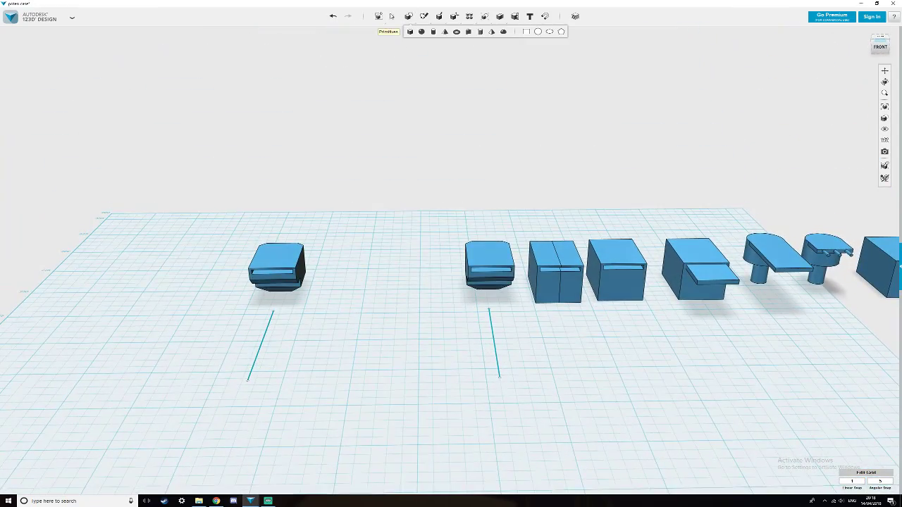
pyautogui.moveTo(382, 24)
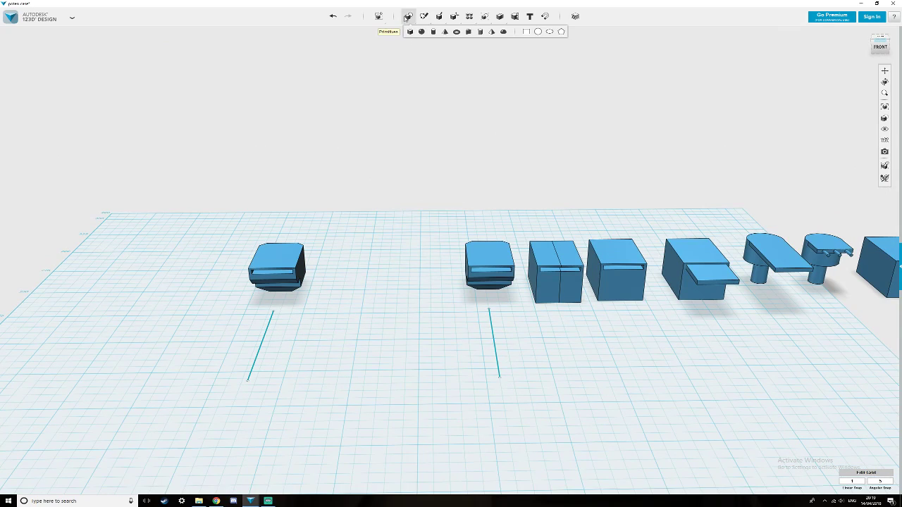
pyautogui.moveTo(420, 19)
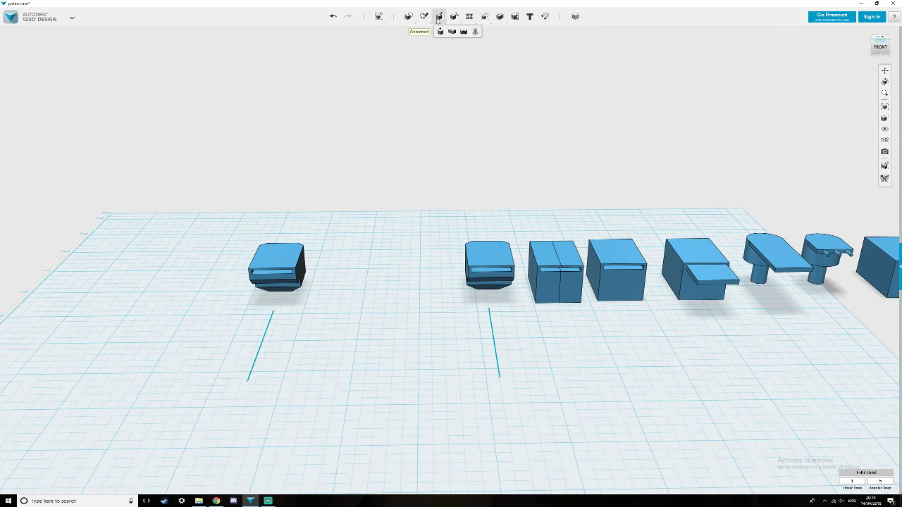
pyautogui.moveTo(453, 18)
pyautogui.click(539, 32)
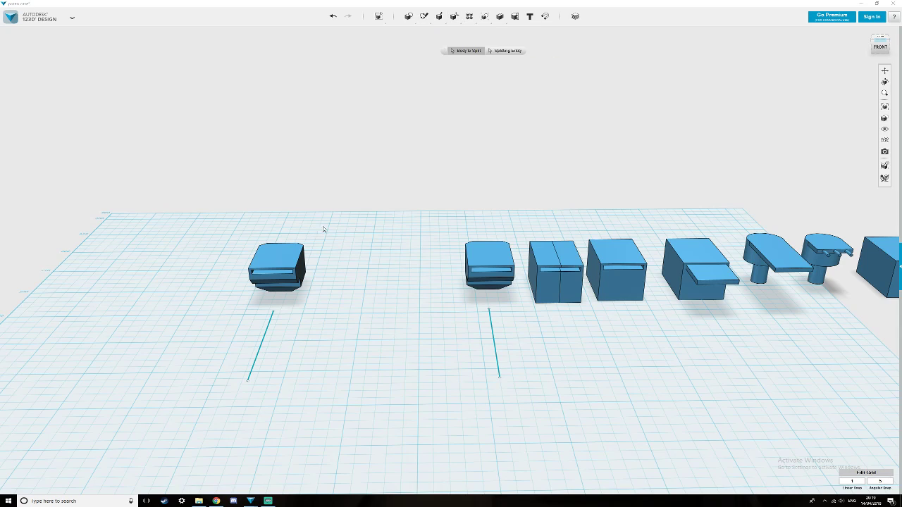
pyautogui.click(277, 267)
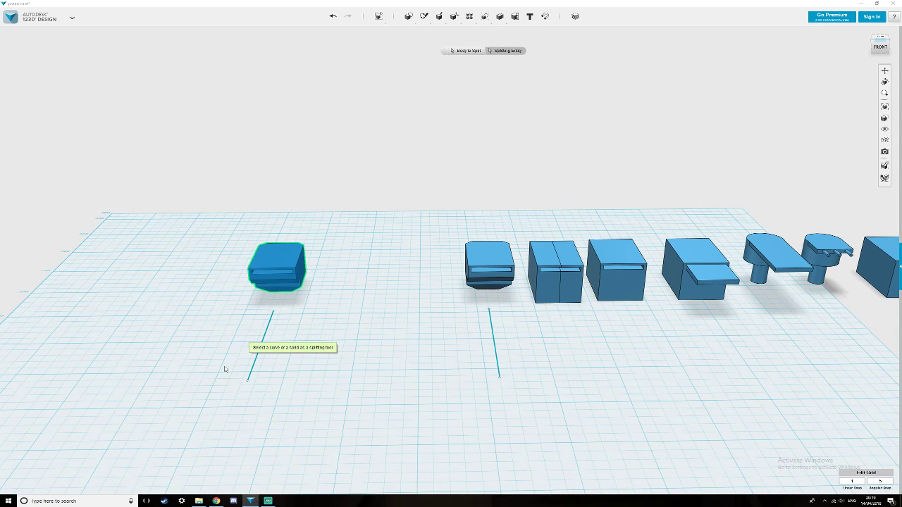
pyautogui.click(254, 361)
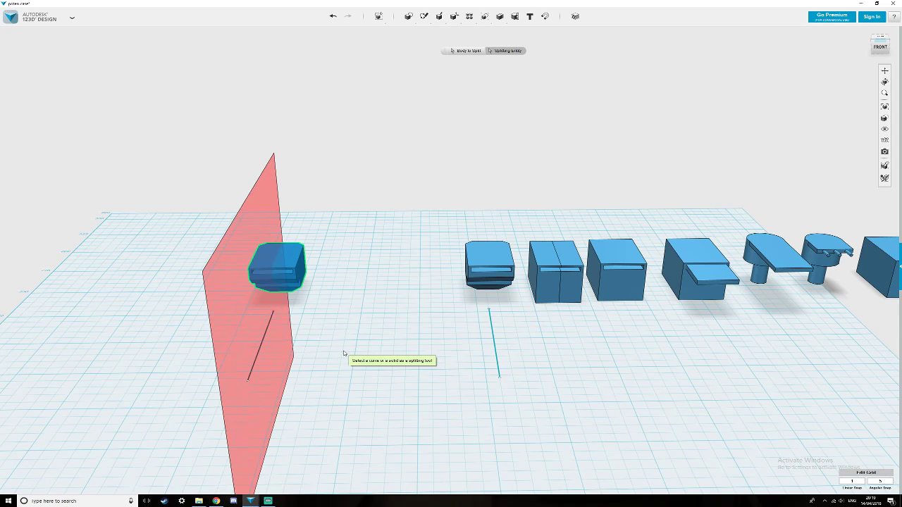
pyautogui.moveTo(344, 353); pyautogui.dragTo(358, 363, button='right')
pyautogui.press('Return')
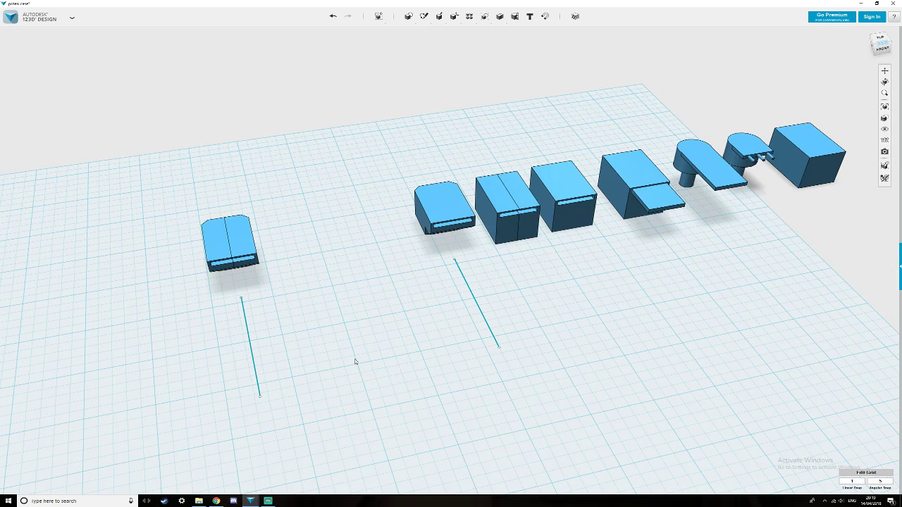
# Move one half of the split case sideways, away from the other half, so its inner cavity is exposed.
pyautogui.moveTo(355, 361); pyautogui.dragTo(300, 320, button='right')
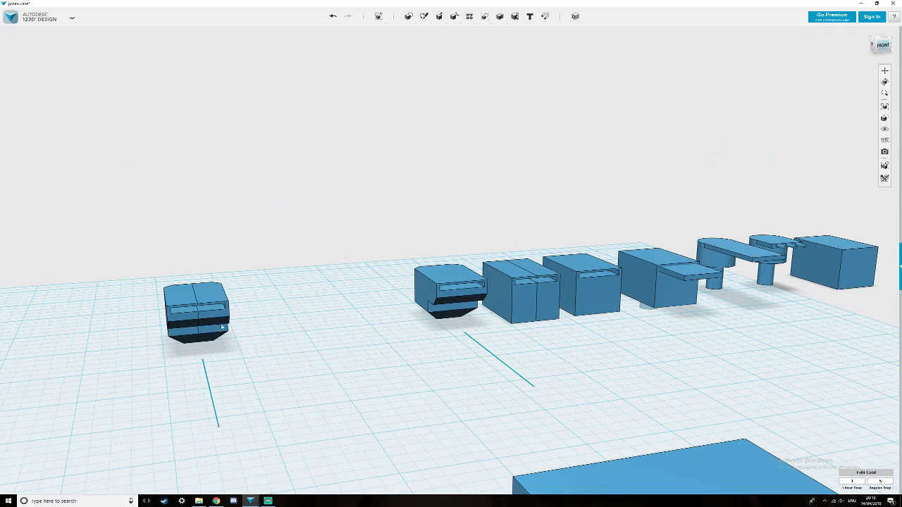
pyautogui.click(175, 322)
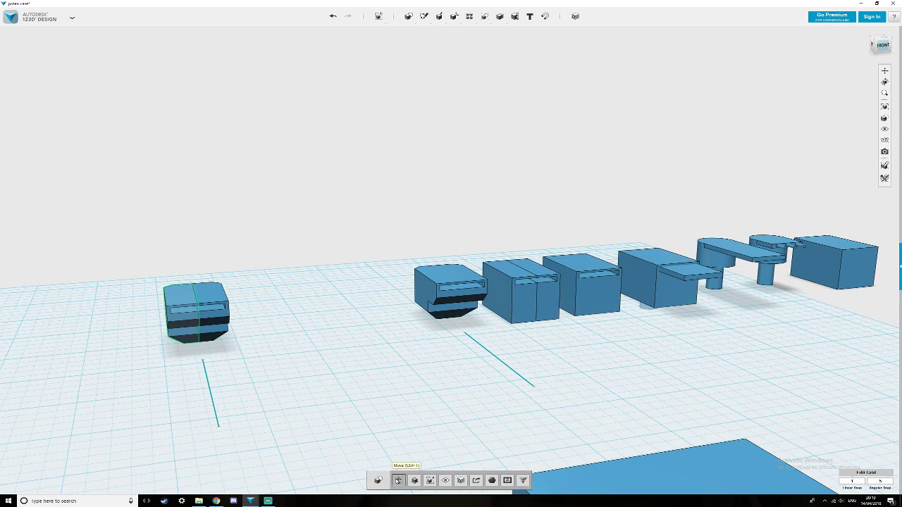
pyautogui.click(396, 479)
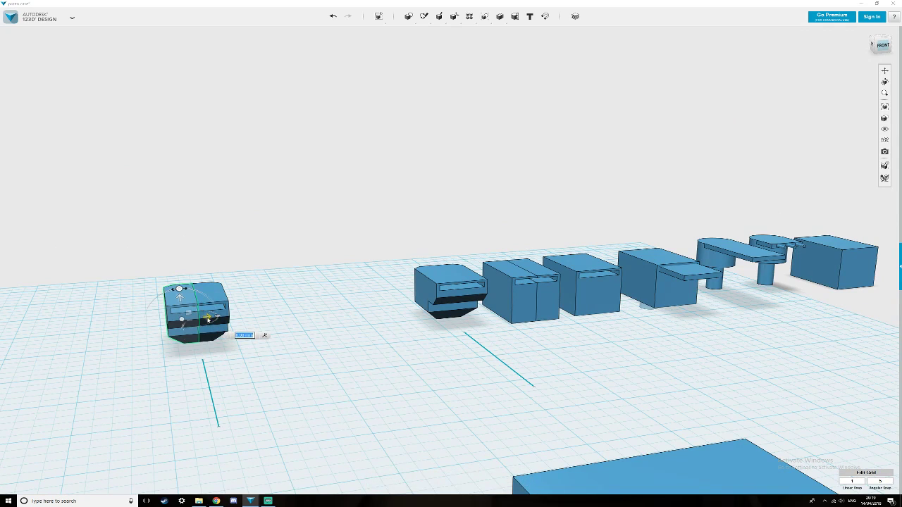
pyautogui.moveTo(210, 318); pyautogui.dragTo(152, 321)
pyautogui.moveTo(254, 340)
pyautogui.mouseDown(button='right')
pyautogui.moveTo(283, 330)
pyautogui.moveTo(280, 339)
pyautogui.moveTo(280, 324)
pyautogui.moveTo(255, 343)
pyautogui.moveTo(235, 342)
pyautogui.moveTo(241, 332)
pyautogui.mouseUp(button='right')
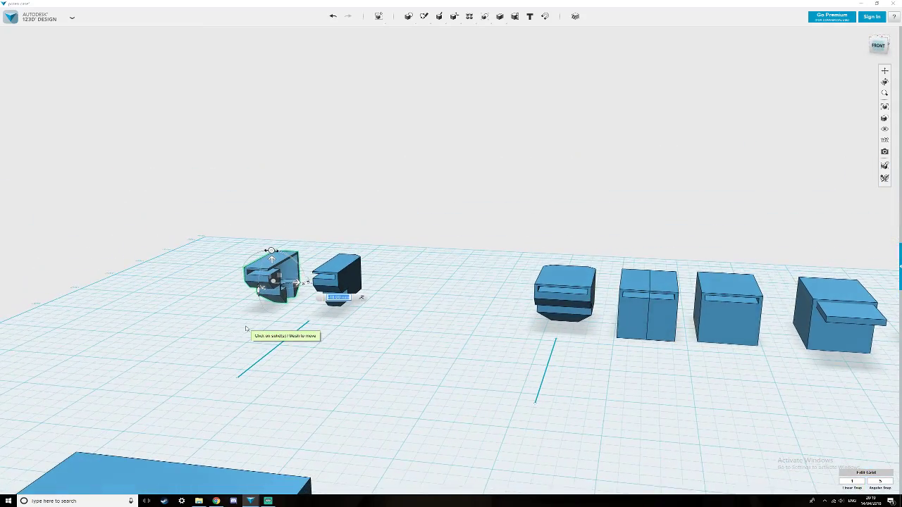
pyautogui.scroll(5, 243, 325)
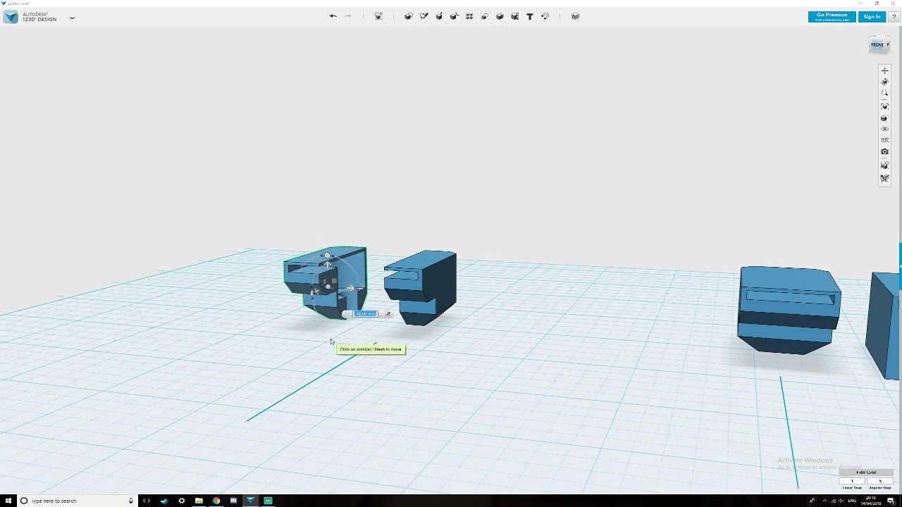
# Check the potentiometer photos in Chrome and inspect the cavities and slots of the two separated case halves.
pyautogui.click(217, 501)
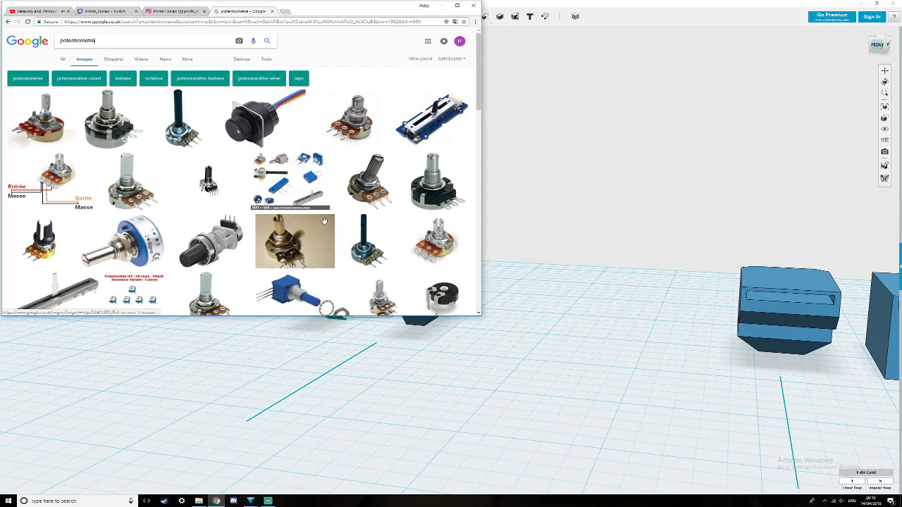
pyautogui.click(483, 400)
pyautogui.scroll(5, 479, 394)
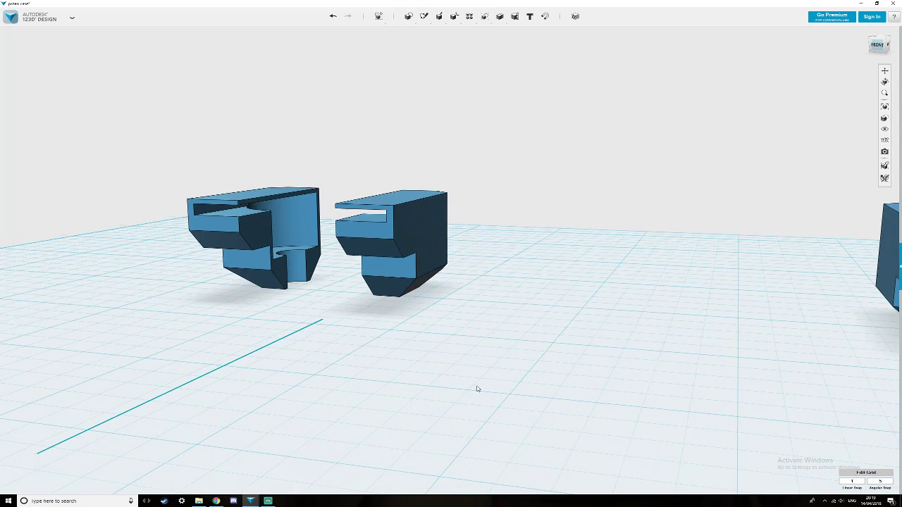
pyautogui.moveTo(476, 388)
pyautogui.mouseDown(button='right')
pyautogui.moveTo(472, 360)
pyautogui.moveTo(469, 384)
pyautogui.mouseUp(button='right')
pyautogui.scroll(-2, 487, 376)
pyautogui.scroll(-1, 555, 367)
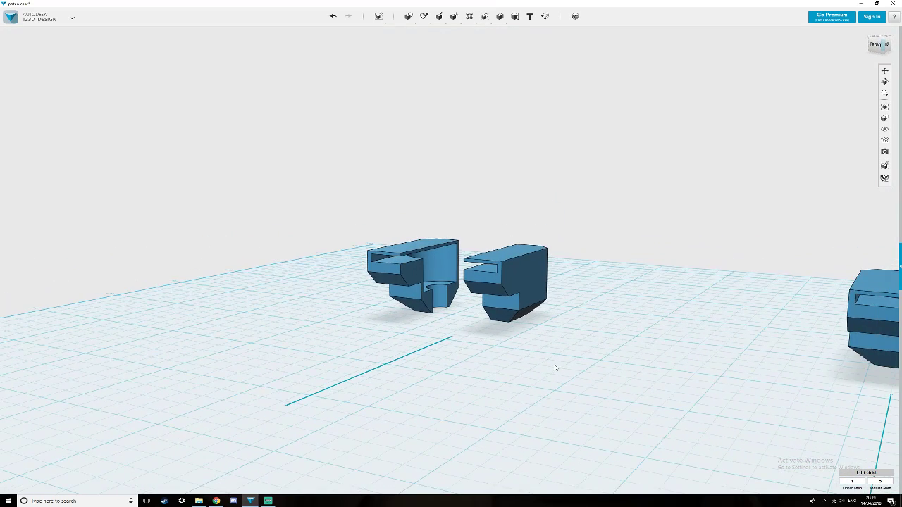
pyautogui.moveTo(567, 365)
pyautogui.mouseDown(button='right')
pyautogui.moveTo(559, 364)
pyautogui.moveTo(565, 369)
pyautogui.mouseUp(button='right')
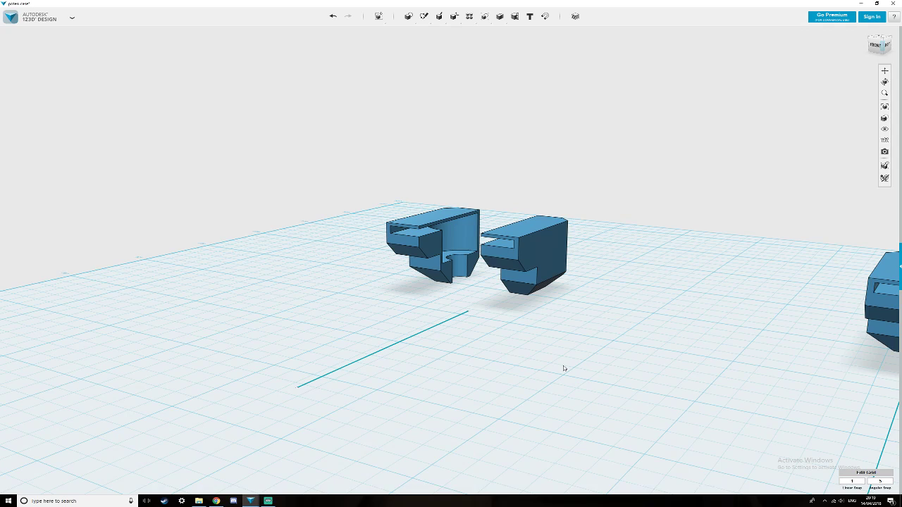
pyautogui.scroll(-2, 597, 345)
pyautogui.moveTo(596, 324); pyautogui.dragTo(345, 475, button='right')
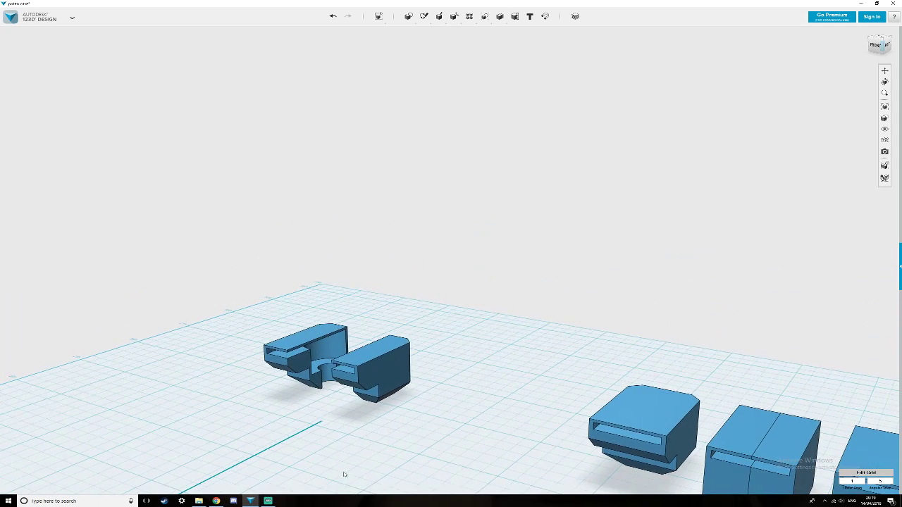
pyautogui.scroll(4, 422, 420)
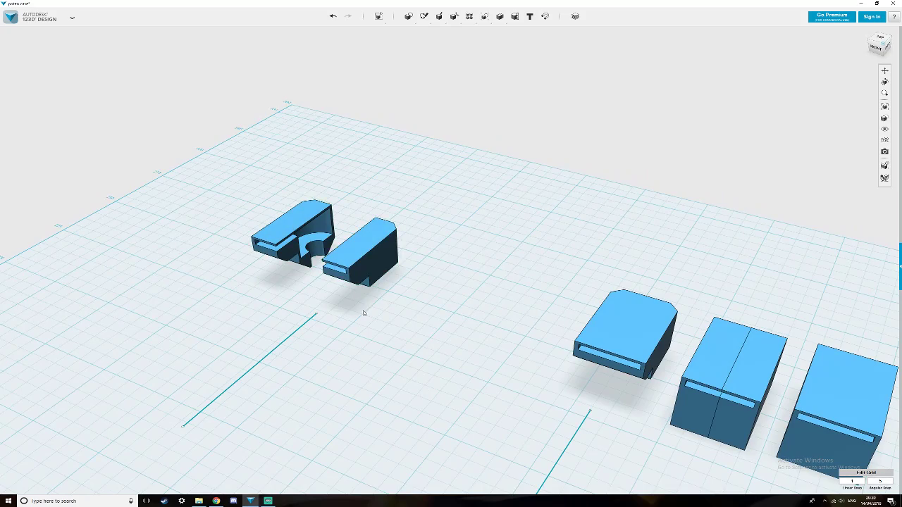
pyautogui.moveTo(364, 310)
pyautogui.mouseDown(button='right')
pyautogui.moveTo(360, 300)
pyautogui.moveTo(371, 313)
pyautogui.mouseUp(button='right')
pyautogui.scroll(2, 358, 309)
pyautogui.scroll(-5, 374, 334)
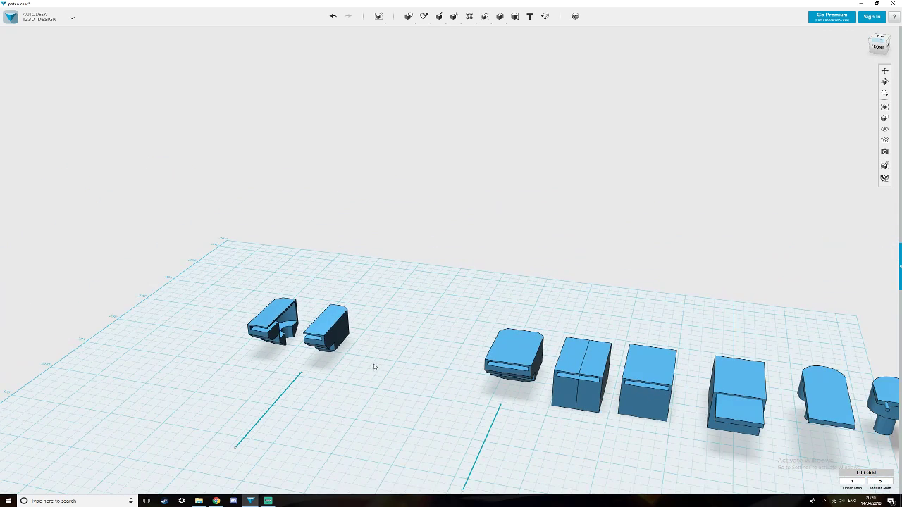
# Move both case halves together along the row until they stand beside the unsplit chamfered case.
pyautogui.moveTo(374, 363); pyautogui.dragTo(376, 372, button='right')
pyautogui.moveTo(218, 234); pyautogui.dragTo(461, 307)
pyautogui.click(398, 479)
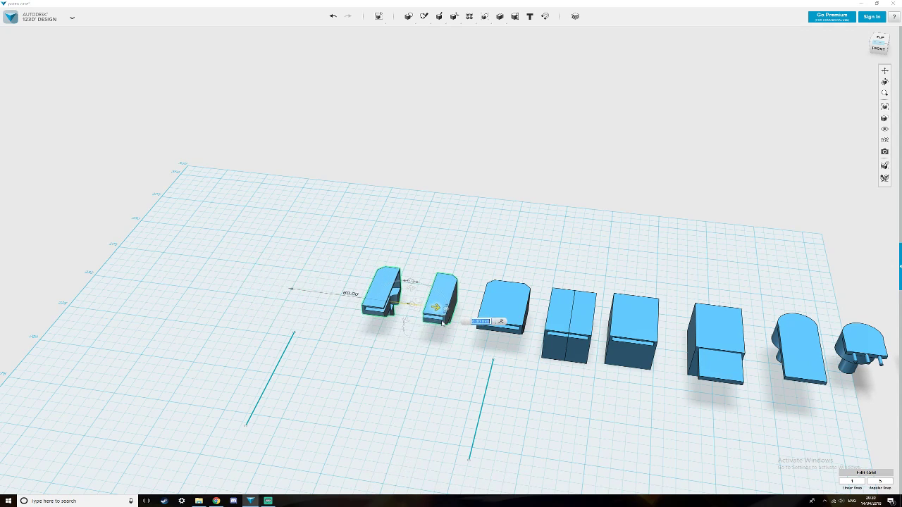
pyautogui.click(369, 416)
# Duplicate the two case halves and place the copies at the empty far end of the row.
pyautogui.moveTo(368, 415)
pyautogui.mouseDown(button='right')
pyautogui.moveTo(371, 405)
pyautogui.moveTo(374, 414)
pyautogui.mouseUp(button='right')
pyautogui.scroll(-2, 373, 414)
pyautogui.moveTo(355, 382); pyautogui.dragTo(414, 342)
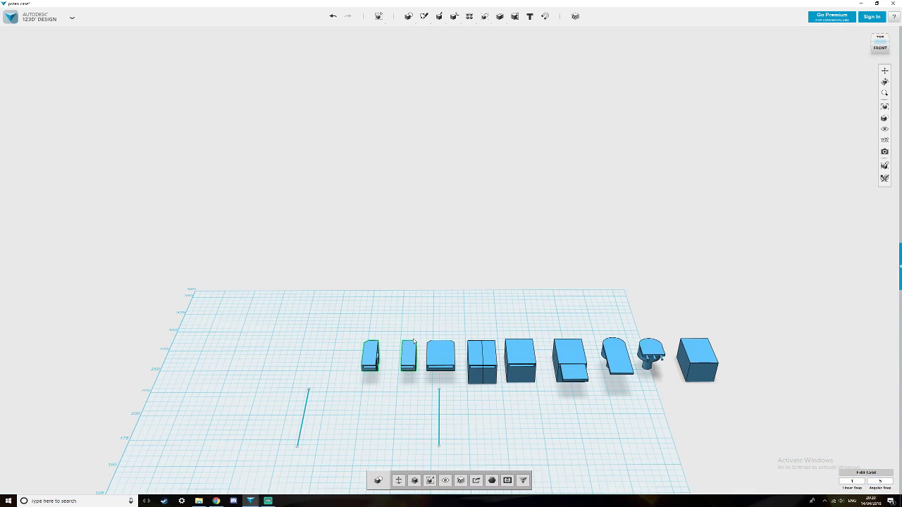
pyautogui.hotkey('ctrl', 't')
pyautogui.moveTo(416, 362); pyautogui.dragTo(227, 362)
pyautogui.click(275, 339)
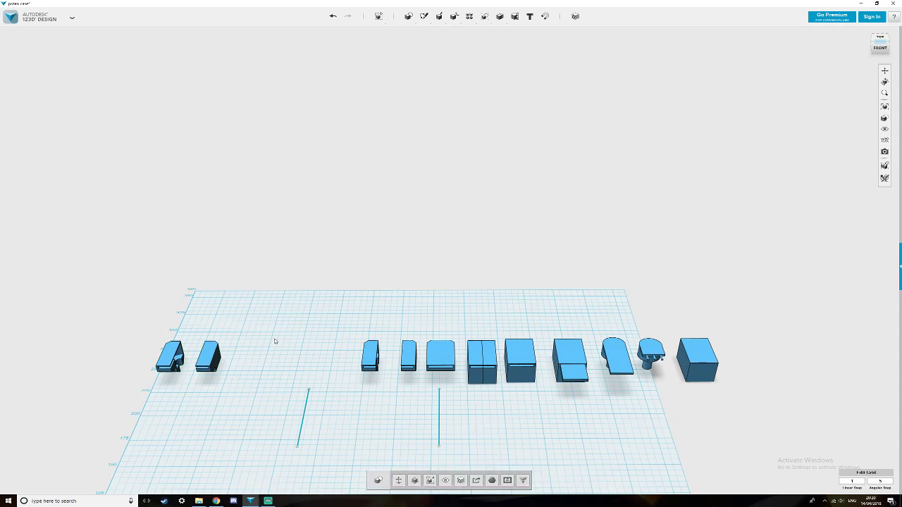
# Insert a box of length 23, width 5 and height 2 on the grid beside the duplicated case halves.
pyautogui.moveTo(275, 340); pyautogui.dragTo(280, 352, button='right')
pyautogui.scroll(2, 274, 358)
pyautogui.moveTo(232, 375); pyautogui.dragTo(272, 279, button='middle')
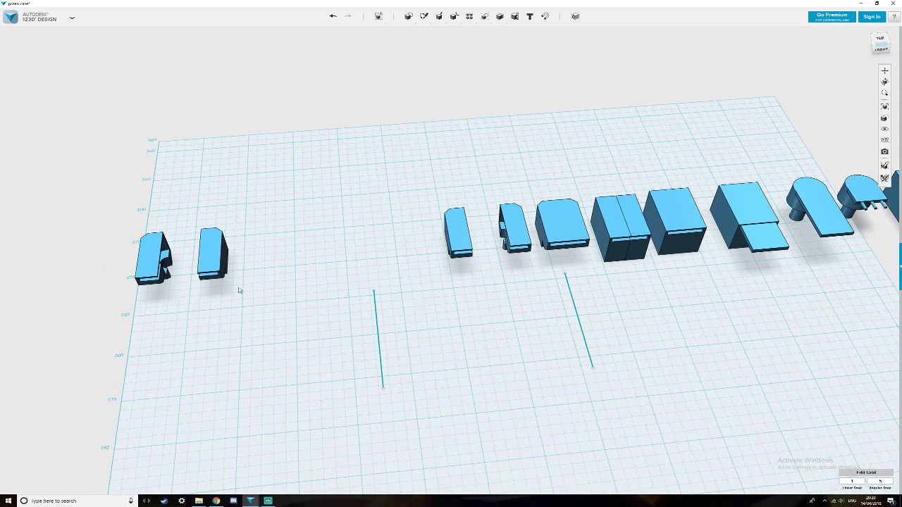
pyautogui.scroll(-2, 501, 278)
pyautogui.scroll(4, 422, 280)
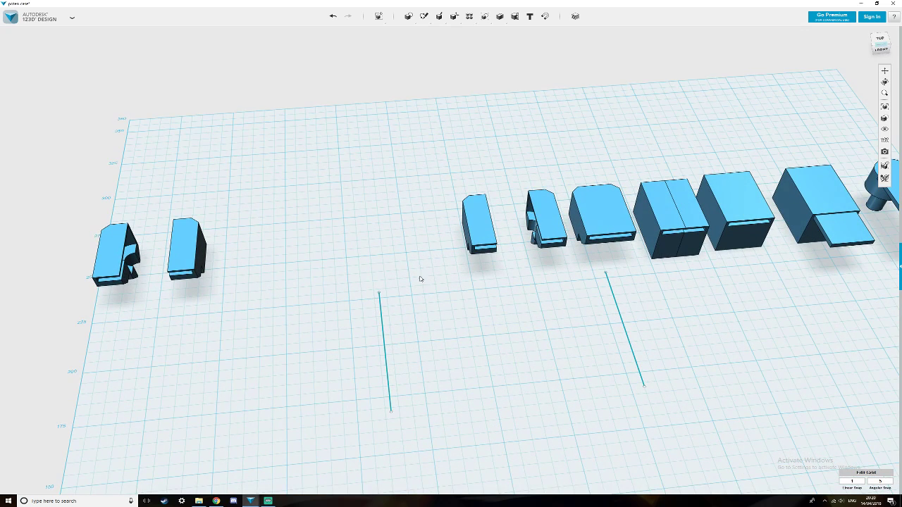
pyautogui.scroll(2, 393, 283)
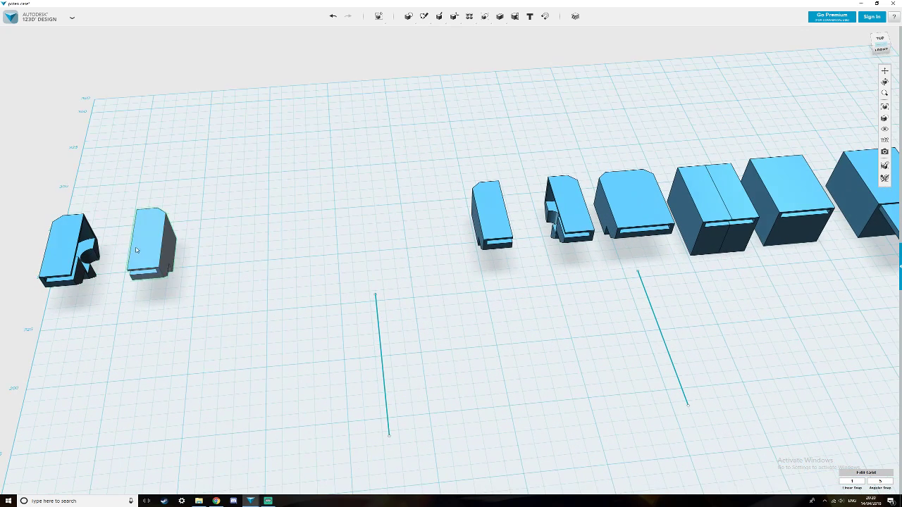
pyautogui.moveTo(181, 328)
pyautogui.mouseDown(button='right')
pyautogui.moveTo(167, 328)
pyautogui.moveTo(177, 339)
pyautogui.mouseUp(button='right')
pyautogui.moveTo(379, 16)
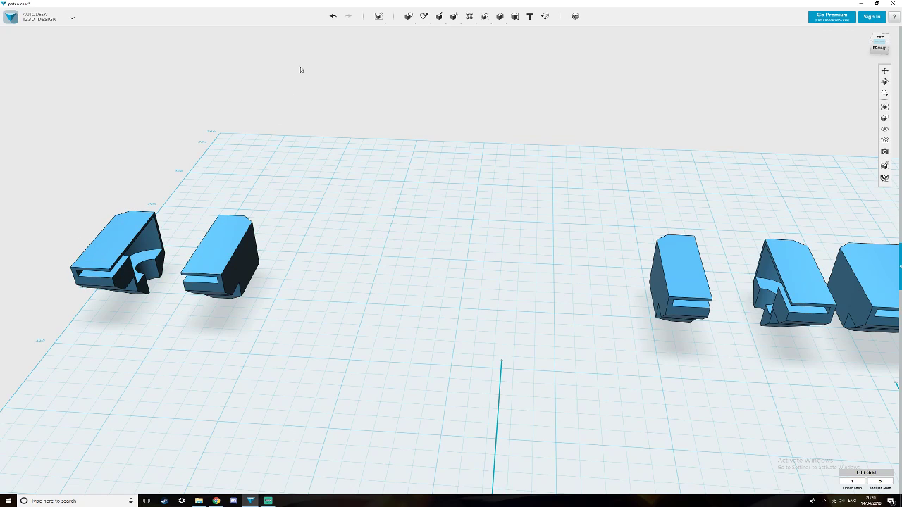
pyautogui.moveTo(408, 15)
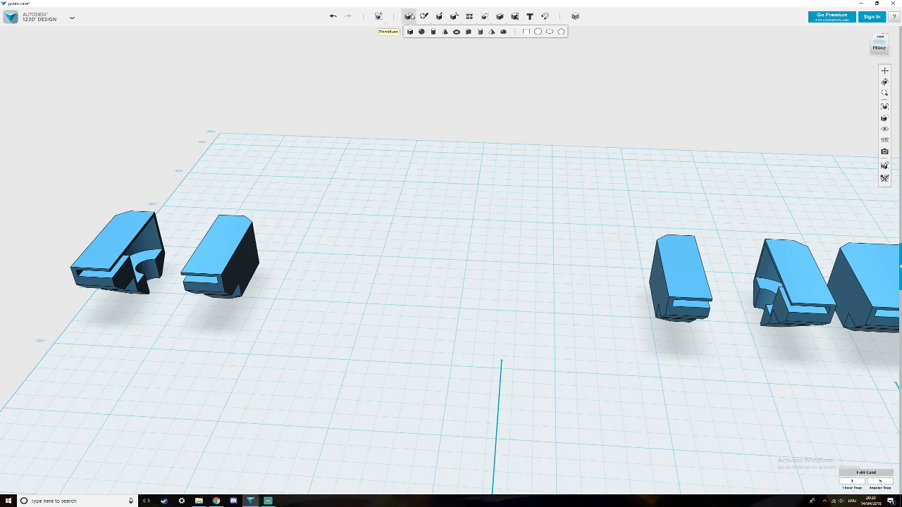
pyautogui.click(409, 31)
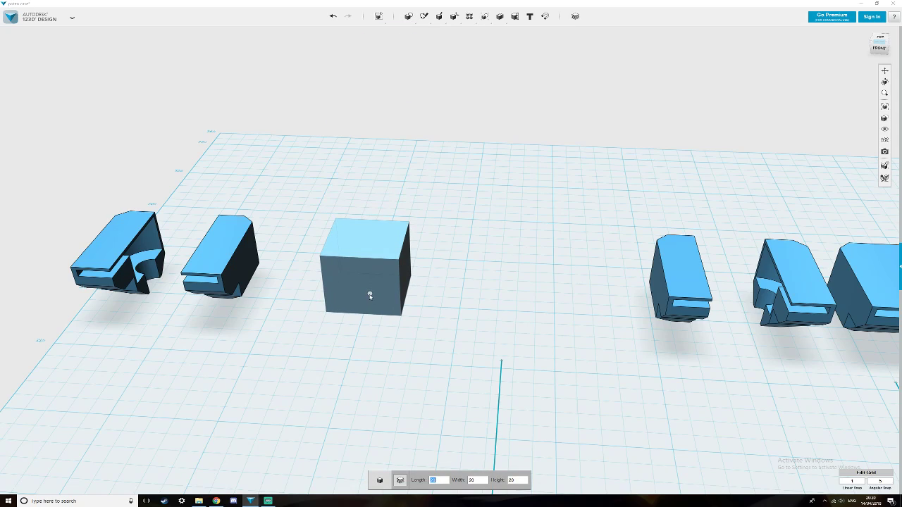
pyautogui.write('2')
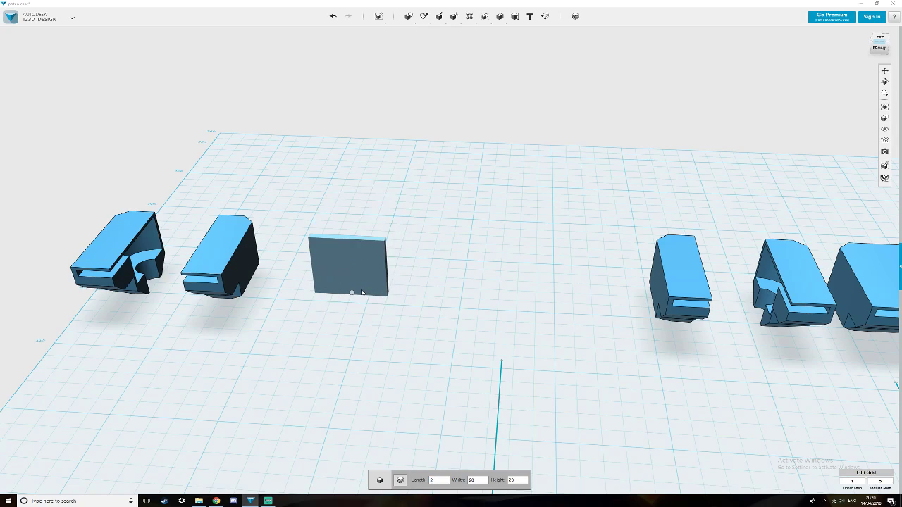
pyautogui.write('5')
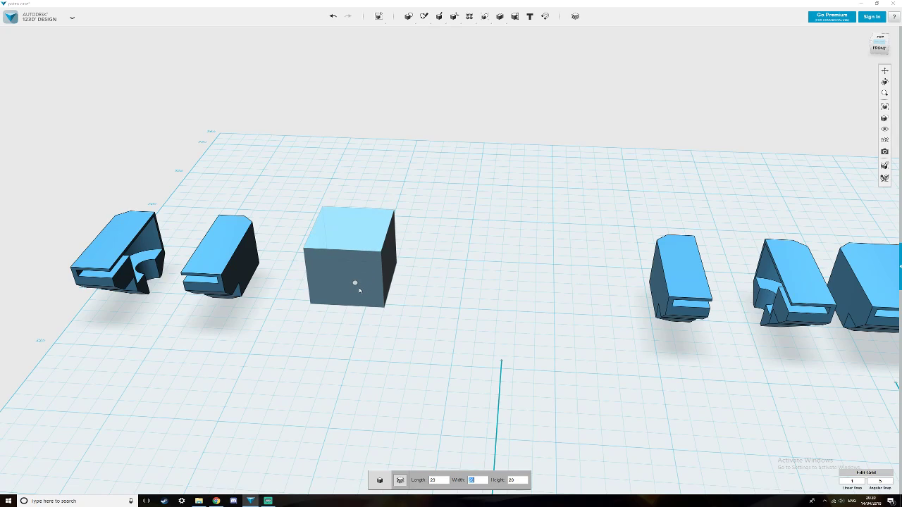
pyautogui.write('5')
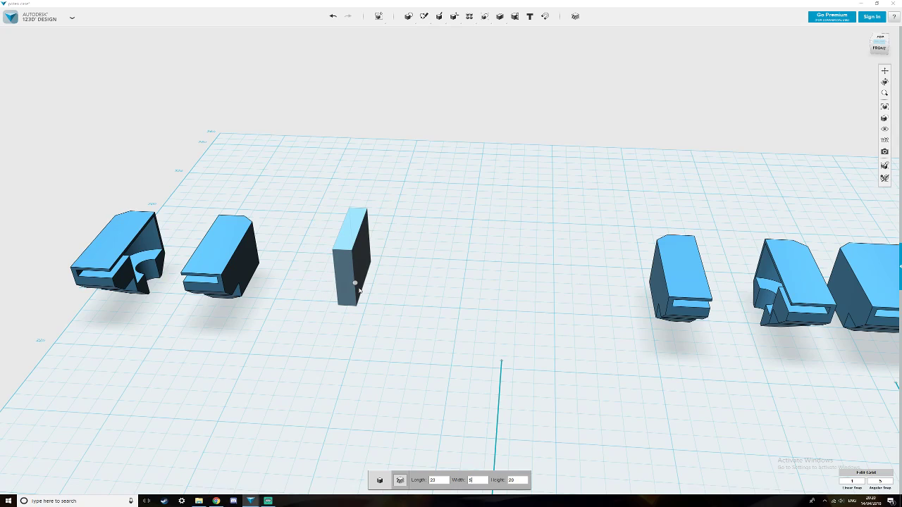
pyautogui.write('2')
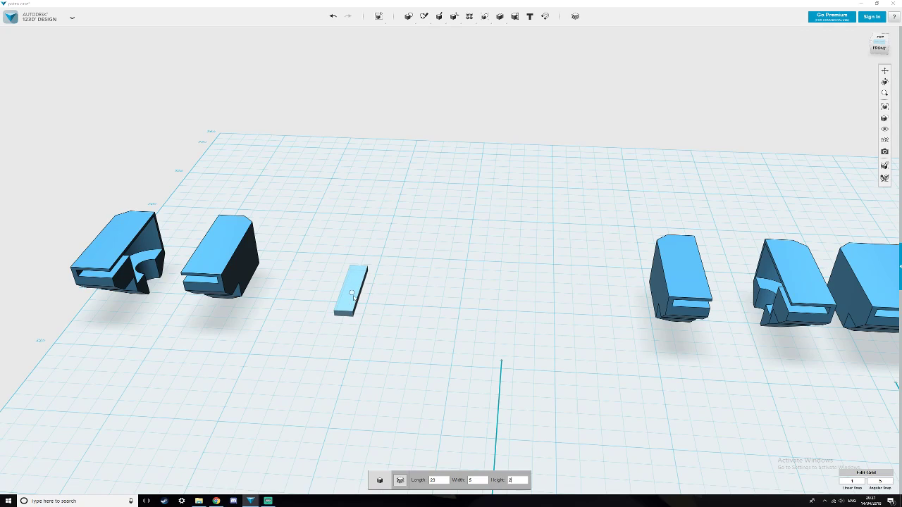
pyautogui.click(365, 299)
# Duplicate the thin bar and place the copy beside the original, toward the duplicated case halves.
pyautogui.click(369, 301)
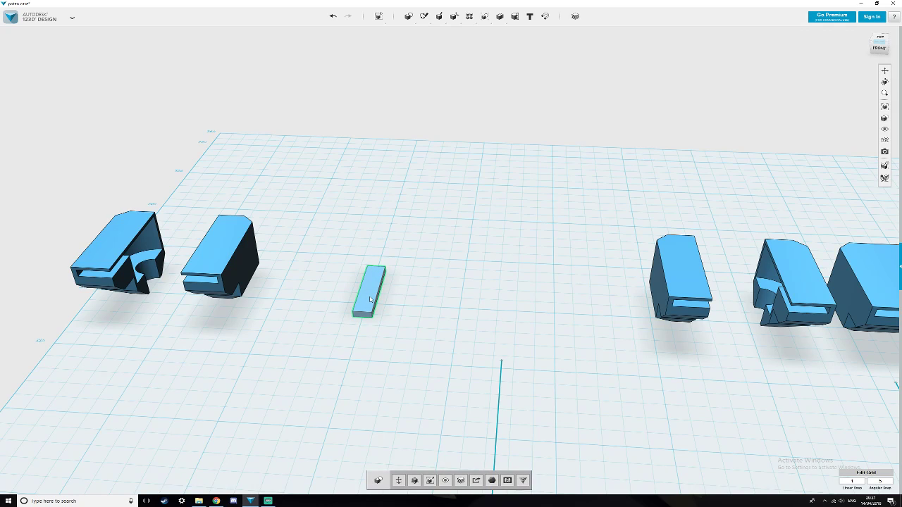
pyautogui.hotkey('ctrl', 't')
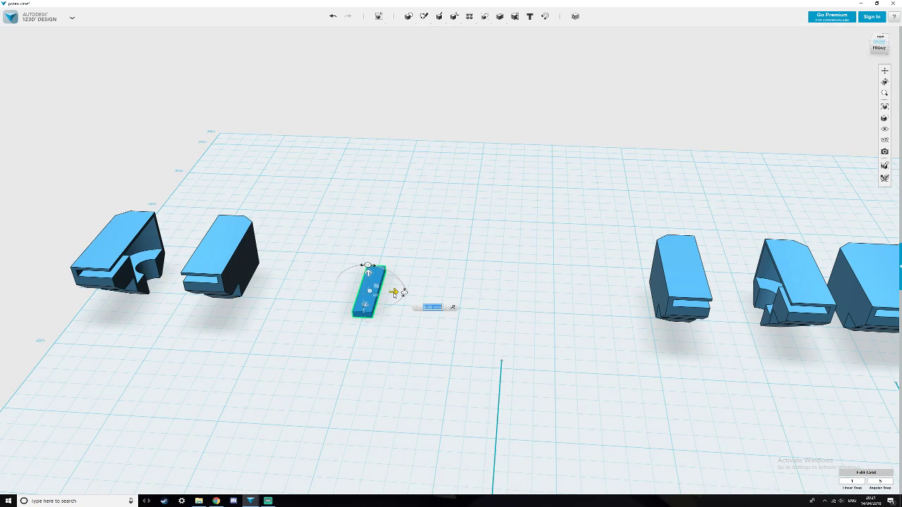
pyautogui.moveTo(383, 291); pyautogui.dragTo(356, 287)
pyautogui.click(373, 359)
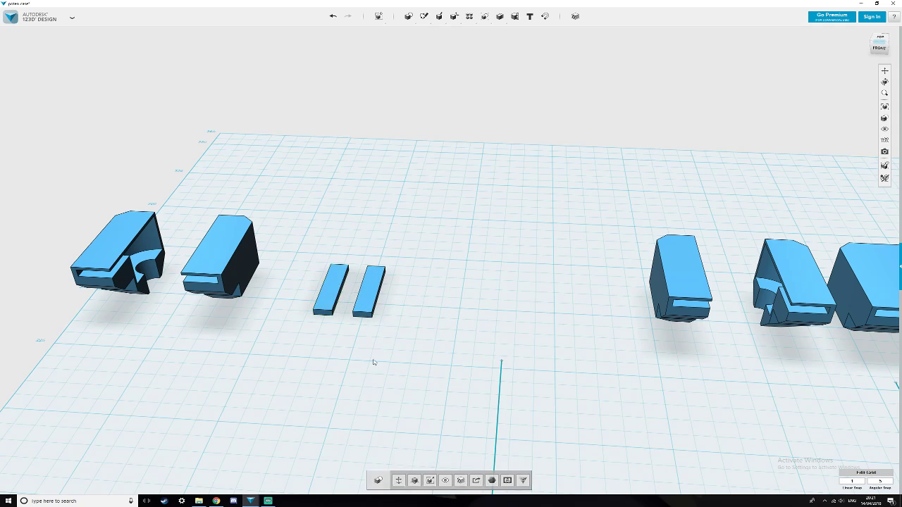
# Move the thin bar nearest the duplicated case halves toward them, widening the gap between the two bars.
pyautogui.moveTo(374, 363)
pyautogui.mouseDown(button='right')
pyautogui.moveTo(369, 352)
pyautogui.moveTo(370, 367)
pyautogui.moveTo(364, 362)
pyautogui.moveTo(373, 359)
pyautogui.moveTo(369, 348)
pyautogui.moveTo(367, 361)
pyautogui.mouseUp(button='right')
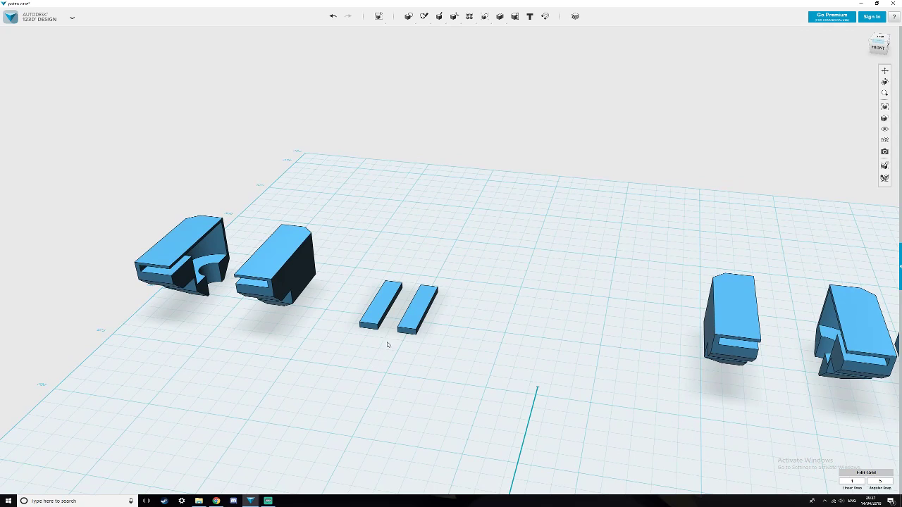
pyautogui.click(371, 310)
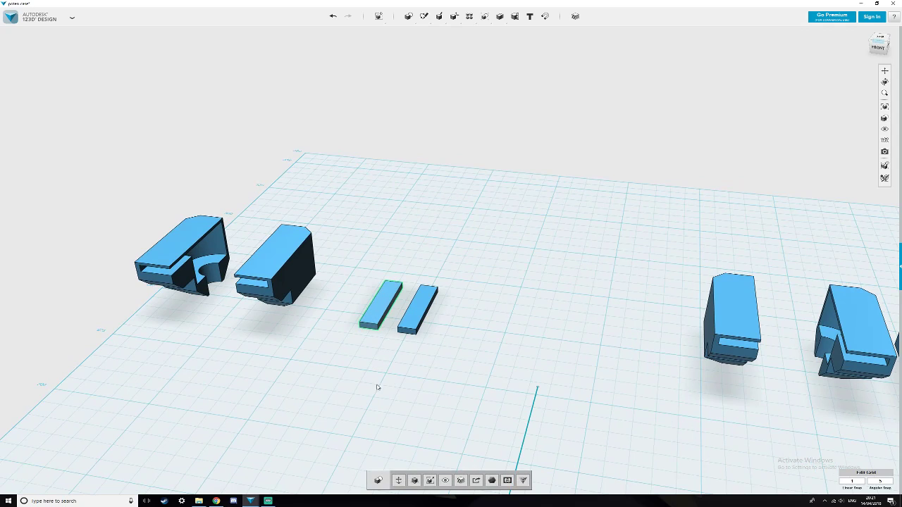
pyautogui.click(399, 480)
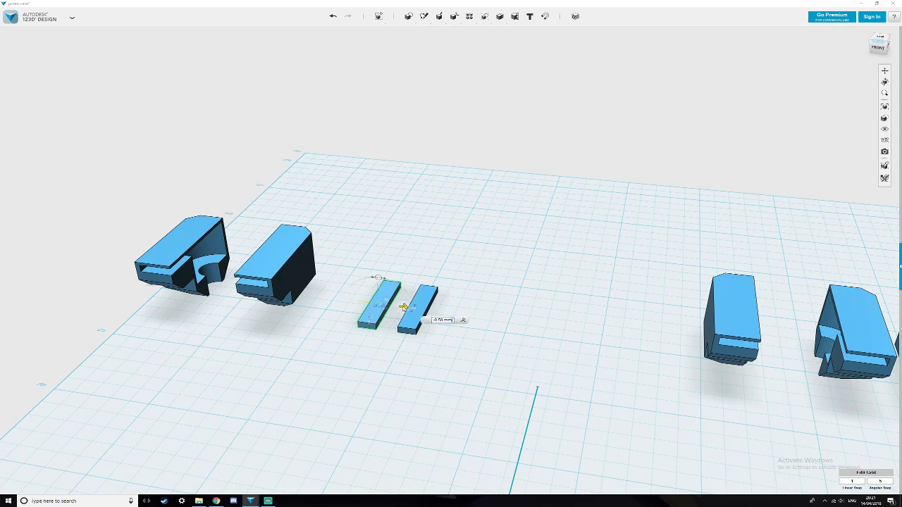
pyautogui.moveTo(404, 307); pyautogui.dragTo(388, 304)
pyautogui.click(476, 285)
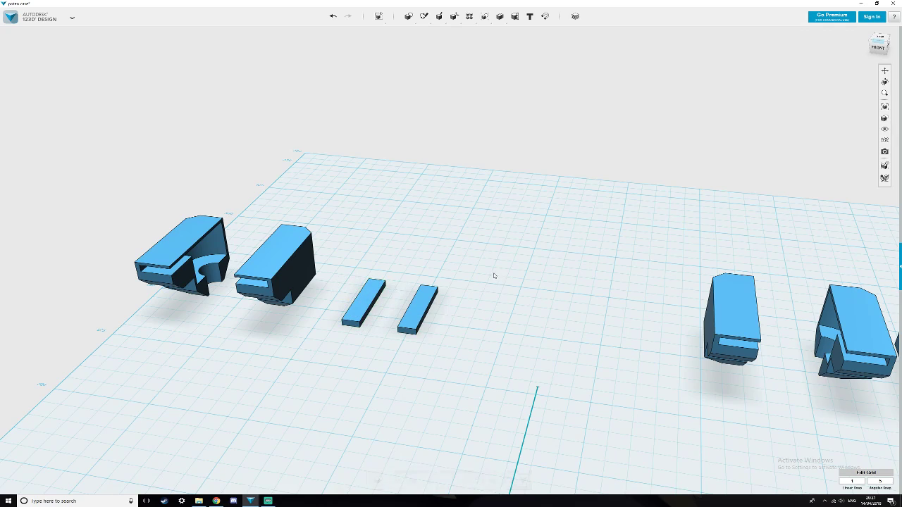
# Group the two thin bars into one object.
pyautogui.moveTo(493, 273); pyautogui.dragTo(441, 292)
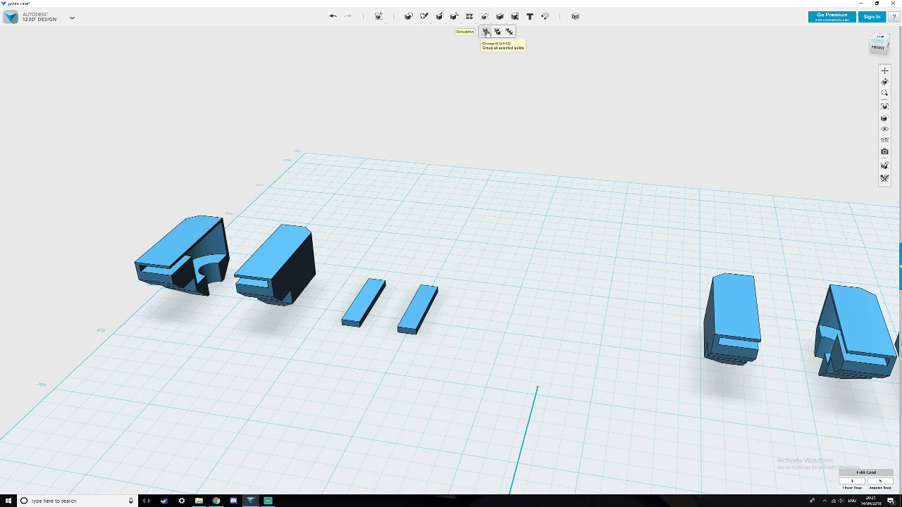
pyautogui.click(420, 310)
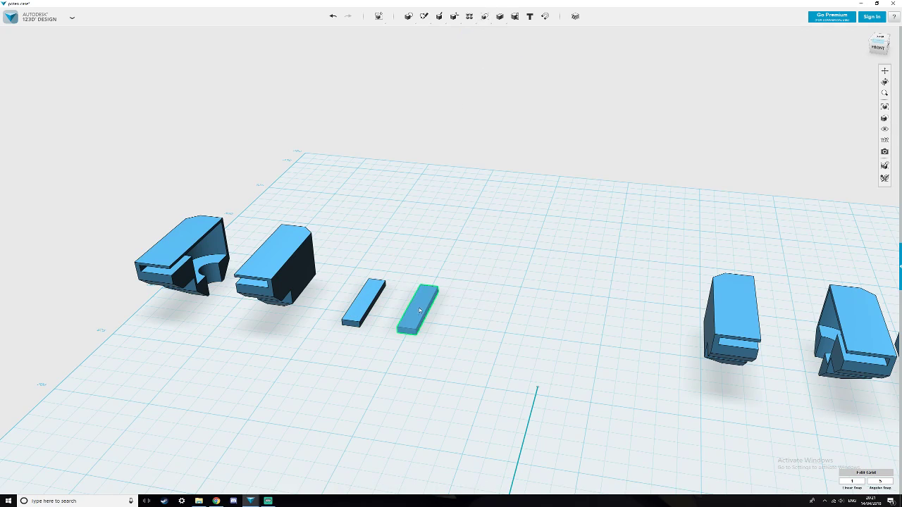
pyautogui.keyDown('shift'); pyautogui.click(371, 297); pyautogui.keyUp('shift')
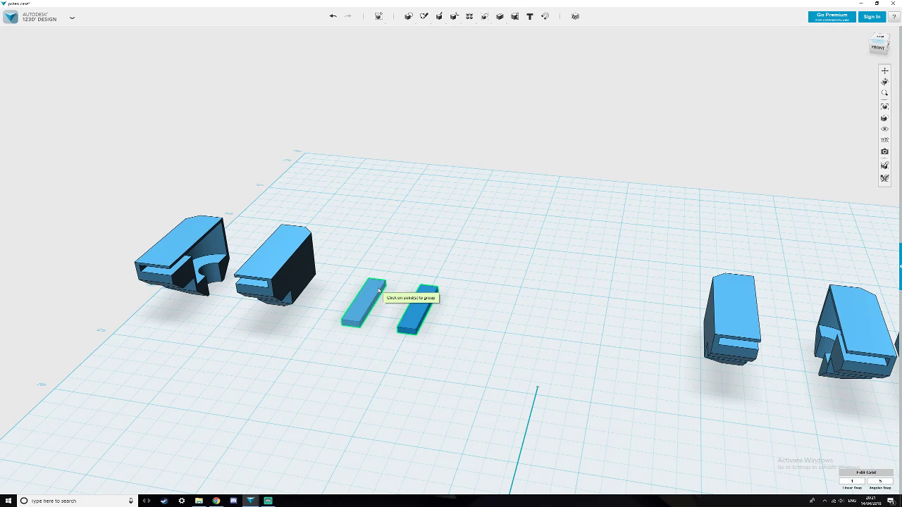
pyautogui.press('Return')
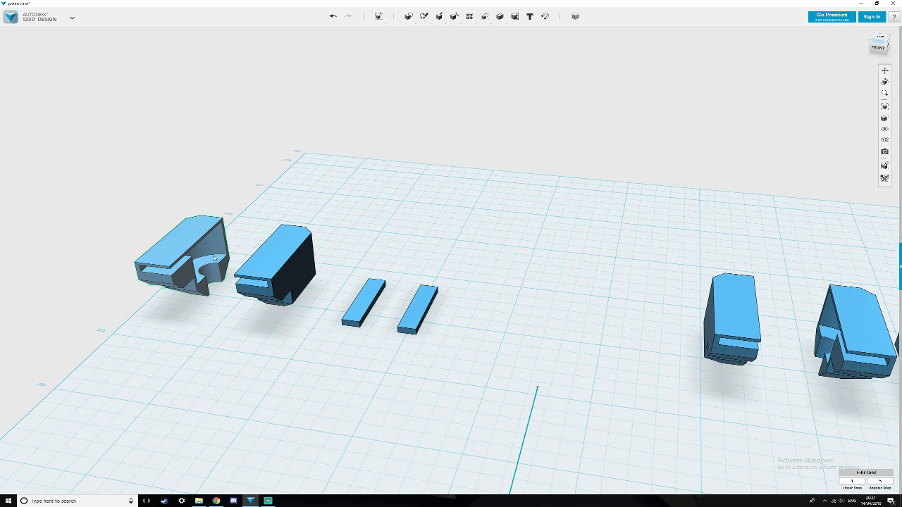
# Move the duplicated case half beside the bars against its matching half so the two close into a complete case.
pyautogui.click(260, 271)
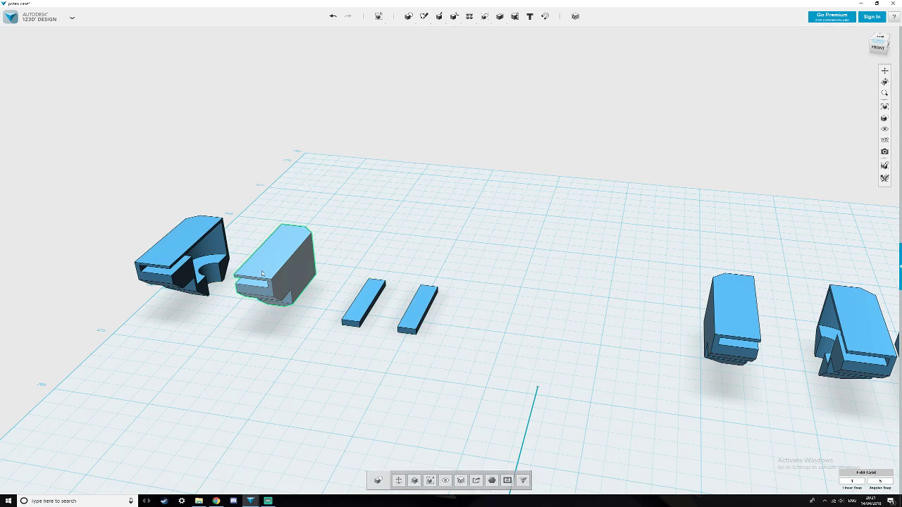
pyautogui.click(398, 481)
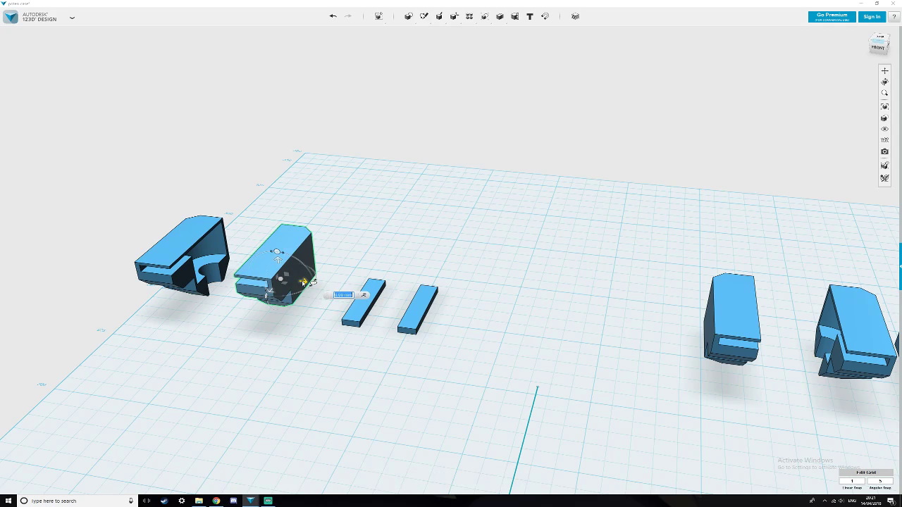
pyautogui.moveTo(303, 284); pyautogui.dragTo(242, 266)
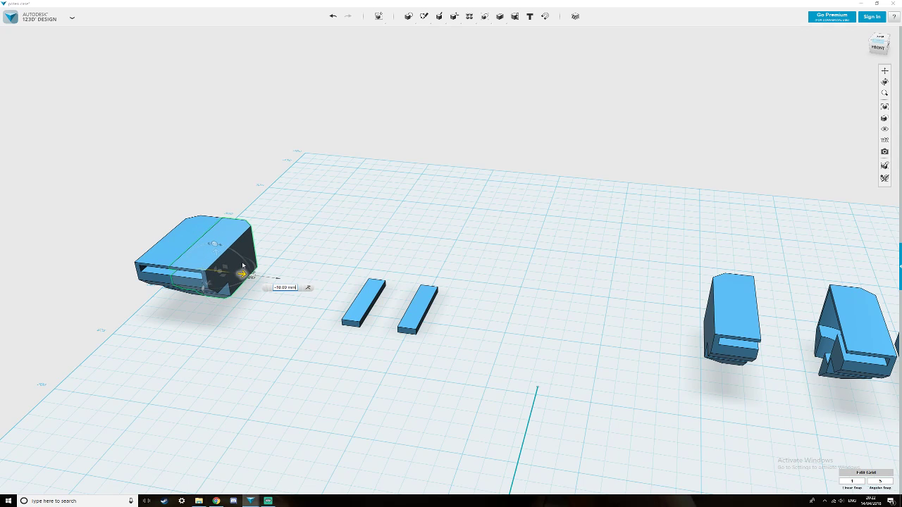
pyautogui.click(317, 246)
# Turn the grouped bars crosswise to the joined case halves and move them above the case's rear part.
pyautogui.moveTo(319, 252); pyautogui.dragTo(306, 301, button='right')
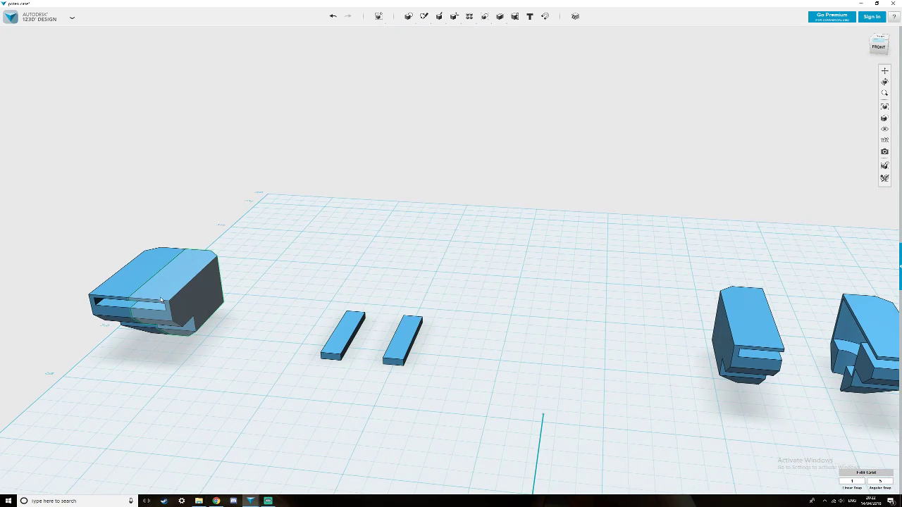
pyautogui.click(337, 342)
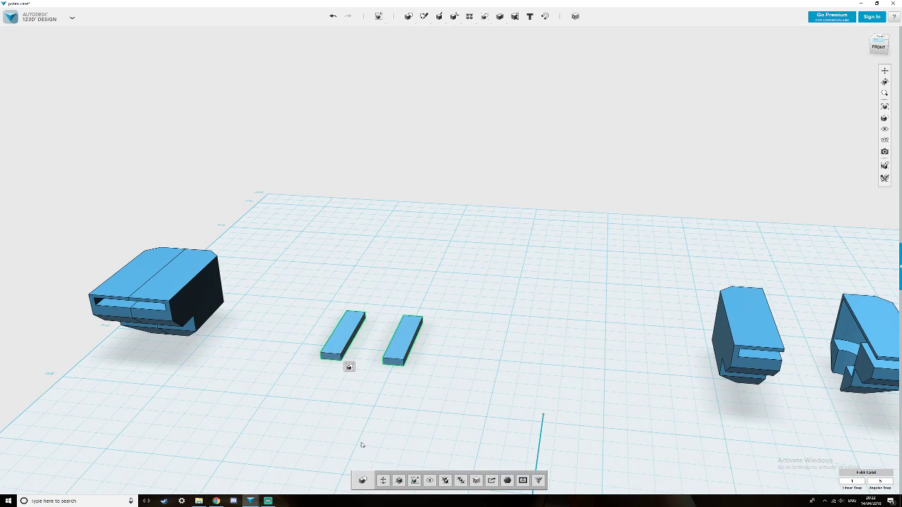
pyautogui.click(383, 482)
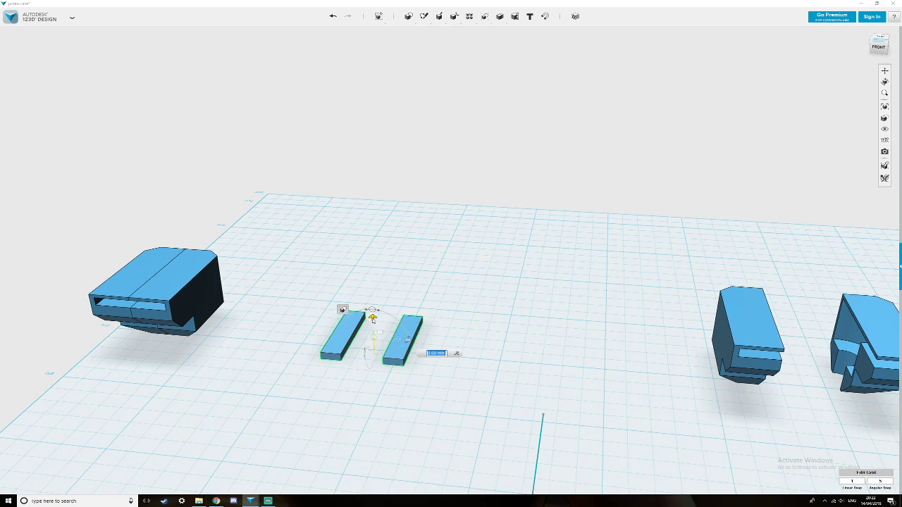
pyautogui.moveTo(372, 319); pyautogui.dragTo(145, 281)
pyautogui.click(334, 369)
pyautogui.moveTo(334, 368)
pyautogui.mouseDown(button='right')
pyautogui.moveTo(345, 362)
pyautogui.moveTo(326, 370)
pyautogui.mouseUp(button='right')
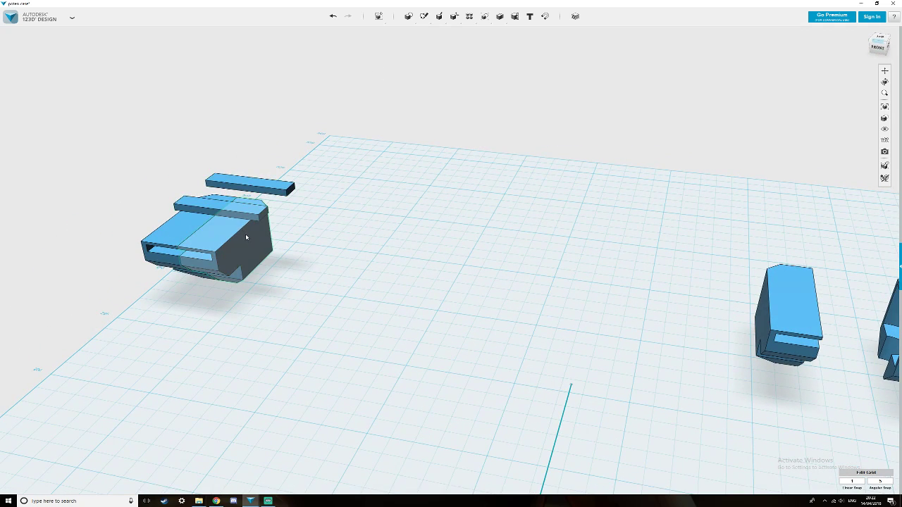
# Raise the outer case half about 54.5 mm straight up, clear of the other half and the bars.
pyautogui.moveTo(334, 316); pyautogui.dragTo(299, 290)
pyautogui.click(174, 241)
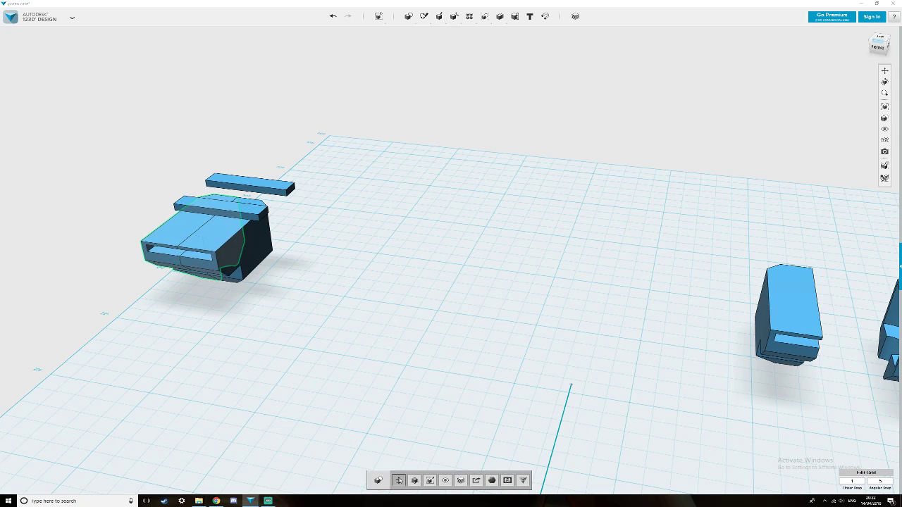
pyautogui.click(398, 480)
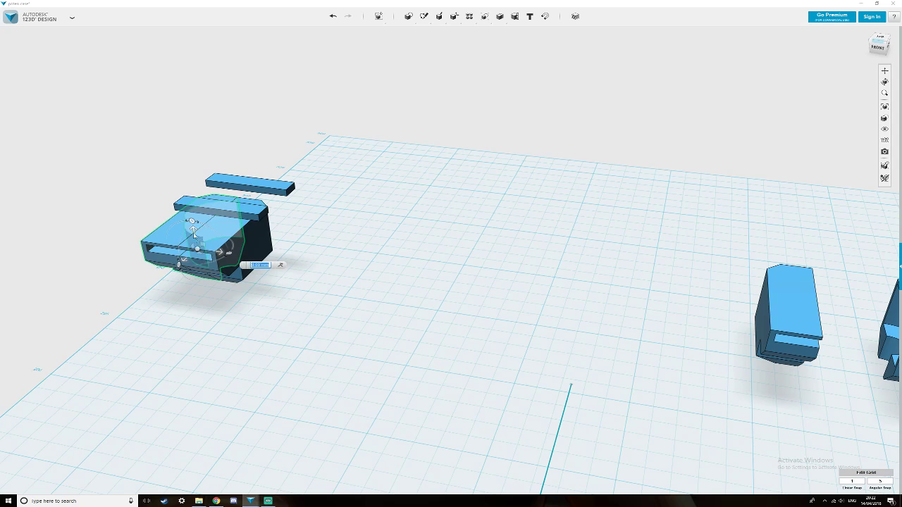
pyautogui.moveTo(193, 231); pyautogui.dragTo(180, 6)
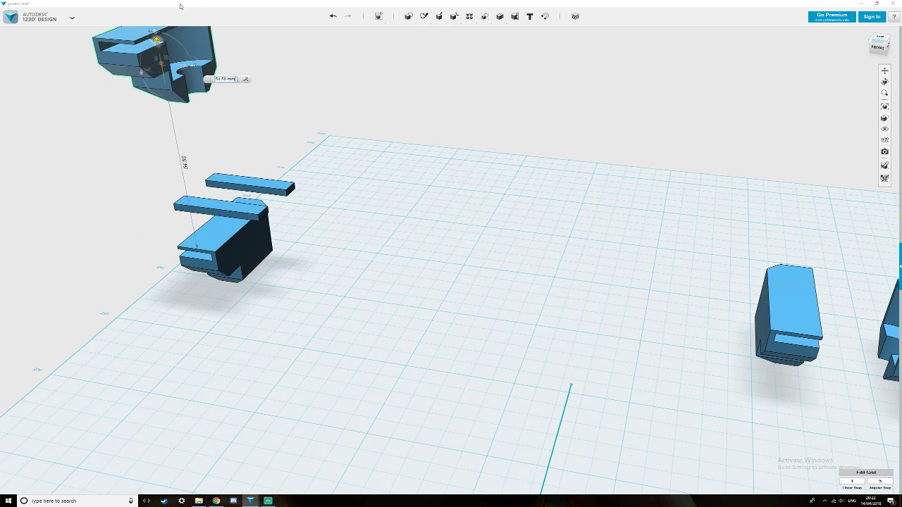
pyautogui.click(172, 168)
# Move the grouped bars 12 mm along the length of the lower case half, toward its slotted front end.
pyautogui.moveTo(172, 168); pyautogui.dragTo(173, 191, button='right')
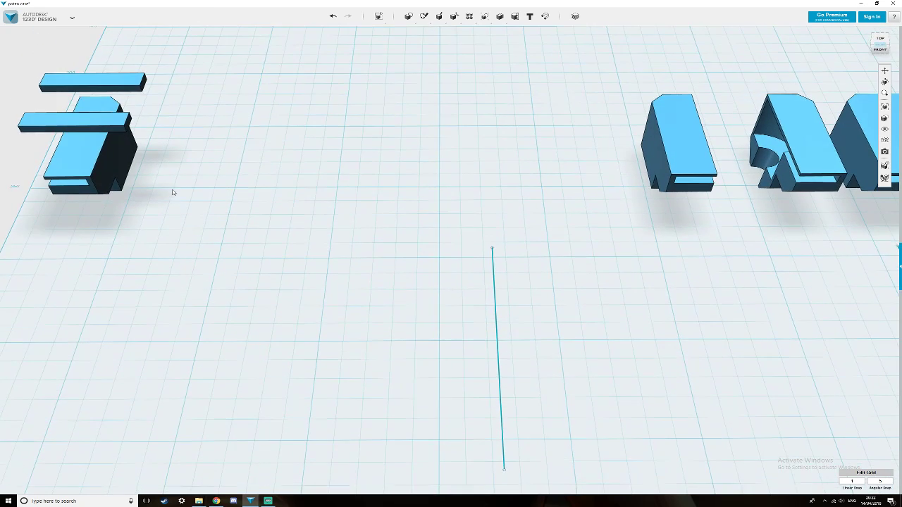
pyautogui.moveTo(173, 191); pyautogui.dragTo(479, 357, button='middle')
pyautogui.click(250, 208)
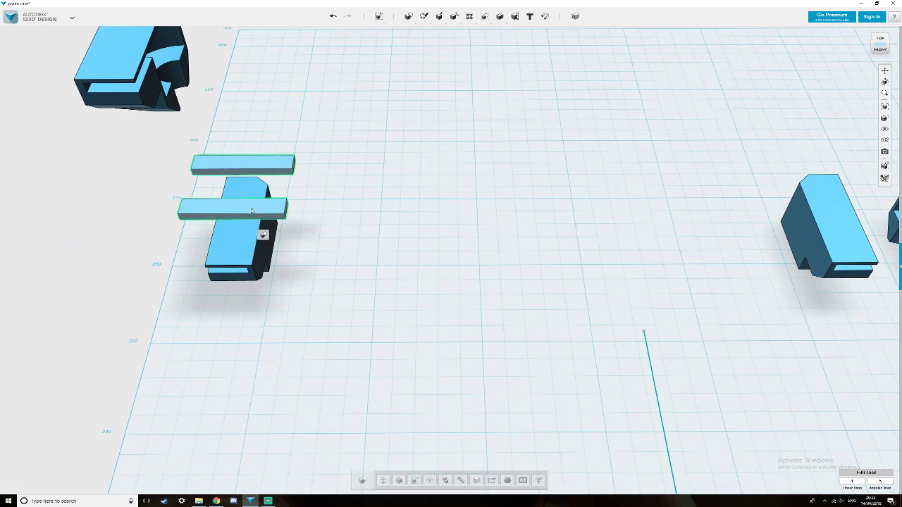
pyautogui.click(383, 480)
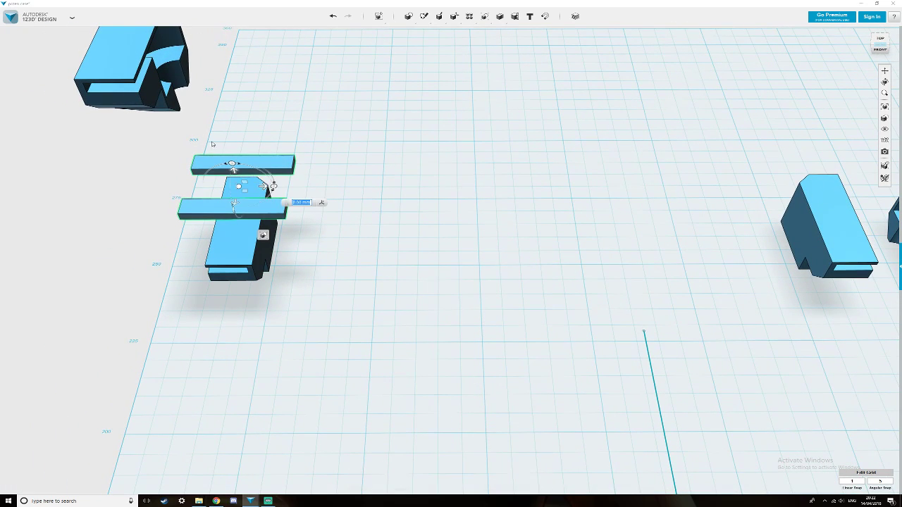
pyautogui.moveTo(234, 204); pyautogui.dragTo(218, 240)
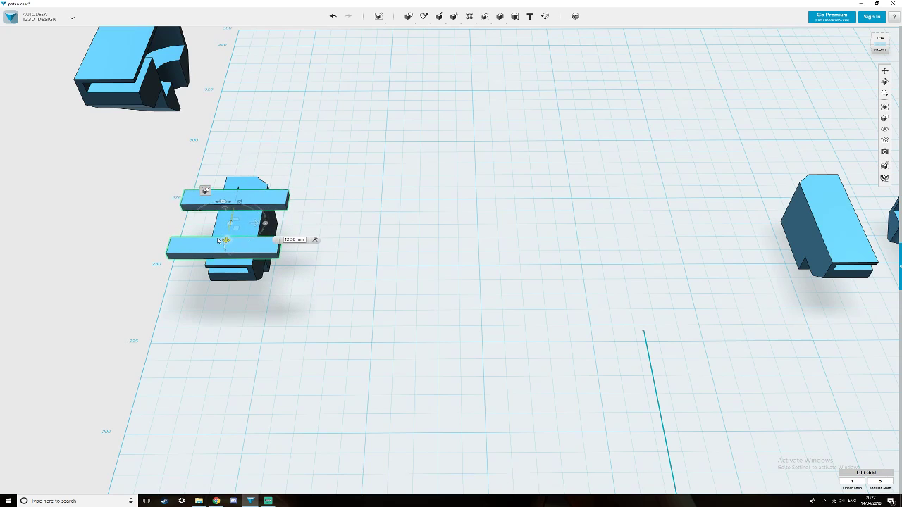
pyautogui.scroll(3, 218, 240)
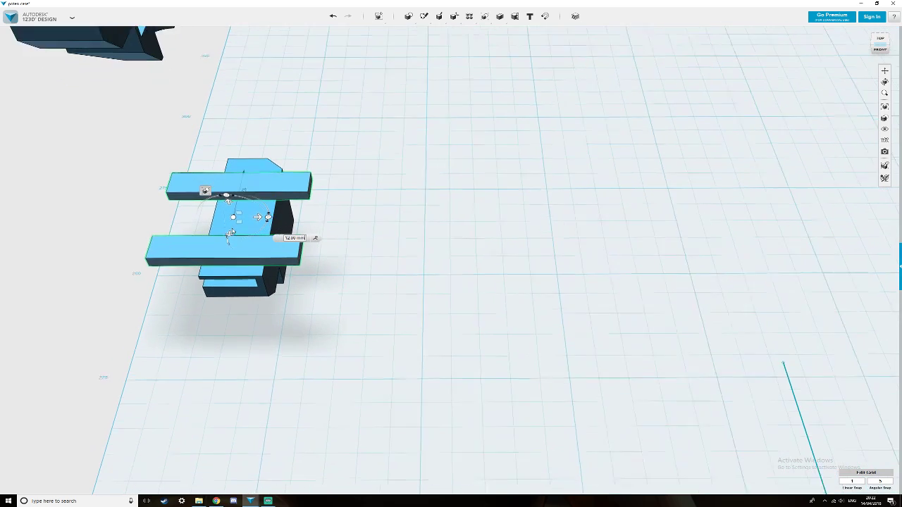
# Shift the grouped bars sideways until their ends sit just inside the outer wall of the lower case half.
pyautogui.moveTo(258, 216); pyautogui.dragTo(218, 207)
pyautogui.scroll(3, 312, 292)
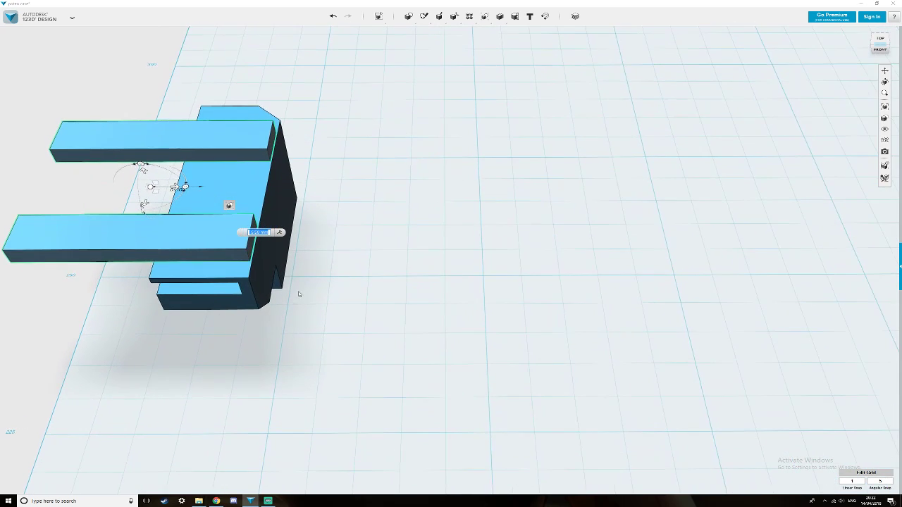
pyautogui.scroll(2, 299, 294)
pyautogui.moveTo(167, 182); pyautogui.dragTo(169, 182)
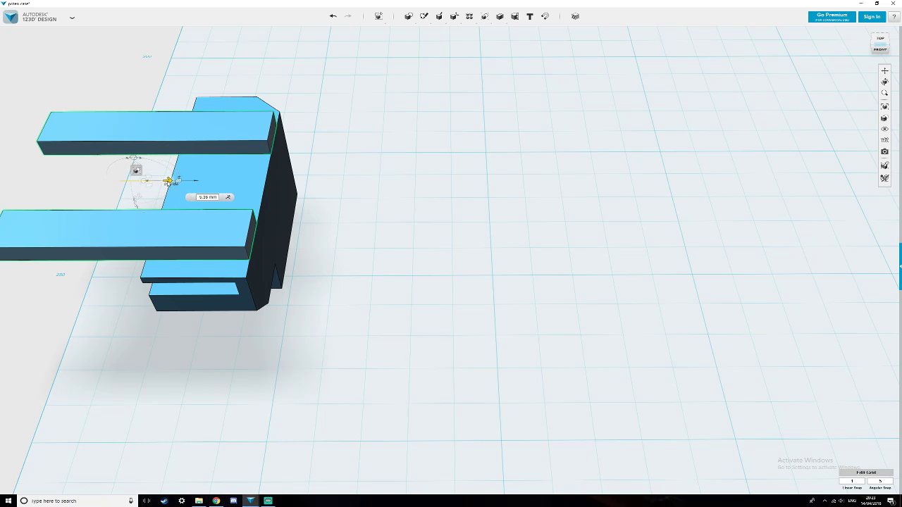
pyautogui.moveTo(362, 285); pyautogui.dragTo(364, 310, button='right')
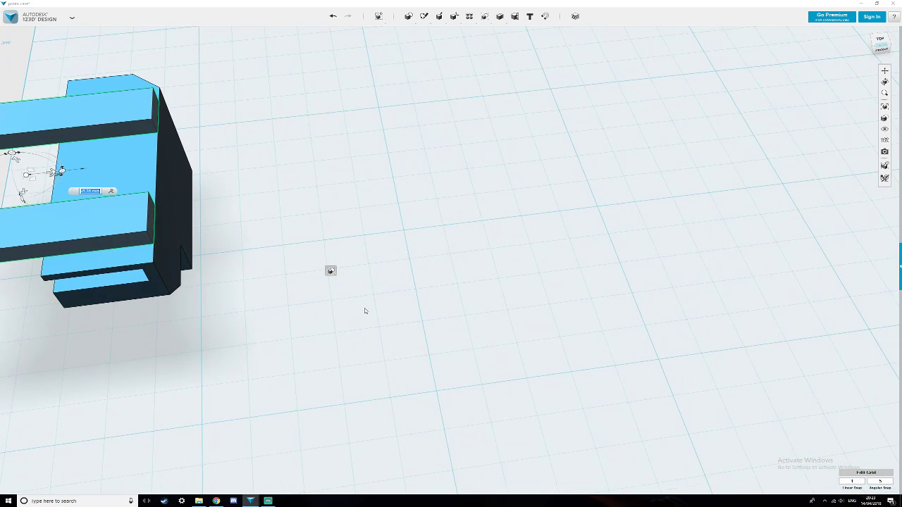
pyautogui.click(346, 325)
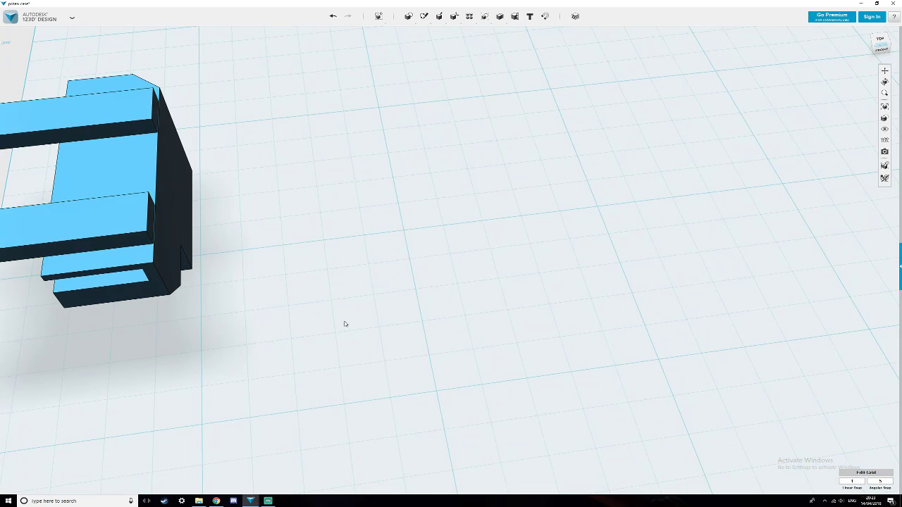
# Examine the placement of the grouped bars above the lower case half and their position relative to the raised half.
pyautogui.moveTo(299, 300); pyautogui.dragTo(390, 246, button='right')
pyautogui.moveTo(307, 320)
pyautogui.mouseDown(button='right')
pyautogui.moveTo(286, 319)
pyautogui.moveTo(303, 314)
pyautogui.mouseUp(button='right')
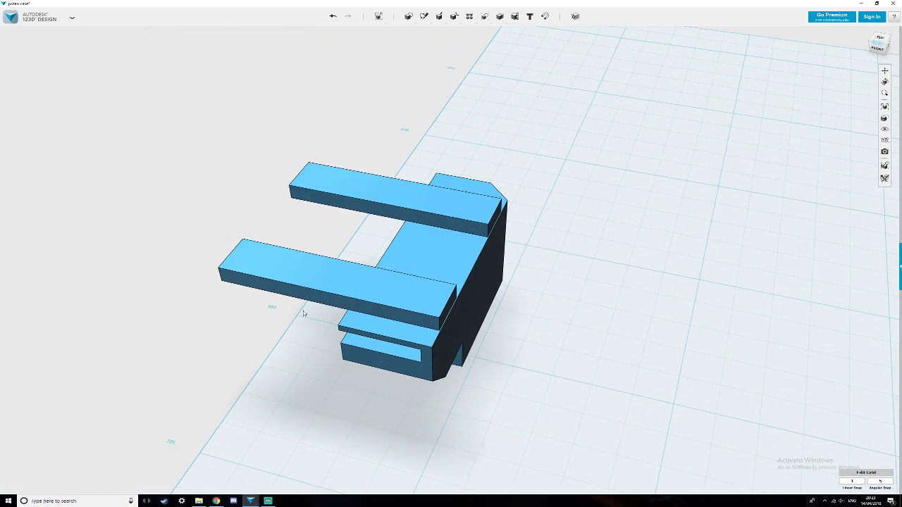
pyautogui.moveTo(393, 324); pyautogui.dragTo(397, 316, button='right')
pyautogui.moveTo(381, 286)
pyautogui.mouseDown(button='middle')
pyautogui.moveTo(374, 302)
pyautogui.moveTo(378, 163)
pyautogui.mouseUp(button='middle')
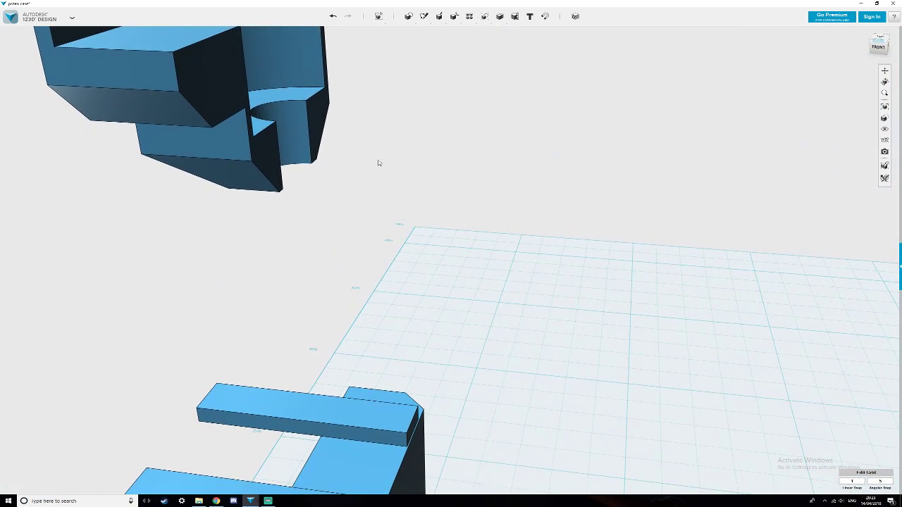
pyautogui.moveTo(321, 383); pyautogui.dragTo(369, 184, button='middle')
pyautogui.scroll(-1, 354, 346)
pyautogui.scroll(-8, 354, 346)
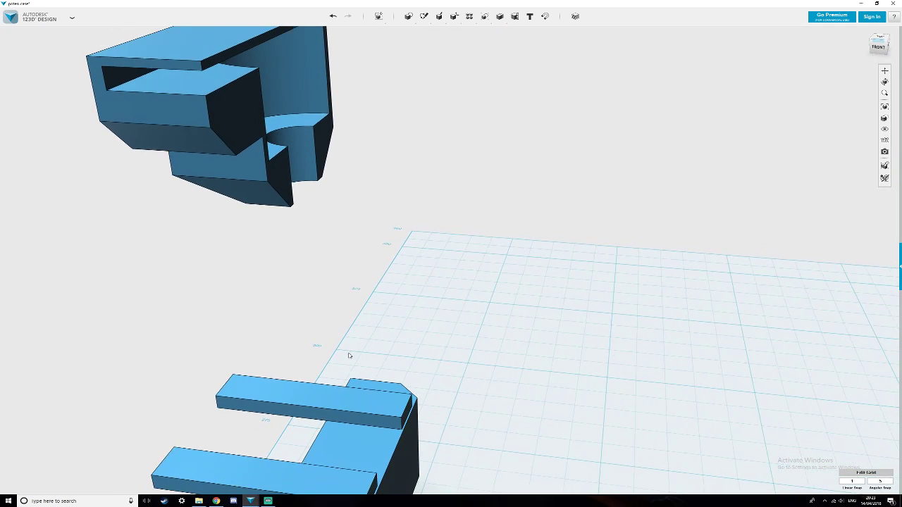
pyautogui.moveTo(346, 422); pyautogui.dragTo(414, 358, button='middle')
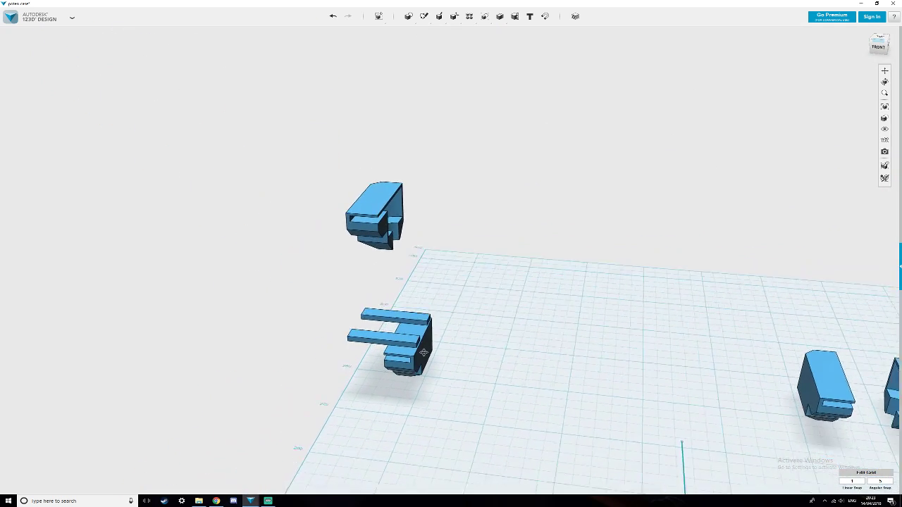
# Lower the grouped bars about 4 mm so they rest on the top face of the lower case half.
pyautogui.scroll(6, 415, 390)
pyautogui.moveTo(416, 392); pyautogui.dragTo(415, 382, button='right')
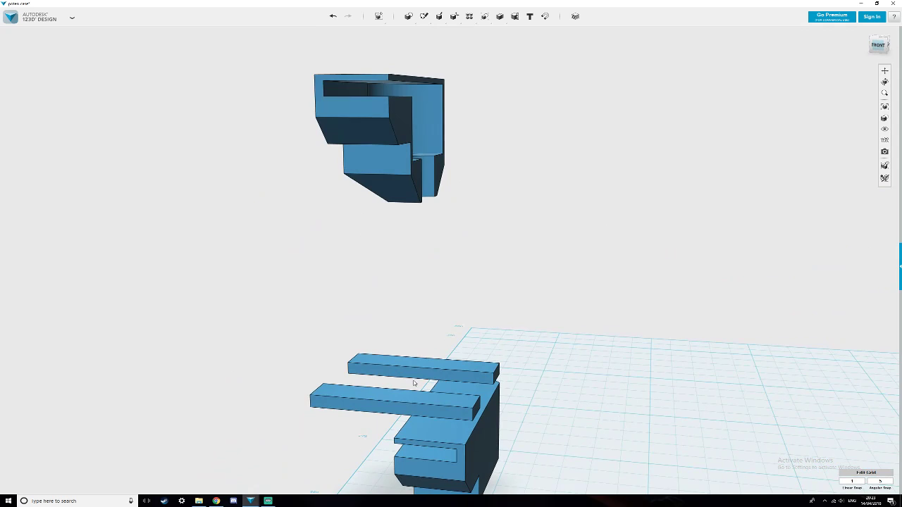
pyautogui.moveTo(417, 344); pyautogui.dragTo(437, 253, button='middle')
pyautogui.moveTo(423, 387); pyautogui.dragTo(477, 206, button='right')
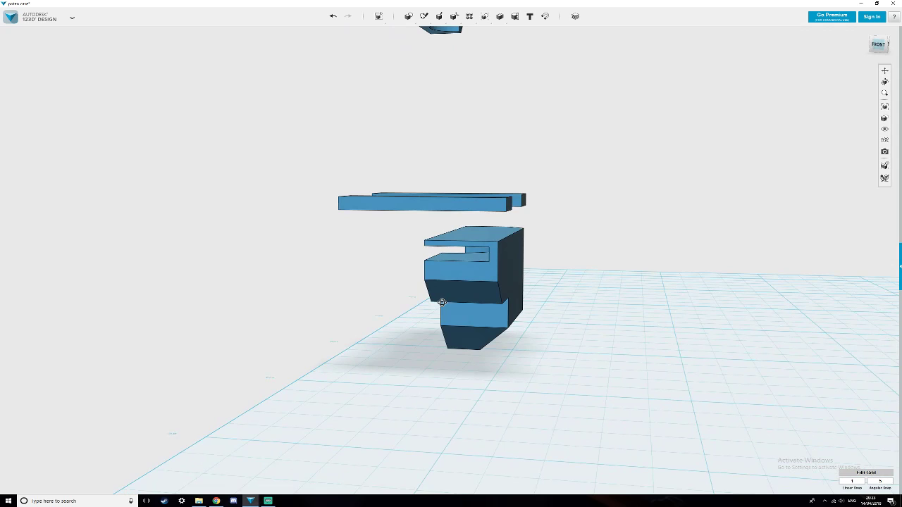
pyautogui.click(477, 207)
pyautogui.moveTo(378, 16)
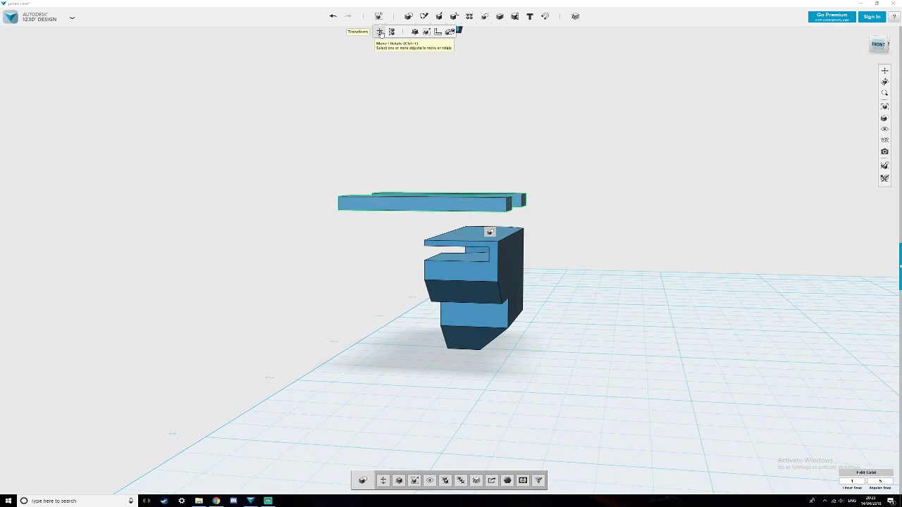
pyautogui.click(374, 31)
pyautogui.moveTo(439, 182); pyautogui.dragTo(445, 210)
pyautogui.scroll(5, 441, 204)
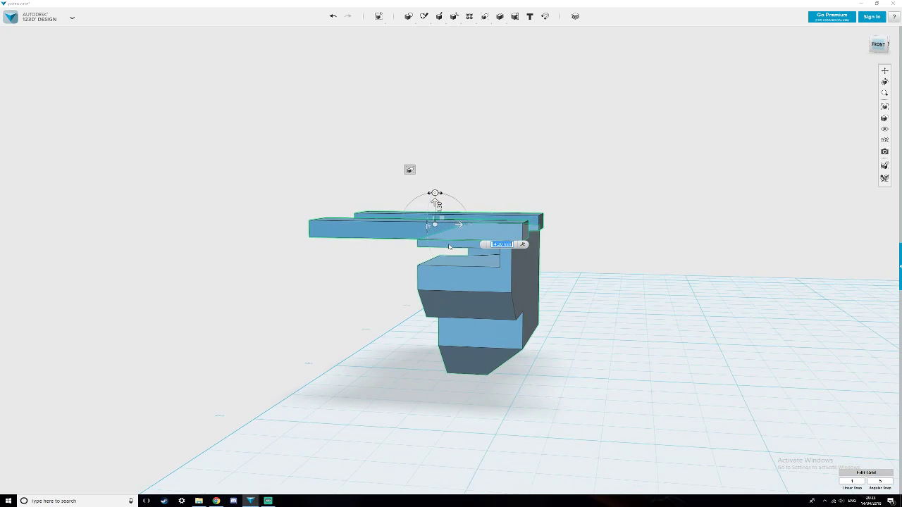
pyautogui.moveTo(476, 258); pyautogui.dragTo(524, 272, button='right')
pyautogui.click(466, 346)
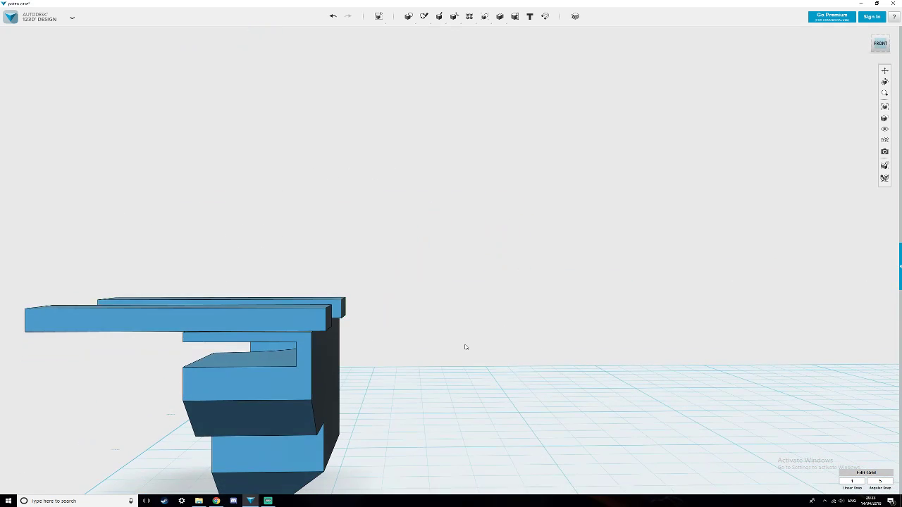
# Align the grouped bars and the lower case half with each other along the case's outer side.
pyautogui.moveTo(464, 345); pyautogui.dragTo(434, 340, button='right')
pyautogui.scroll(-10, 461, 269)
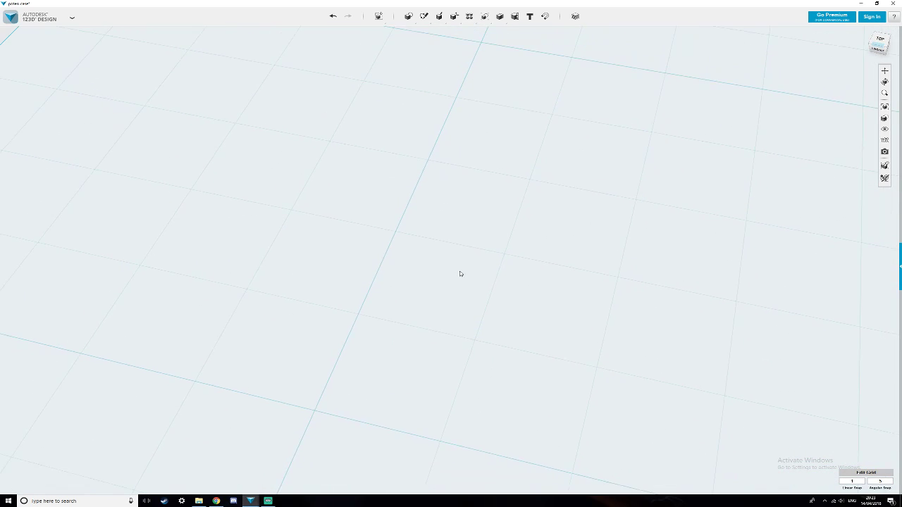
pyautogui.moveTo(491, 186); pyautogui.dragTo(407, 321, button='middle')
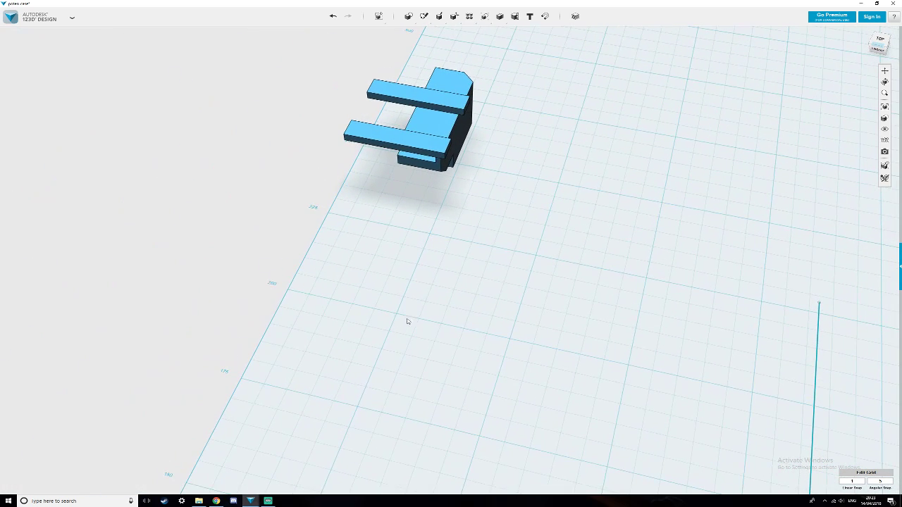
pyautogui.scroll(-2, 520, 195)
pyautogui.moveTo(519, 193); pyautogui.dragTo(452, 299, button='middle')
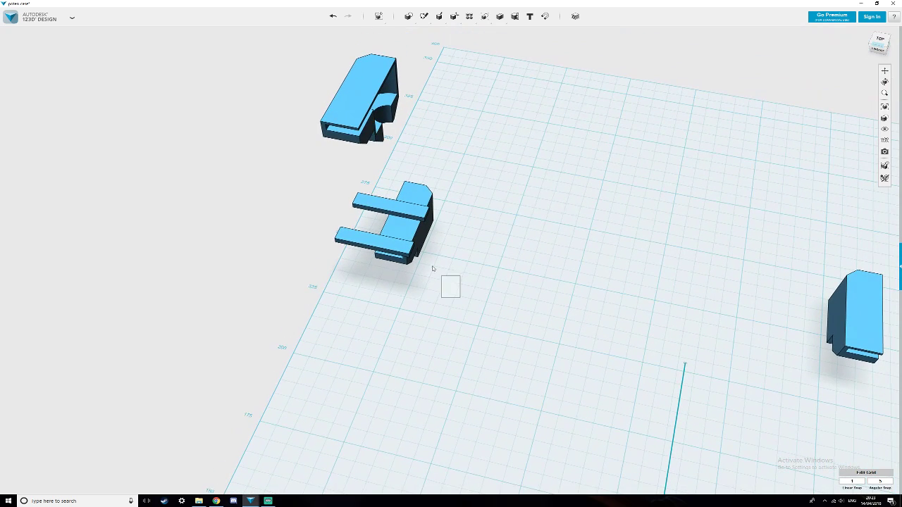
pyautogui.moveTo(432, 269); pyautogui.dragTo(351, 183)
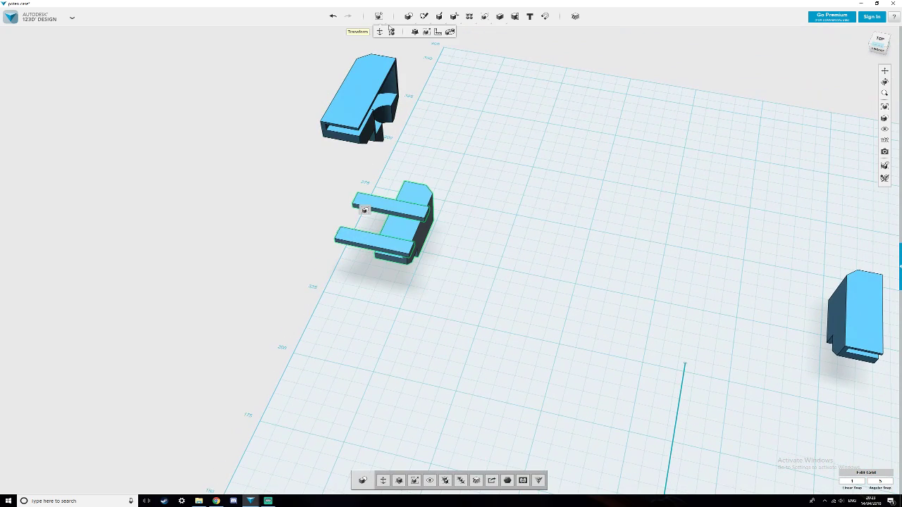
pyautogui.click(392, 31)
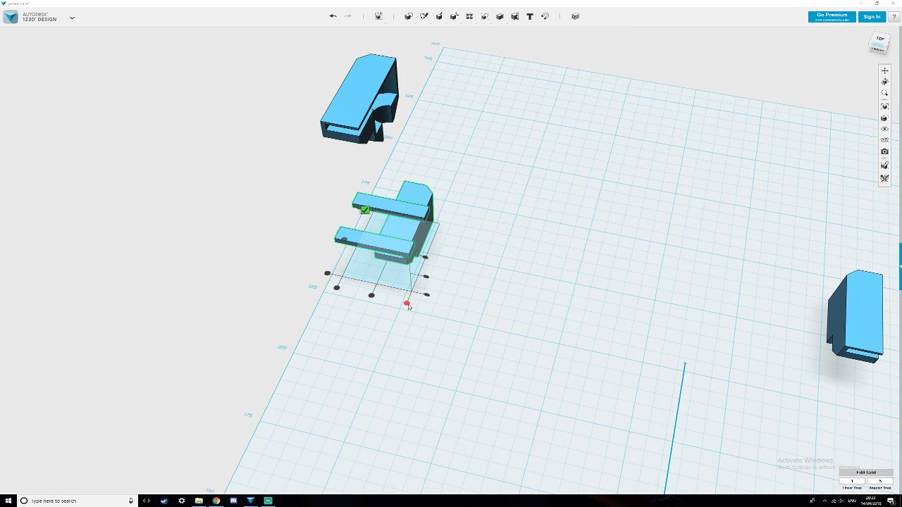
pyautogui.click(406, 304)
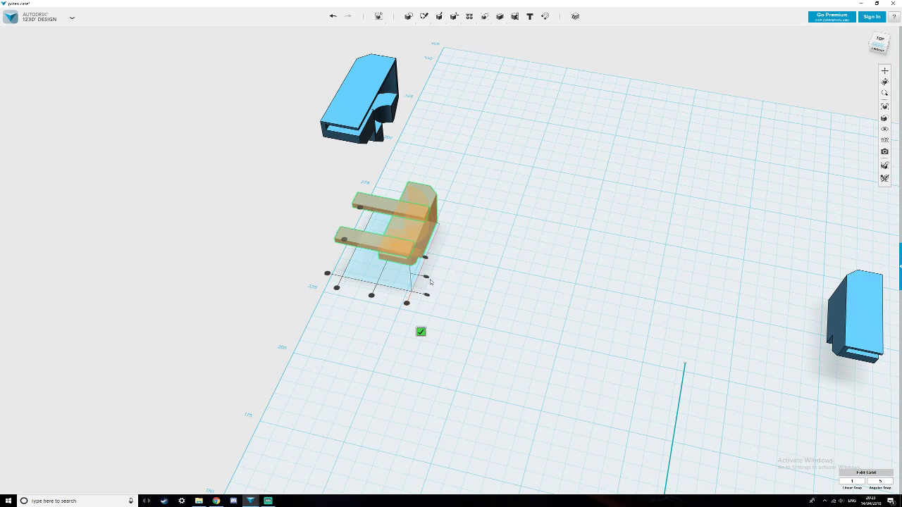
pyautogui.moveTo(444, 282)
pyautogui.mouseDown(button='right')
pyautogui.moveTo(419, 274)
pyautogui.moveTo(428, 276)
pyautogui.mouseUp(button='right')
pyautogui.moveTo(410, 241); pyautogui.dragTo(410, 241)
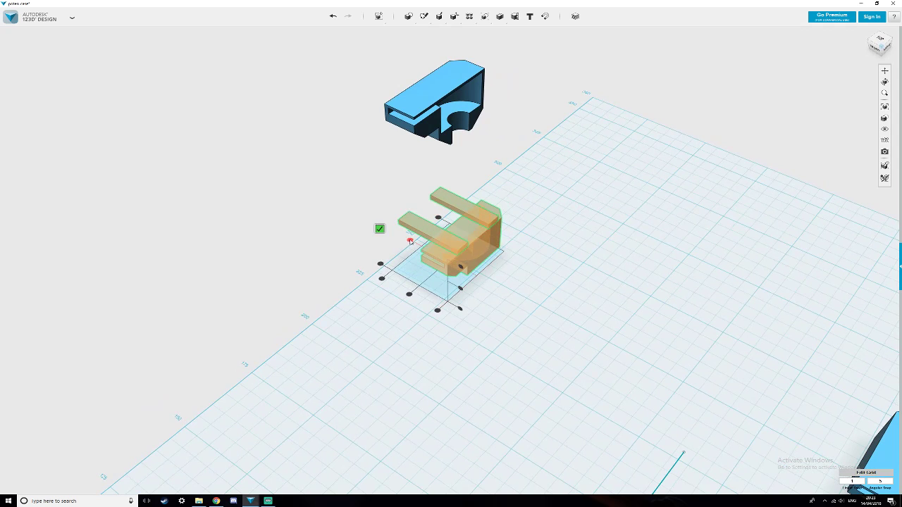
pyautogui.click(536, 289)
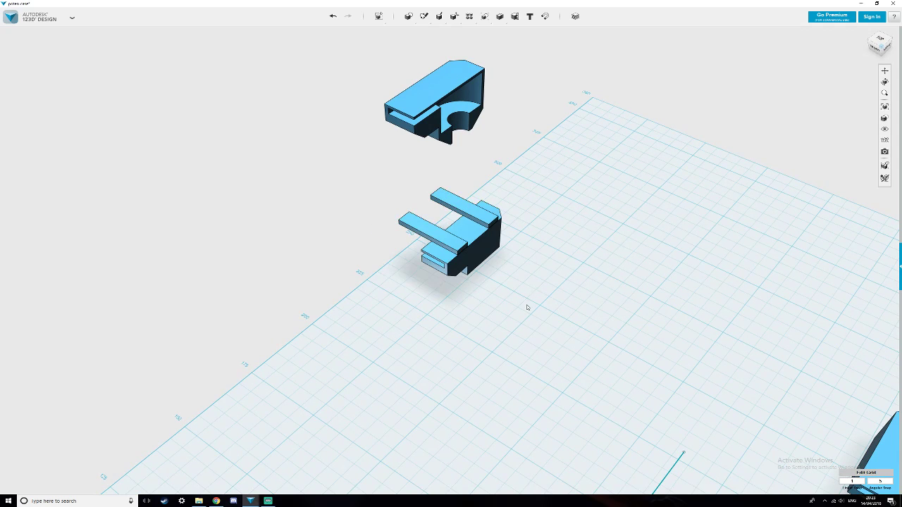
# Nudge the grouped bars slightly along their length toward the outer wall of the lower case half.
pyautogui.scroll(5, 527, 307)
pyautogui.scroll(5, 525, 304)
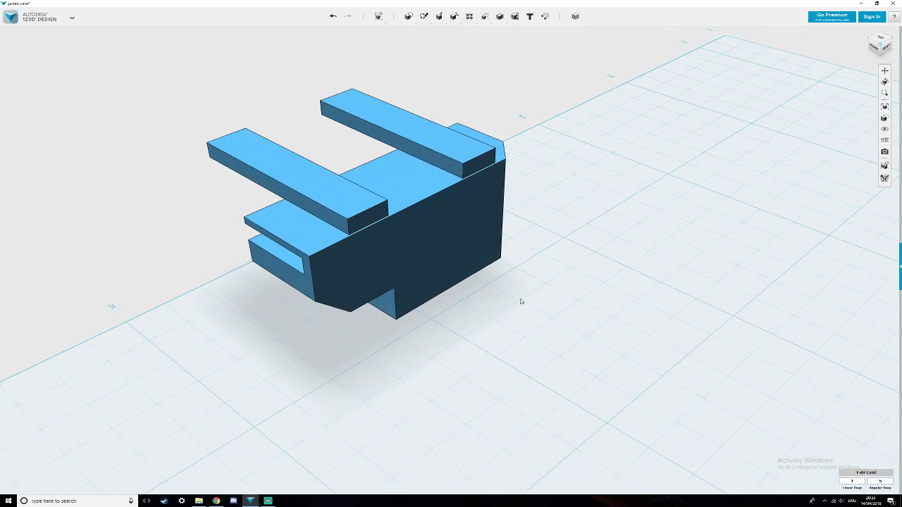
pyautogui.moveTo(519, 302); pyautogui.dragTo(520, 300, button='right')
pyautogui.moveTo(520, 300); pyautogui.dragTo(693, 423, button='middle')
pyautogui.moveTo(468, 262); pyautogui.dragTo(489, 338, button='right')
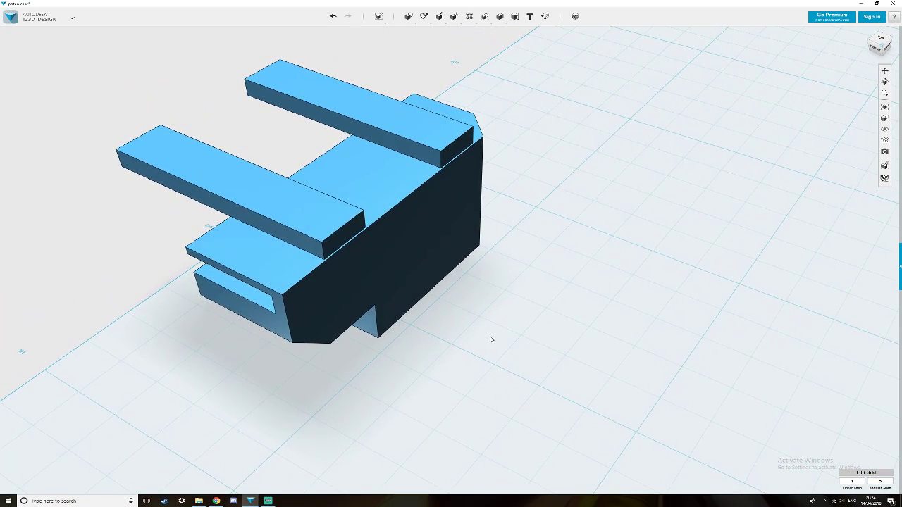
pyautogui.click(320, 248)
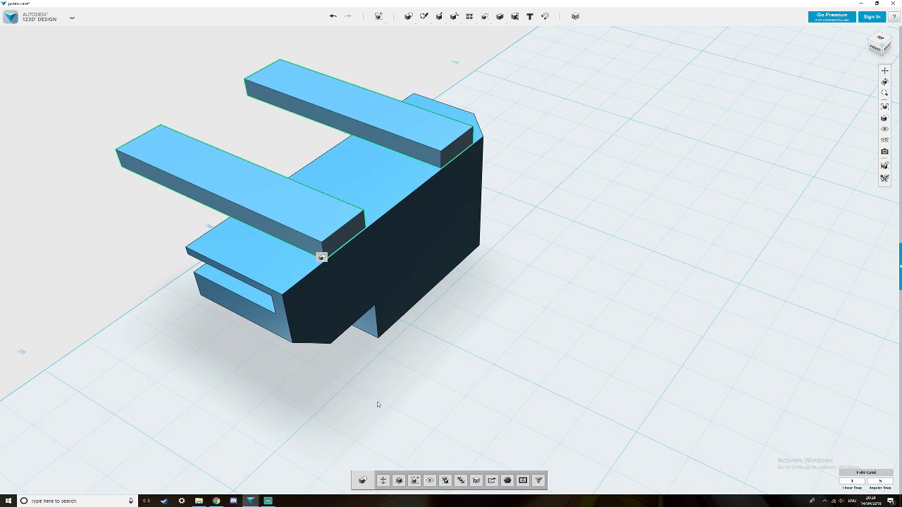
pyautogui.click(383, 481)
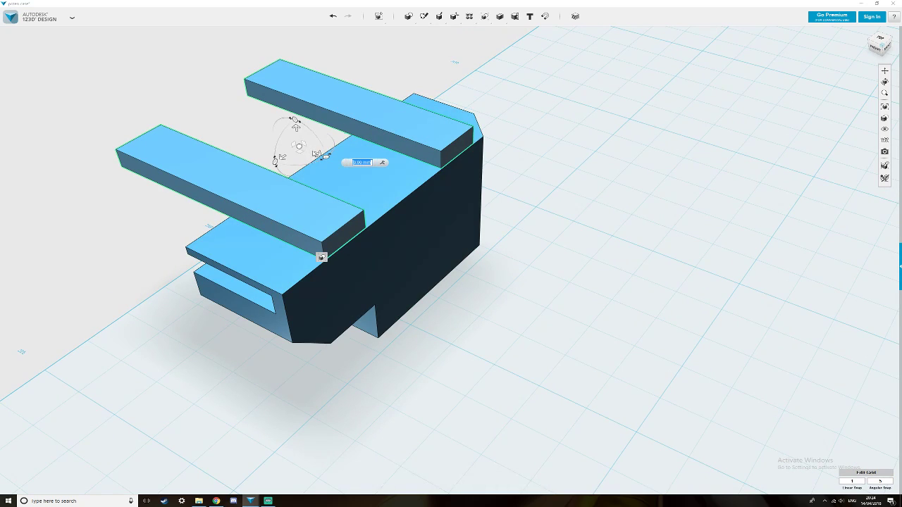
pyautogui.moveTo(315, 153); pyautogui.dragTo(316, 154)
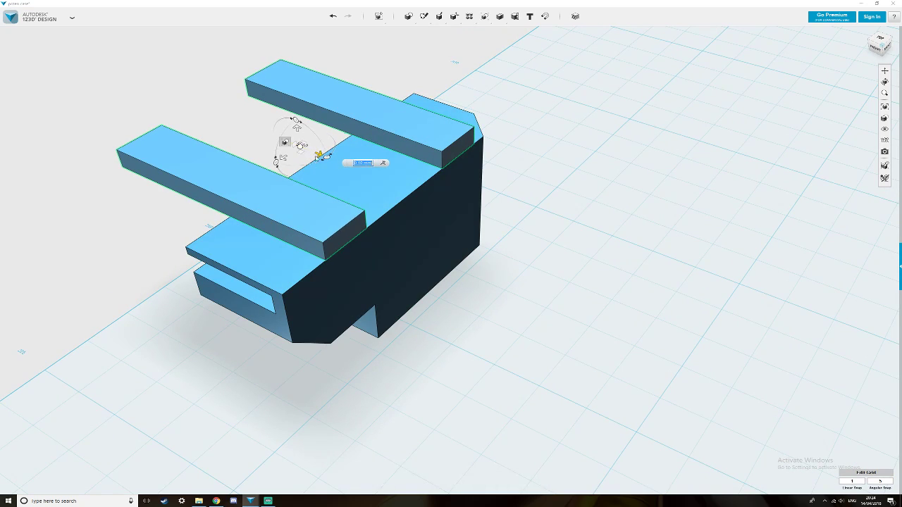
pyautogui.scroll(2, 350, 286)
pyautogui.moveTo(343, 303); pyautogui.dragTo(355, 303, button='right')
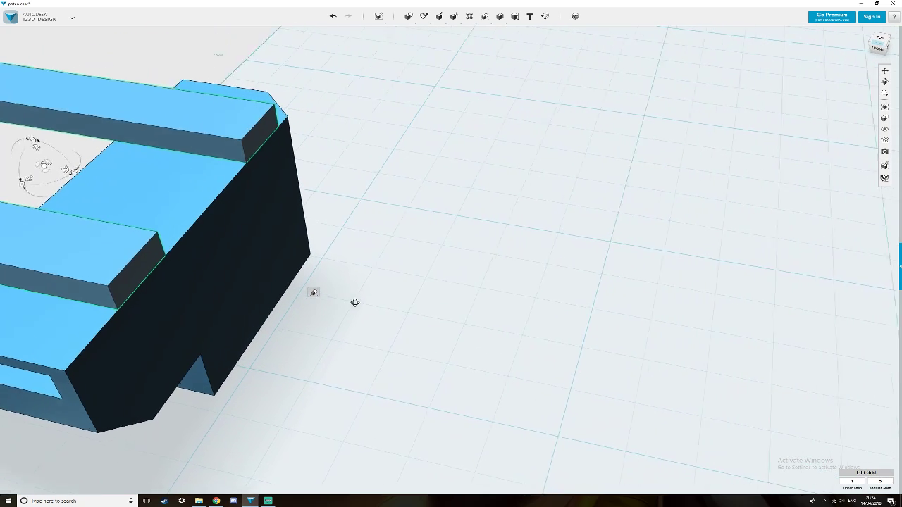
pyautogui.click(348, 353)
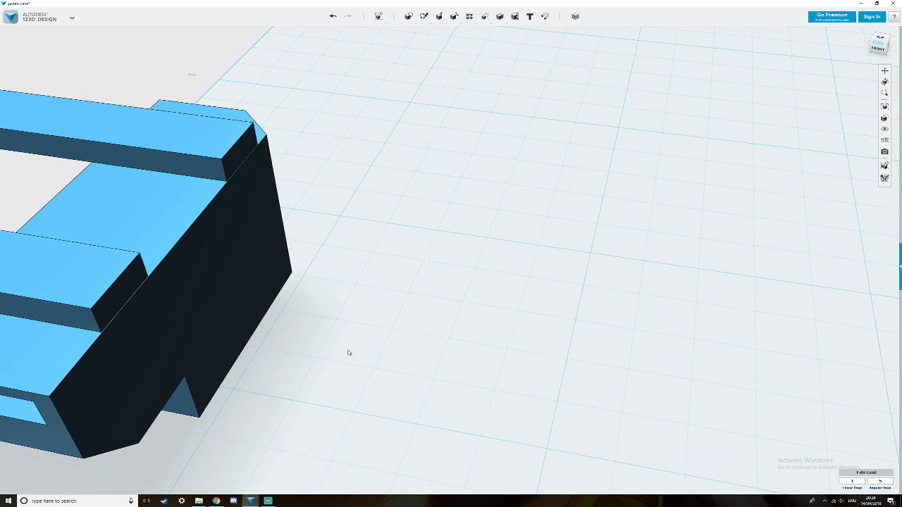
# Examine how the bar ends line up with the outer wall of the lower case half.
pyautogui.moveTo(407, 350); pyautogui.dragTo(431, 346, button='middle')
pyautogui.scroll(-2, 319, 392)
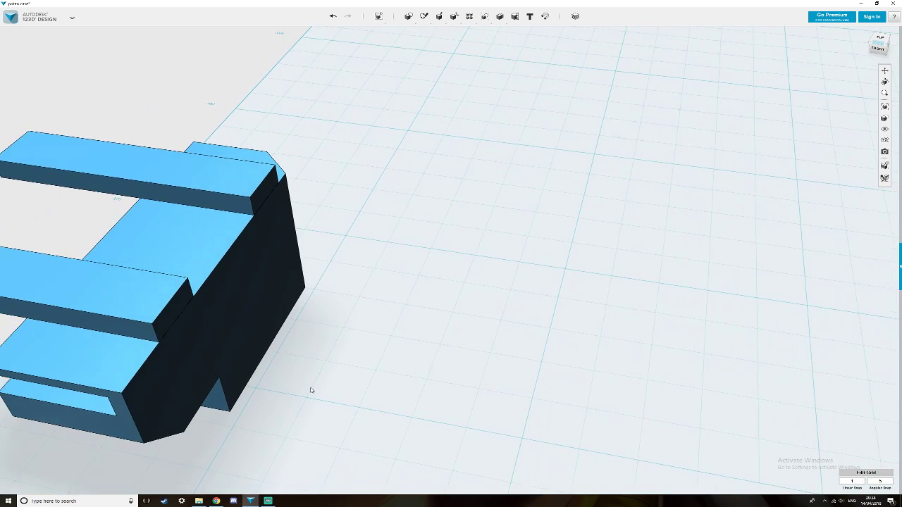
pyautogui.scroll(-2, 311, 391)
pyautogui.moveTo(309, 387); pyautogui.dragTo(312, 385, button='right')
pyautogui.moveTo(410, 364); pyautogui.dragTo(584, 317, button='middle')
pyautogui.scroll(-2, 425, 395)
pyautogui.moveTo(425, 397); pyautogui.dragTo(482, 377, button='middle')
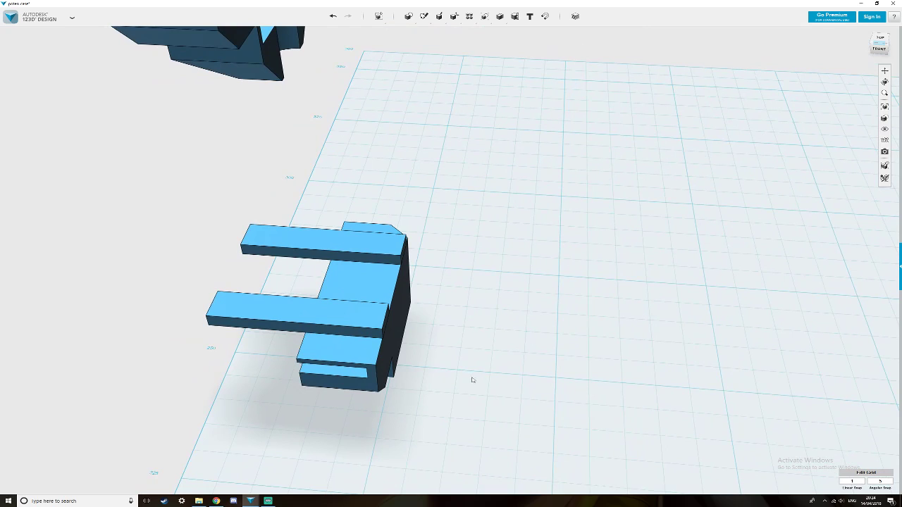
pyautogui.scroll(2, 472, 379)
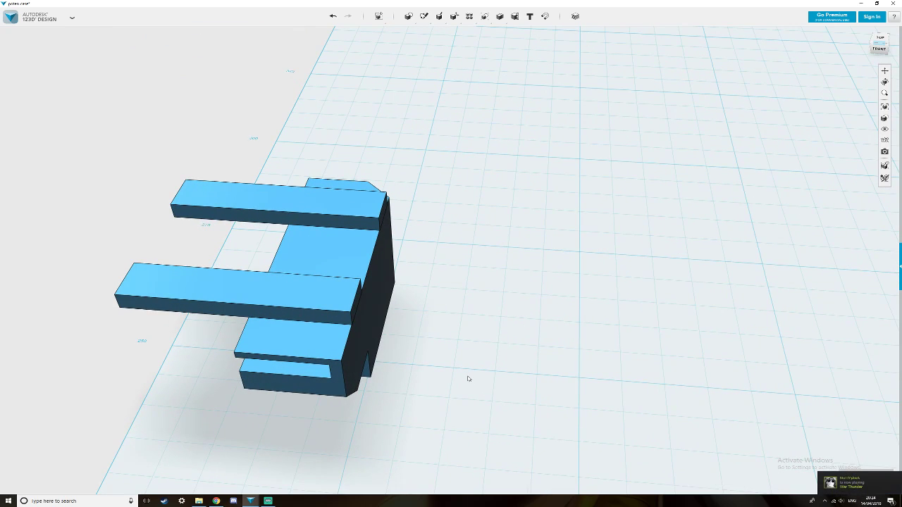
pyautogui.scroll(-5, 467, 379)
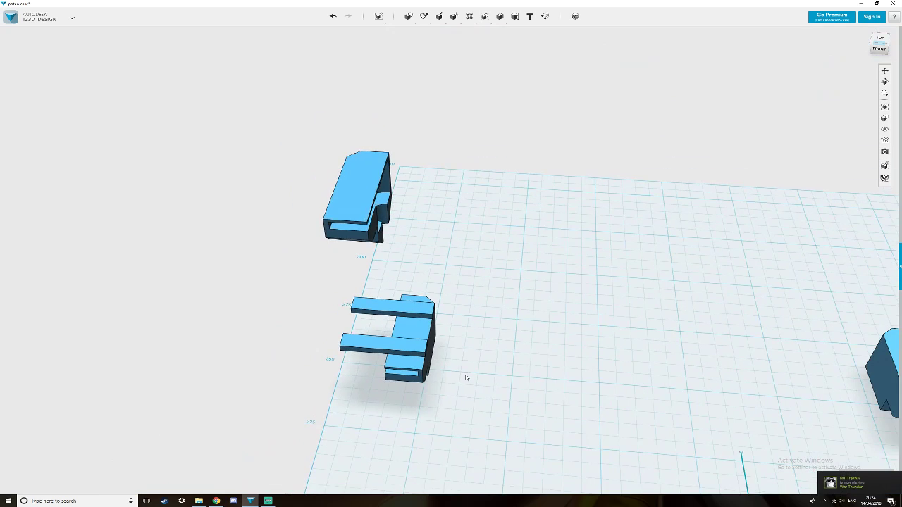
# Merge both bars with the lower case half into a single solid.
pyautogui.moveTo(499, 16)
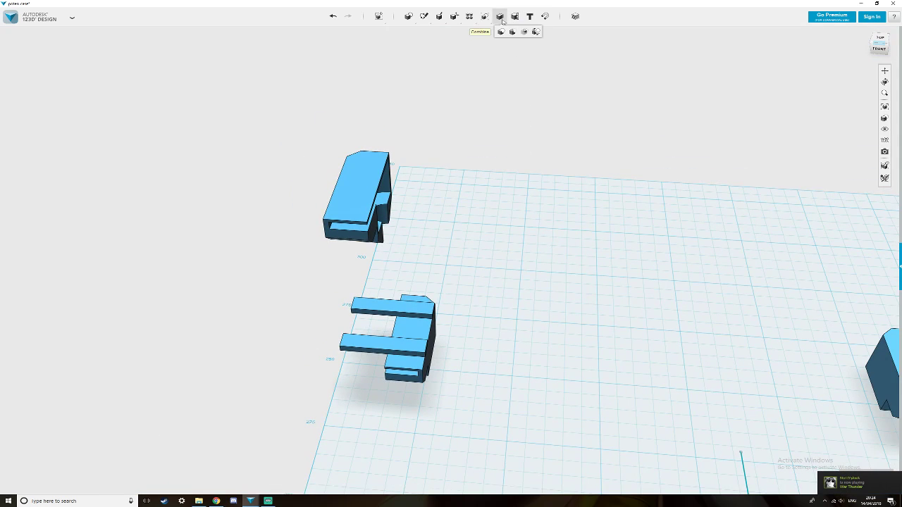
pyautogui.click(500, 32)
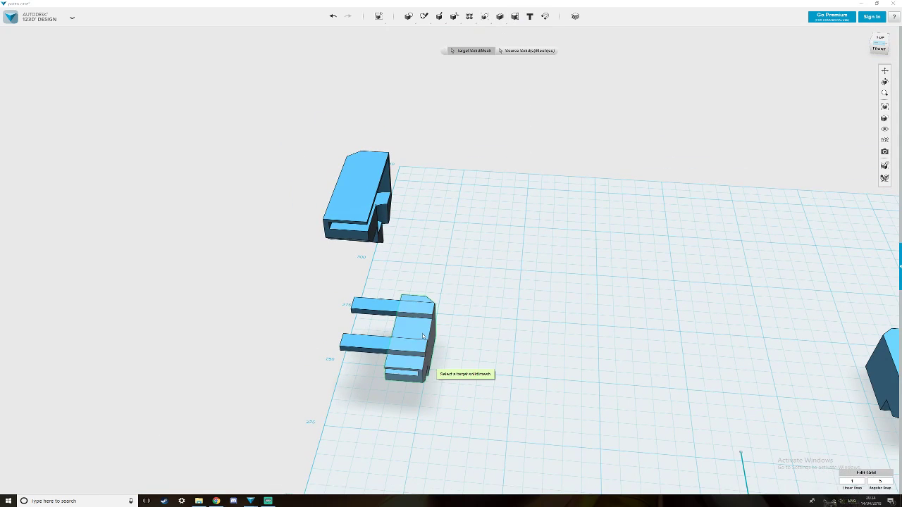
pyautogui.click(423, 360)
pyautogui.click(389, 303)
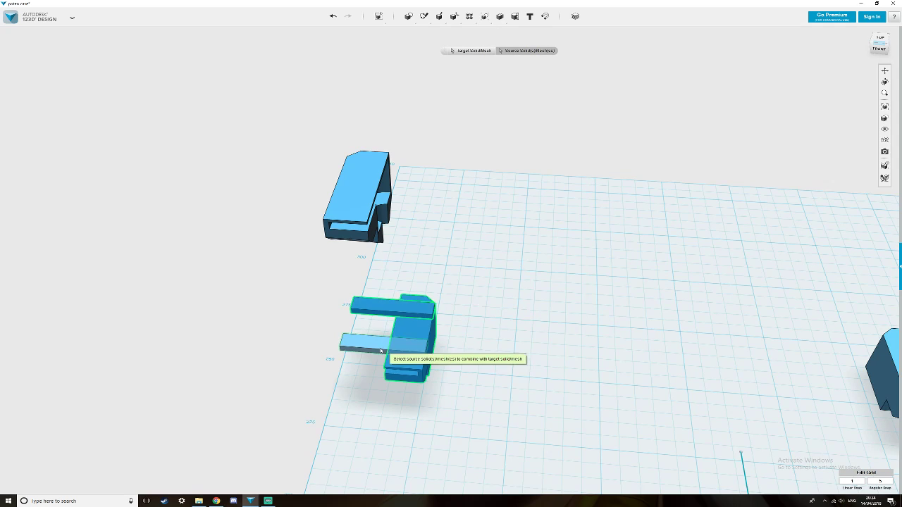
pyautogui.click(380, 349)
pyautogui.press('Return')
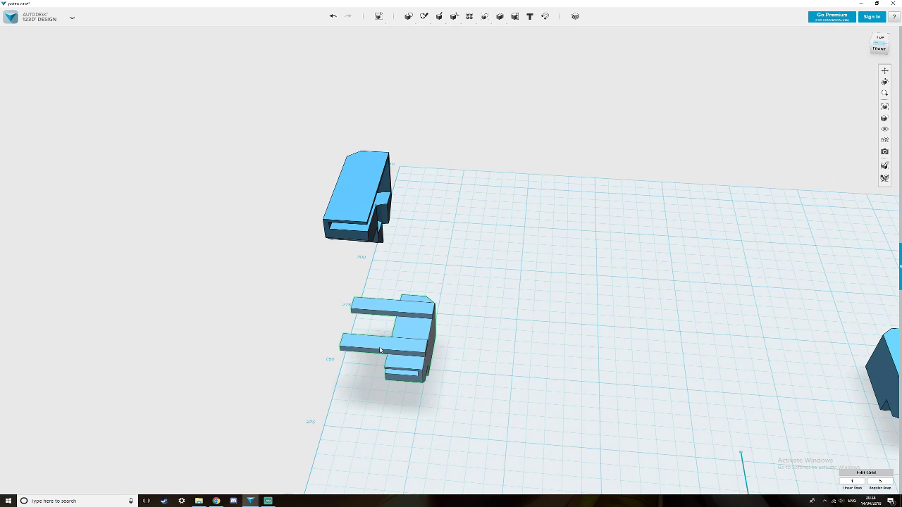
# Lower the raised case half about 55 mm so it sits beside the half with the crossbars.
pyautogui.moveTo(381, 349); pyautogui.dragTo(385, 370, button='right')
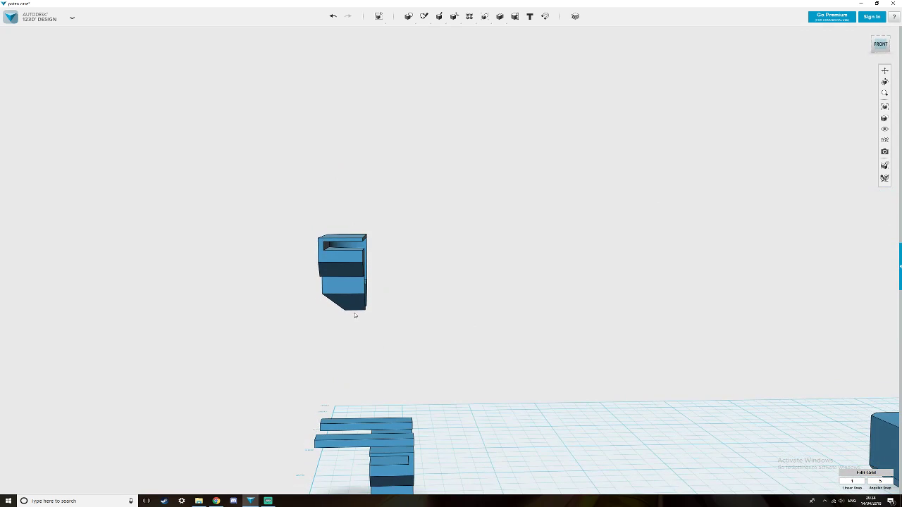
pyautogui.click(348, 284)
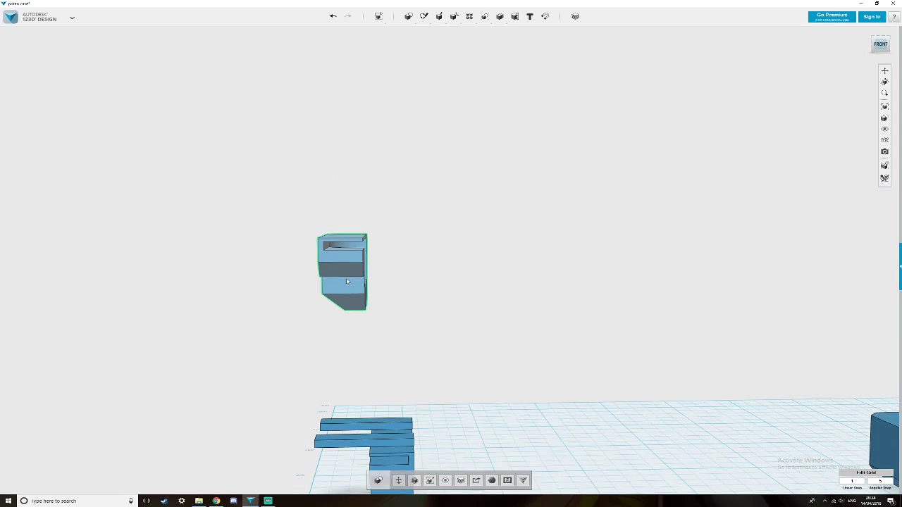
pyautogui.click(398, 480)
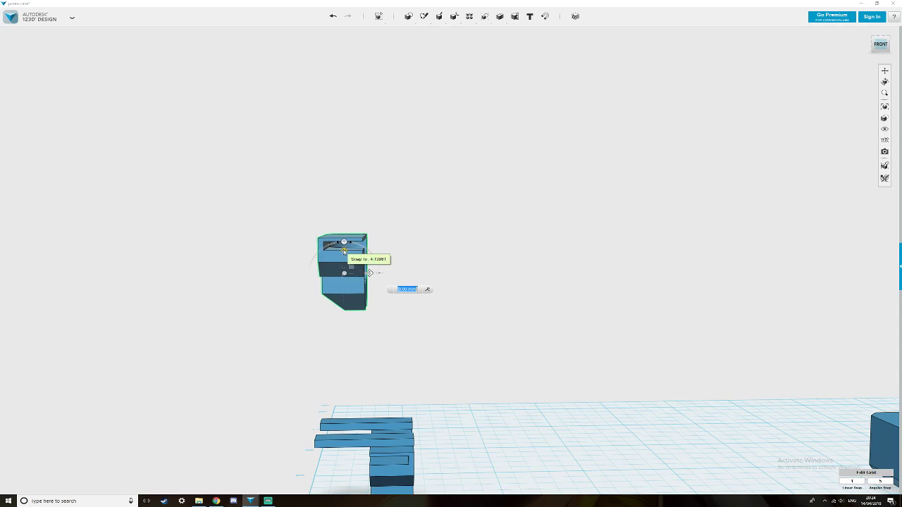
pyautogui.moveTo(343, 252); pyautogui.dragTo(338, 453)
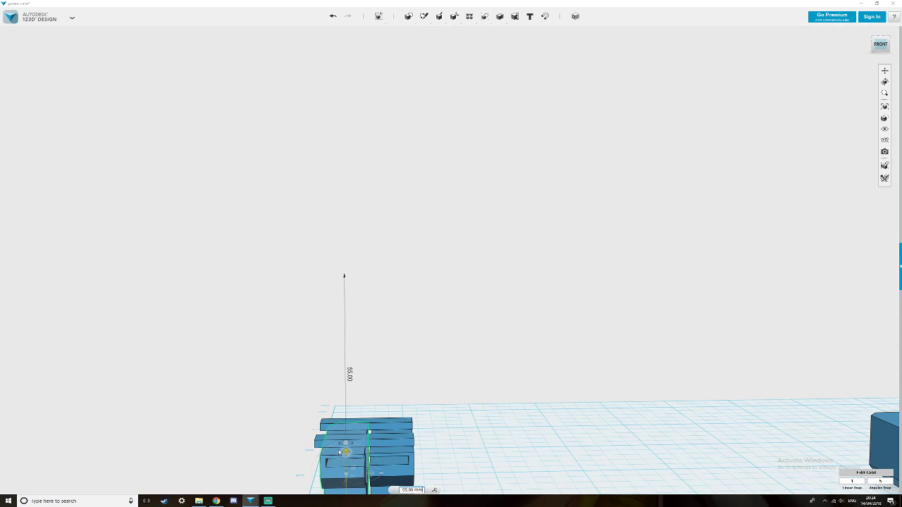
pyautogui.moveTo(339, 452); pyautogui.dragTo(345, 454)
# Fine-tune the case half's downward move to 54.5 mm so its top face is level with the neighbouring half.
pyautogui.scroll(6, 504, 451)
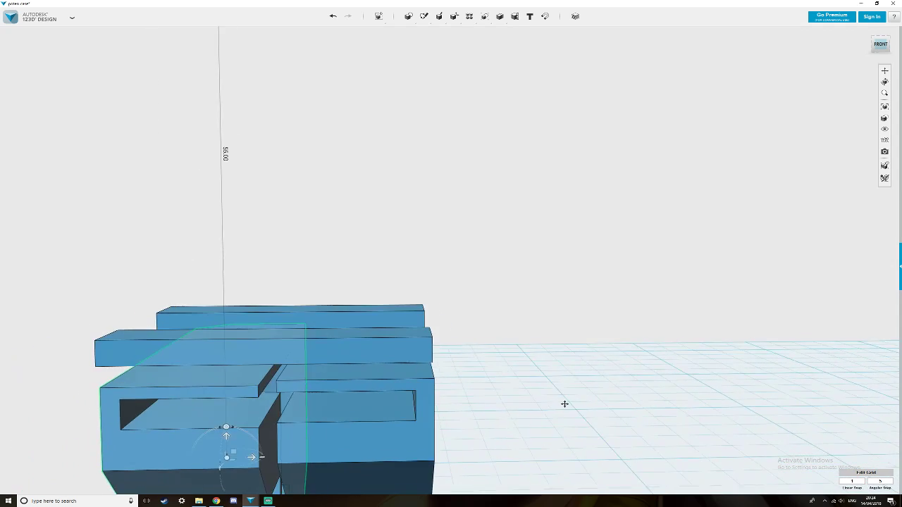
pyautogui.scroll(5, 588, 407)
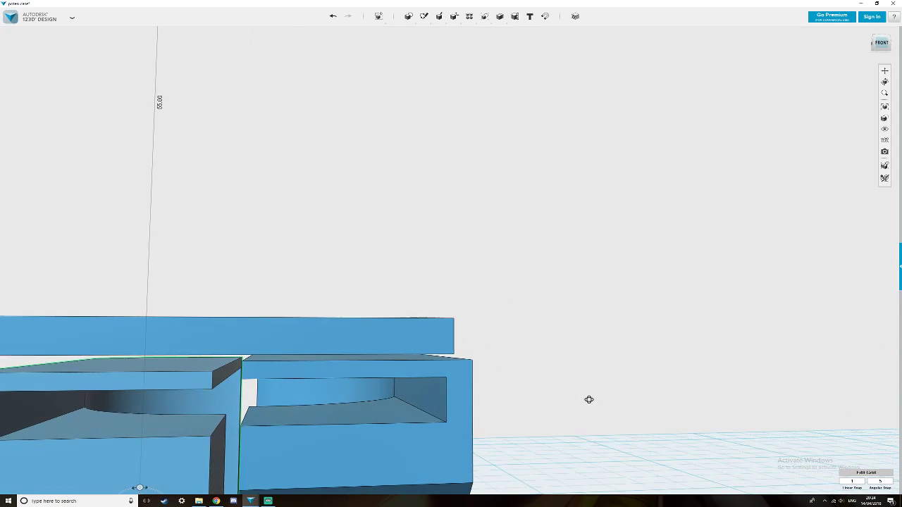
pyautogui.moveTo(582, 408); pyautogui.dragTo(637, 348, button='right')
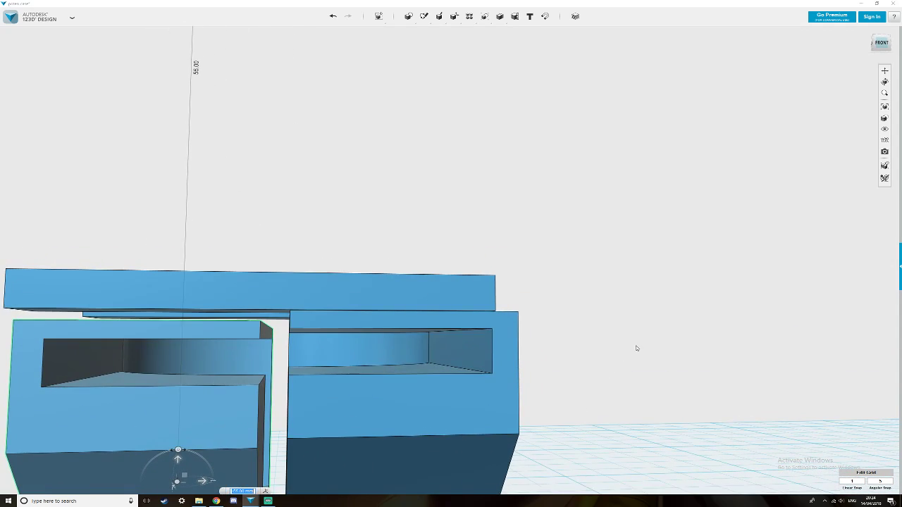
pyautogui.moveTo(606, 391); pyautogui.dragTo(614, 348, button='right')
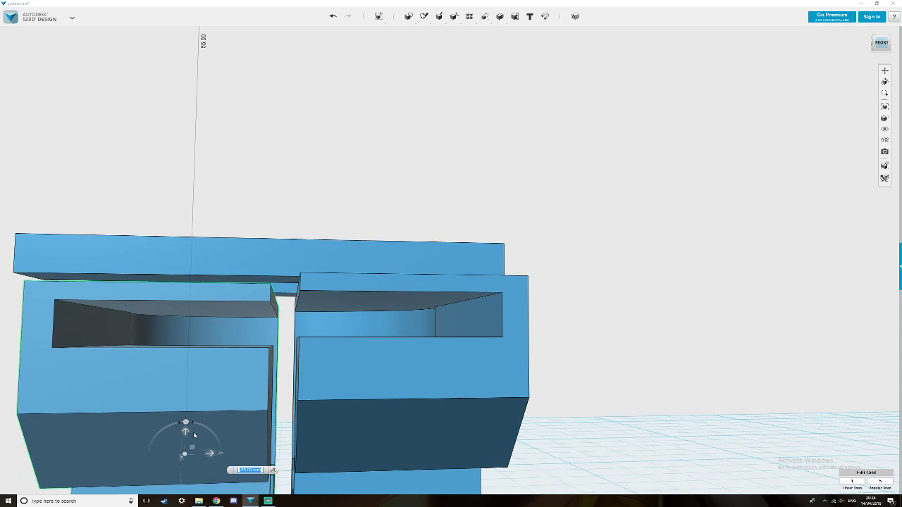
pyautogui.moveTo(187, 435); pyautogui.dragTo(189, 427)
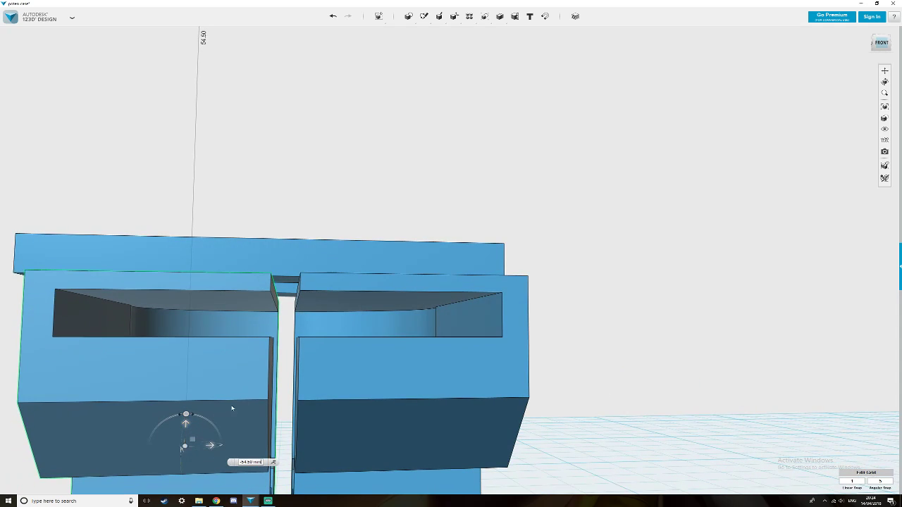
pyautogui.moveTo(289, 414); pyautogui.dragTo(288, 463, button='middle')
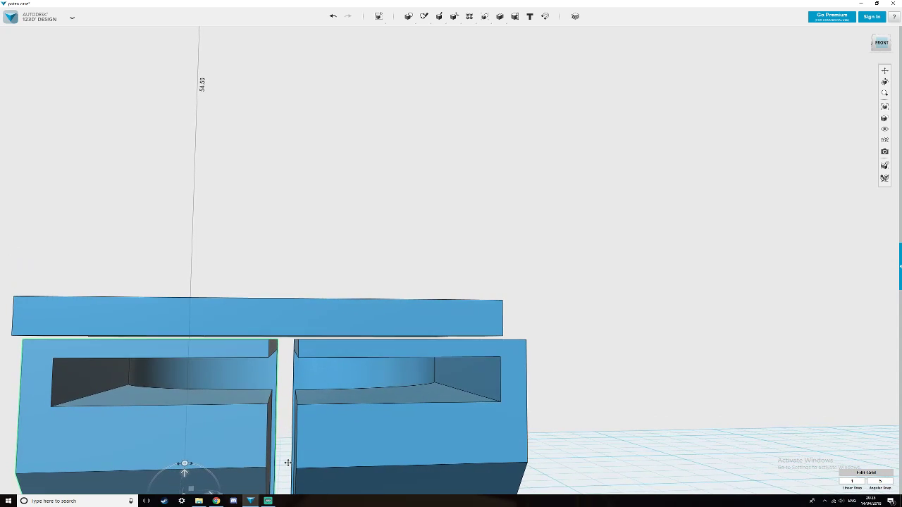
# Slide the lowered case half sideways until its cut face meets the other half.
pyautogui.moveTo(287, 463); pyautogui.dragTo(268, 443, button='right')
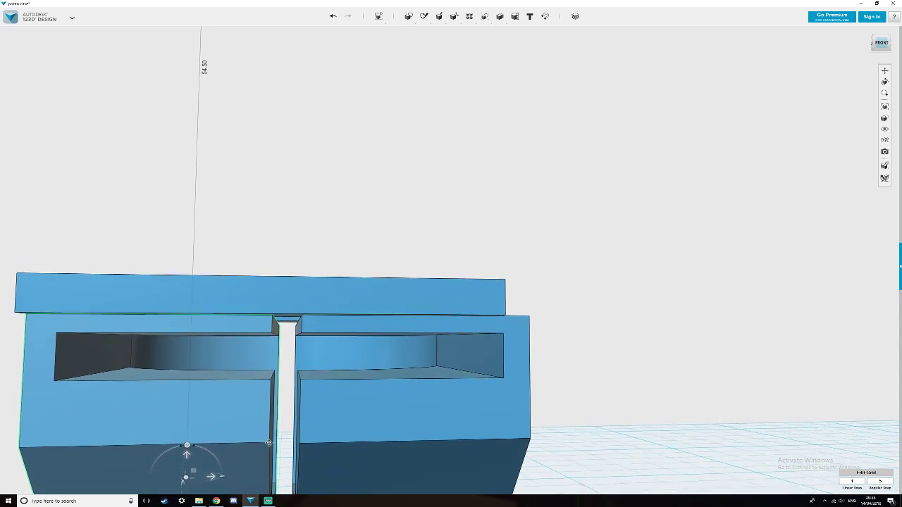
pyautogui.click(209, 467)
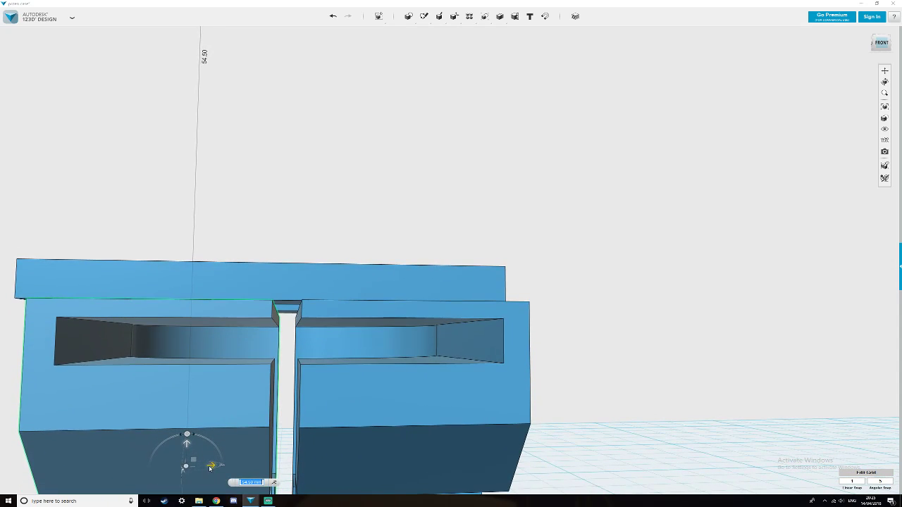
pyautogui.moveTo(210, 467); pyautogui.dragTo(233, 466)
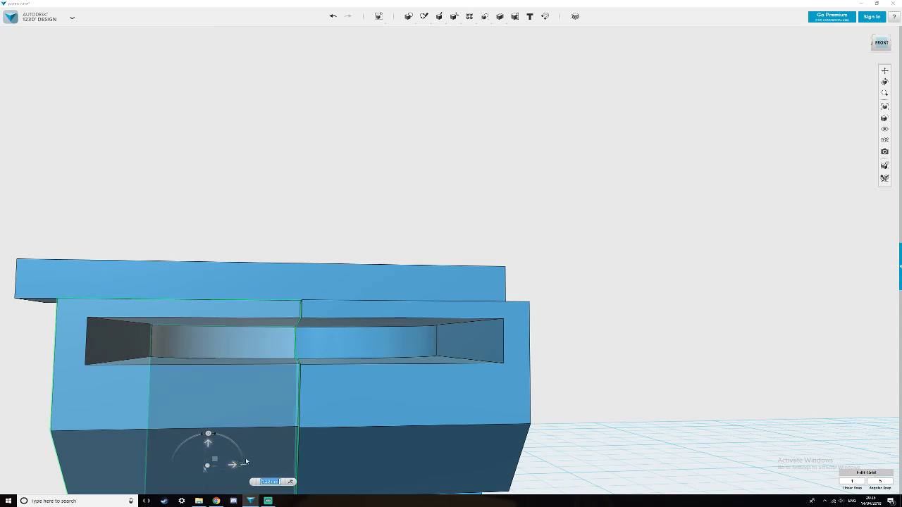
pyautogui.moveTo(387, 422); pyautogui.dragTo(387, 426, button='right')
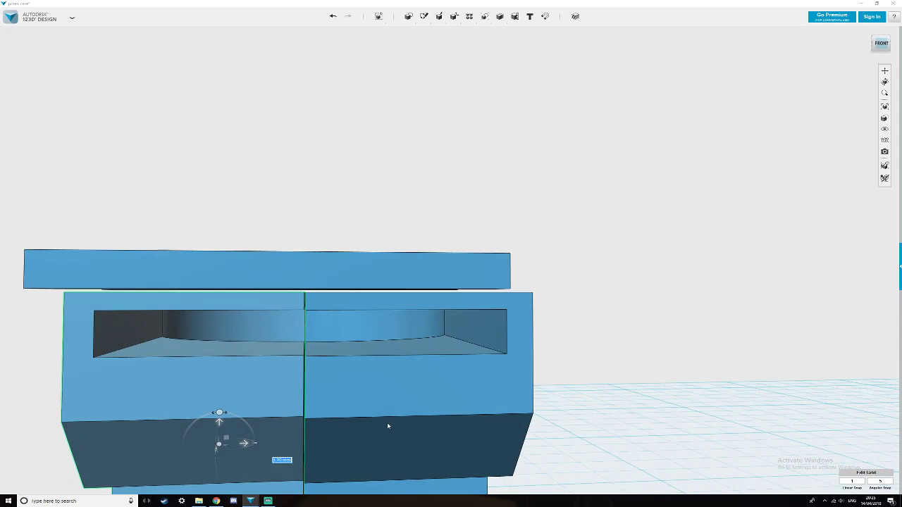
pyautogui.moveTo(611, 438); pyautogui.dragTo(589, 426, button='right')
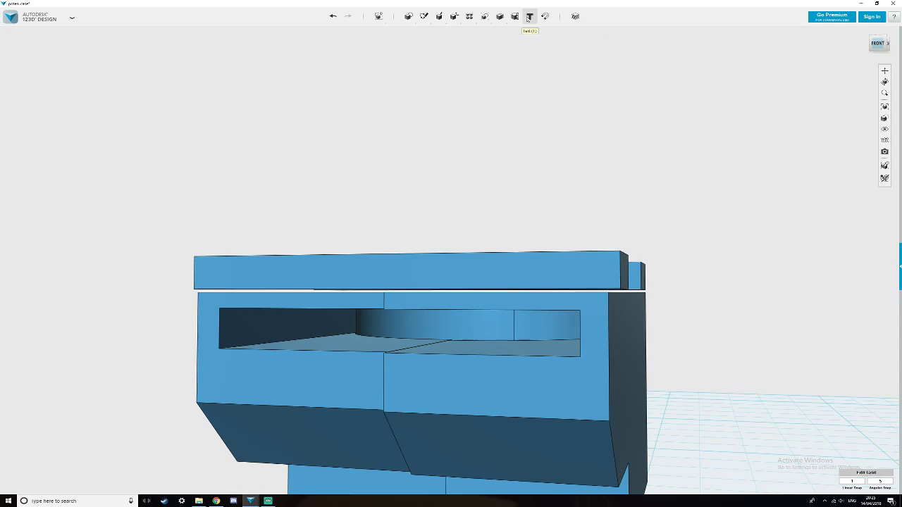
# Separate the merged case half and crossbars into individual parts.
pyautogui.moveTo(500, 16)
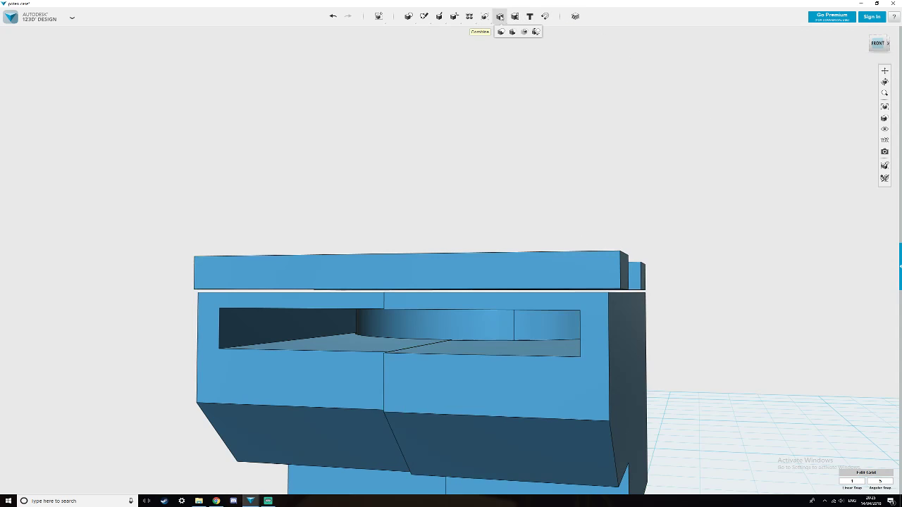
pyautogui.click(536, 32)
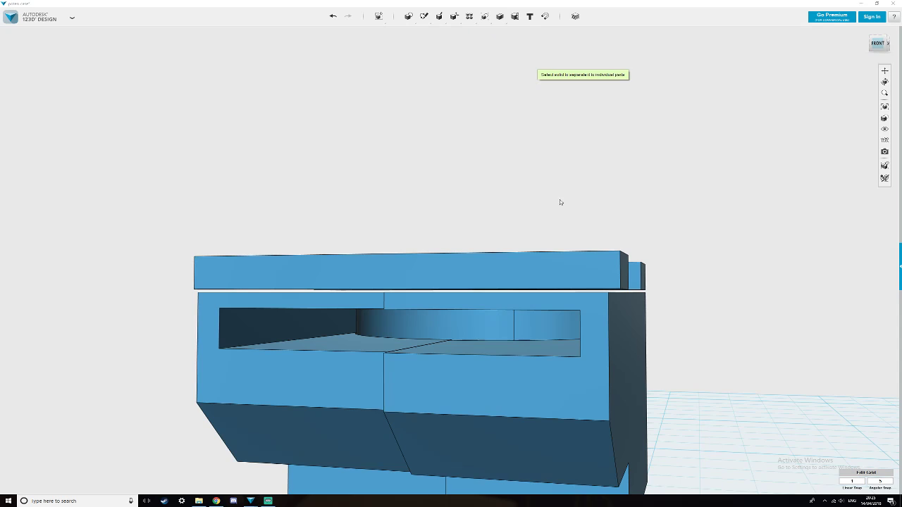
pyautogui.click(559, 294)
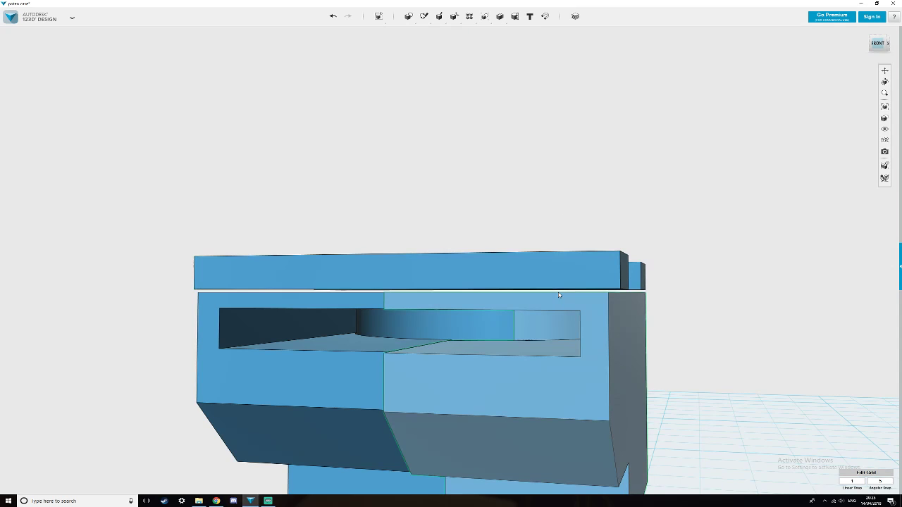
pyautogui.moveTo(558, 291); pyautogui.dragTo(555, 298, button='right')
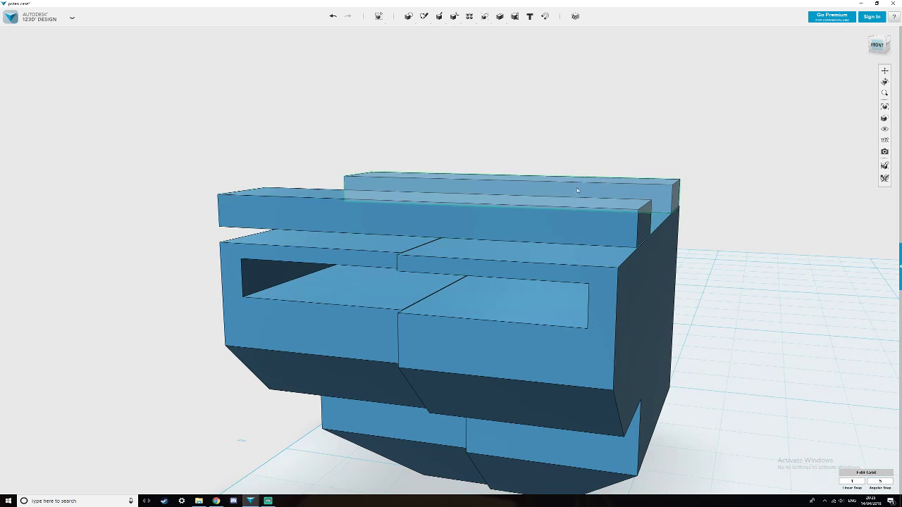
pyautogui.moveTo(699, 276); pyautogui.dragTo(706, 272, button='right')
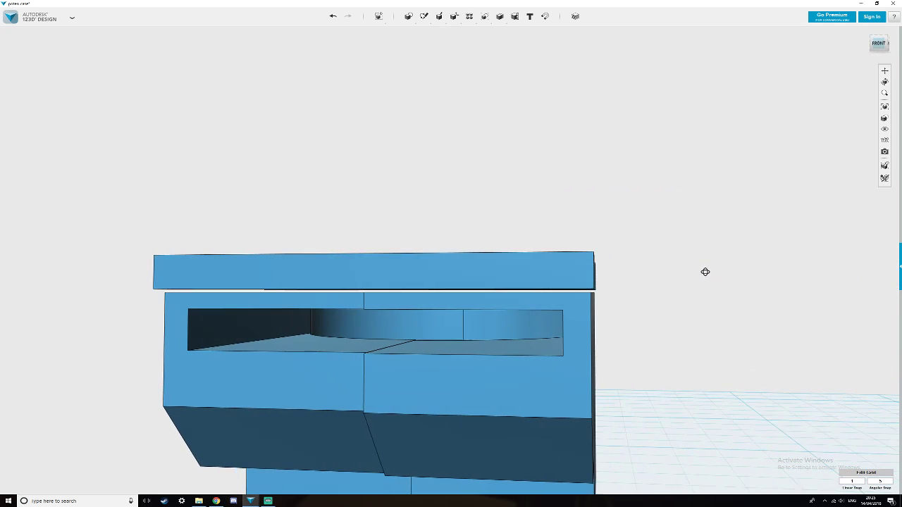
# Lower both crossbars slightly to close the gap above the case halves.
pyautogui.click(564, 273)
pyautogui.scroll(3, 449, 416)
pyautogui.moveTo(559, 279); pyautogui.dragTo(547, 307, button='middle')
pyautogui.click(399, 480)
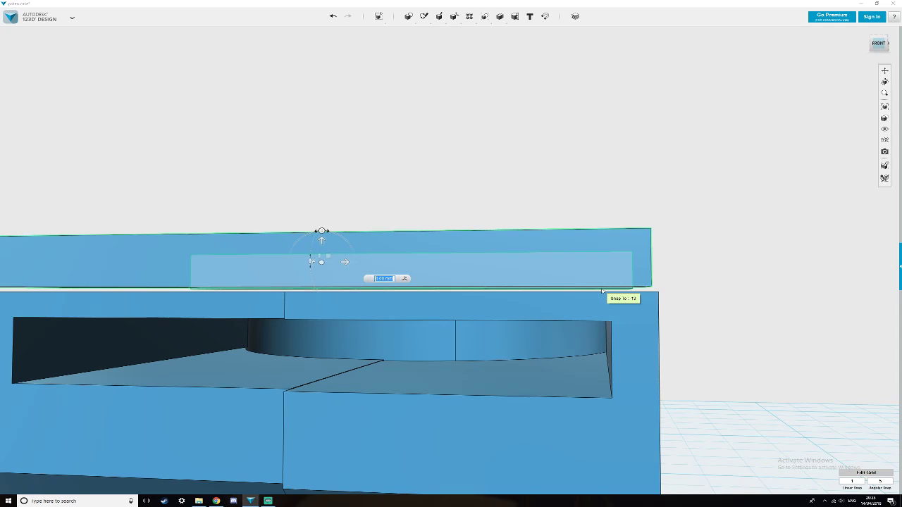
pyautogui.click(602, 290)
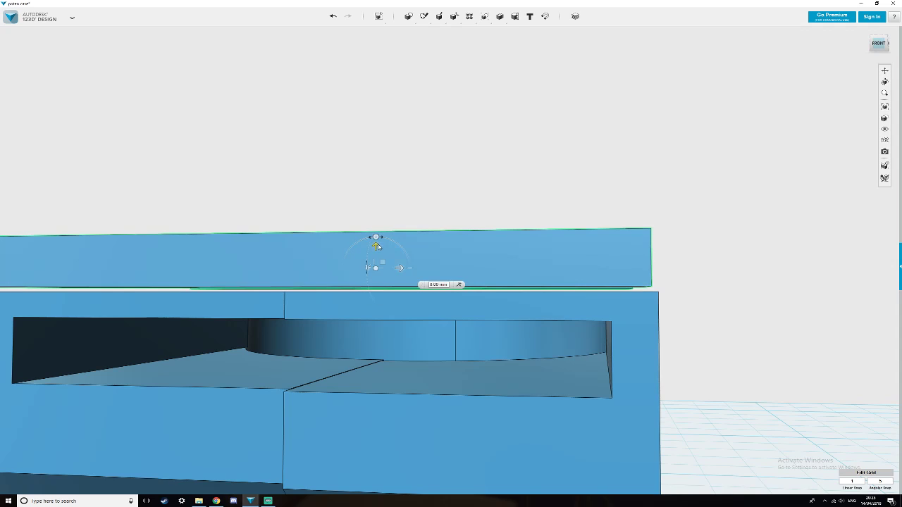
pyautogui.click(376, 245)
pyautogui.moveTo(375, 245); pyautogui.dragTo(376, 249)
pyautogui.moveTo(645, 274); pyautogui.dragTo(604, 288, button='right')
pyautogui.moveTo(704, 310); pyautogui.dragTo(305, 210, button='middle')
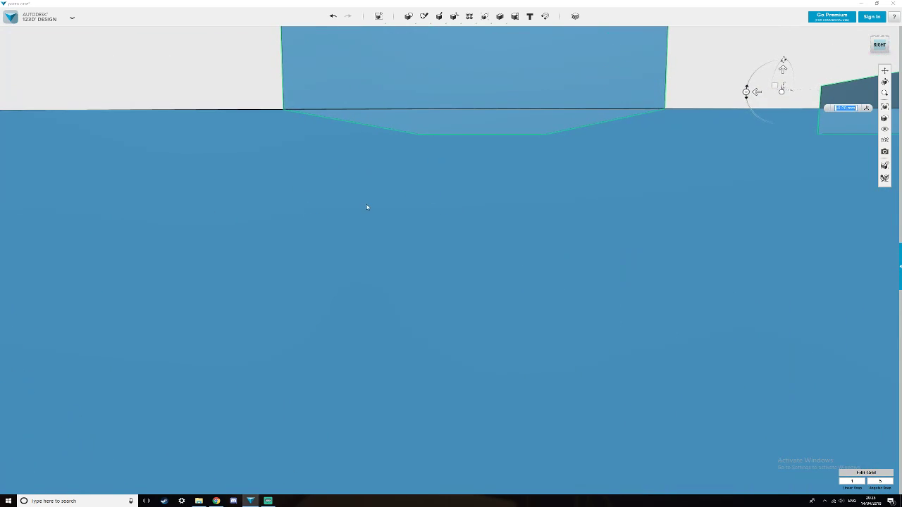
# Shift both crossbars slightly along their length so their ends sit flush with the case's outer wall.
pyautogui.scroll(-5, 367, 207)
pyautogui.moveTo(484, 243); pyautogui.dragTo(478, 241, button='right')
pyautogui.moveTo(601, 238); pyautogui.dragTo(284, 211, button='middle')
pyautogui.moveTo(548, 212); pyautogui.dragTo(512, 223, button='right')
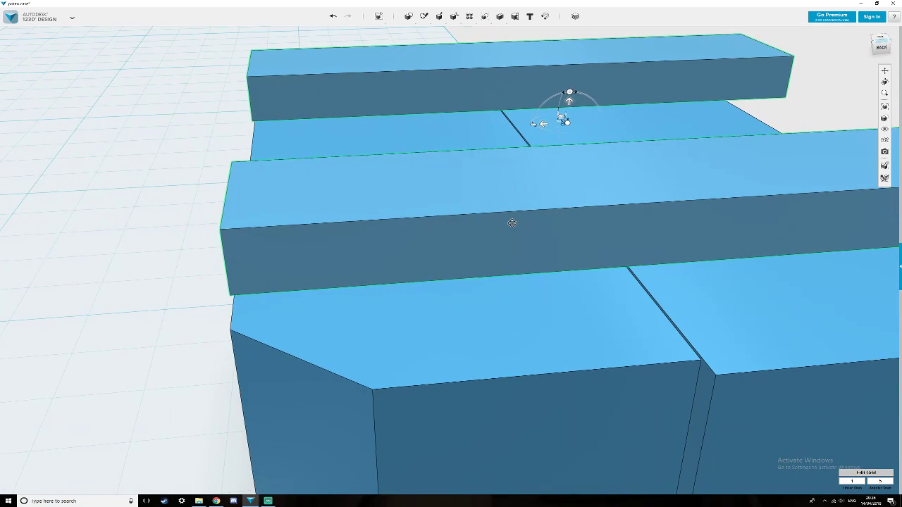
pyautogui.scroll(-1, 512, 224)
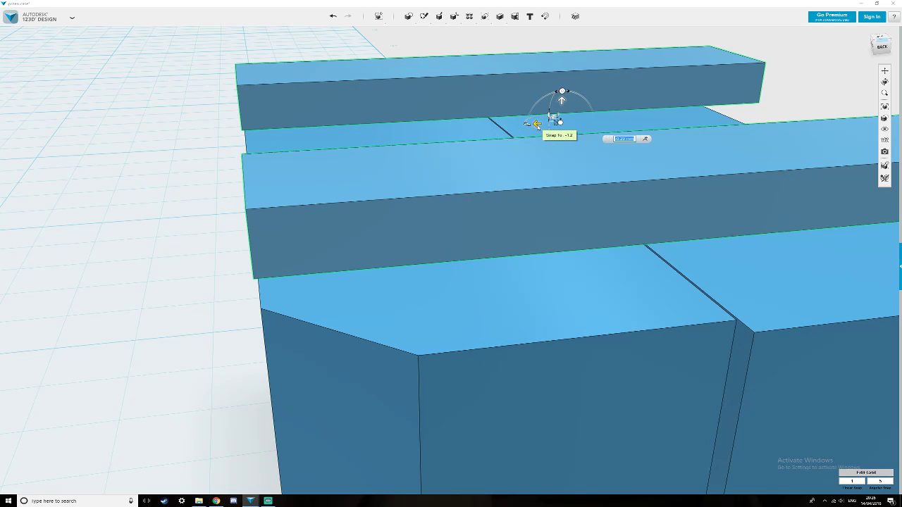
pyautogui.click(537, 127)
pyautogui.moveTo(537, 124); pyautogui.dragTo(540, 122)
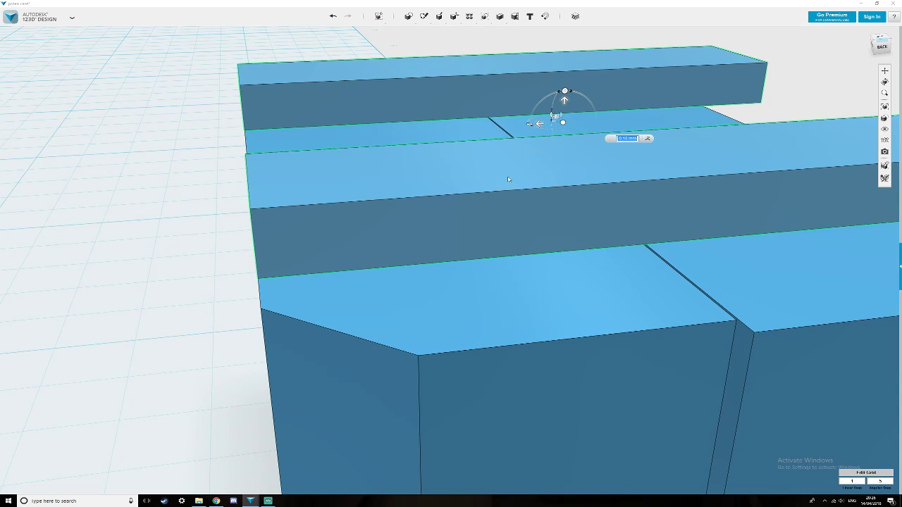
# Move the case half without aligned bar ends 0.5 mm lengthwise so its front and back line up with the other half.
pyautogui.moveTo(190, 282); pyautogui.dragTo(297, 363, button='right')
pyautogui.scroll(-5, 306, 305)
pyautogui.click(293, 368)
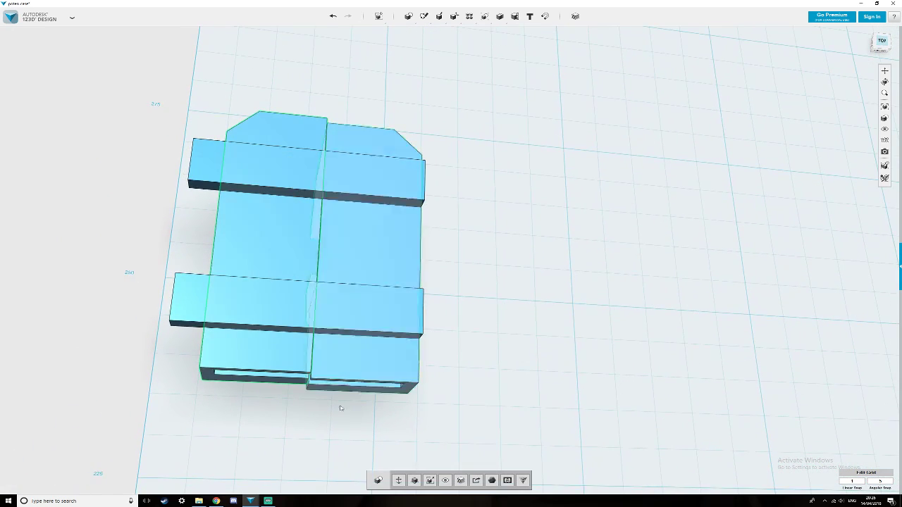
pyautogui.click(397, 479)
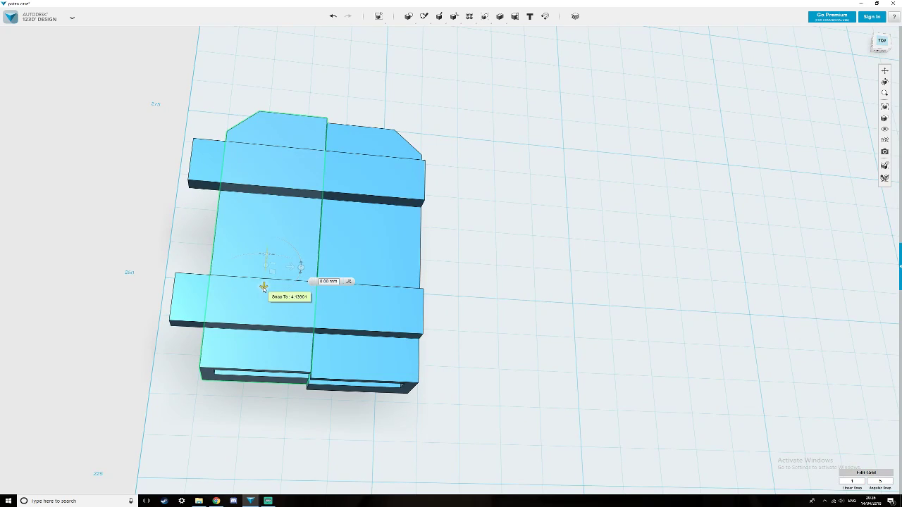
pyautogui.moveTo(263, 287); pyautogui.dragTo(261, 290)
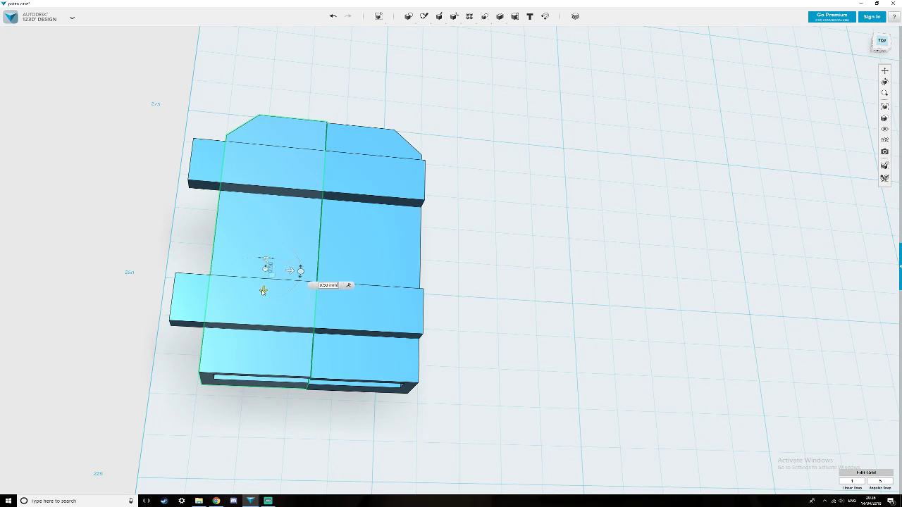
pyautogui.click(423, 403)
pyautogui.moveTo(447, 405); pyautogui.dragTo(486, 358, button='right')
pyautogui.moveTo(470, 393); pyautogui.dragTo(749, 362, button='right')
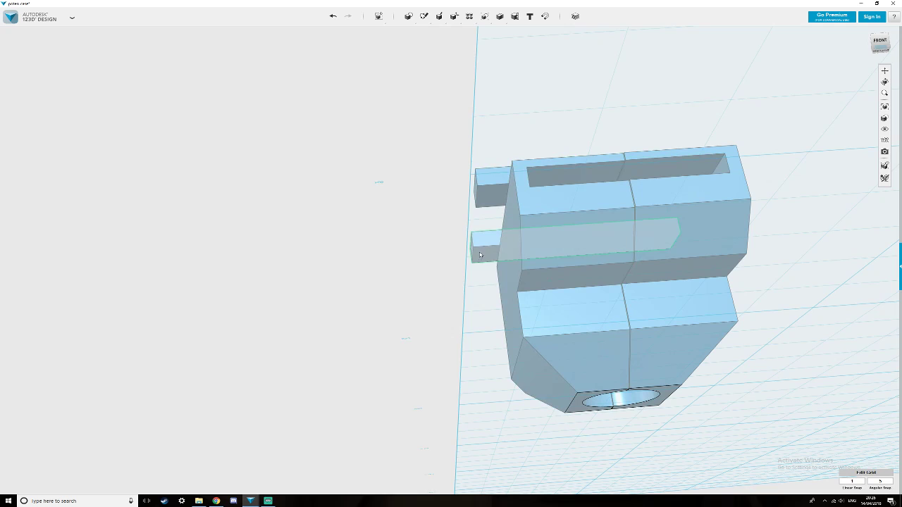
pyautogui.moveTo(483, 256); pyautogui.dragTo(488, 284, button='right')
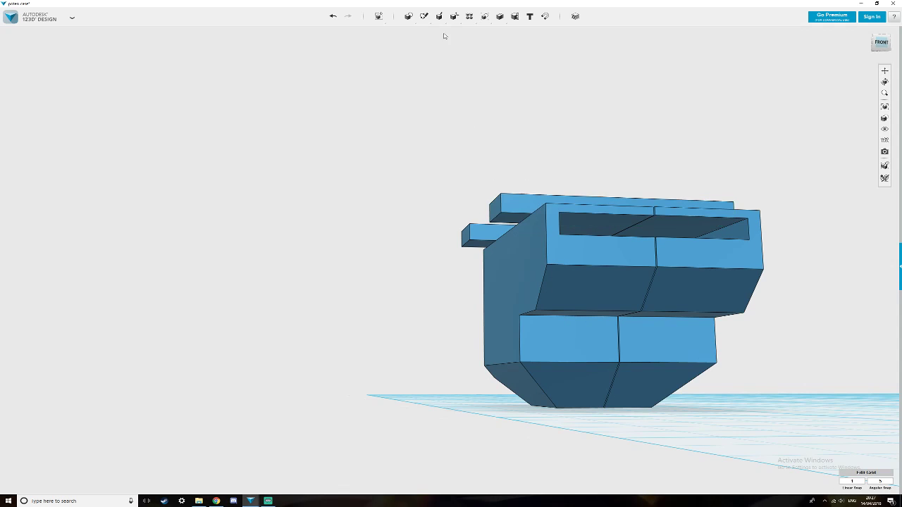
pyautogui.moveTo(438, 17)
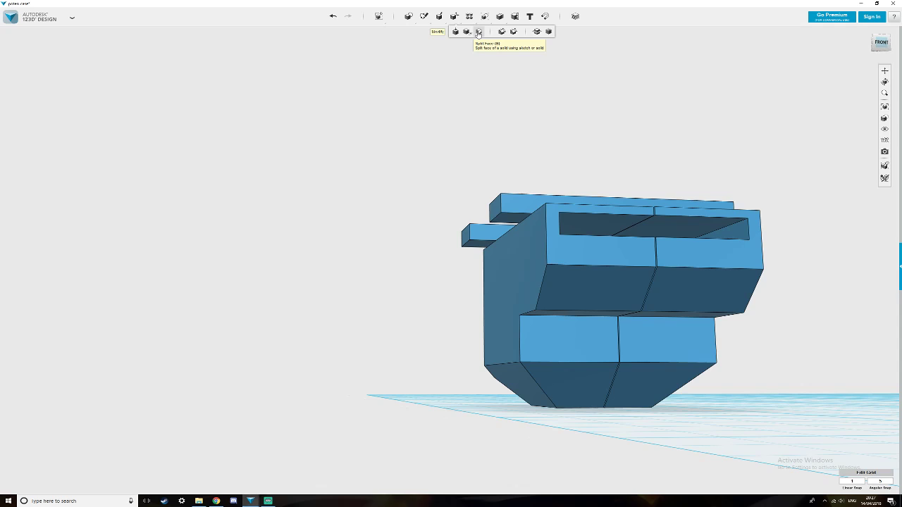
# Move the straight sketch line next to the case, beside the overhanging ends of the crossbars.
pyautogui.moveTo(441, 161); pyautogui.dragTo(429, 201, button='right')
pyautogui.scroll(-5, 422, 225)
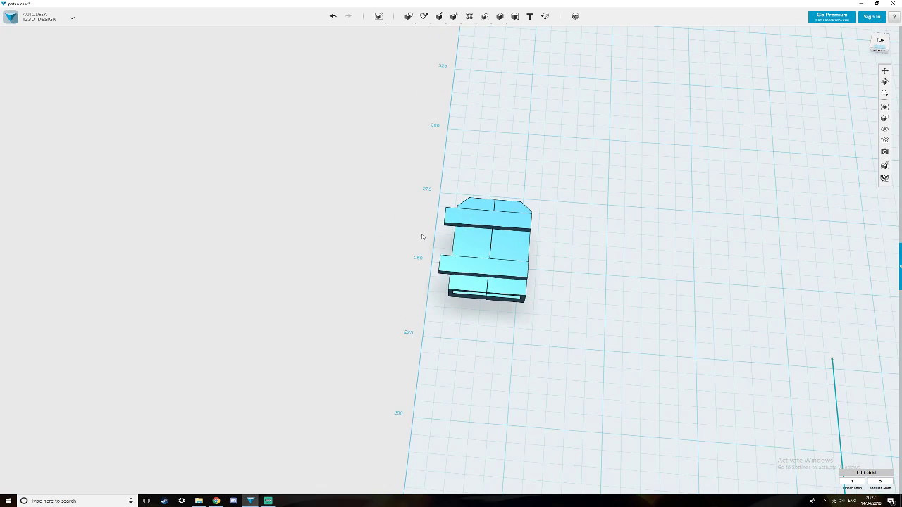
pyautogui.moveTo(394, 360)
pyautogui.mouseDown(button='middle')
pyautogui.moveTo(412, 183)
pyautogui.moveTo(335, 207)
pyautogui.mouseUp(button='middle')
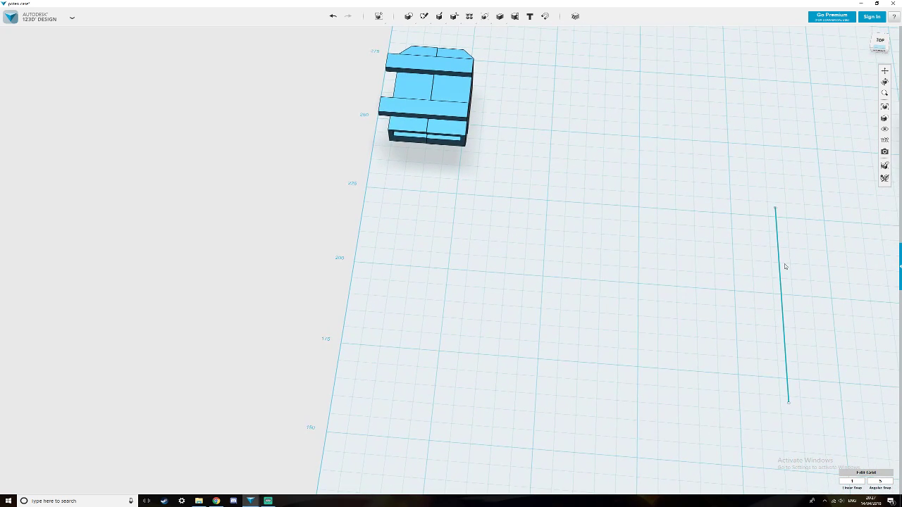
pyautogui.moveTo(781, 272)
pyautogui.mouseDown()
pyautogui.moveTo(584, 186)
pyautogui.moveTo(359, 49)
pyautogui.moveTo(395, 89)
pyautogui.mouseUp()
pyautogui.moveTo(422, 193); pyautogui.dragTo(810, 63, button='right')
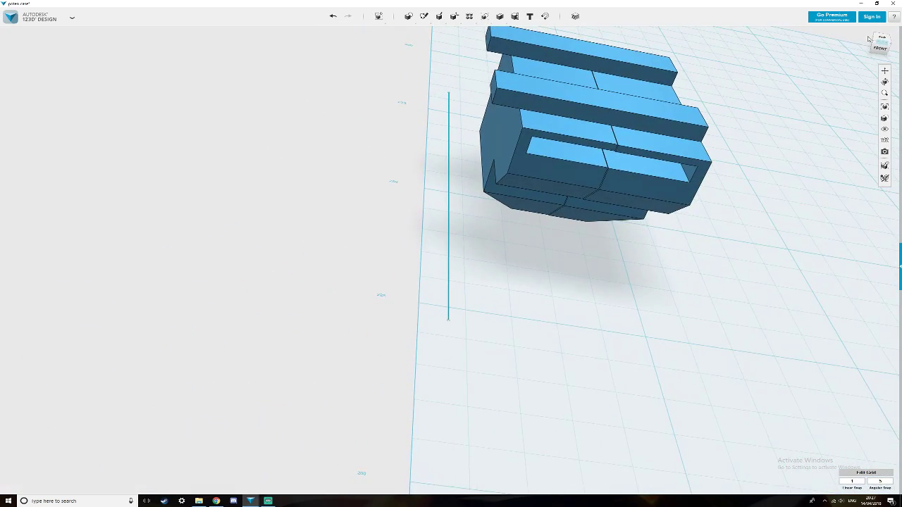
# Move the sketch line 2.5 mm toward the case and raise it 17.5 mm to just below the overhanging crossbar ends.
pyautogui.click(883, 38)
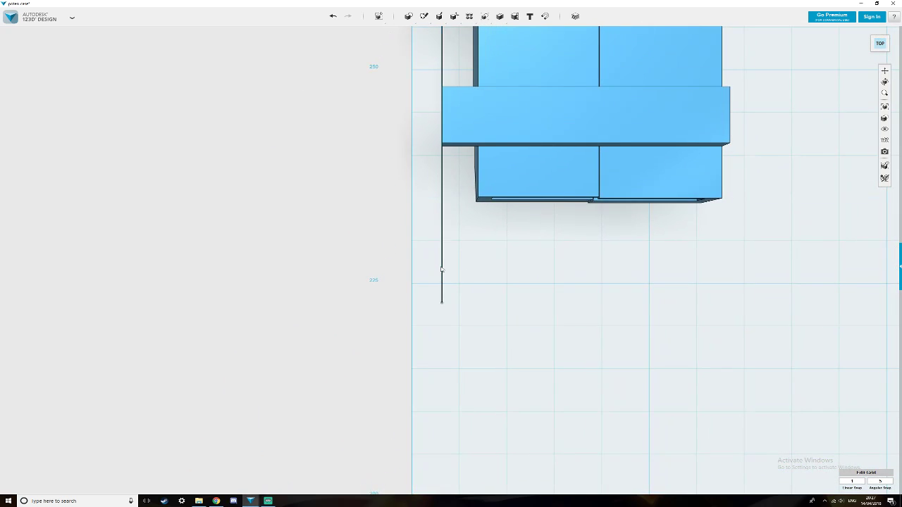
pyautogui.click(442, 269)
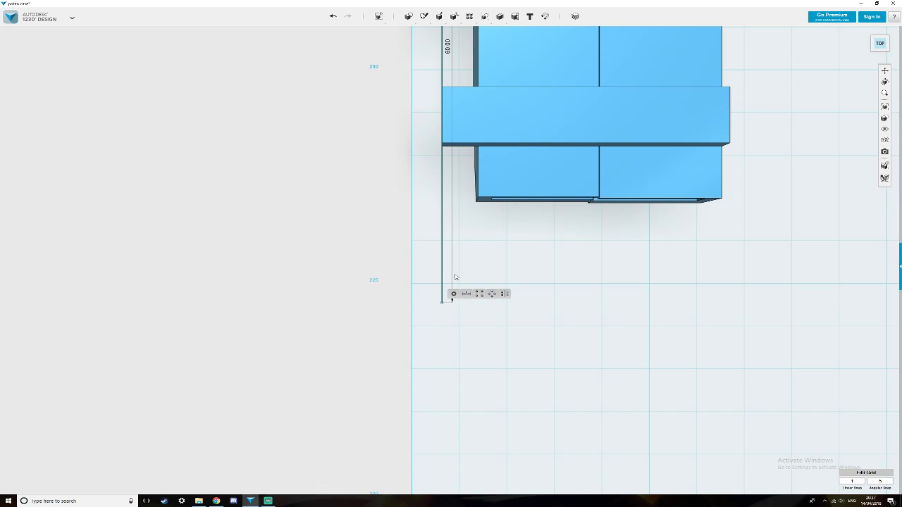
pyautogui.press('m')
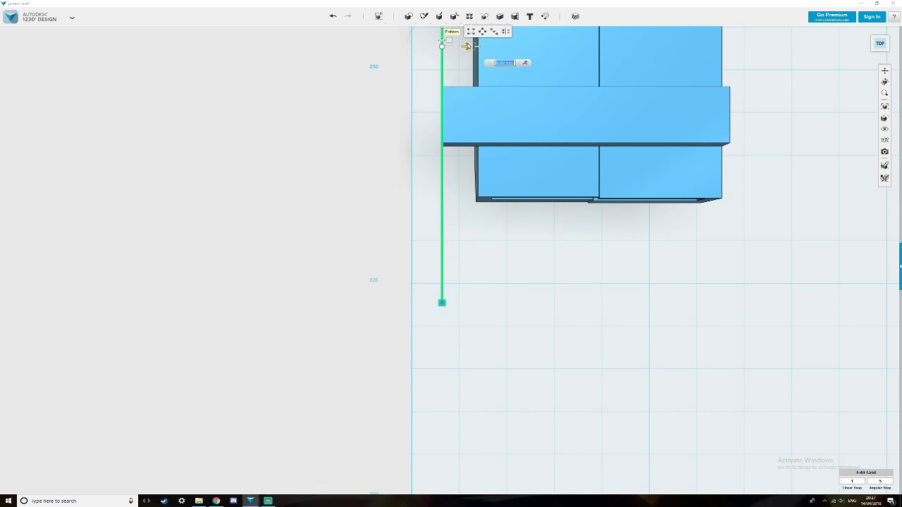
pyautogui.moveTo(466, 47); pyautogui.dragTo(491, 48)
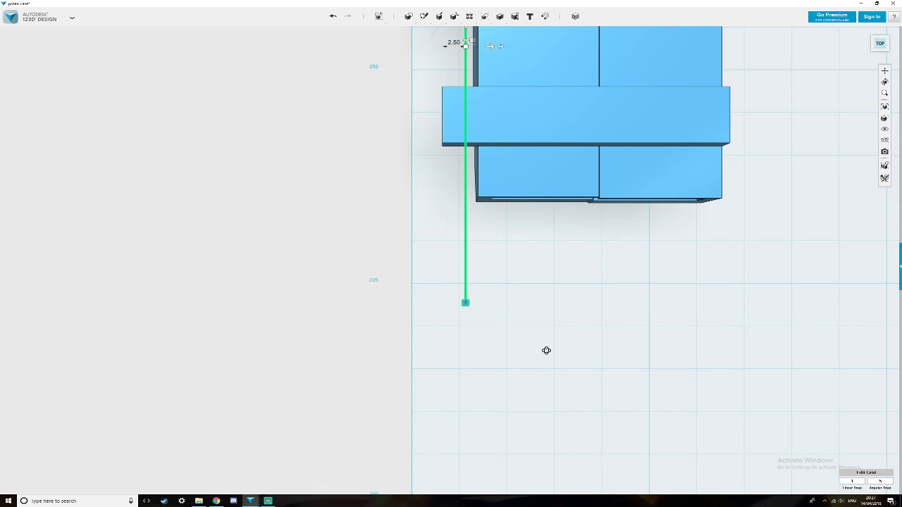
pyautogui.moveTo(546, 350); pyautogui.dragTo(544, 309, button='right')
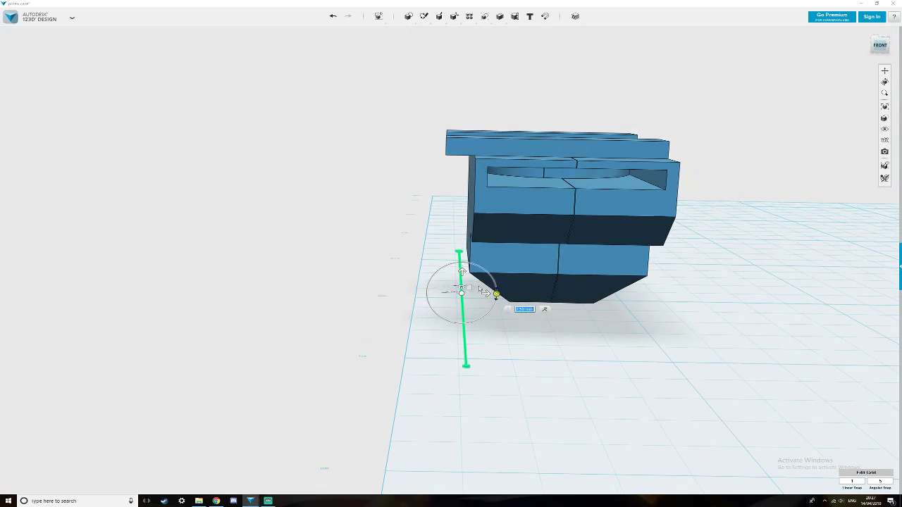
pyautogui.moveTo(462, 273); pyautogui.dragTo(465, 144)
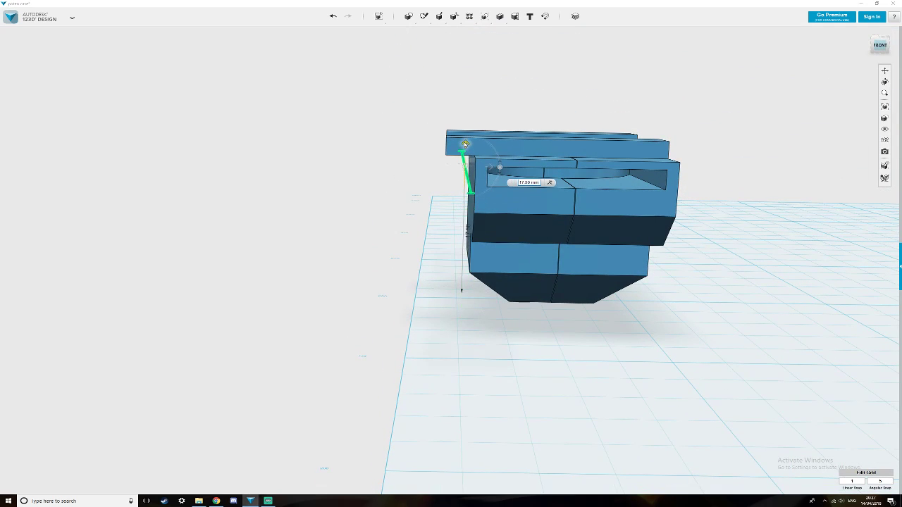
# Nudge the sketch line slightly away from the case wall to leave a small clearance.
pyautogui.moveTo(482, 237); pyautogui.dragTo(446, 231, button='right')
pyautogui.scroll(3, 478, 231)
pyautogui.click(446, 231)
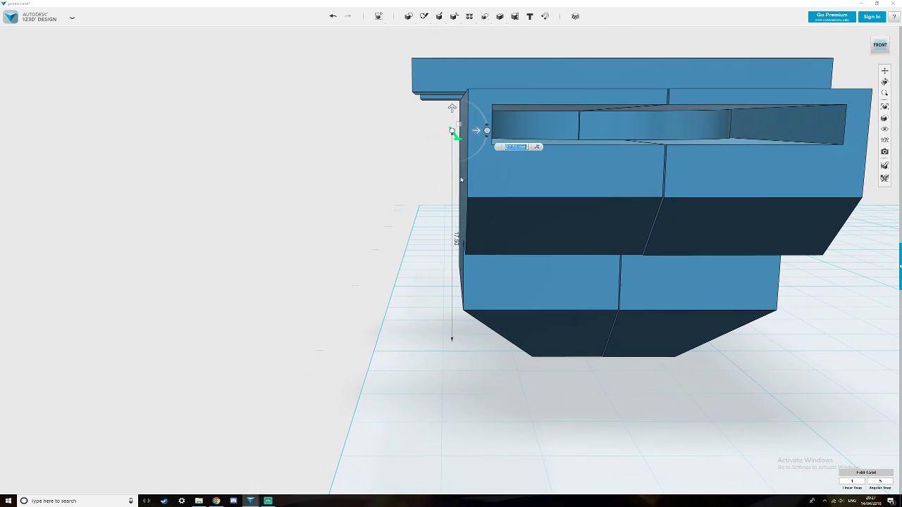
pyautogui.moveTo(476, 132); pyautogui.dragTo(478, 131)
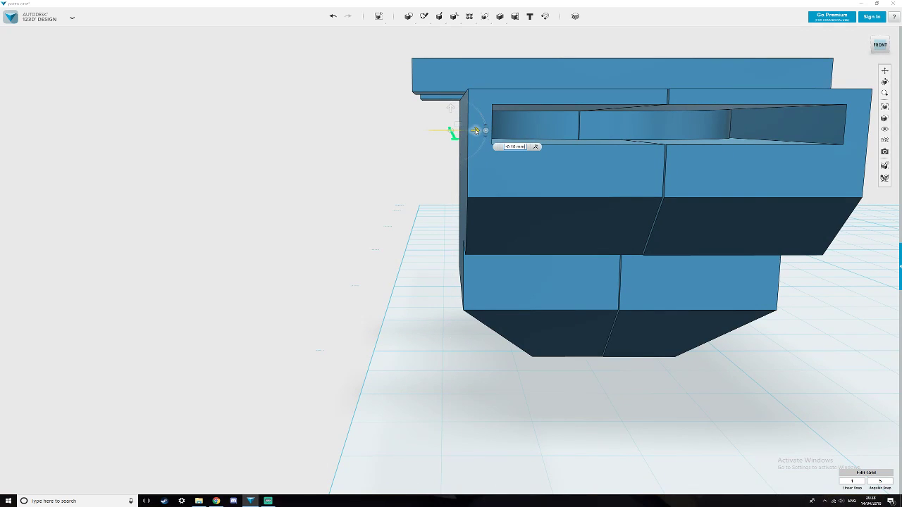
pyautogui.moveTo(465, 175); pyautogui.dragTo(462, 195, button='right')
pyautogui.scroll(-2, 462, 196)
pyautogui.scroll(-2, 462, 198)
pyautogui.click(422, 264)
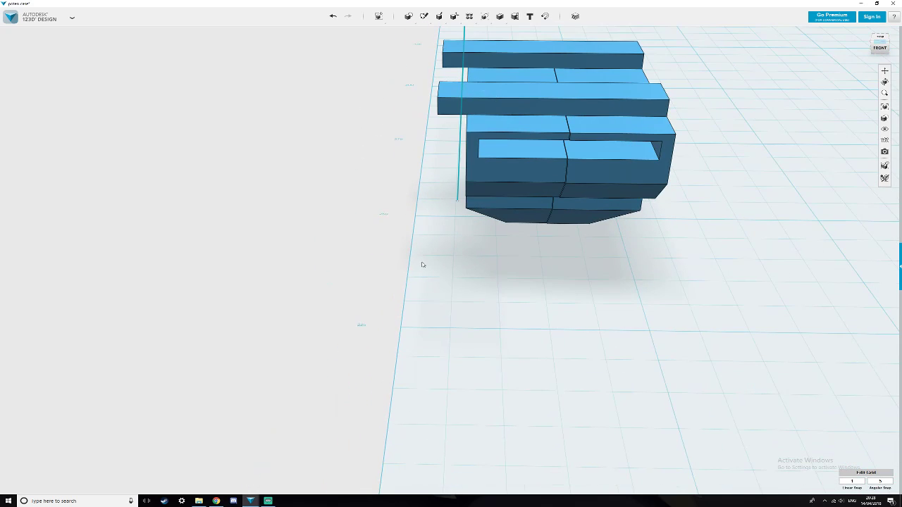
# Split the underside faces of both crossbars using the sketch line as the splitting entity.
pyautogui.moveTo(422, 265); pyautogui.dragTo(427, 237, button='right')
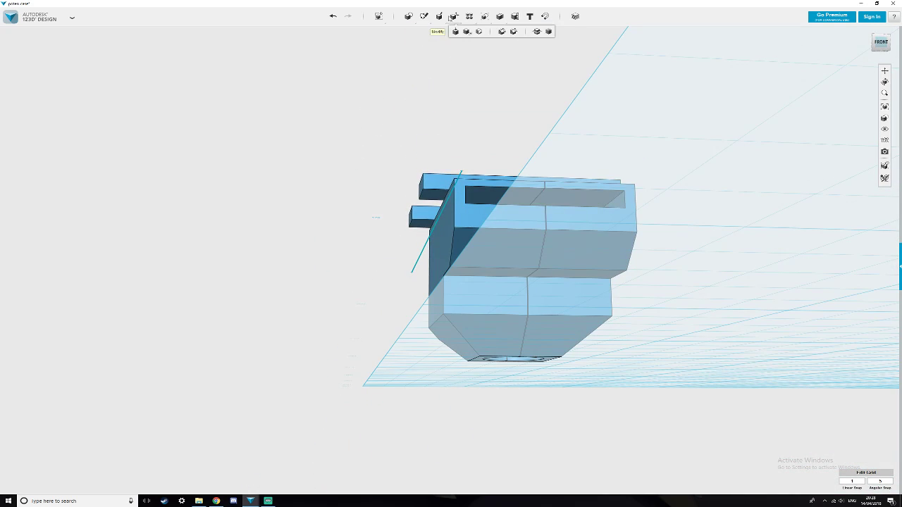
pyautogui.moveTo(438, 16)
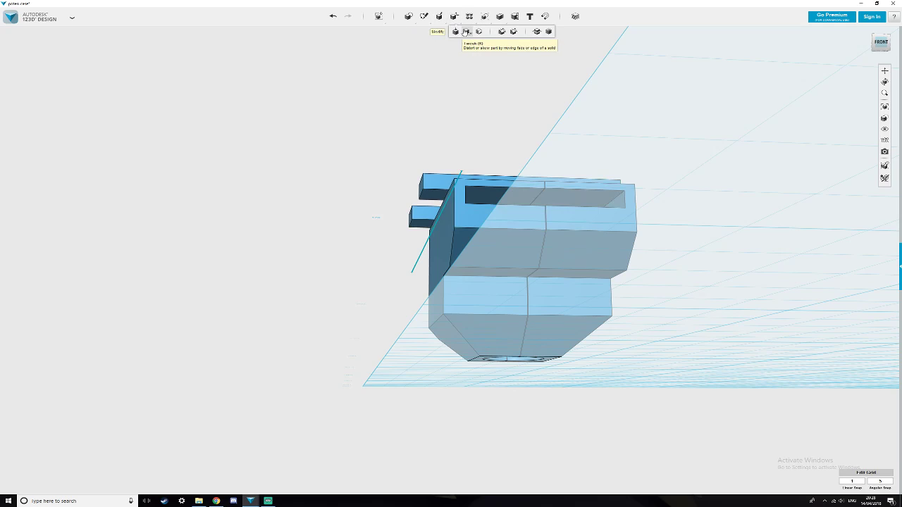
pyautogui.click(475, 32)
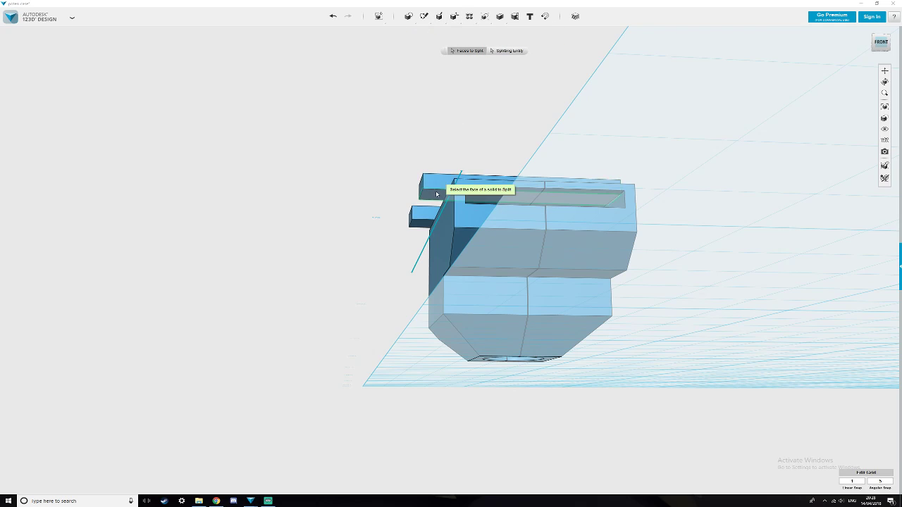
pyautogui.click(435, 194)
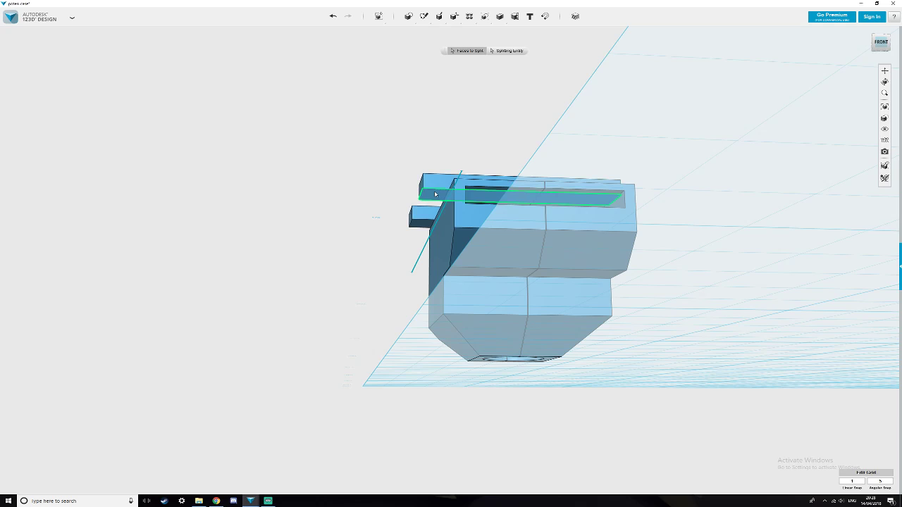
pyautogui.click(423, 226)
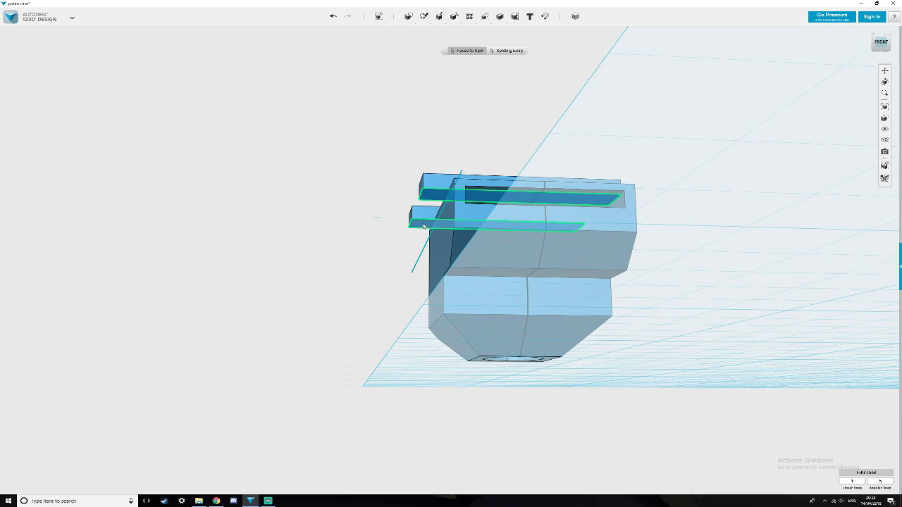
pyautogui.click(502, 51)
pyautogui.click(424, 251)
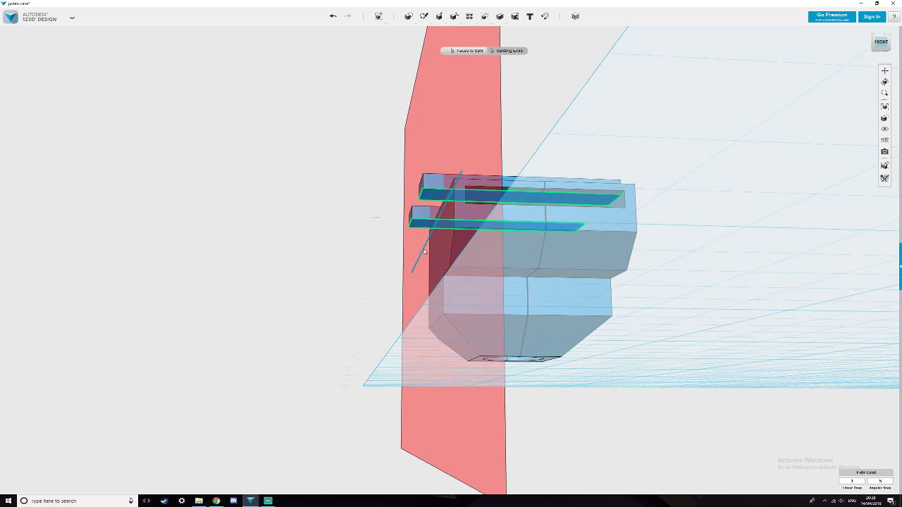
pyautogui.moveTo(424, 252); pyautogui.dragTo(420, 246, button='right')
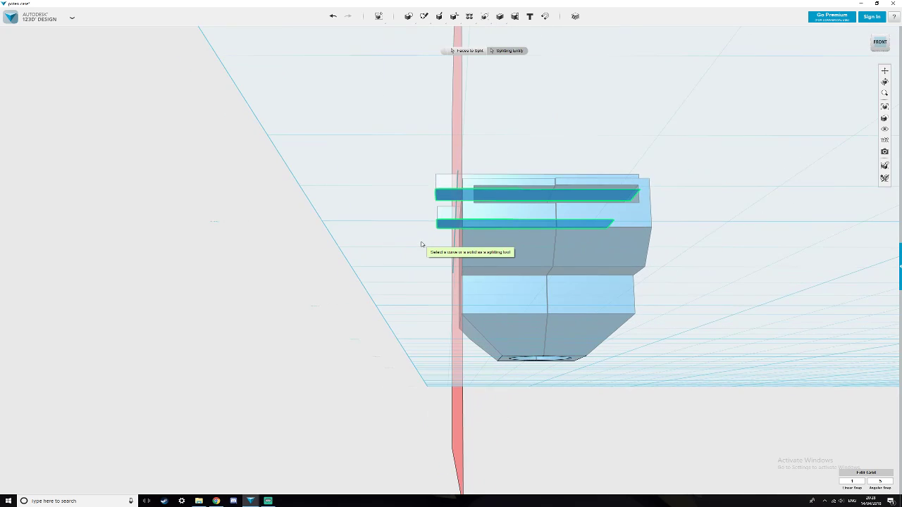
pyautogui.press('Return')
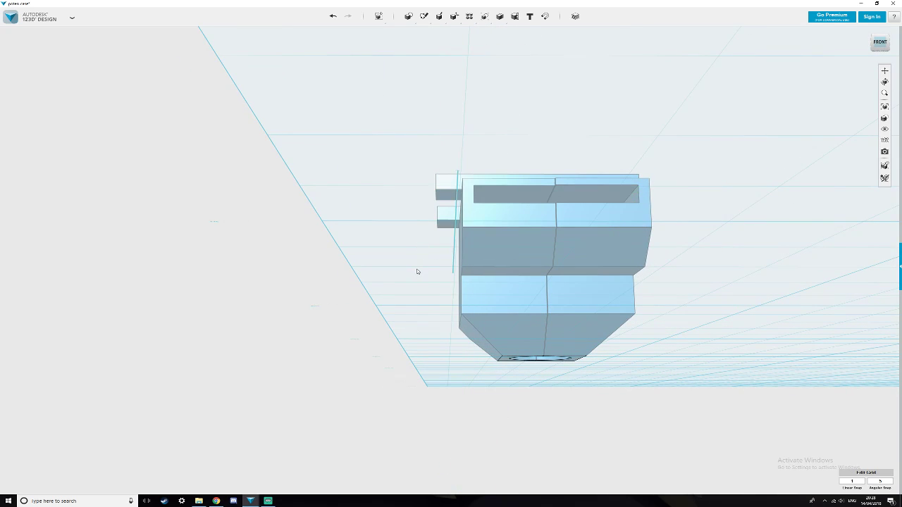
# Move the sketch line well away from the case, clear of the crossbars.
pyautogui.moveTo(416, 268); pyautogui.dragTo(423, 267, button='right')
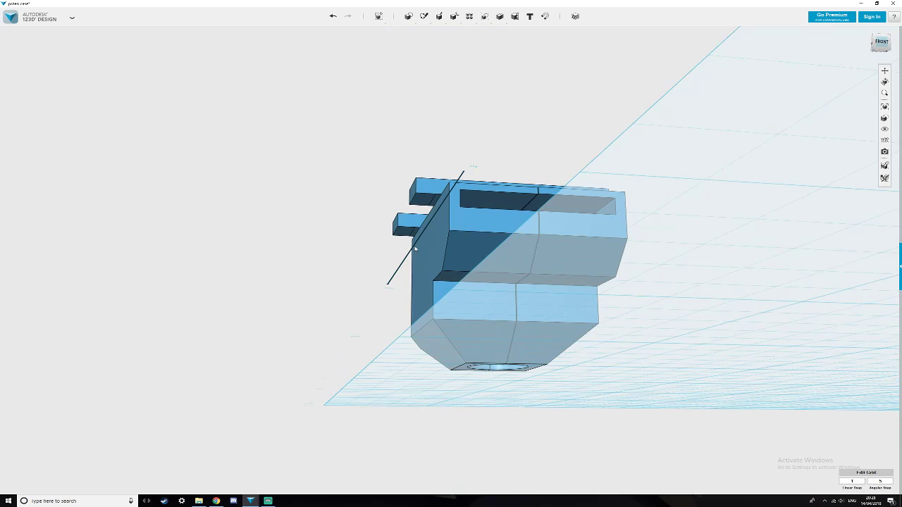
pyautogui.moveTo(416, 248); pyautogui.dragTo(240, 241)
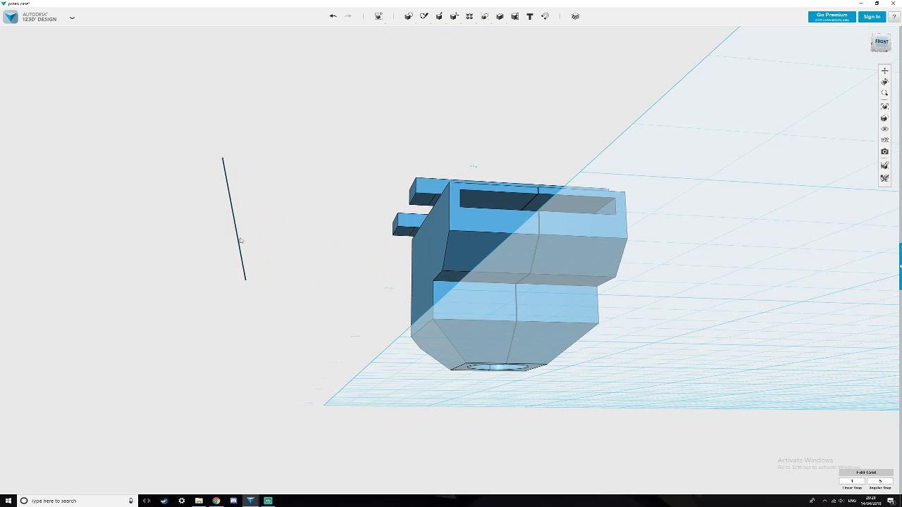
pyautogui.scroll(-3, 335, 239)
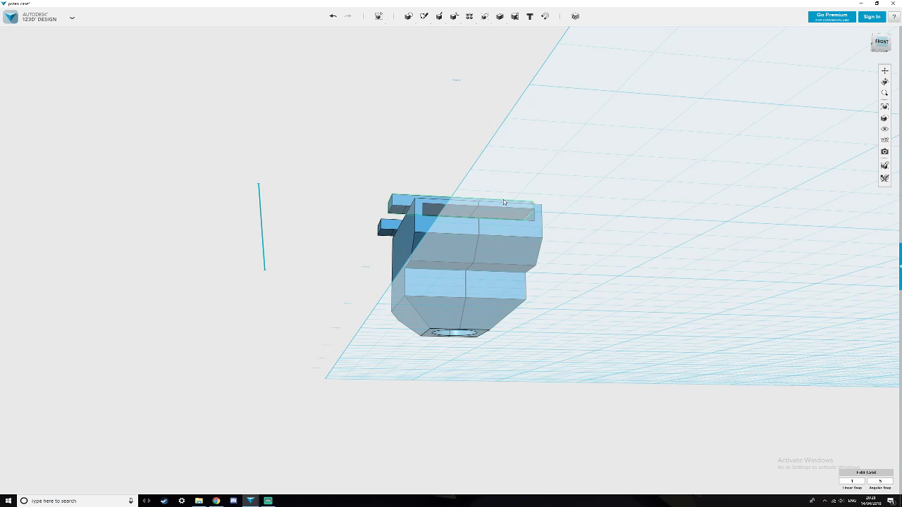
# Select the overhanging end section of the front crossbar's split underside face.
pyautogui.scroll(4, 460, 250)
pyautogui.moveTo(293, 250); pyautogui.dragTo(294, 251, button='right')
pyautogui.click(302, 150)
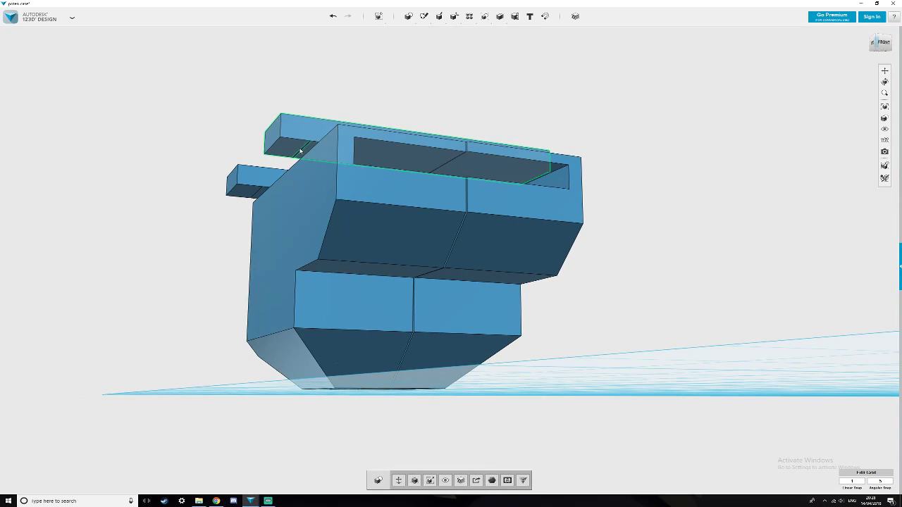
pyautogui.click(300, 151)
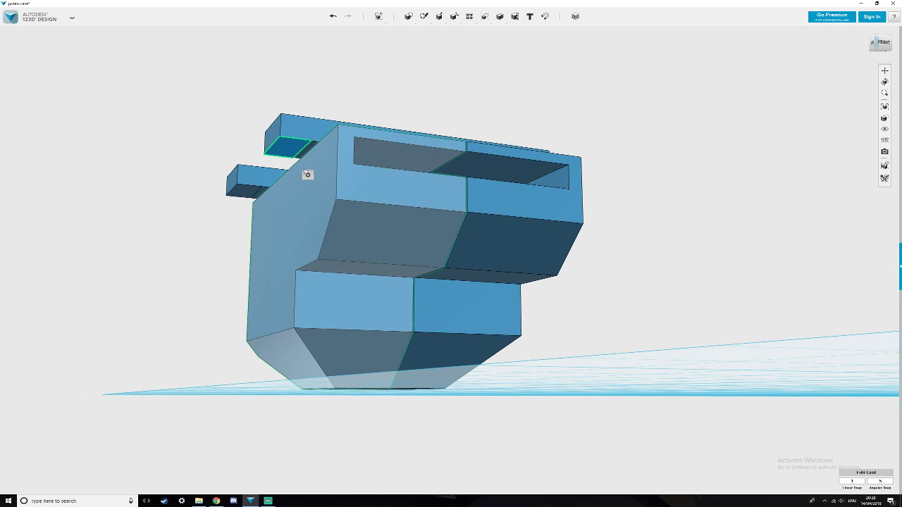
pyautogui.click(319, 175)
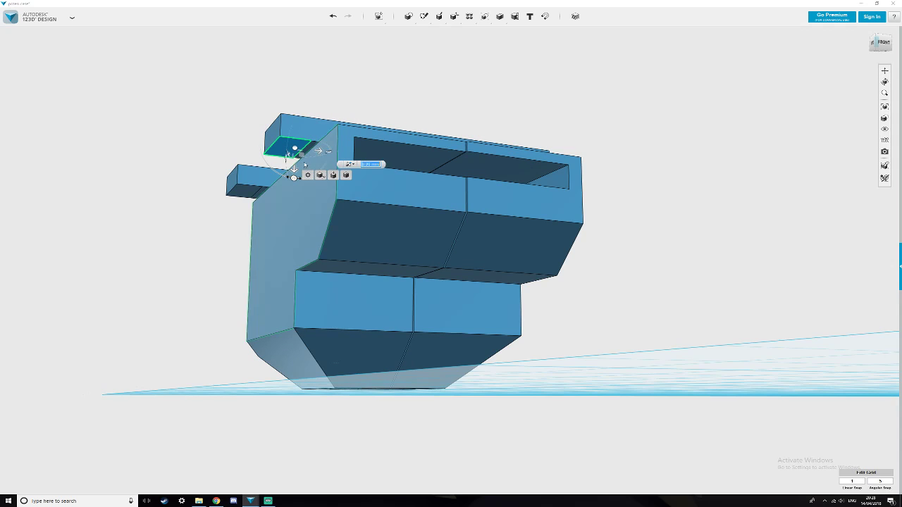
pyautogui.moveTo(294, 171); pyautogui.dragTo(296, 152)
pyautogui.press('Return')
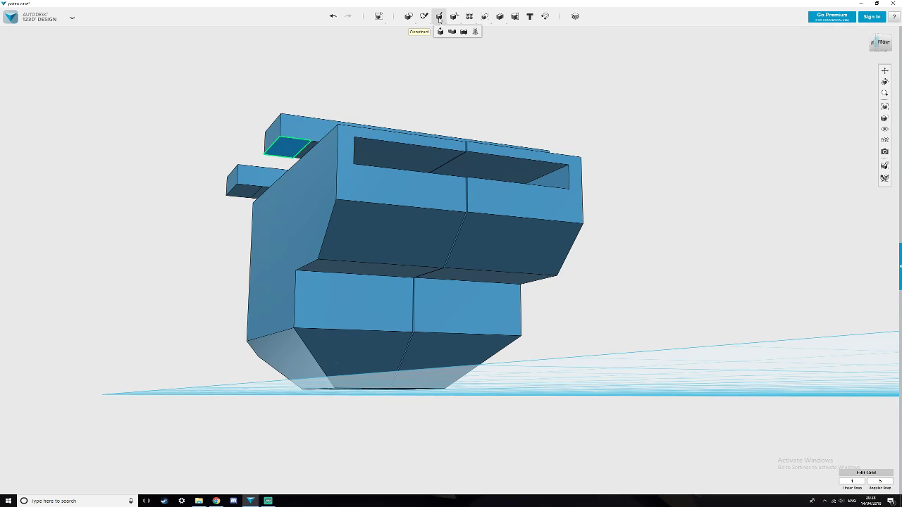
# Press/Pull the front crossbar's overhanging underside section downward 4 mm to form a hook beside the case wall.
pyautogui.moveTo(451, 19)
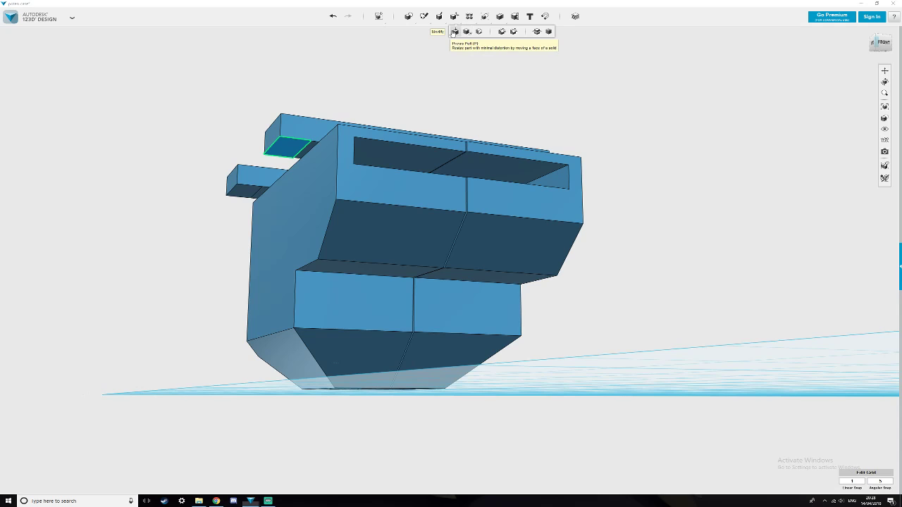
pyautogui.click(465, 32)
pyautogui.moveTo(294, 156); pyautogui.dragTo(293, 205)
pyautogui.moveTo(293, 205); pyautogui.dragTo(291, 238, button='right')
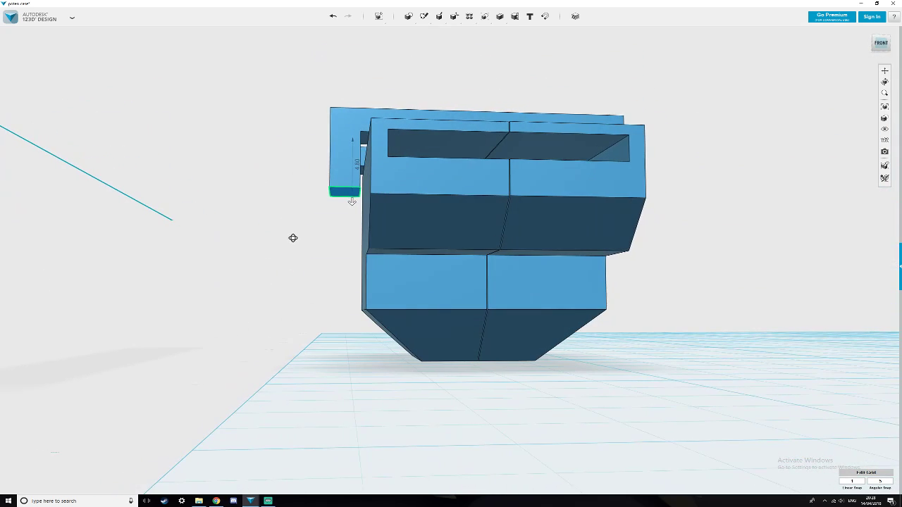
pyautogui.moveTo(352, 200); pyautogui.dragTo(352, 192)
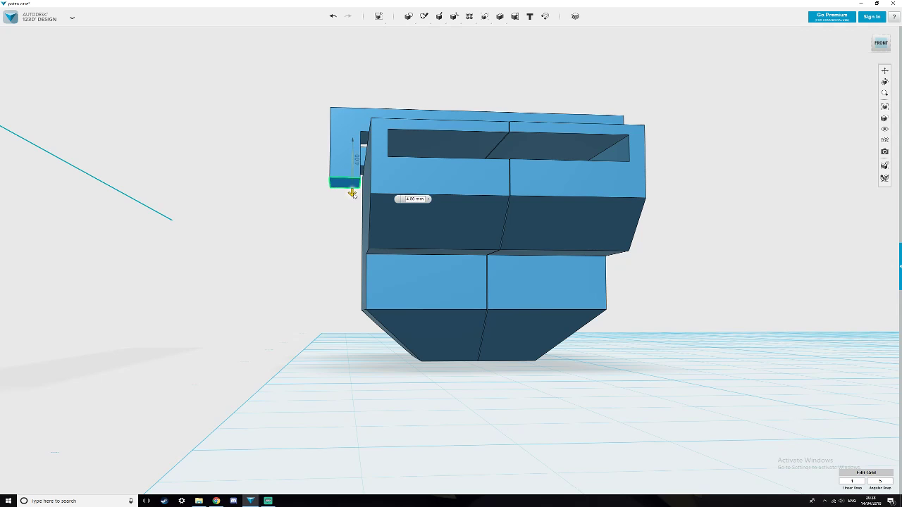
pyautogui.moveTo(349, 215); pyautogui.dragTo(350, 220, button='right')
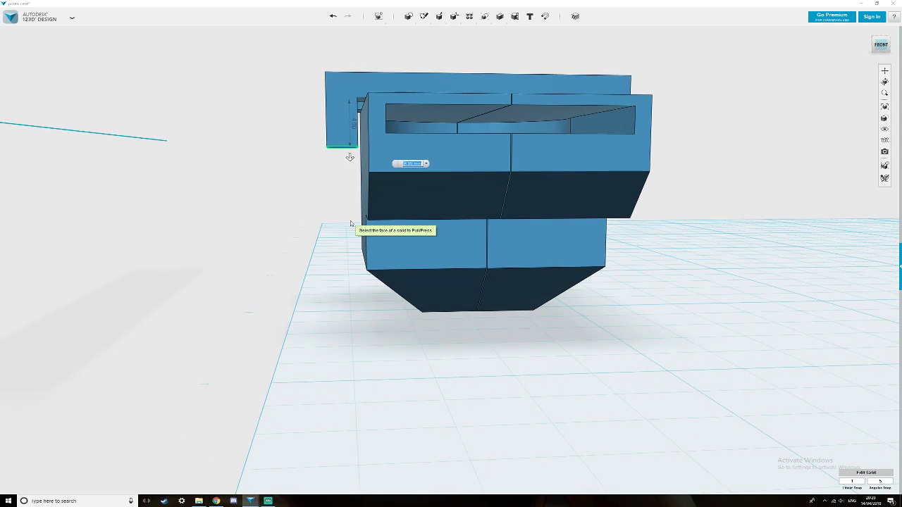
pyautogui.click(333, 227)
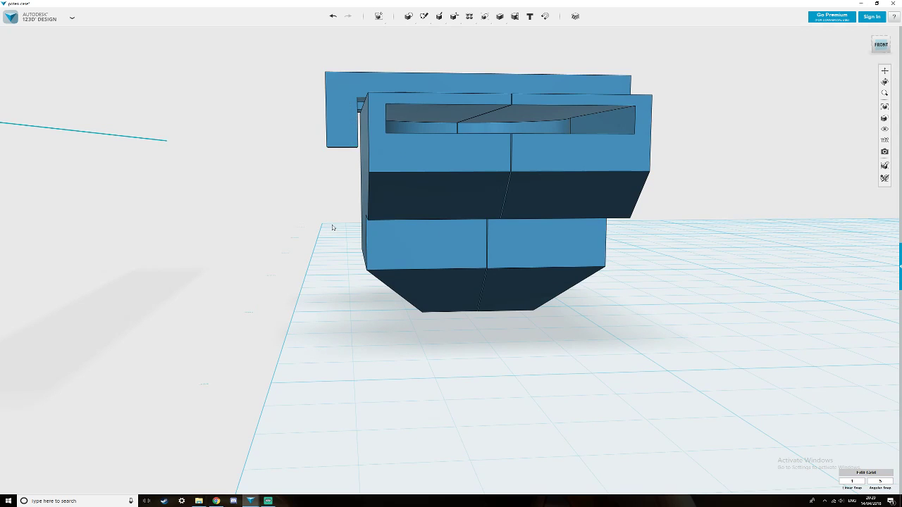
# Press/Pull the rear crossbar's overhanging underside section downward 4 mm to form a matching hook.
pyautogui.scroll(-2, 332, 226)
pyautogui.moveTo(333, 225); pyautogui.dragTo(372, 220, button='right')
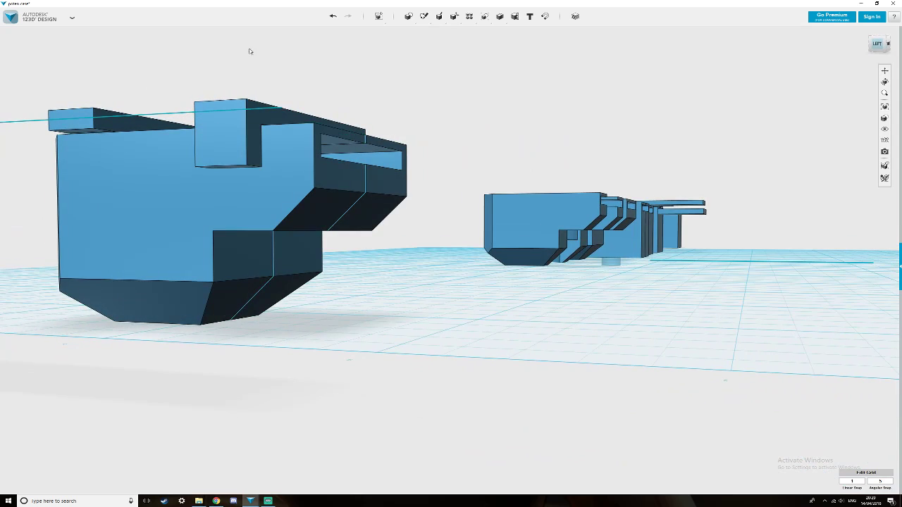
pyautogui.moveTo(438, 17)
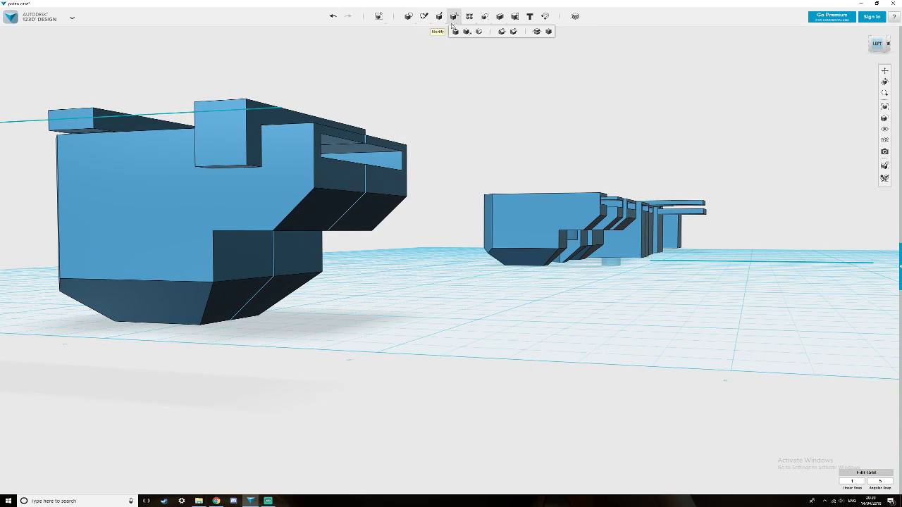
pyautogui.click(451, 32)
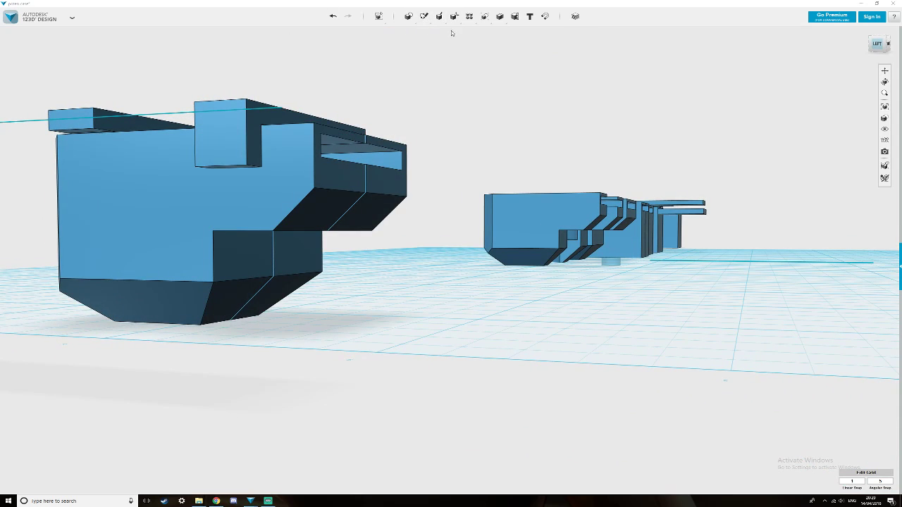
pyautogui.click(82, 134)
pyautogui.moveTo(83, 143); pyautogui.dragTo(83, 182)
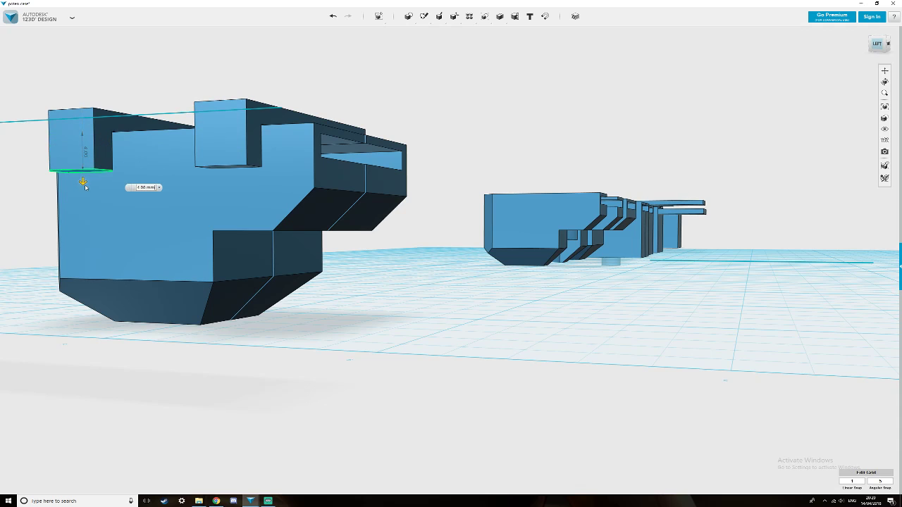
pyautogui.moveTo(84, 184); pyautogui.dragTo(277, 277, button='right')
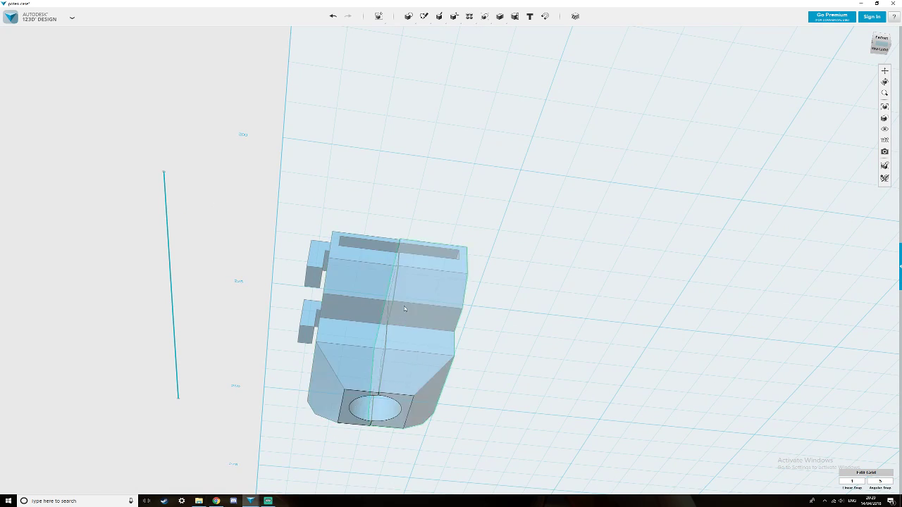
pyautogui.moveTo(403, 306); pyautogui.dragTo(383, 333, button='right')
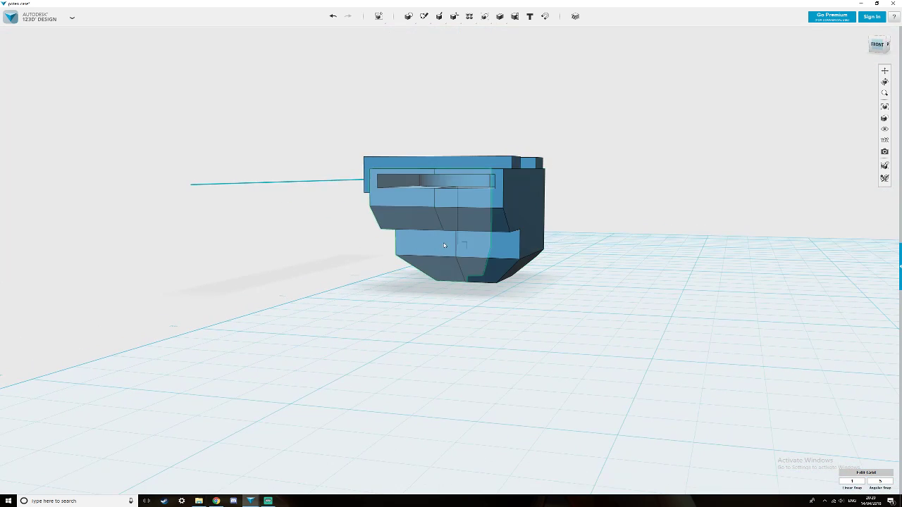
# Merge both hooked crossbars with the case half on the side opposite the hooks into one solid.
pyautogui.moveTo(444, 246); pyautogui.dragTo(458, 207, button='right')
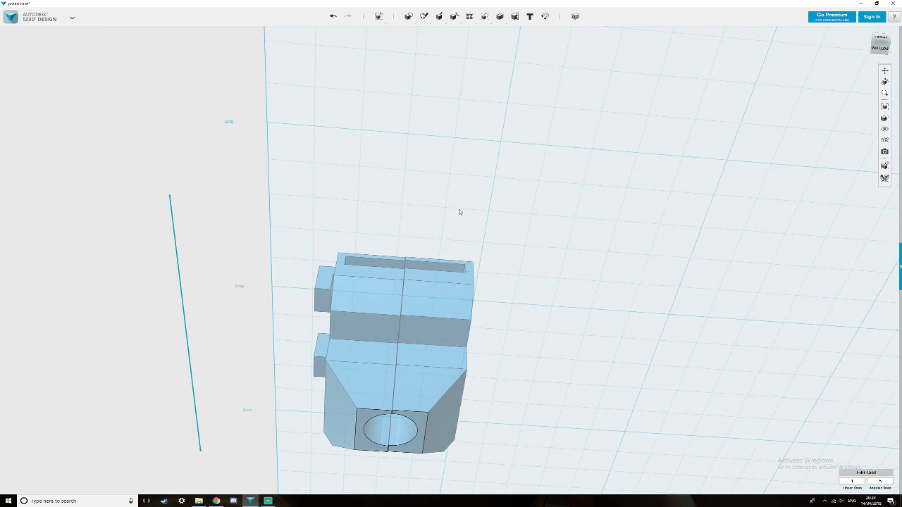
pyautogui.moveTo(542, 311); pyautogui.dragTo(518, 325, button='right')
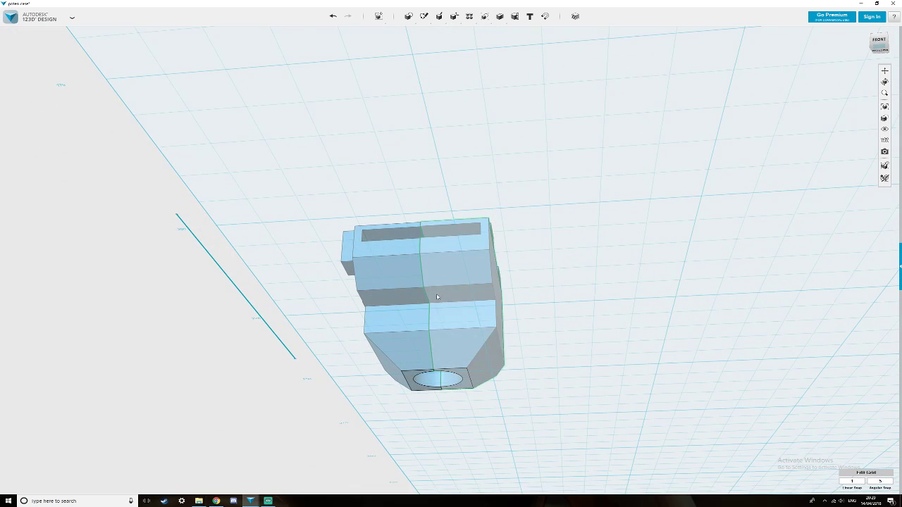
pyautogui.moveTo(445, 294); pyautogui.dragTo(523, 315, button='right')
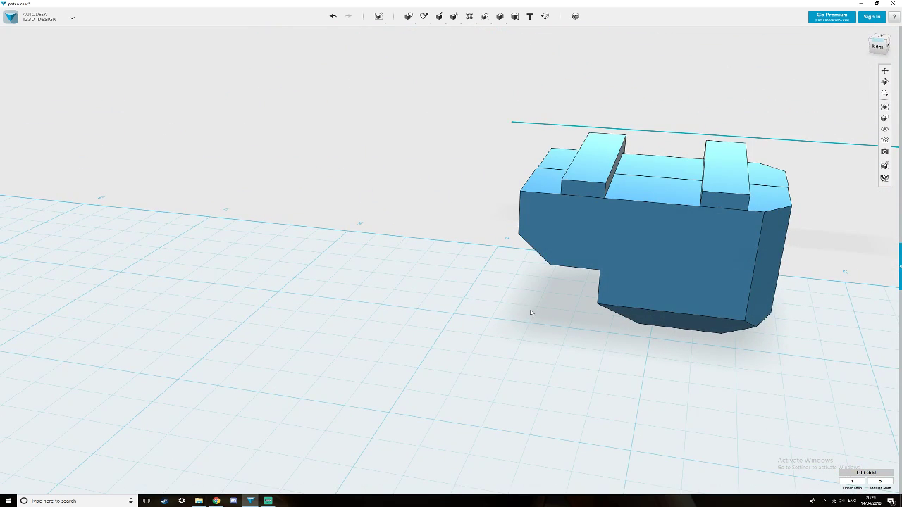
pyautogui.moveTo(555, 312); pyautogui.dragTo(515, 263, button='right')
pyautogui.press('[')
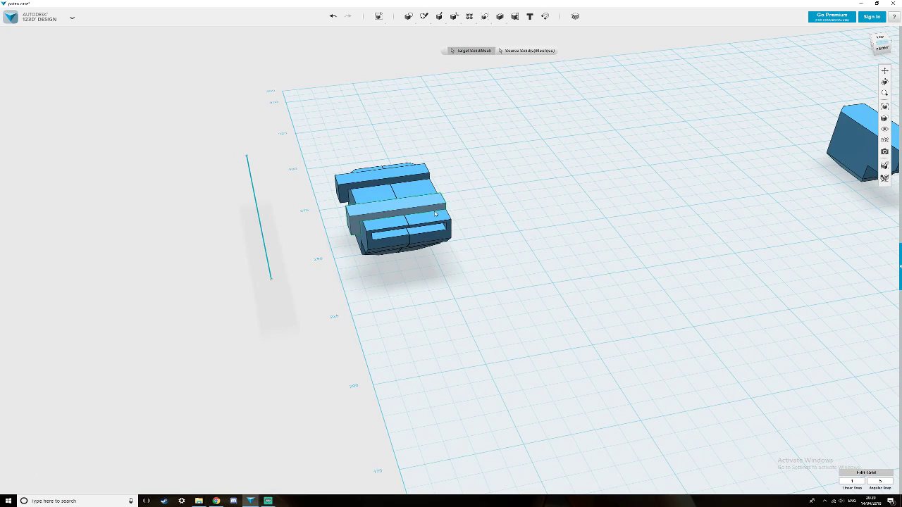
pyautogui.click(432, 209)
pyautogui.click(427, 185)
pyautogui.click(422, 172)
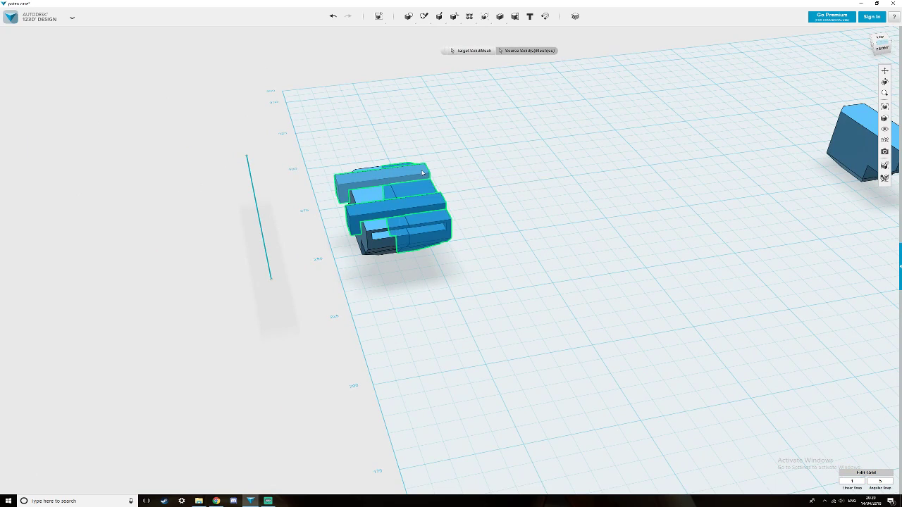
pyautogui.press('Return')
# Move the merged clip half away from the plain half and rotate it so its hollow interior faces upward.
pyautogui.moveTo(421, 195); pyautogui.dragTo(574, 239)
pyautogui.moveTo(548, 296); pyautogui.dragTo(517, 277, button='right')
pyautogui.click(612, 252)
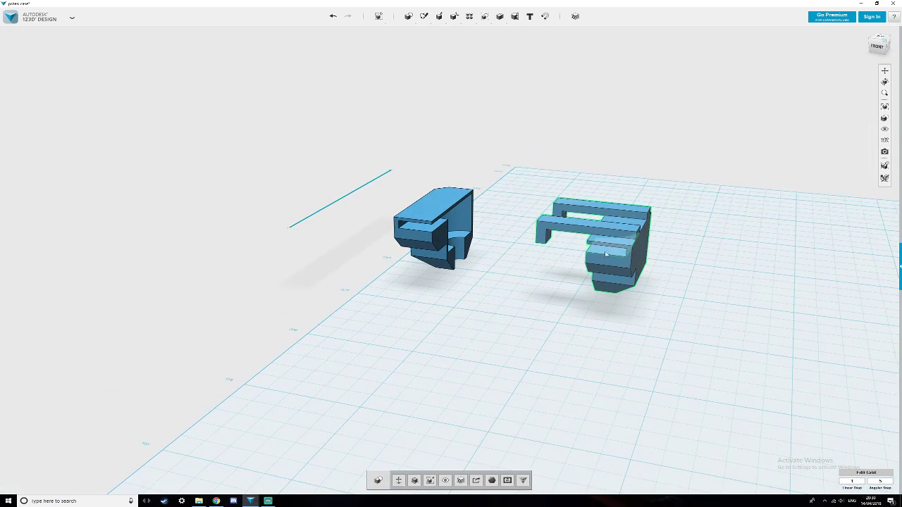
pyautogui.click(398, 480)
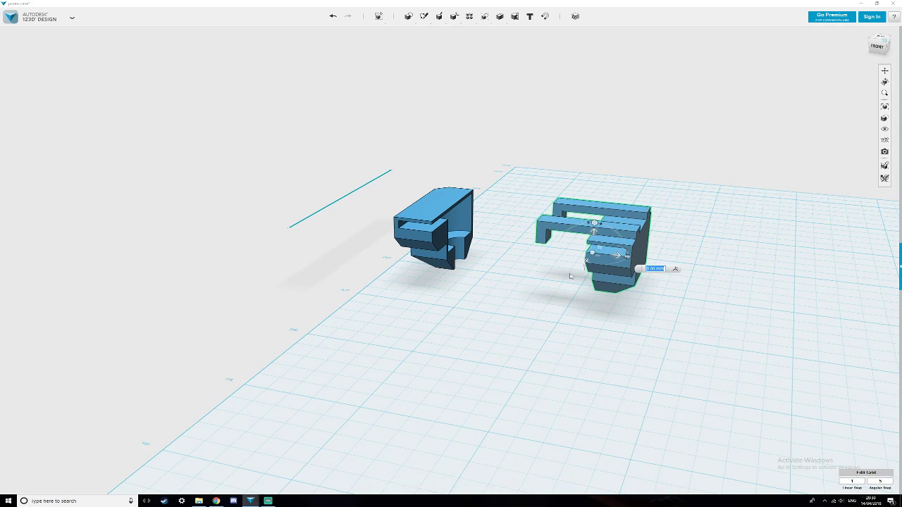
pyautogui.moveTo(595, 223); pyautogui.dragTo(617, 256)
# Rotate the plain case half onto its outer side so its hollow interior faces upward.
pyautogui.click(440, 233)
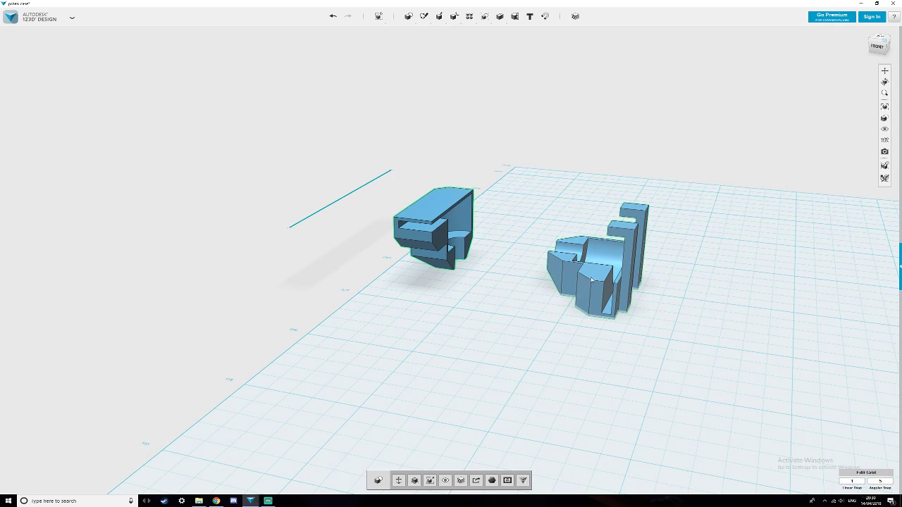
pyautogui.click(398, 480)
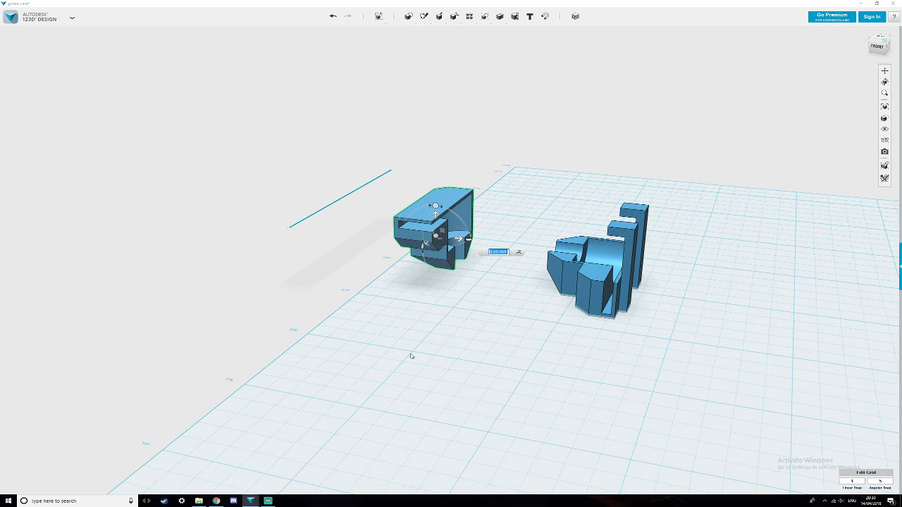
pyautogui.moveTo(438, 207); pyautogui.dragTo(372, 227)
pyautogui.click(388, 325)
pyautogui.click(387, 325)
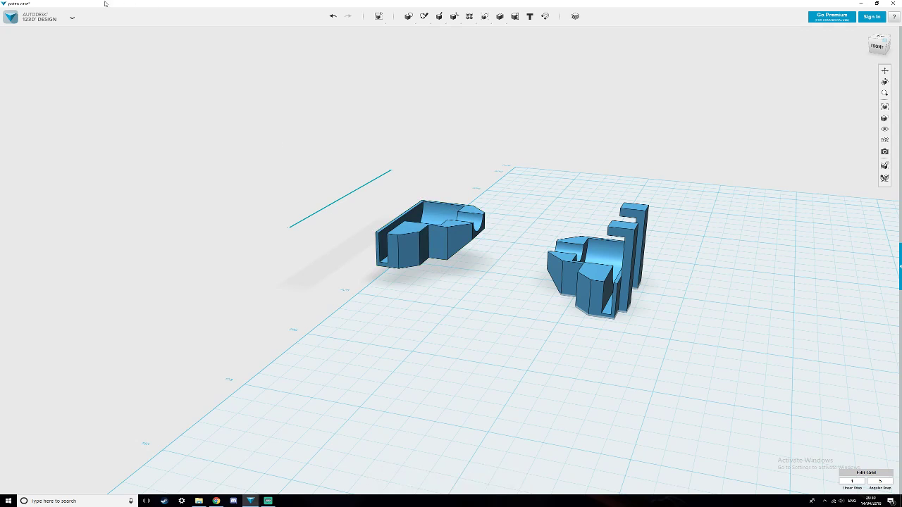
# Save the design to the computer.
pyautogui.click(71, 20)
pyautogui.moveTo(70, 59)
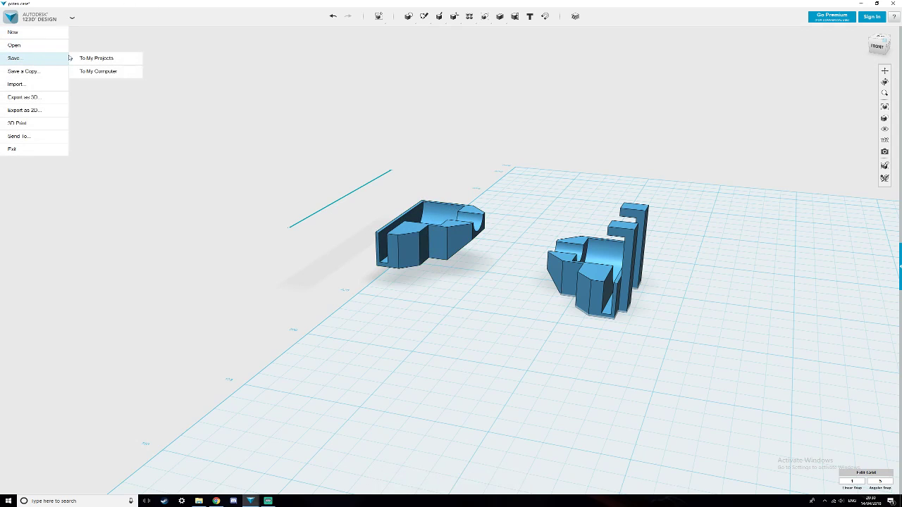
pyautogui.click(100, 73)
# Review the row of potentiometer models and earlier case versions laid out across the grid.
pyautogui.scroll(-6, 477, 312)
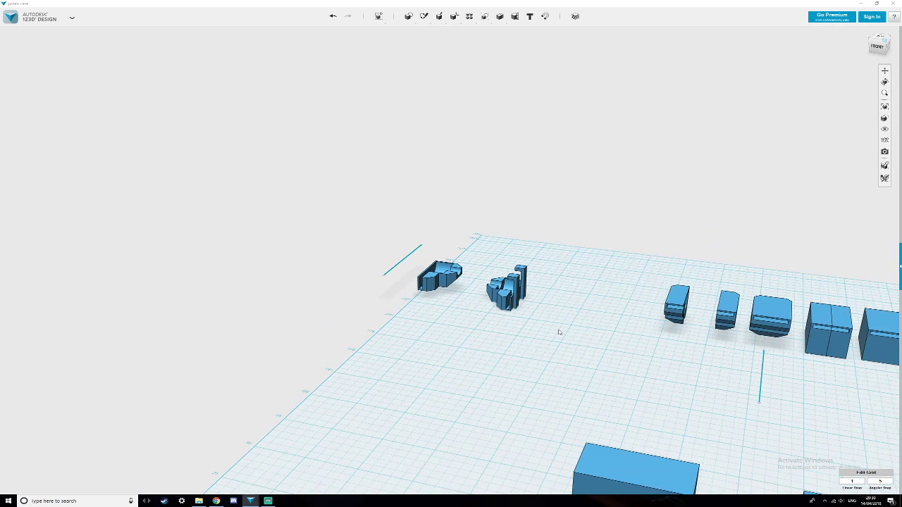
pyautogui.scroll(2, 553, 336)
pyautogui.scroll(-2, 545, 328)
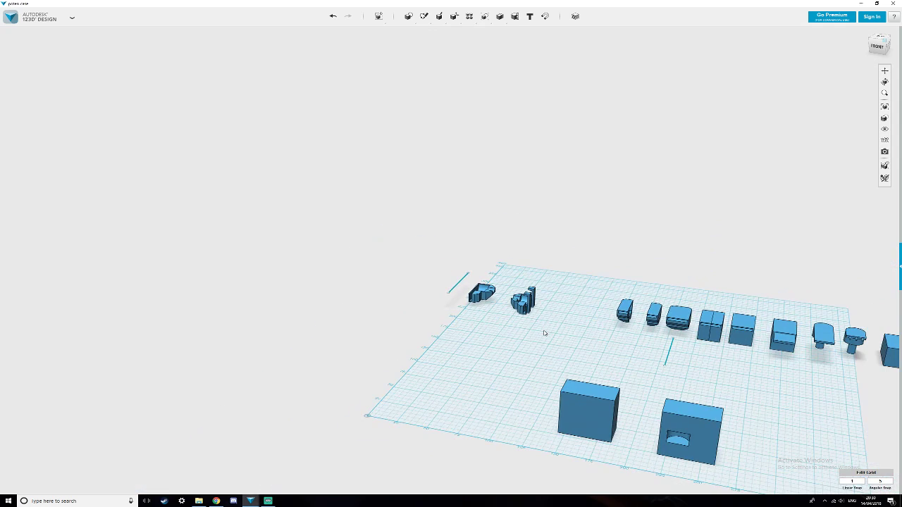
pyautogui.moveTo(559, 337); pyautogui.dragTo(431, 309, button='middle')
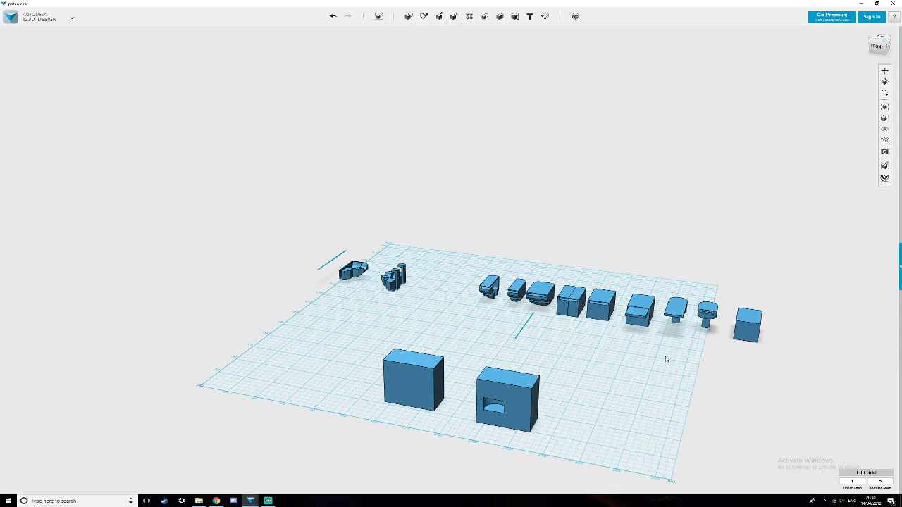
pyautogui.scroll(2, 666, 402)
pyautogui.scroll(2, 707, 381)
pyautogui.moveTo(706, 381); pyautogui.dragTo(408, 346, button='middle')
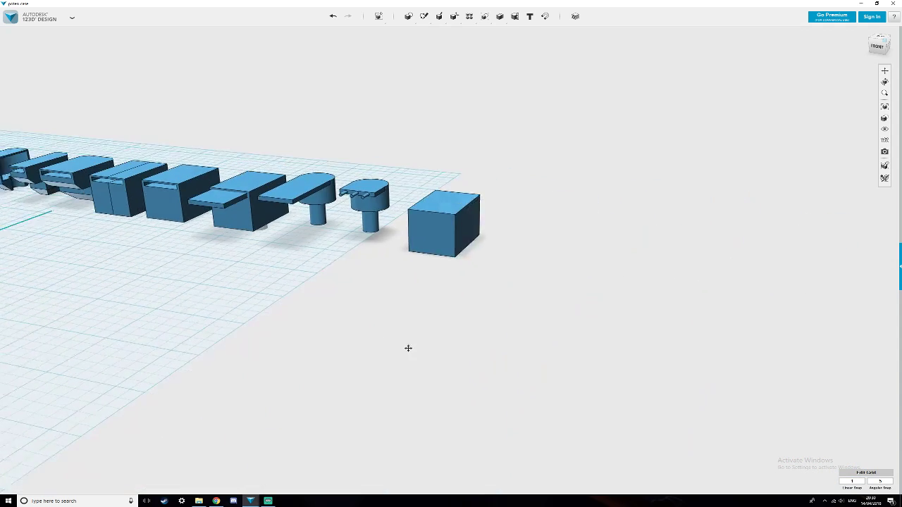
pyautogui.scroll(-2, 408, 346)
pyautogui.moveTo(429, 344); pyautogui.dragTo(434, 349, button='right')
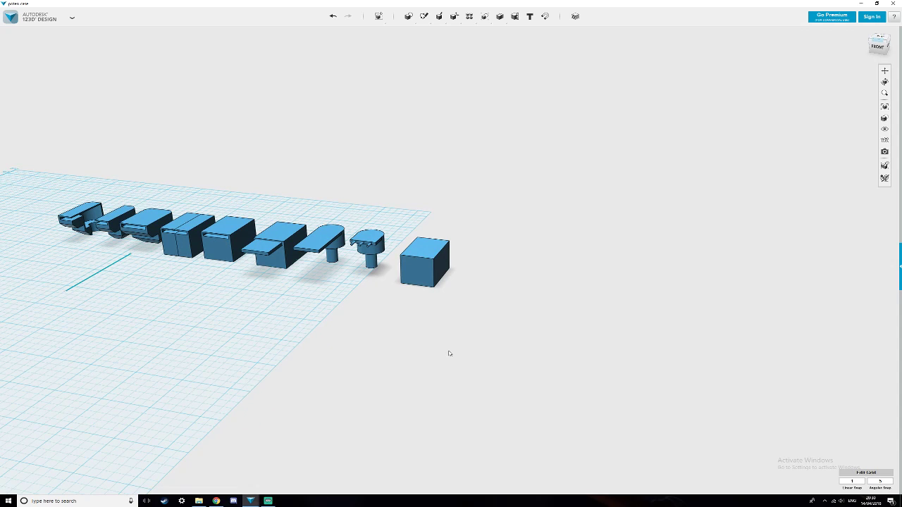
pyautogui.moveTo(431, 340); pyautogui.dragTo(225, 332, button='right')
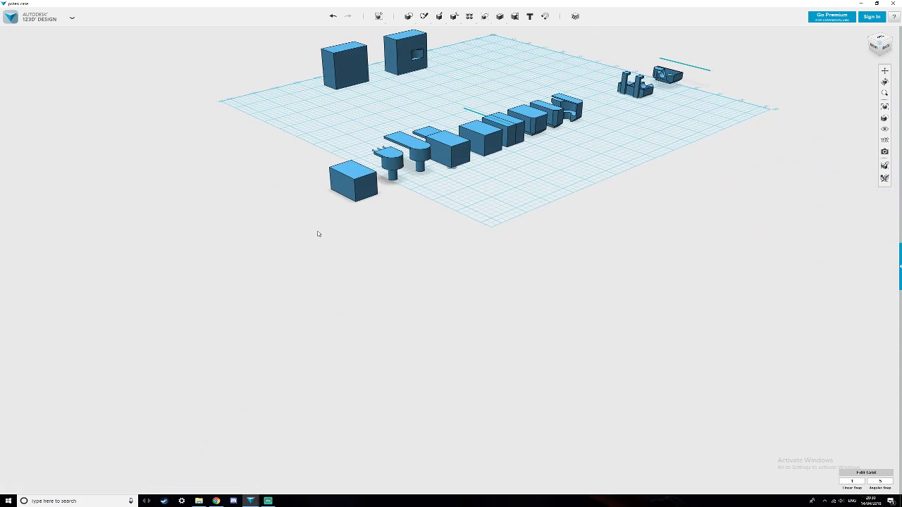
pyautogui.moveTo(318, 233); pyautogui.dragTo(246, 390, button='middle')
pyautogui.scroll(3, 245, 391)
# Rotate the large block about its vertical axis so its cut-out faces the same way as the neighbouring block's.
pyautogui.click(299, 98)
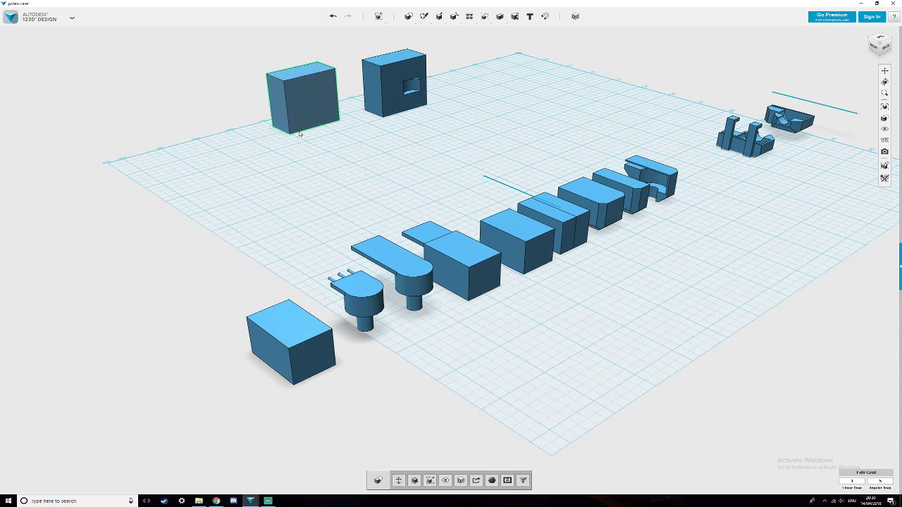
pyautogui.moveTo(388, 16)
pyautogui.click(379, 31)
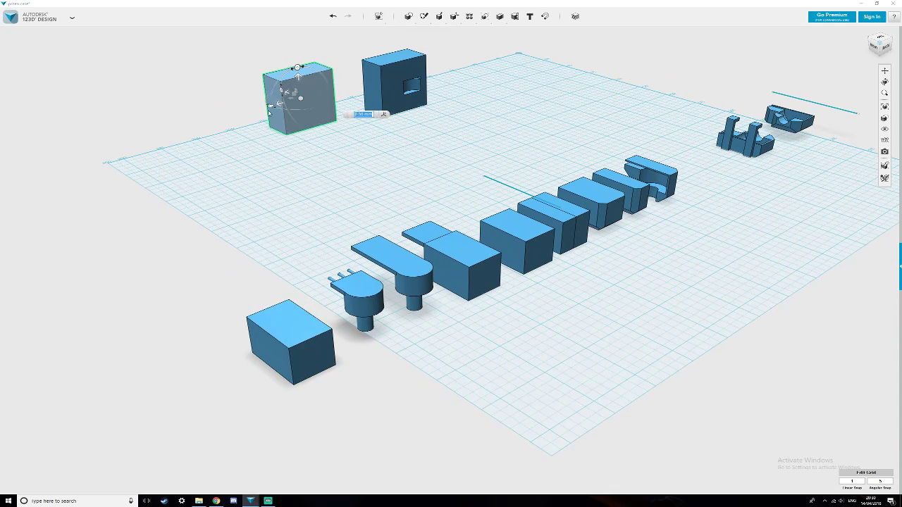
pyautogui.moveTo(274, 108); pyautogui.dragTo(358, 83)
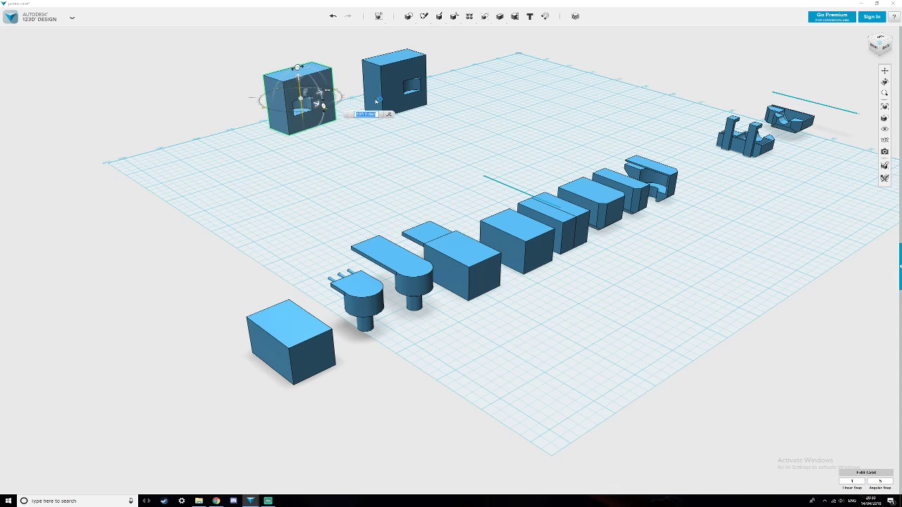
pyautogui.click(509, 154)
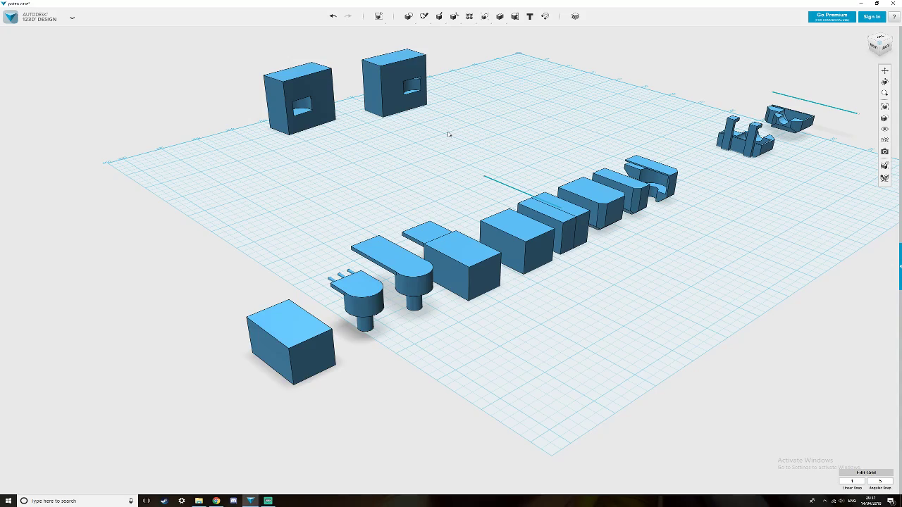
# Examine the interiors and clips of the two finished case halves up close.
pyautogui.moveTo(721, 255); pyautogui.dragTo(803, 258, button='right')
pyautogui.moveTo(720, 258); pyautogui.dragTo(292, 278, button='middle')
pyautogui.moveTo(292, 279); pyautogui.dragTo(429, 302, button='right')
pyautogui.scroll(3, 470, 280)
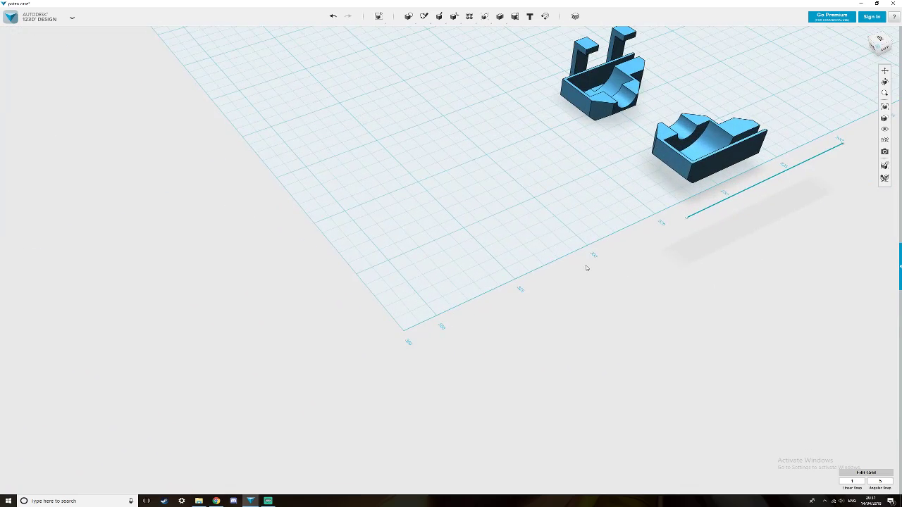
pyautogui.moveTo(584, 261); pyautogui.dragTo(426, 339, button='middle')
pyautogui.scroll(1, 437, 322)
pyautogui.moveTo(493, 258); pyautogui.dragTo(390, 324, button='middle')
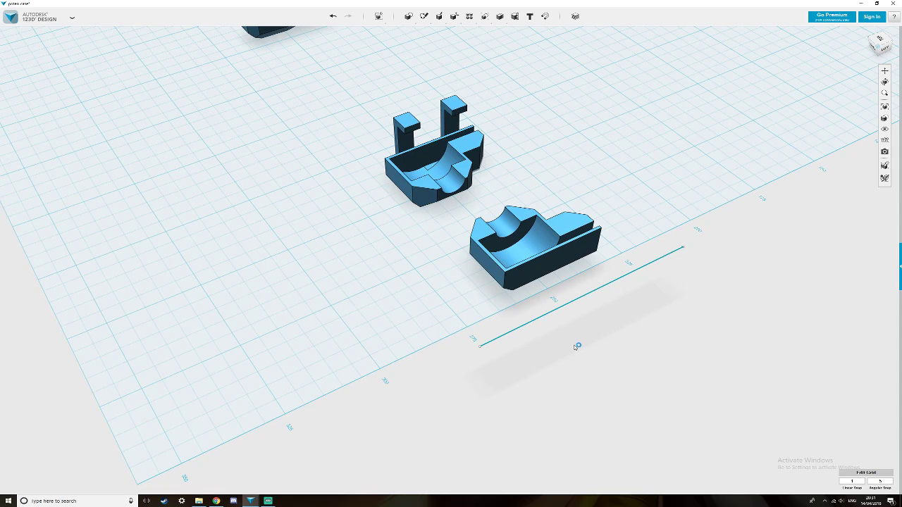
pyautogui.scroll(-3, 573, 348)
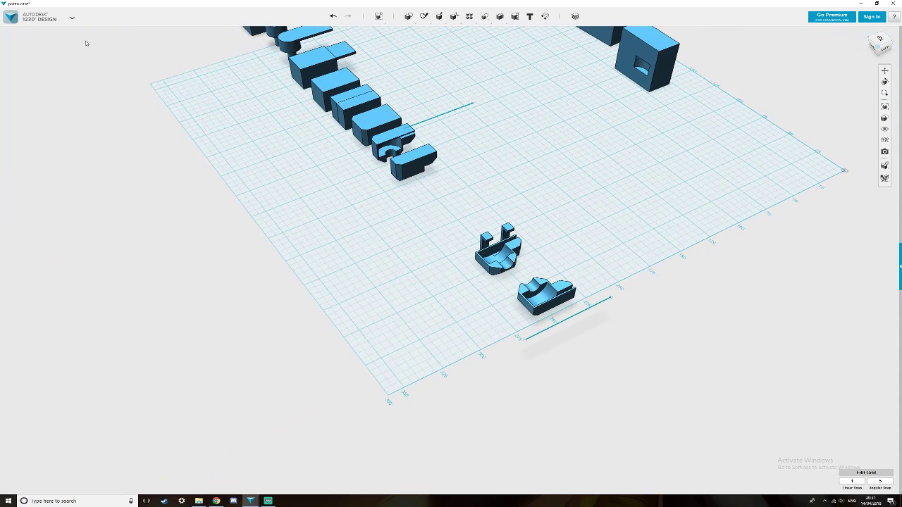
# Export the two finished case halves as an STL file to the STL Files folder, replacing the existing hori poten hori1 file.
pyautogui.moveTo(459, 203); pyautogui.dragTo(563, 298)
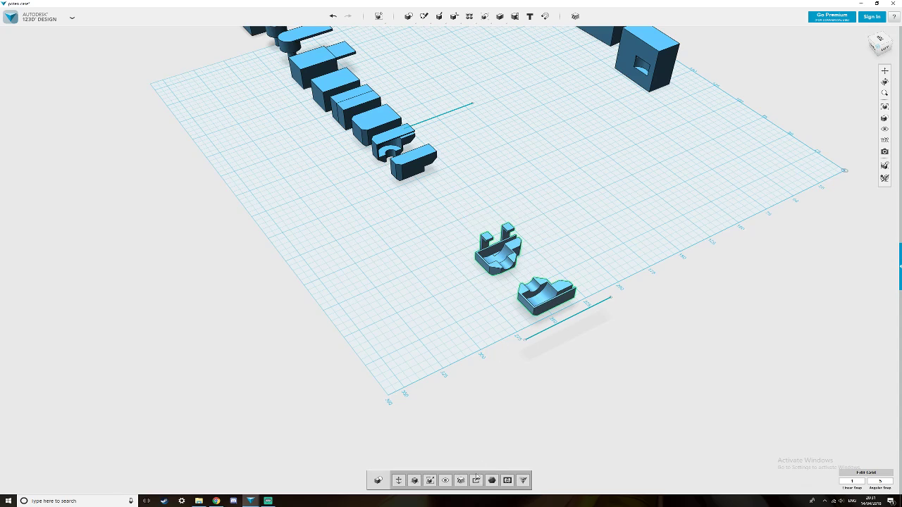
pyautogui.click(476, 480)
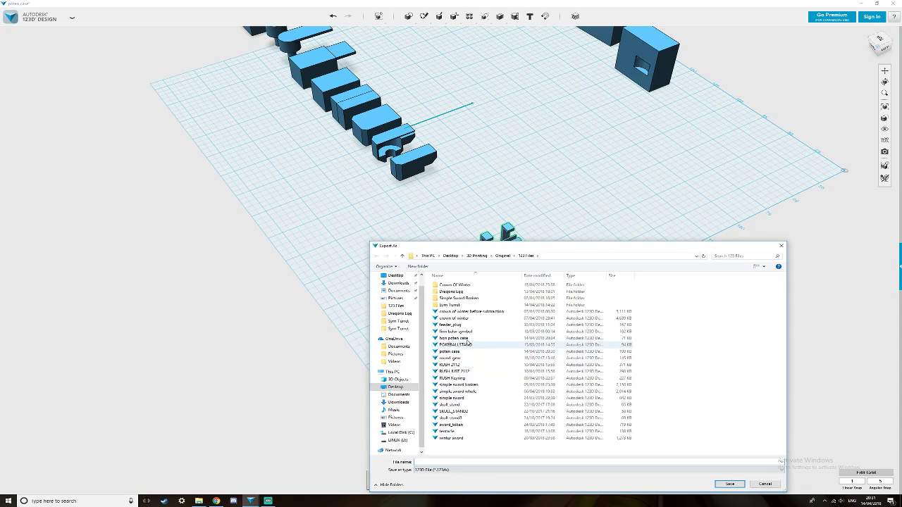
pyautogui.click(500, 255)
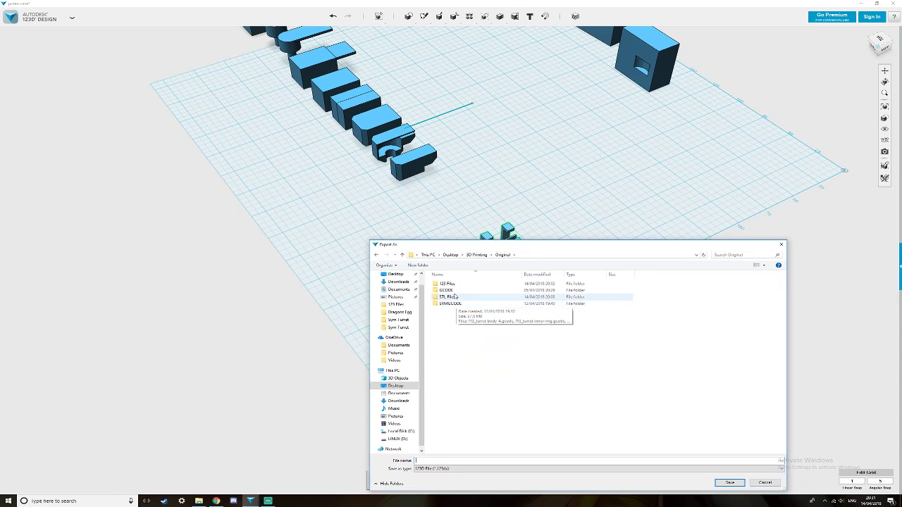
pyautogui.doubleClick(455, 296)
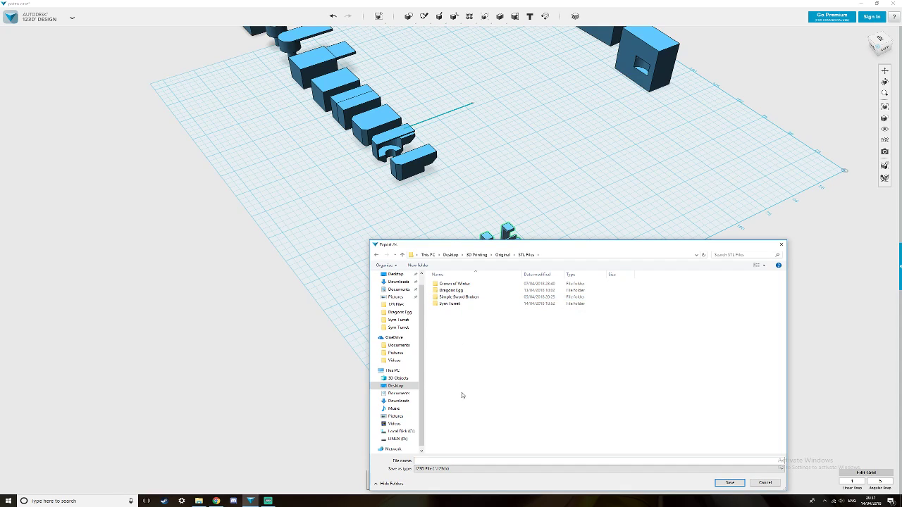
pyautogui.click(471, 469)
pyautogui.click(472, 480)
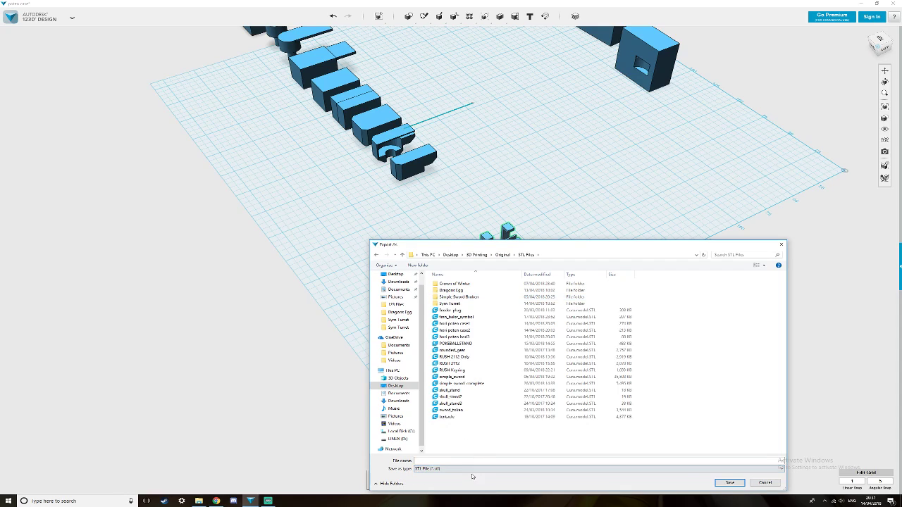
pyautogui.click(461, 338)
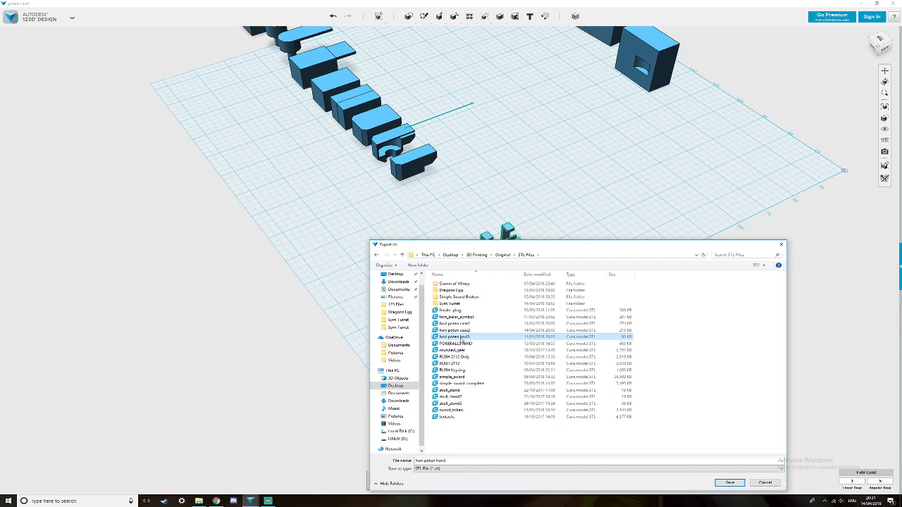
pyautogui.doubleClick(462, 339)
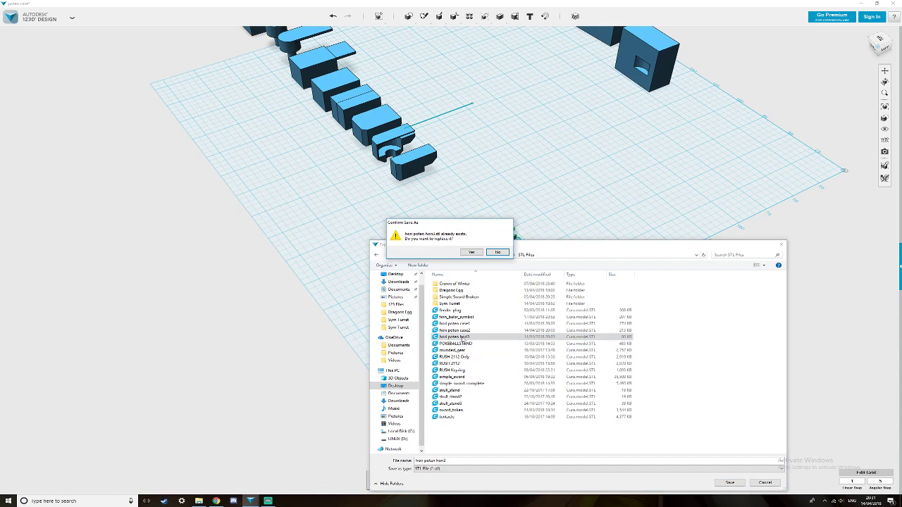
pyautogui.click(467, 255)
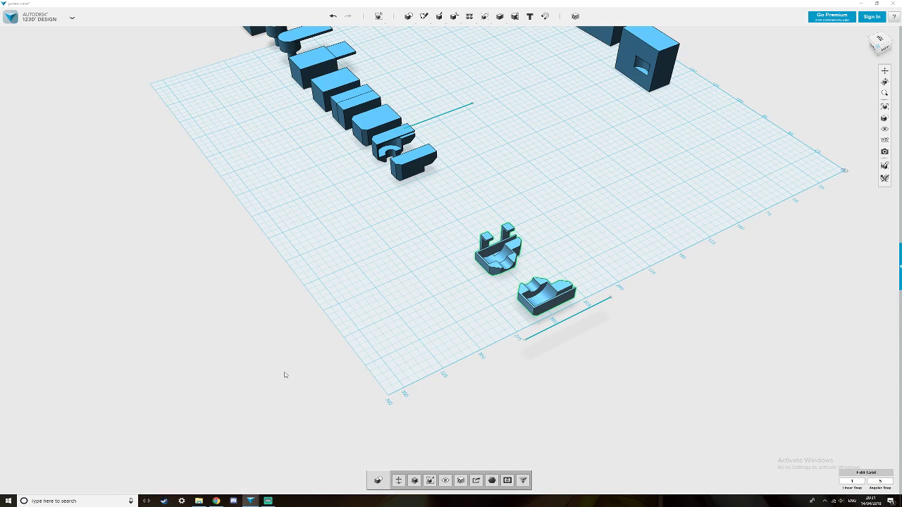
# Close 123D Design and switch to the Twitch channel page in the browser.
pyautogui.scroll(-5, 283, 388)
pyautogui.scroll(-1, 280, 389)
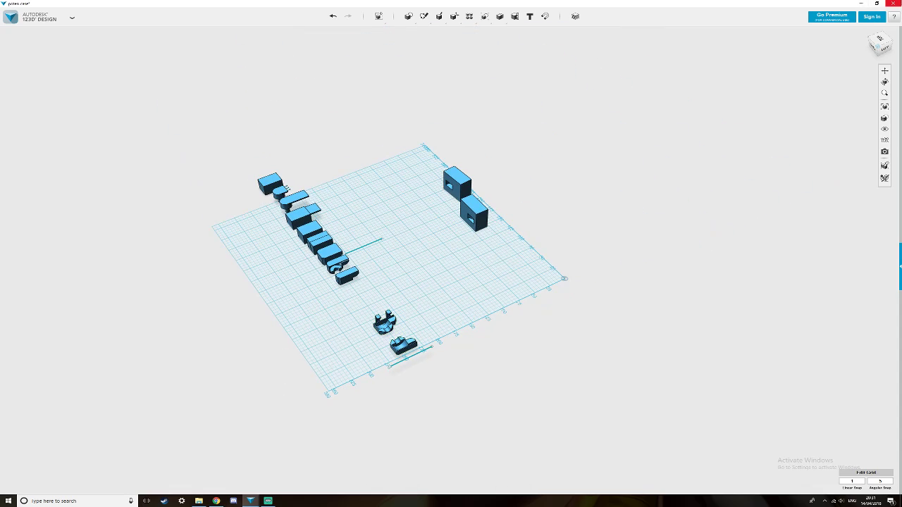
pyautogui.click(892, 4)
pyautogui.click(426, 255)
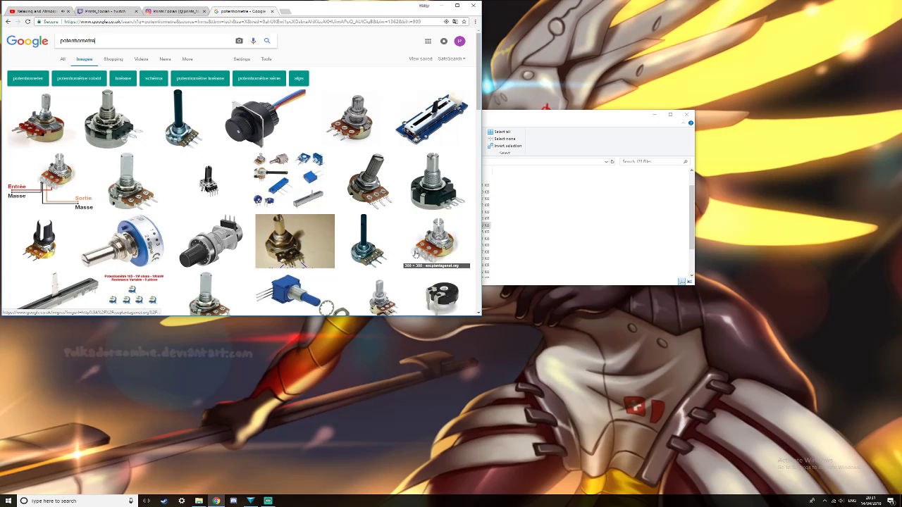
pyautogui.click(132, 8)
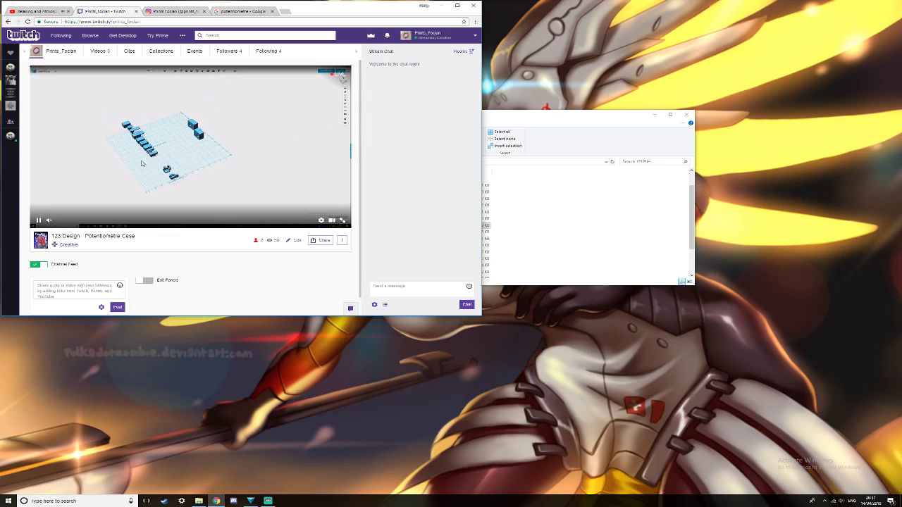
# Minimise the browser and open the hori poten hori3 STL from the Original project's STL Files folder in Ultimaker Cura.
pyautogui.click(442, 7)
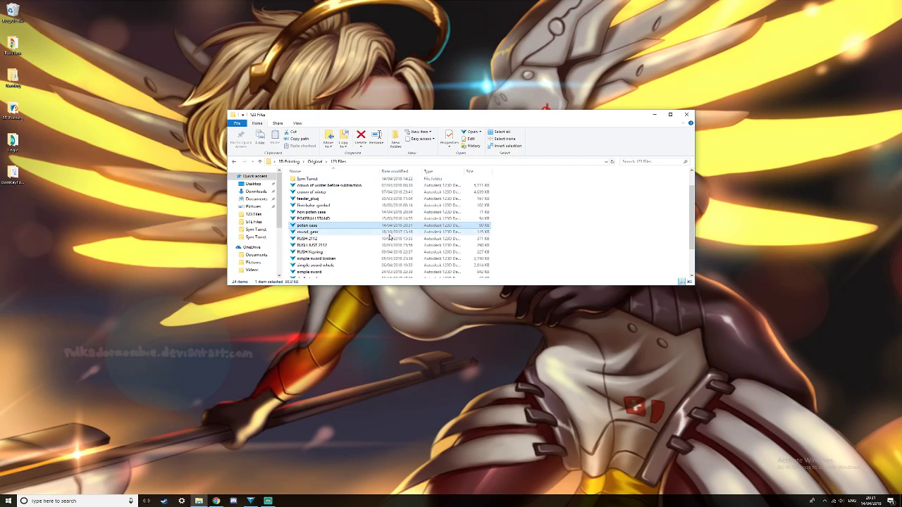
pyautogui.hotkey('alt', 'Up')
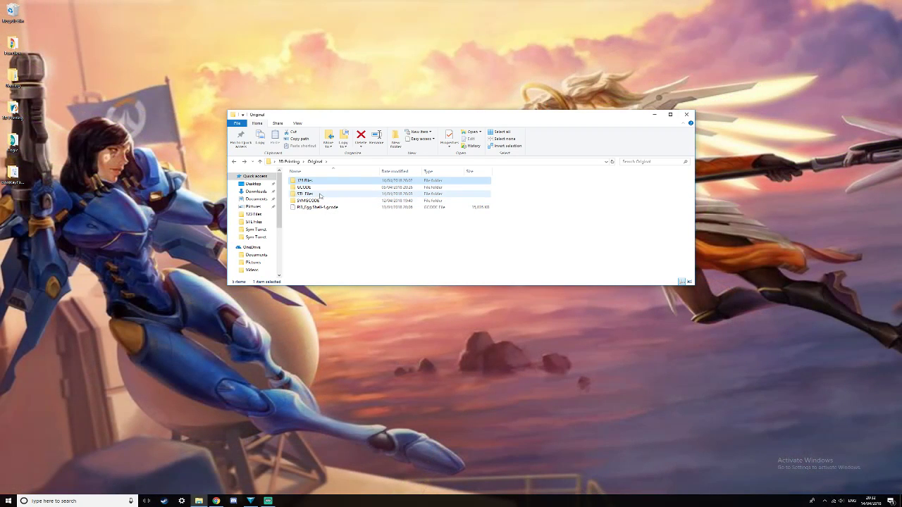
pyautogui.doubleClick(320, 195)
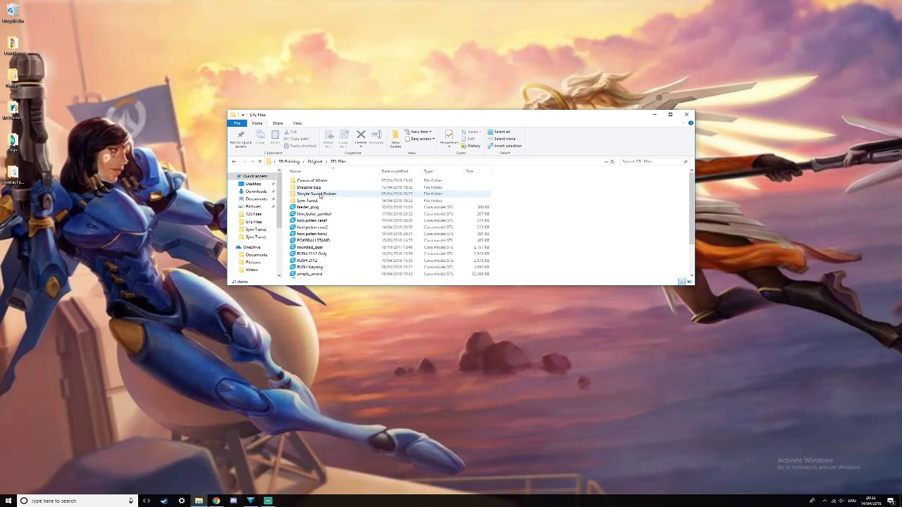
pyautogui.click(319, 234)
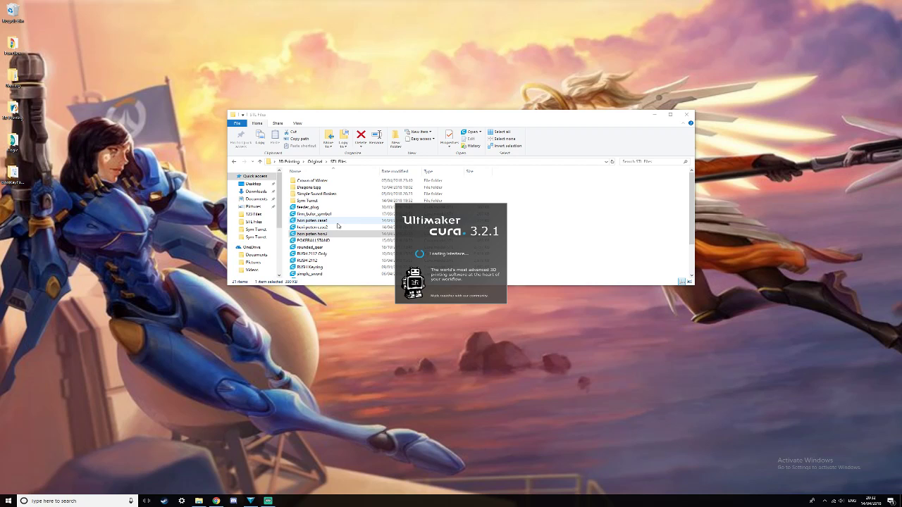
# Check the Streamlabs OBS window briefly, minimise it, and inspect both case halves on Cura's build plate from several angles.
pyautogui.click(268, 502)
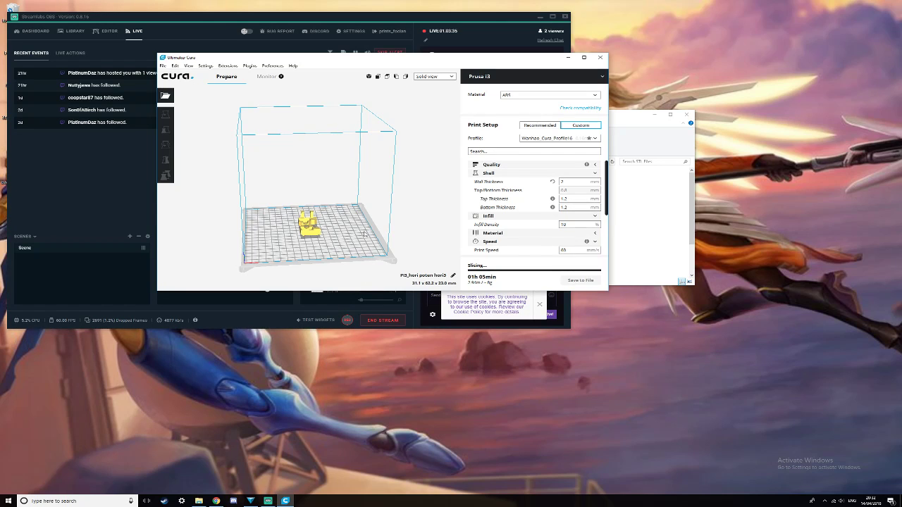
pyautogui.click(545, 16)
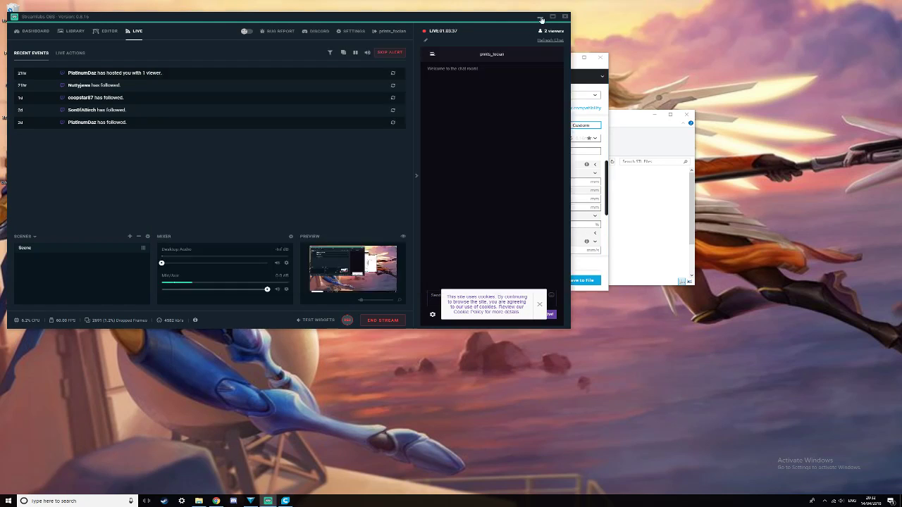
pyautogui.moveTo(343, 224); pyautogui.dragTo(235, 215, button='right')
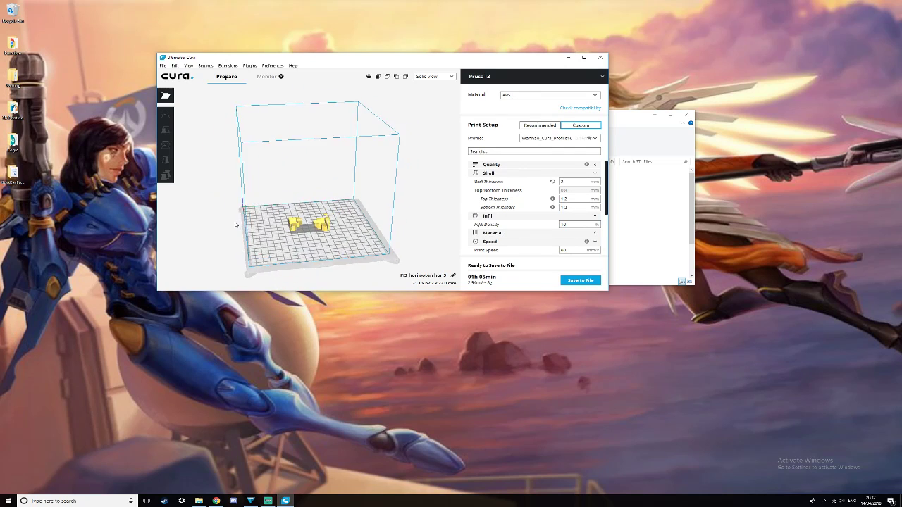
pyautogui.scroll(5, 288, 209)
pyautogui.moveTo(295, 195); pyautogui.dragTo(298, 171, button='right')
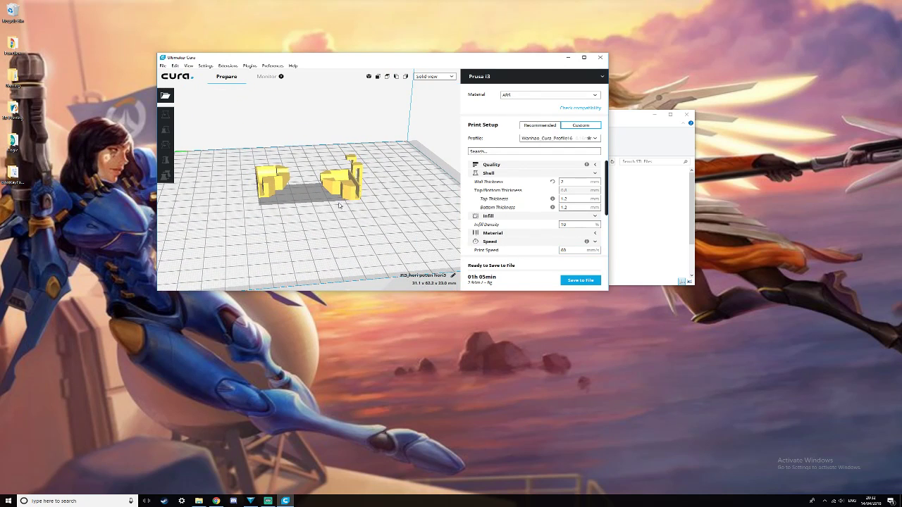
pyautogui.scroll(-5, 340, 211)
pyautogui.moveTo(309, 217)
pyautogui.mouseDown(button='right')
pyautogui.moveTo(321, 225)
pyautogui.moveTo(337, 215)
pyautogui.moveTo(310, 213)
pyautogui.mouseUp(button='right')
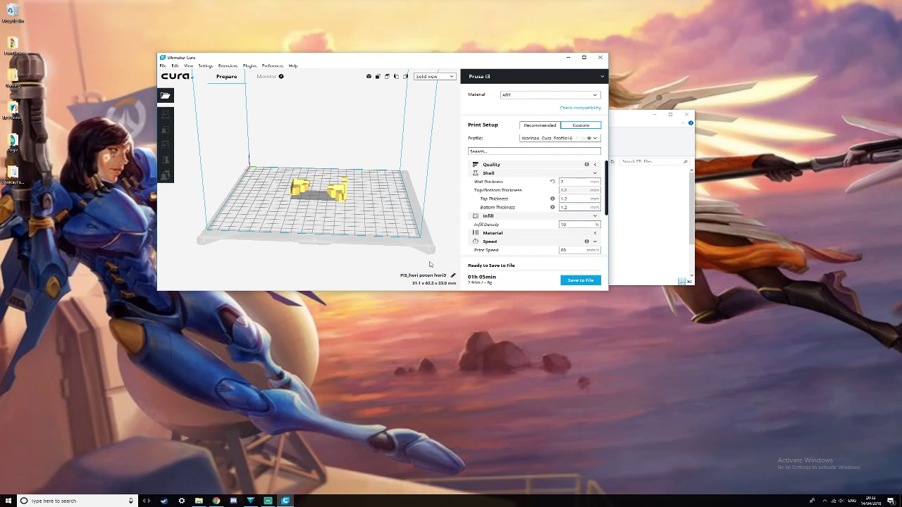
# Switch to the Streamlabs OBS live stream window.
pyautogui.click(272, 504)
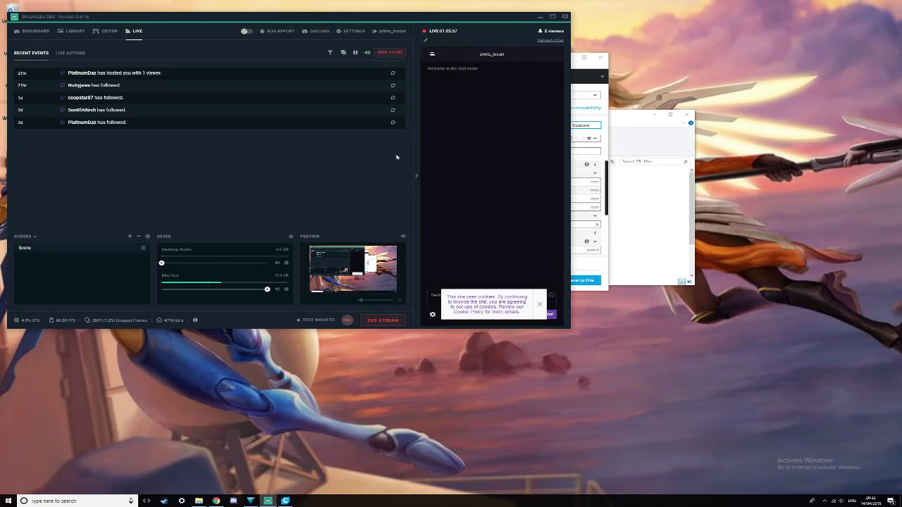